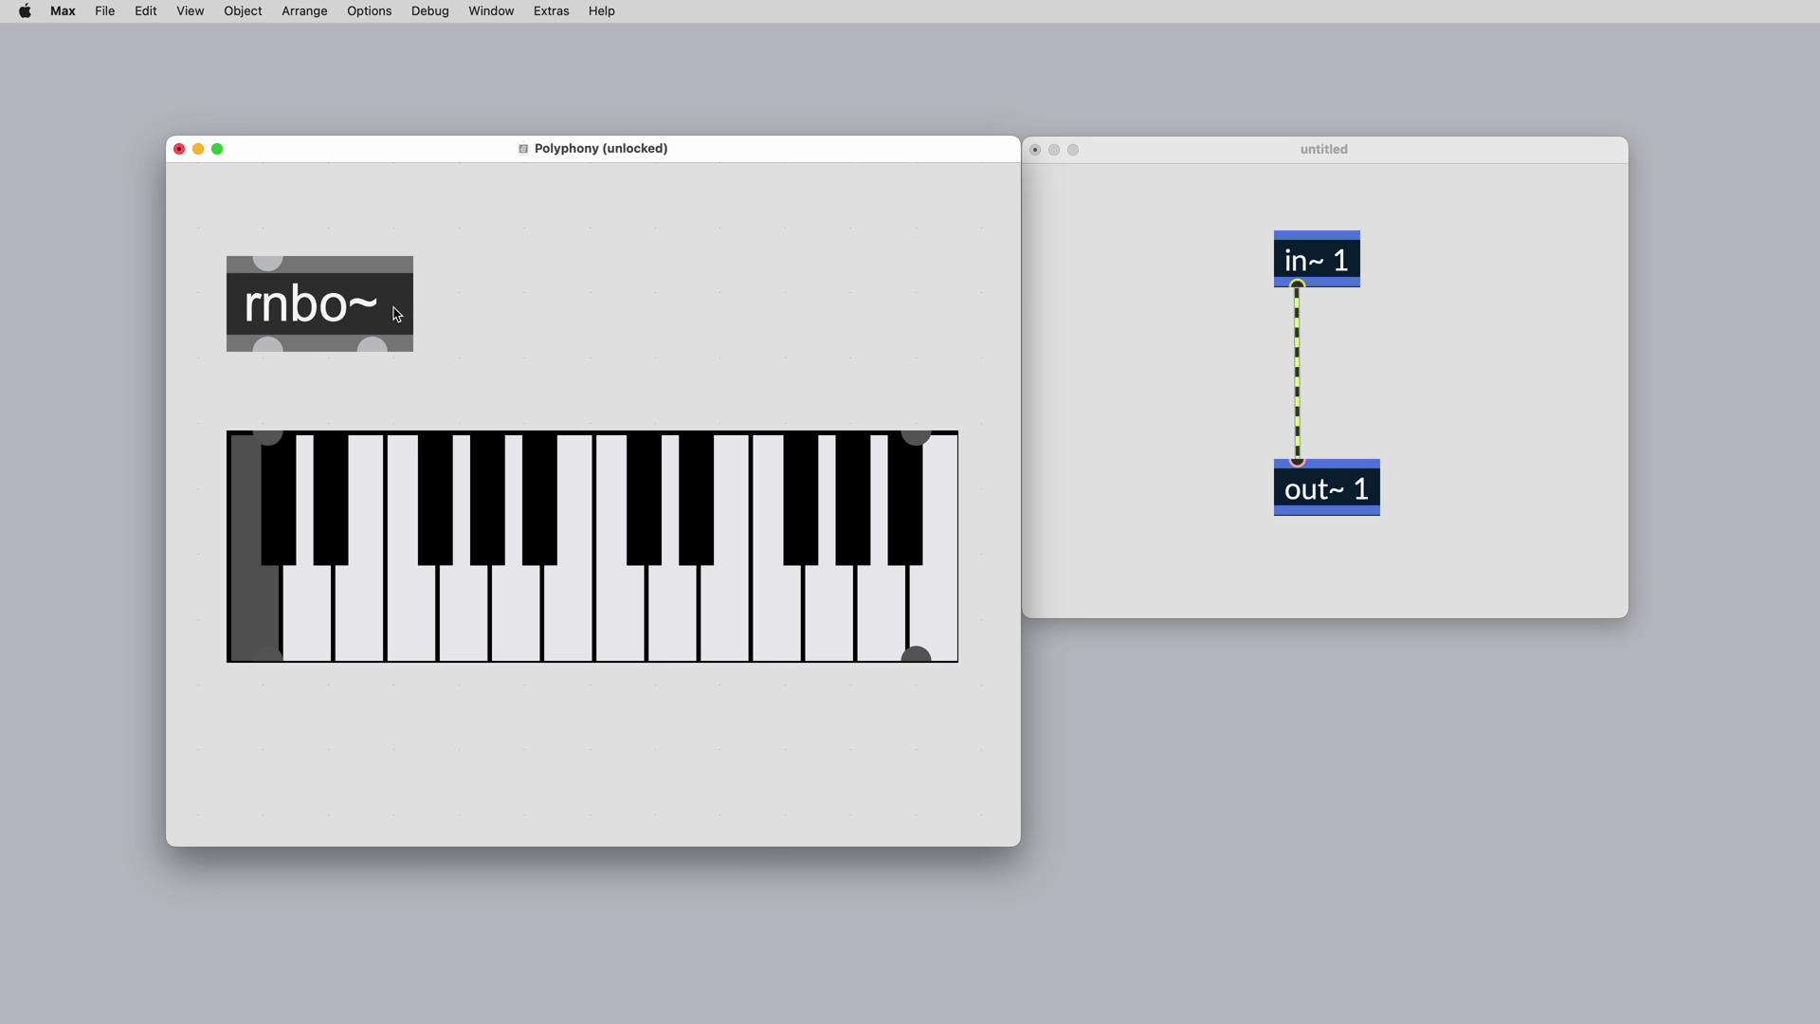
double_click(396, 313)
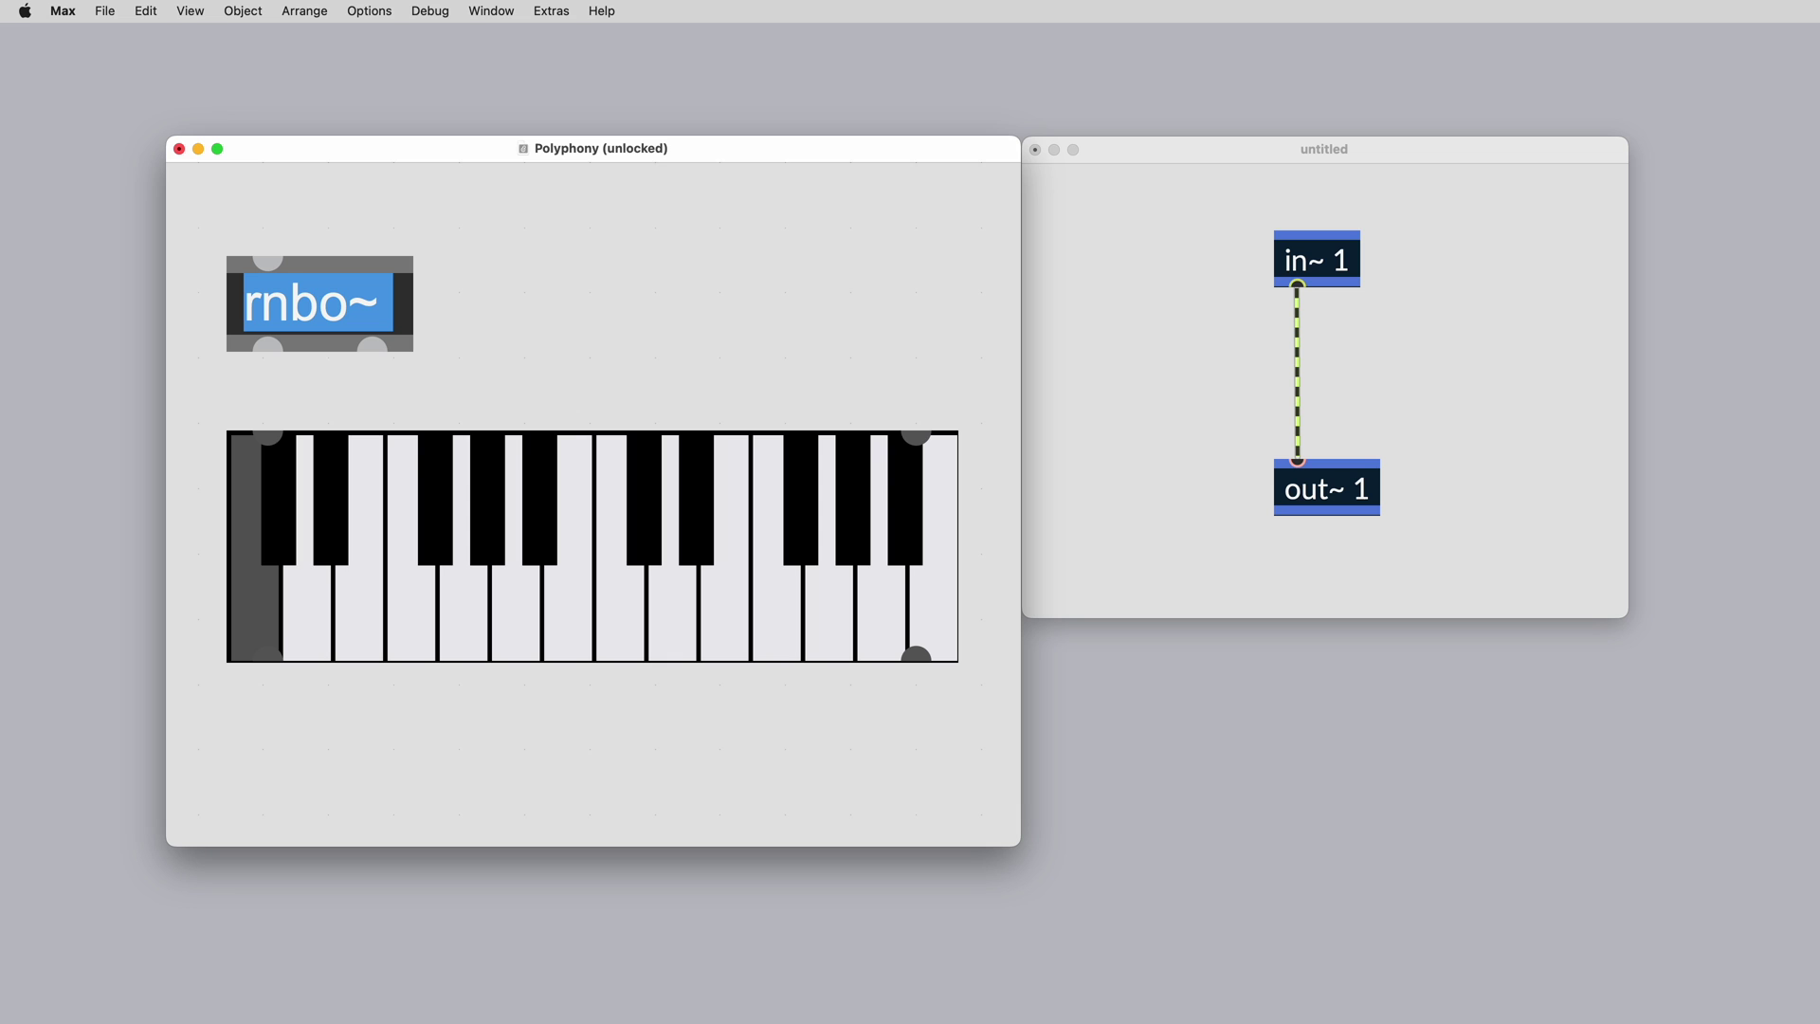
left_click(393, 307)
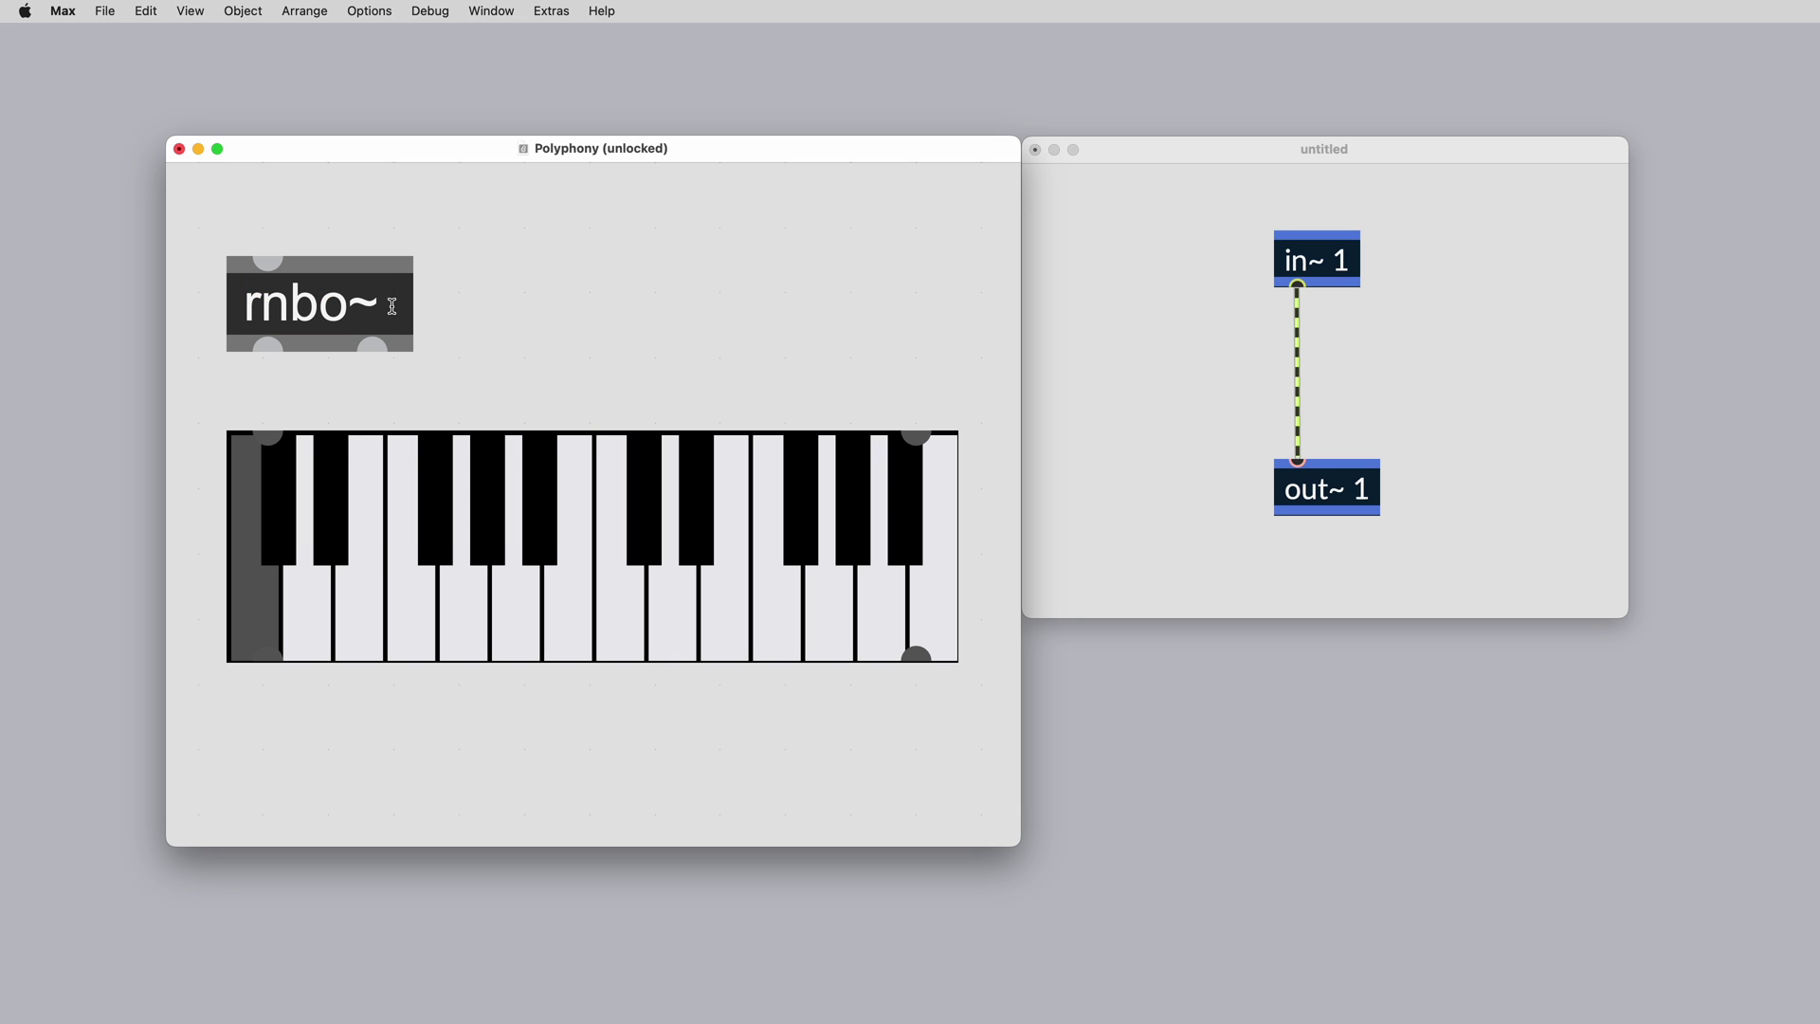
type("@pol")
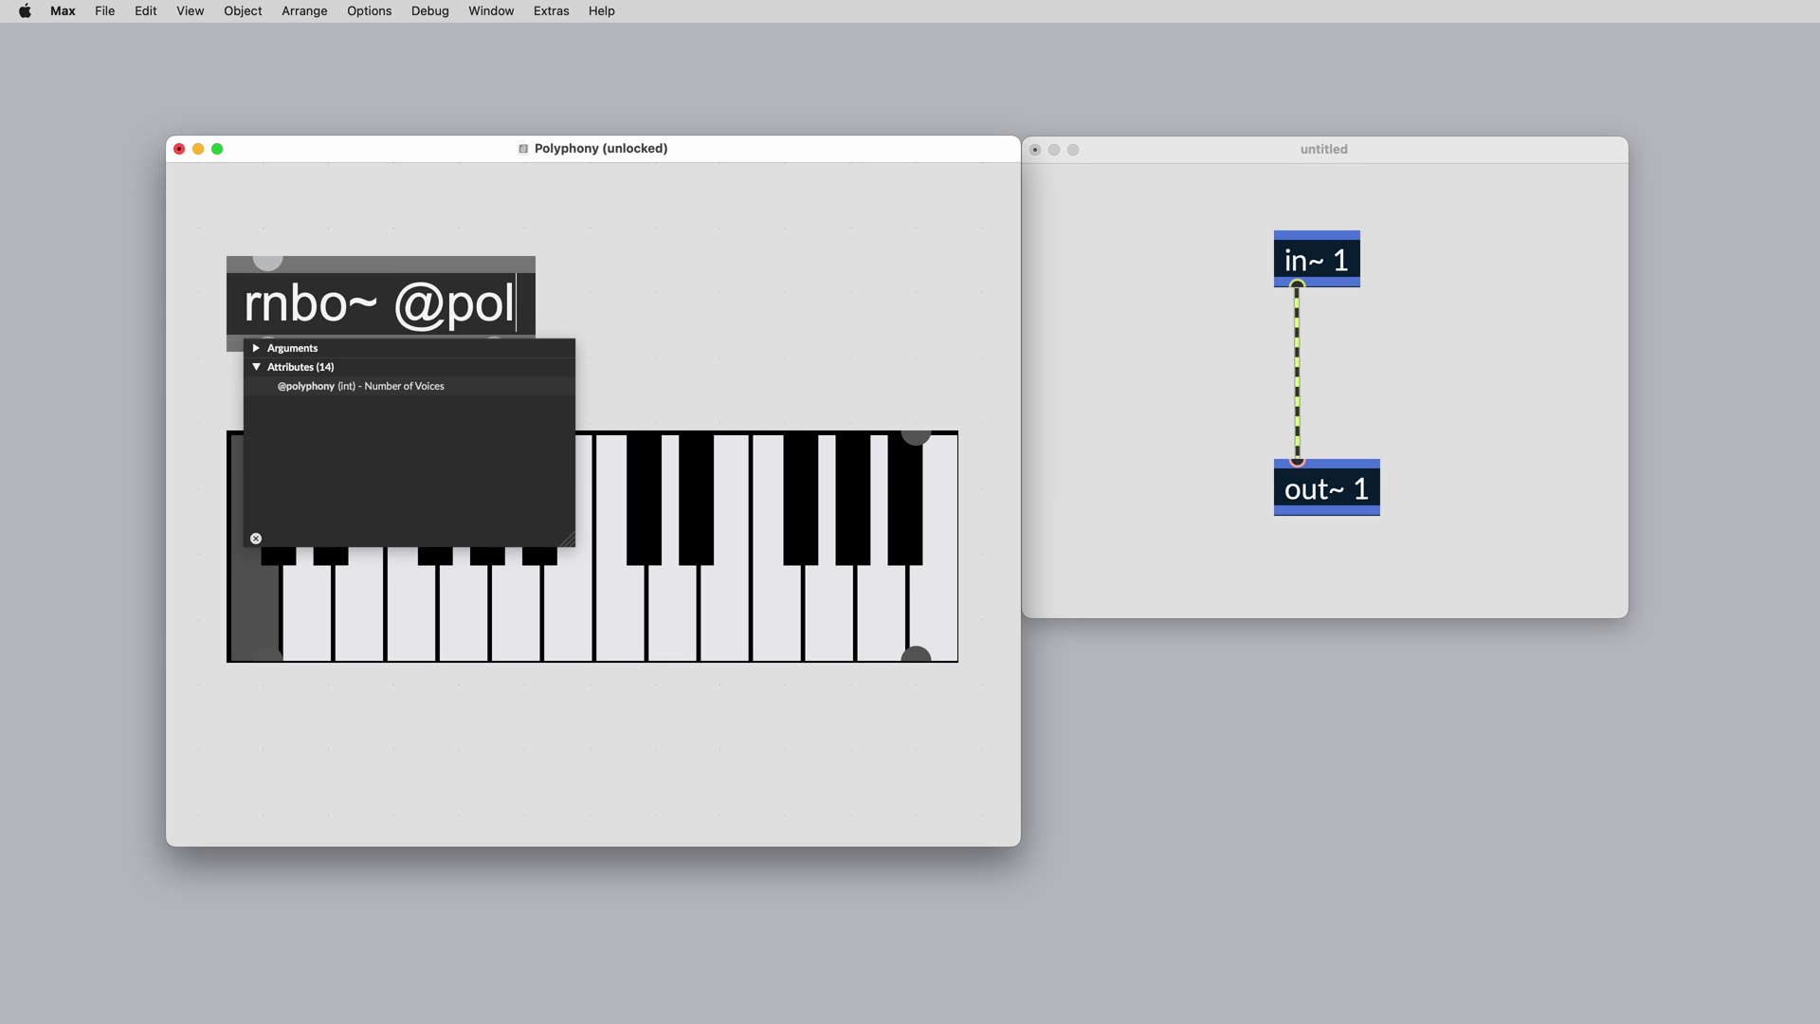
key("Tab")
type("8")
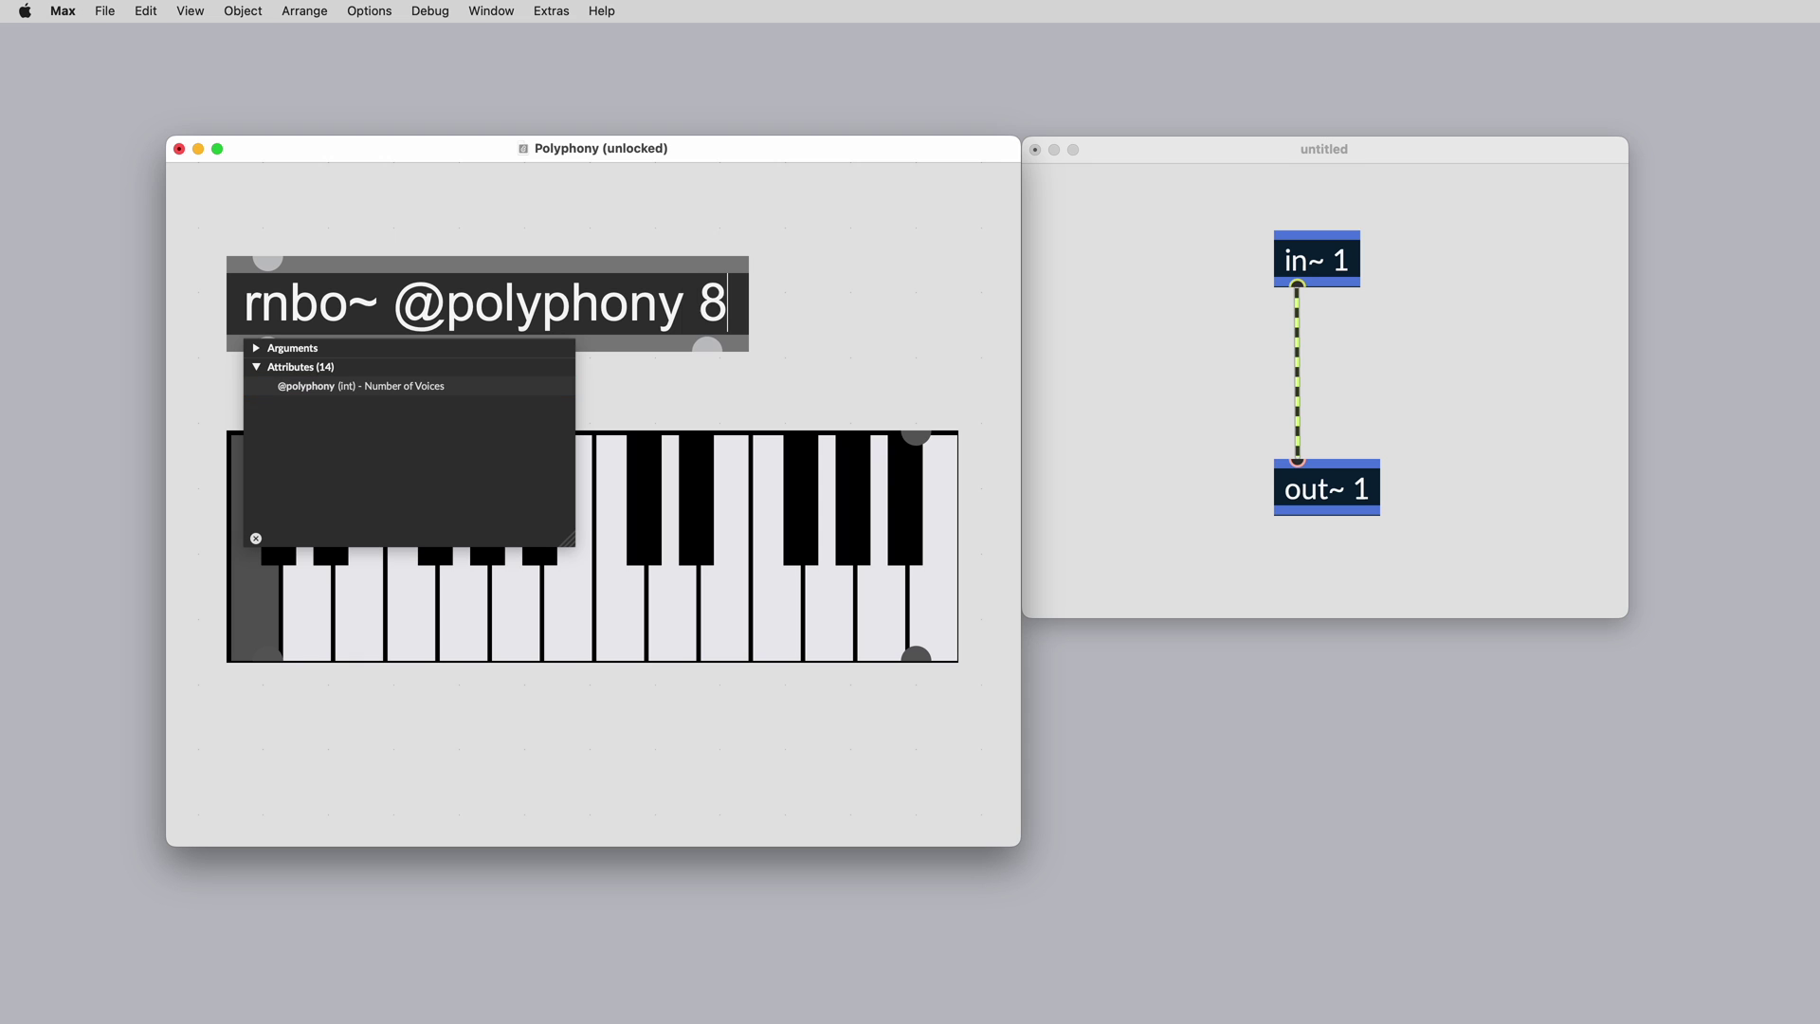
left_click(1419, 256)
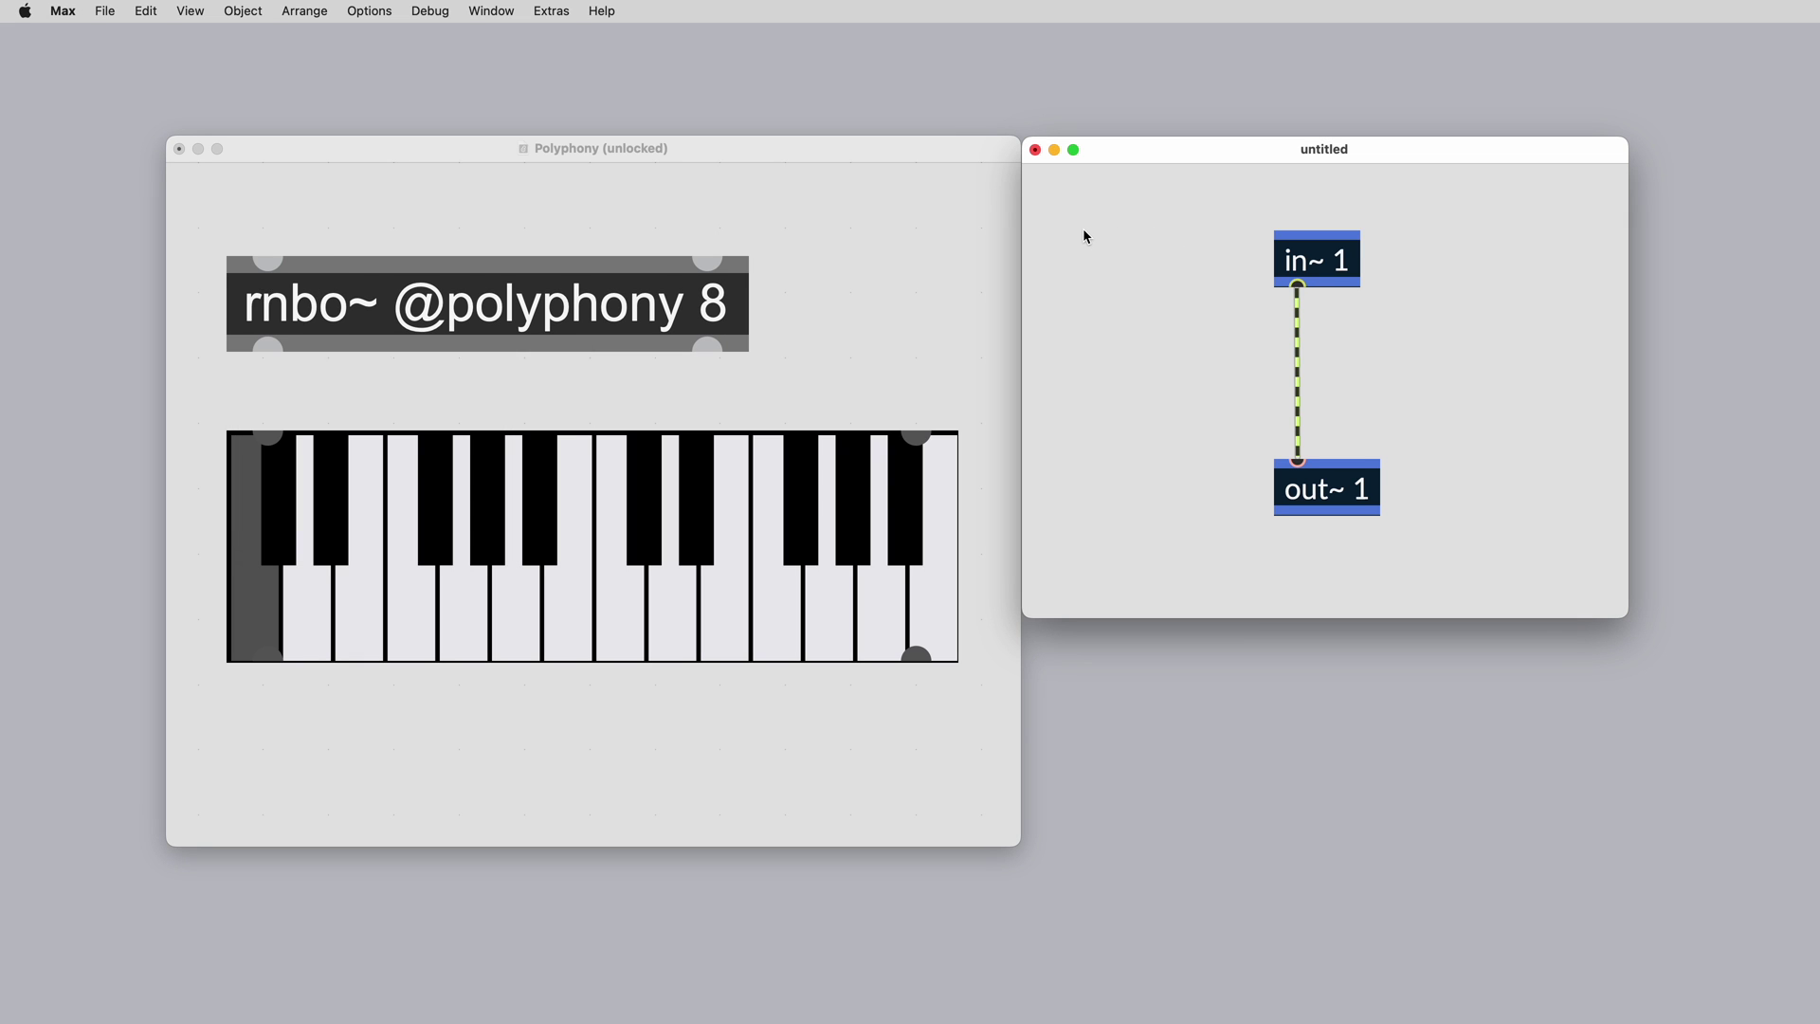
mouse_move(707, 256)
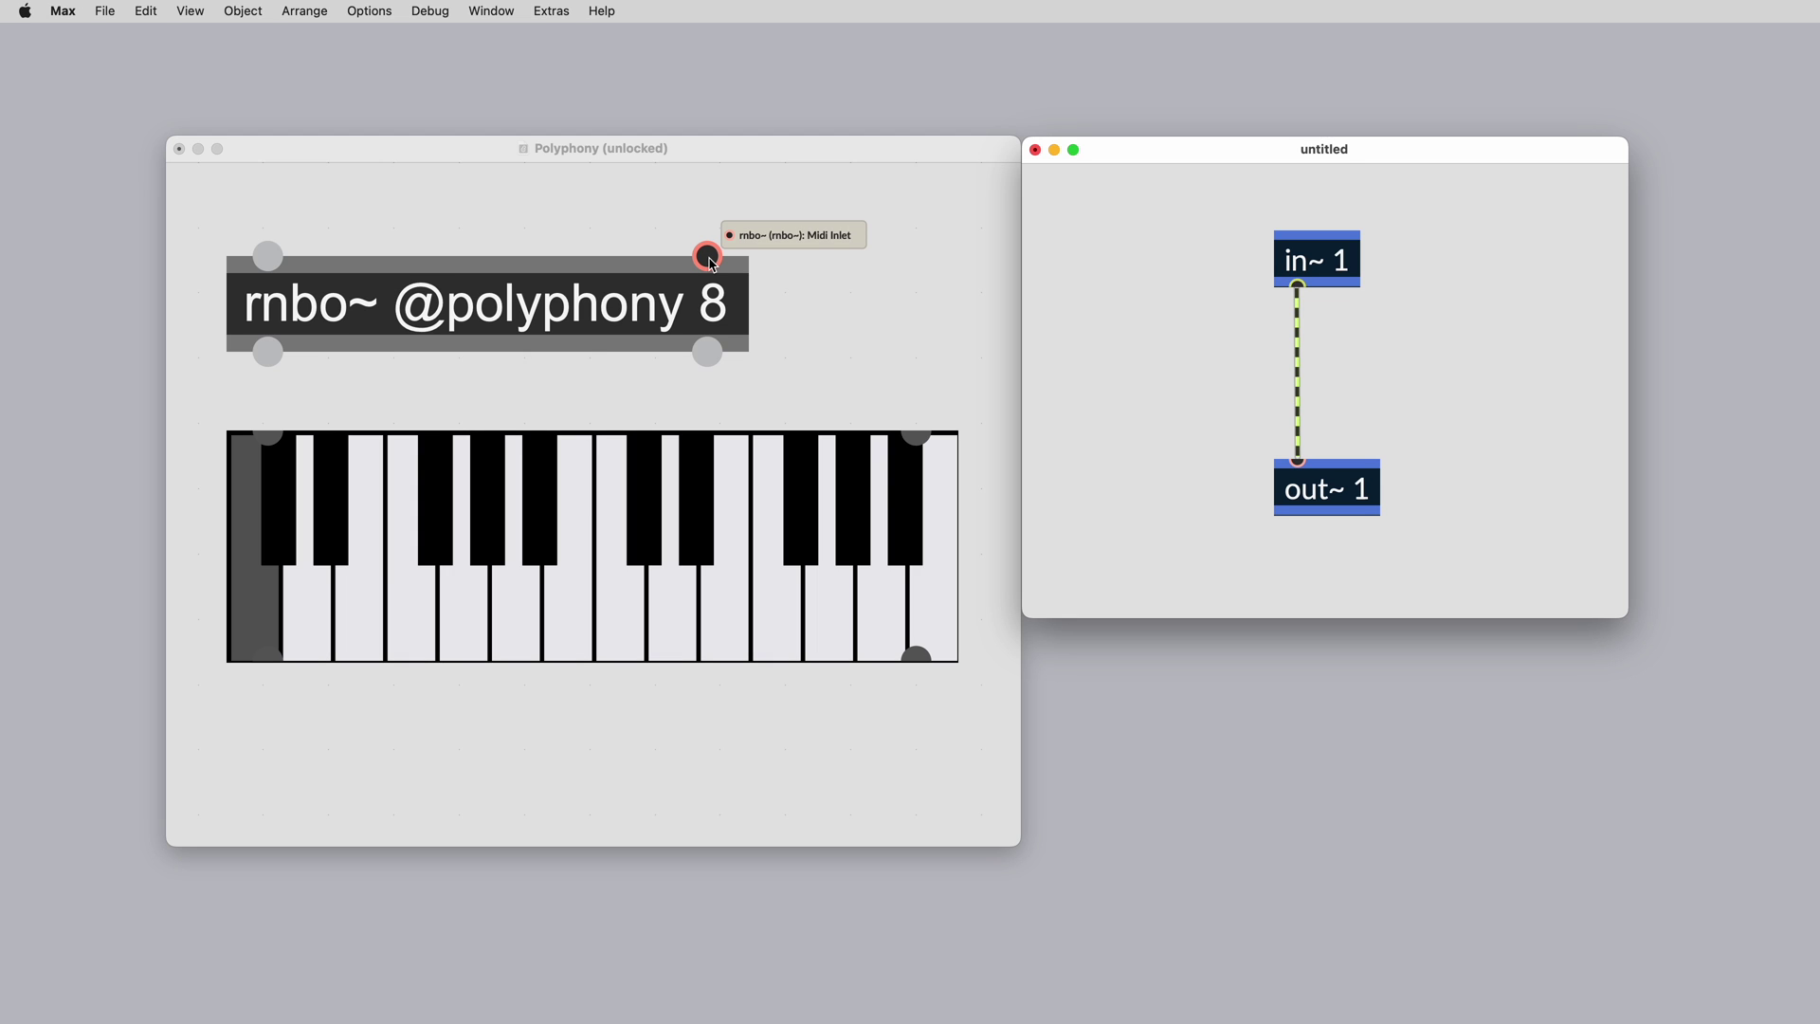
Remove the polyphony attribute from rnbo~ again and add a midiin object in the RNBO patcher.
double_click(557, 293)
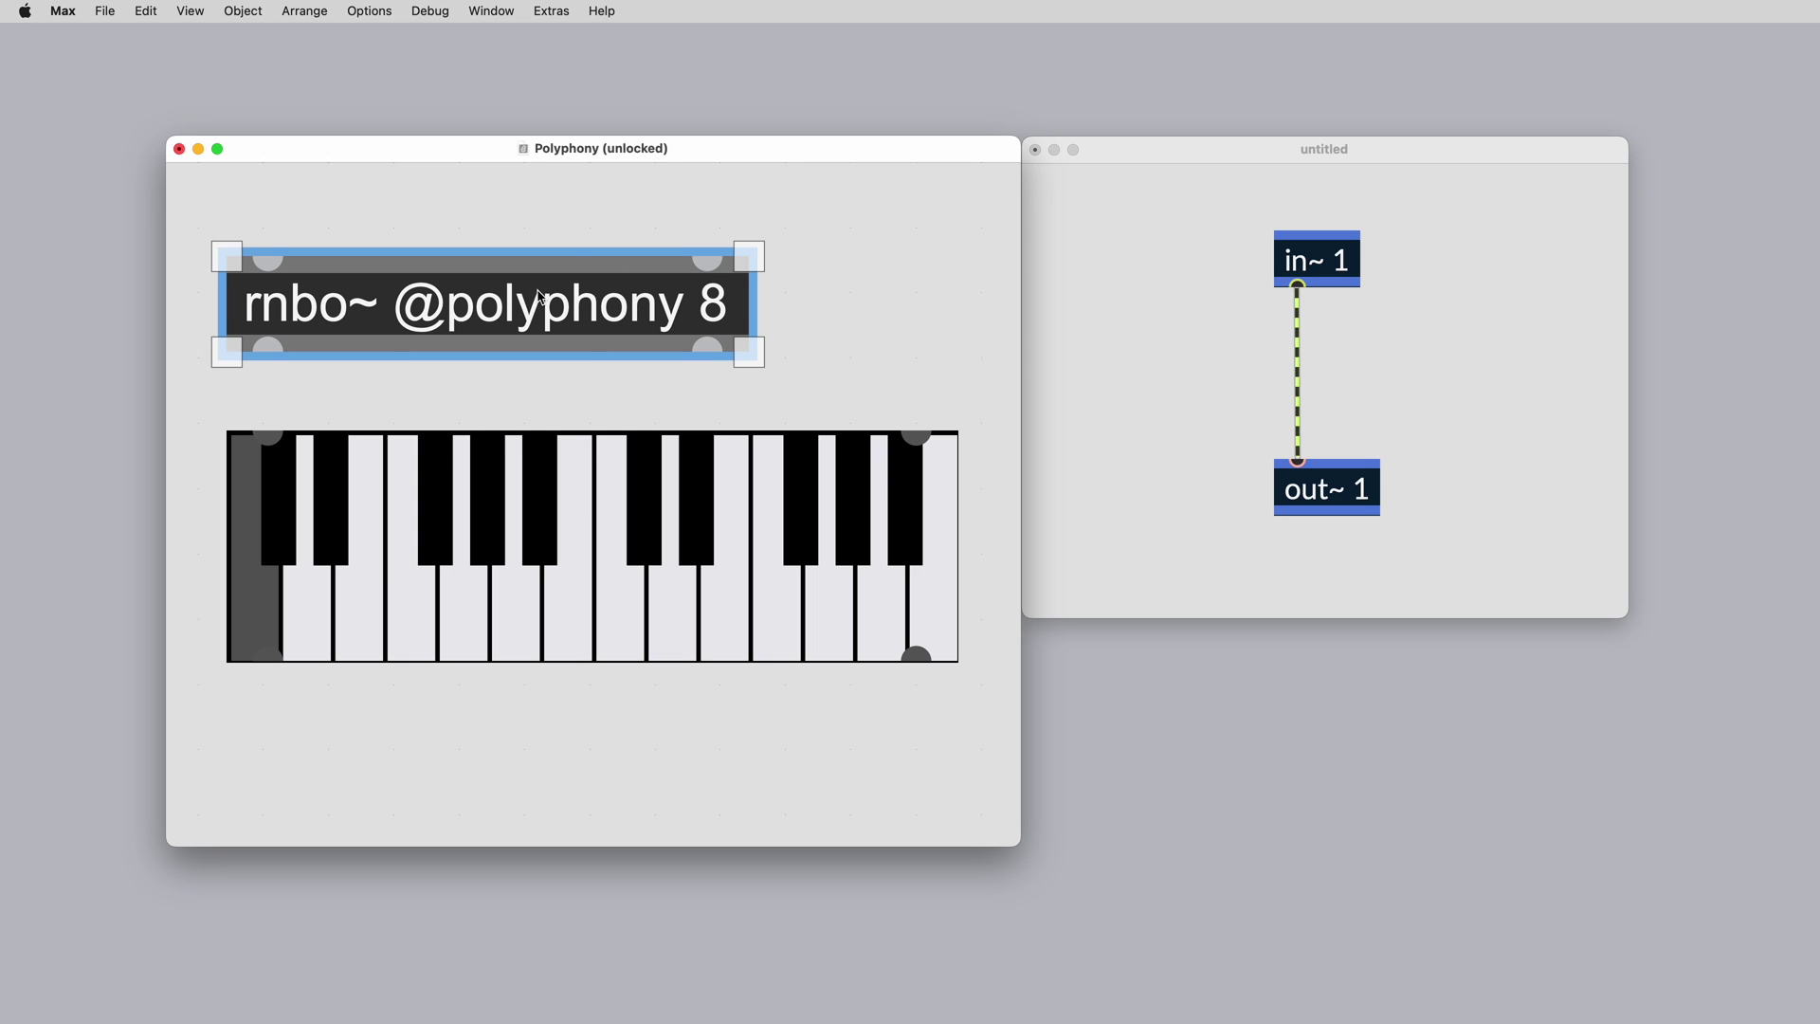
double_click(418, 303)
key("BackSpace")
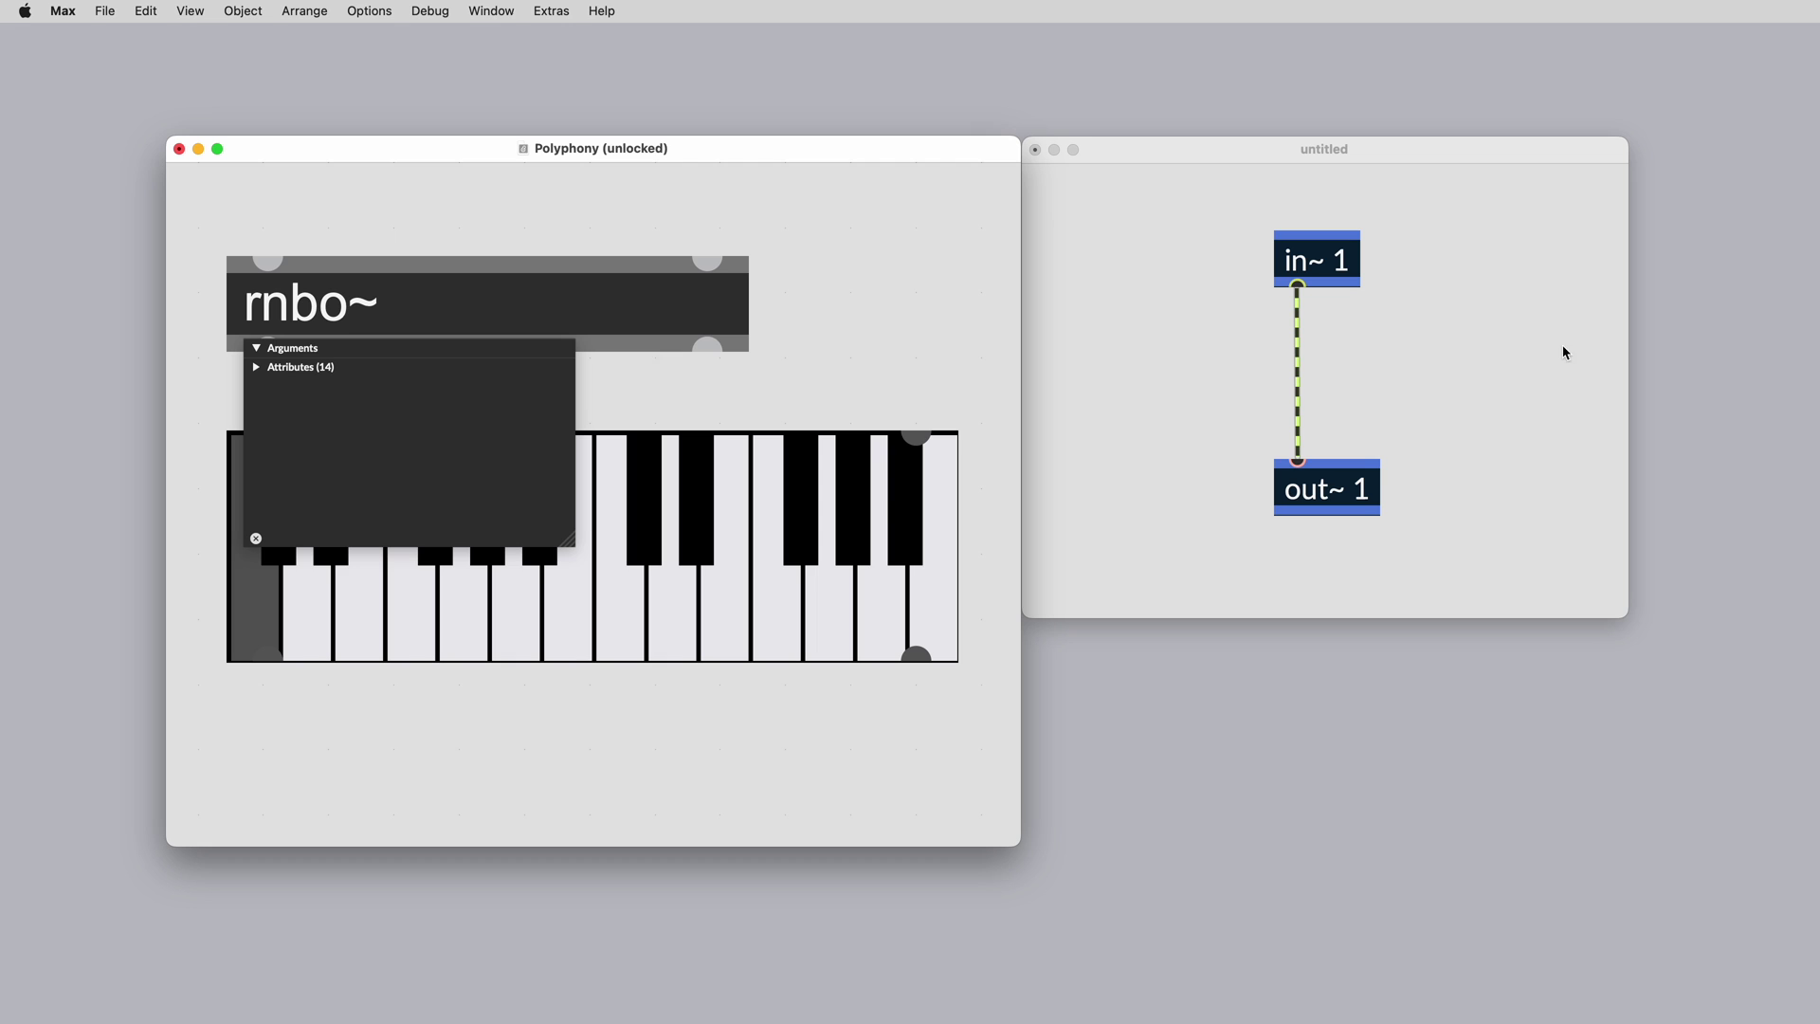
left_click(1106, 261)
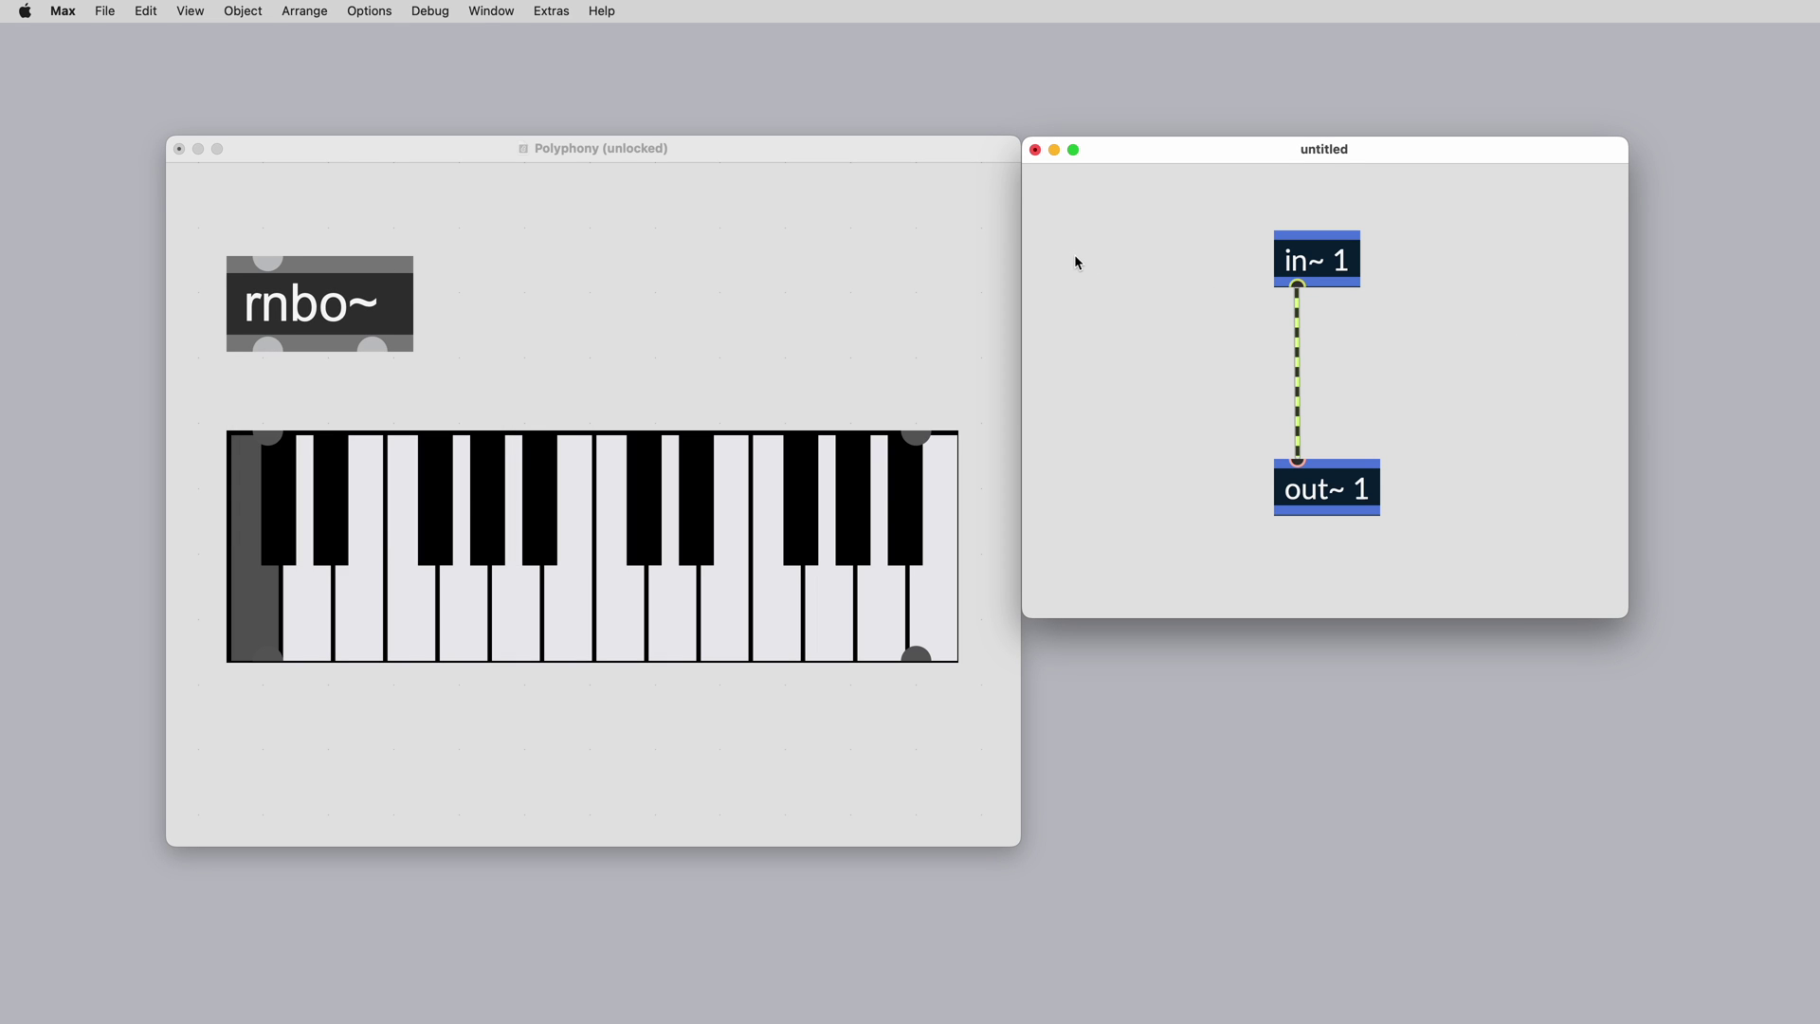
type("n")
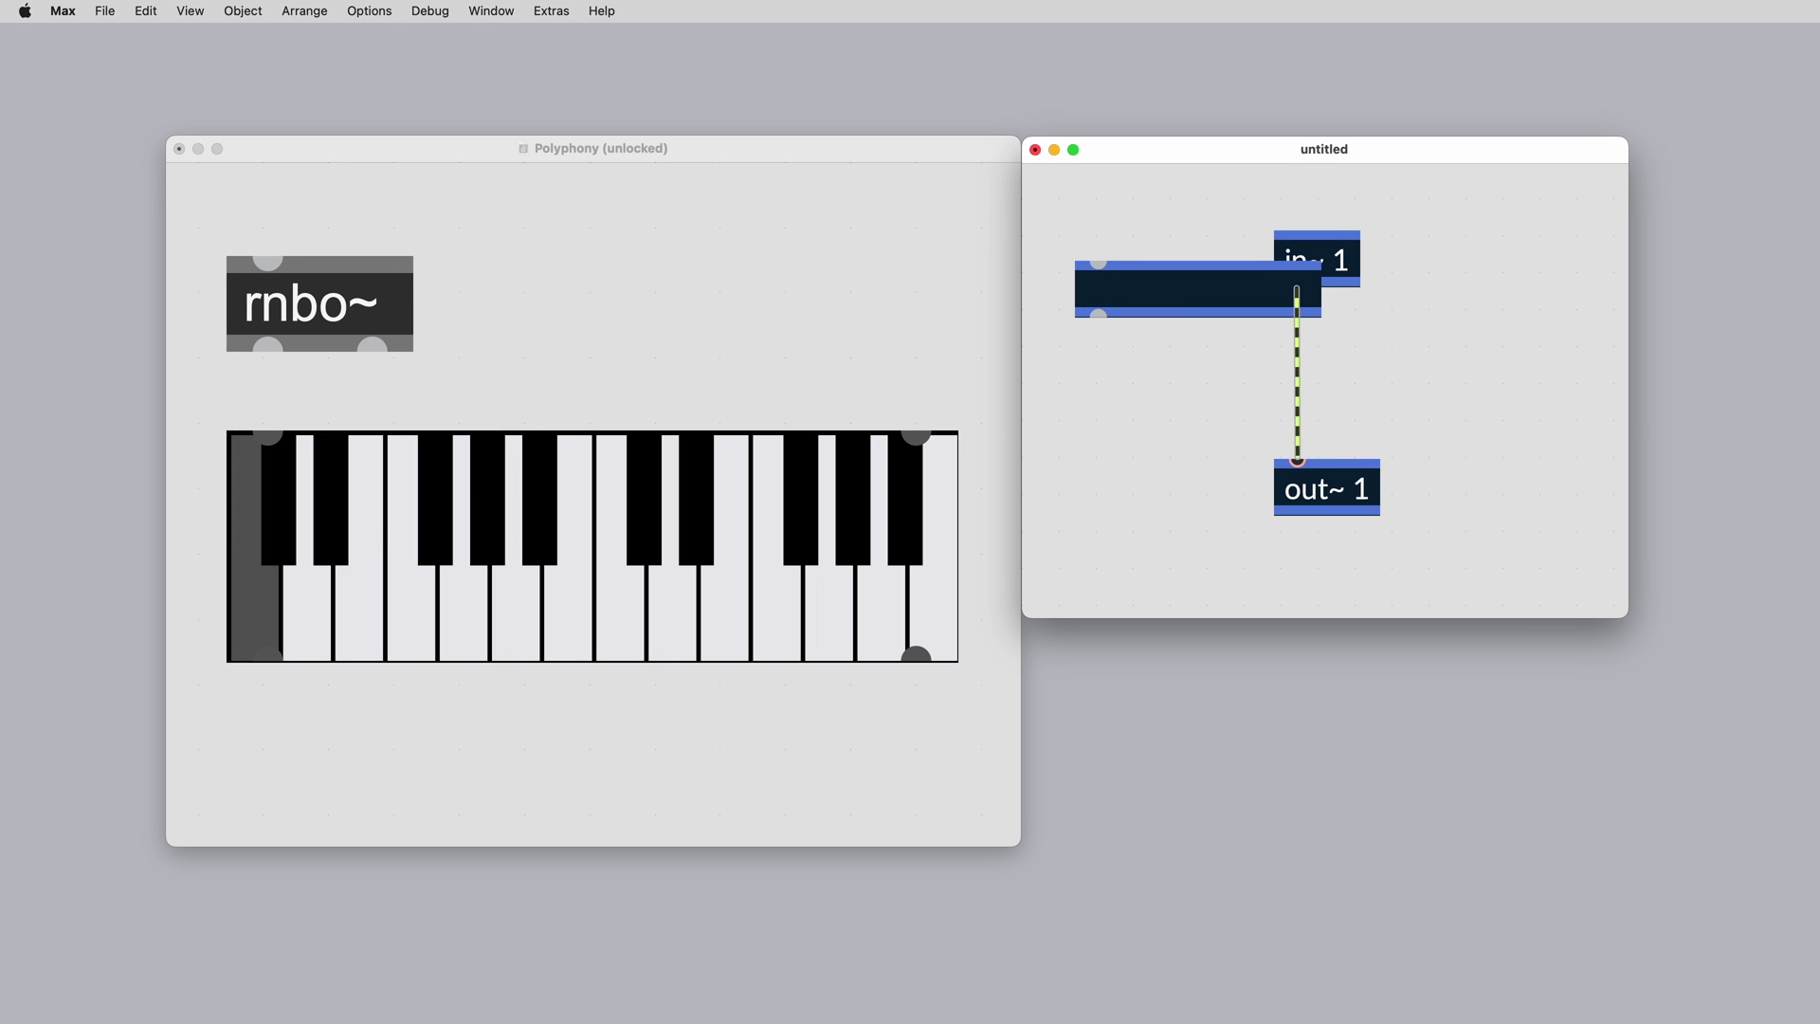
type("midiin")
key("Return")
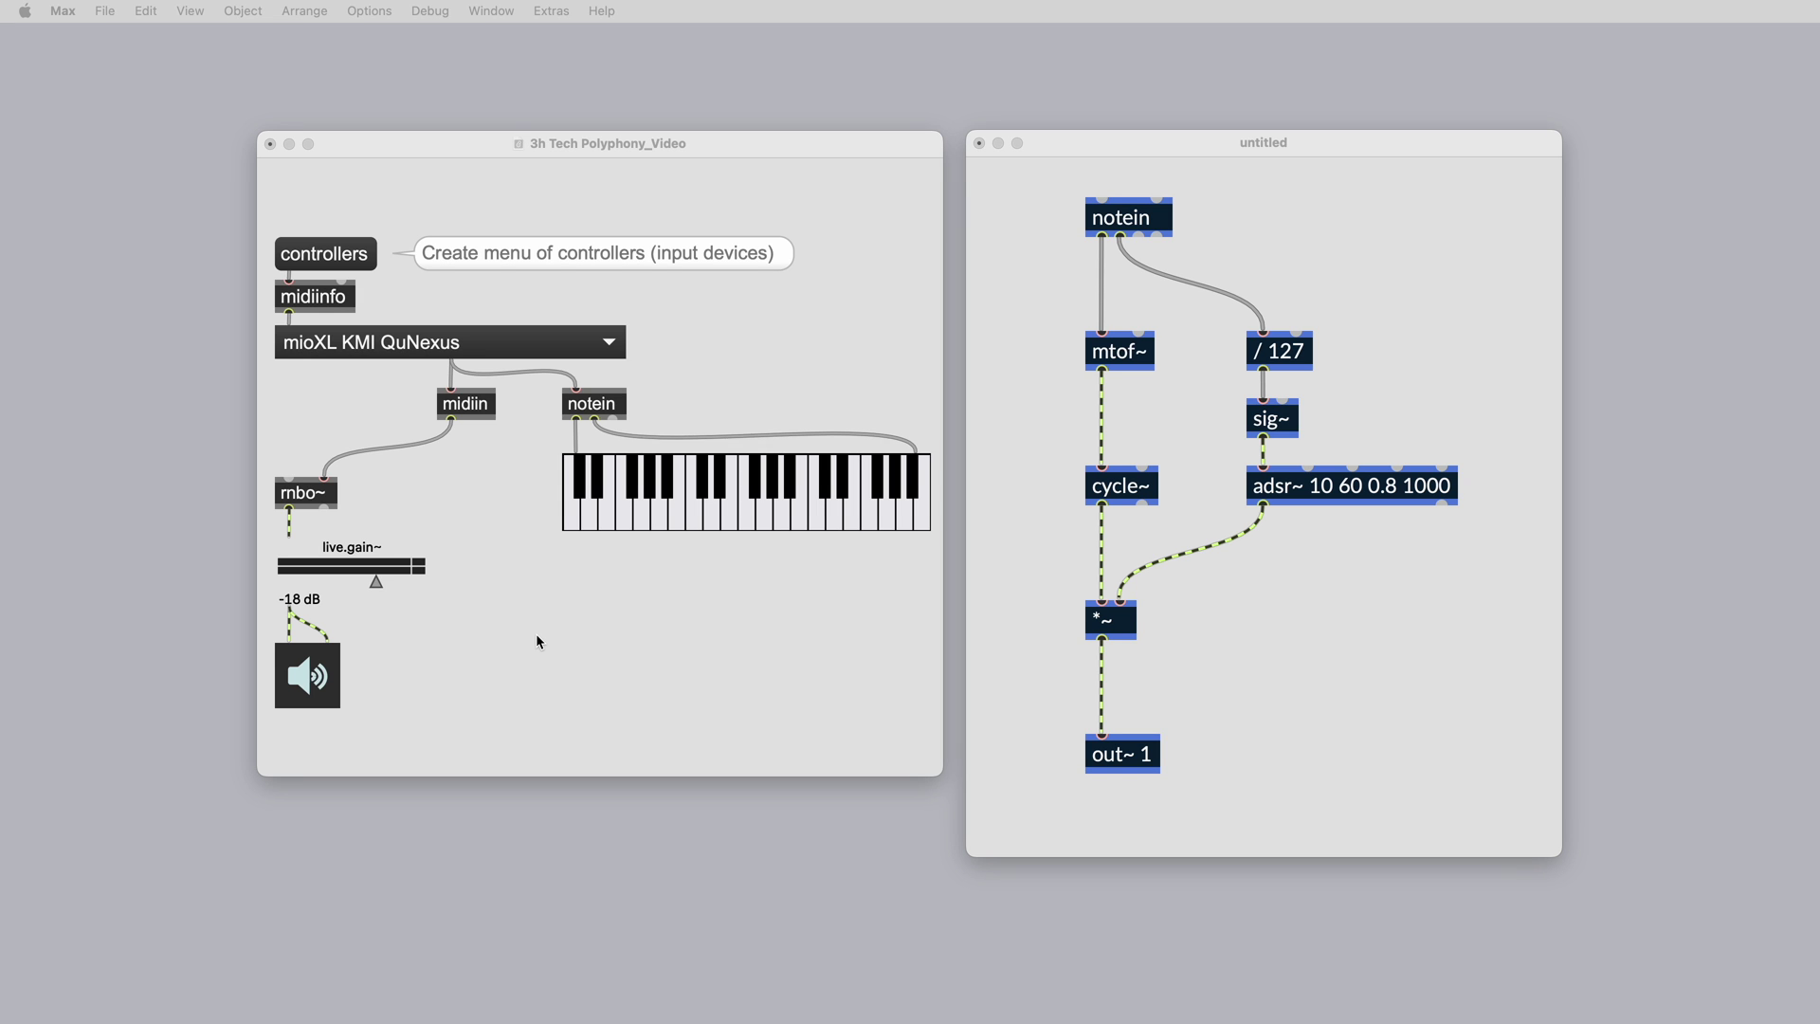
Make the main polyphony patch the active window.
left_click(538, 642)
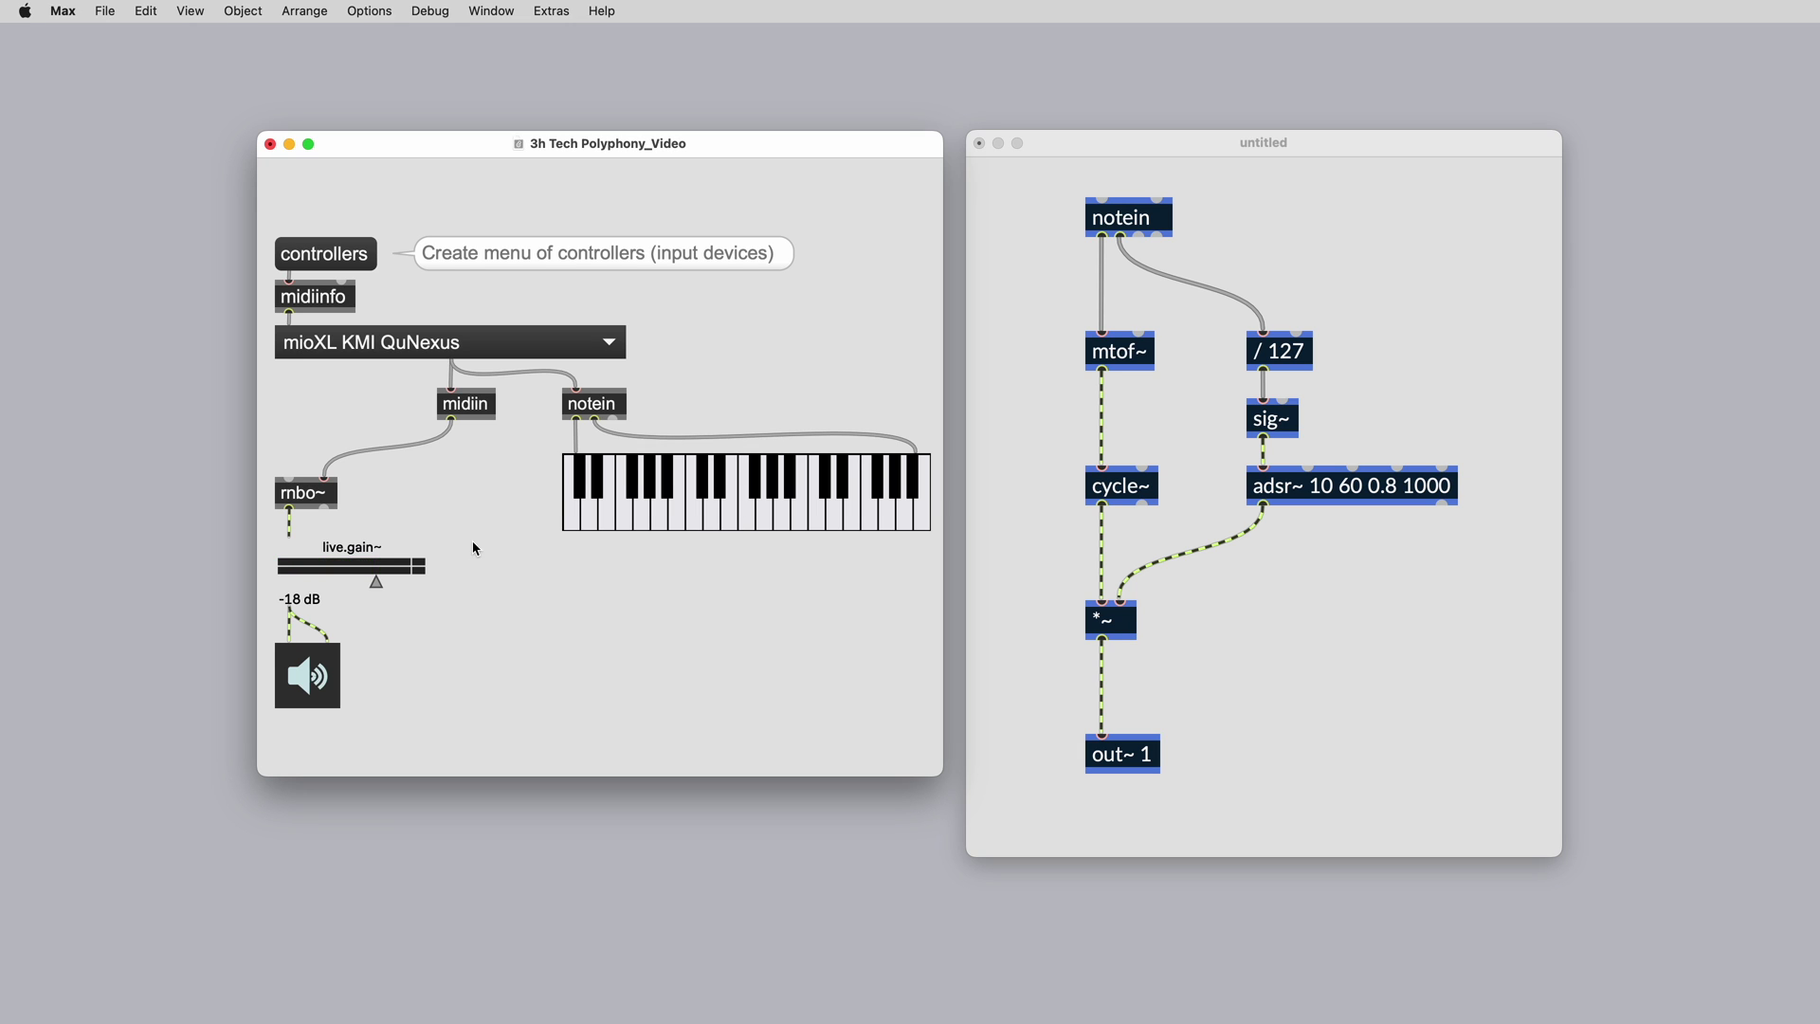
key("super+e")
left_click(321, 501)
double_click(321, 501)
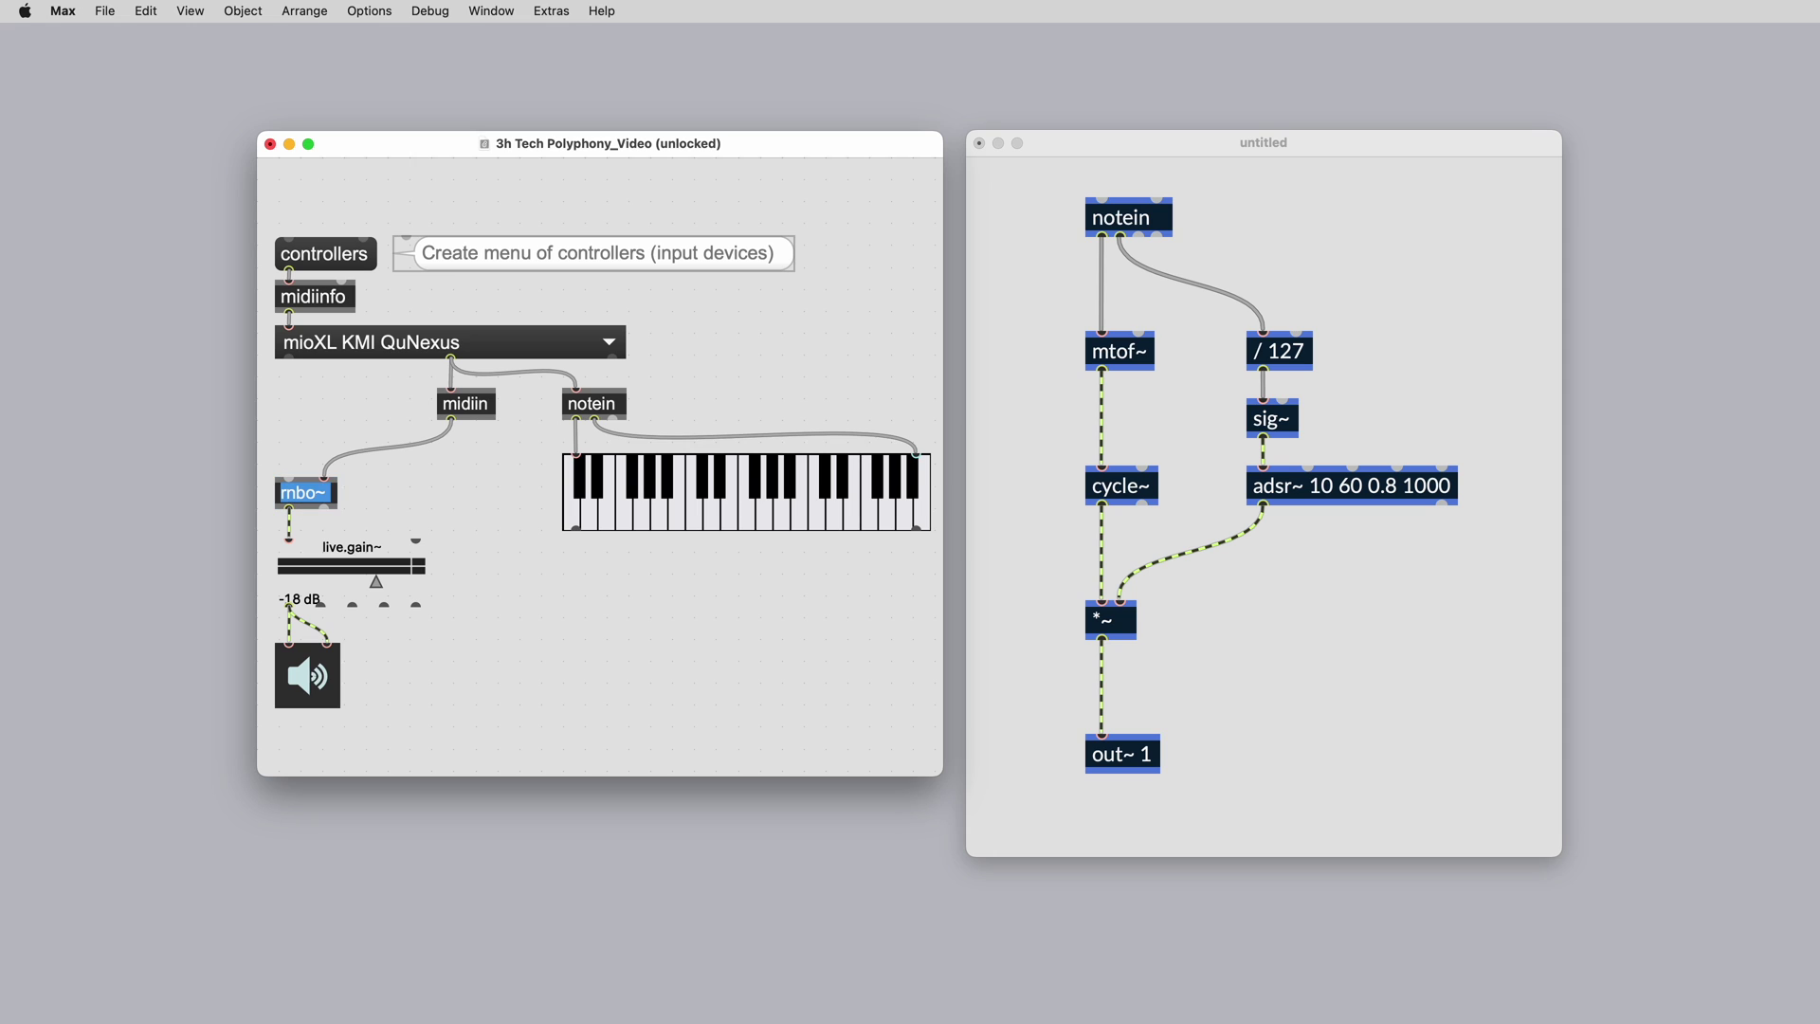
type("@po")
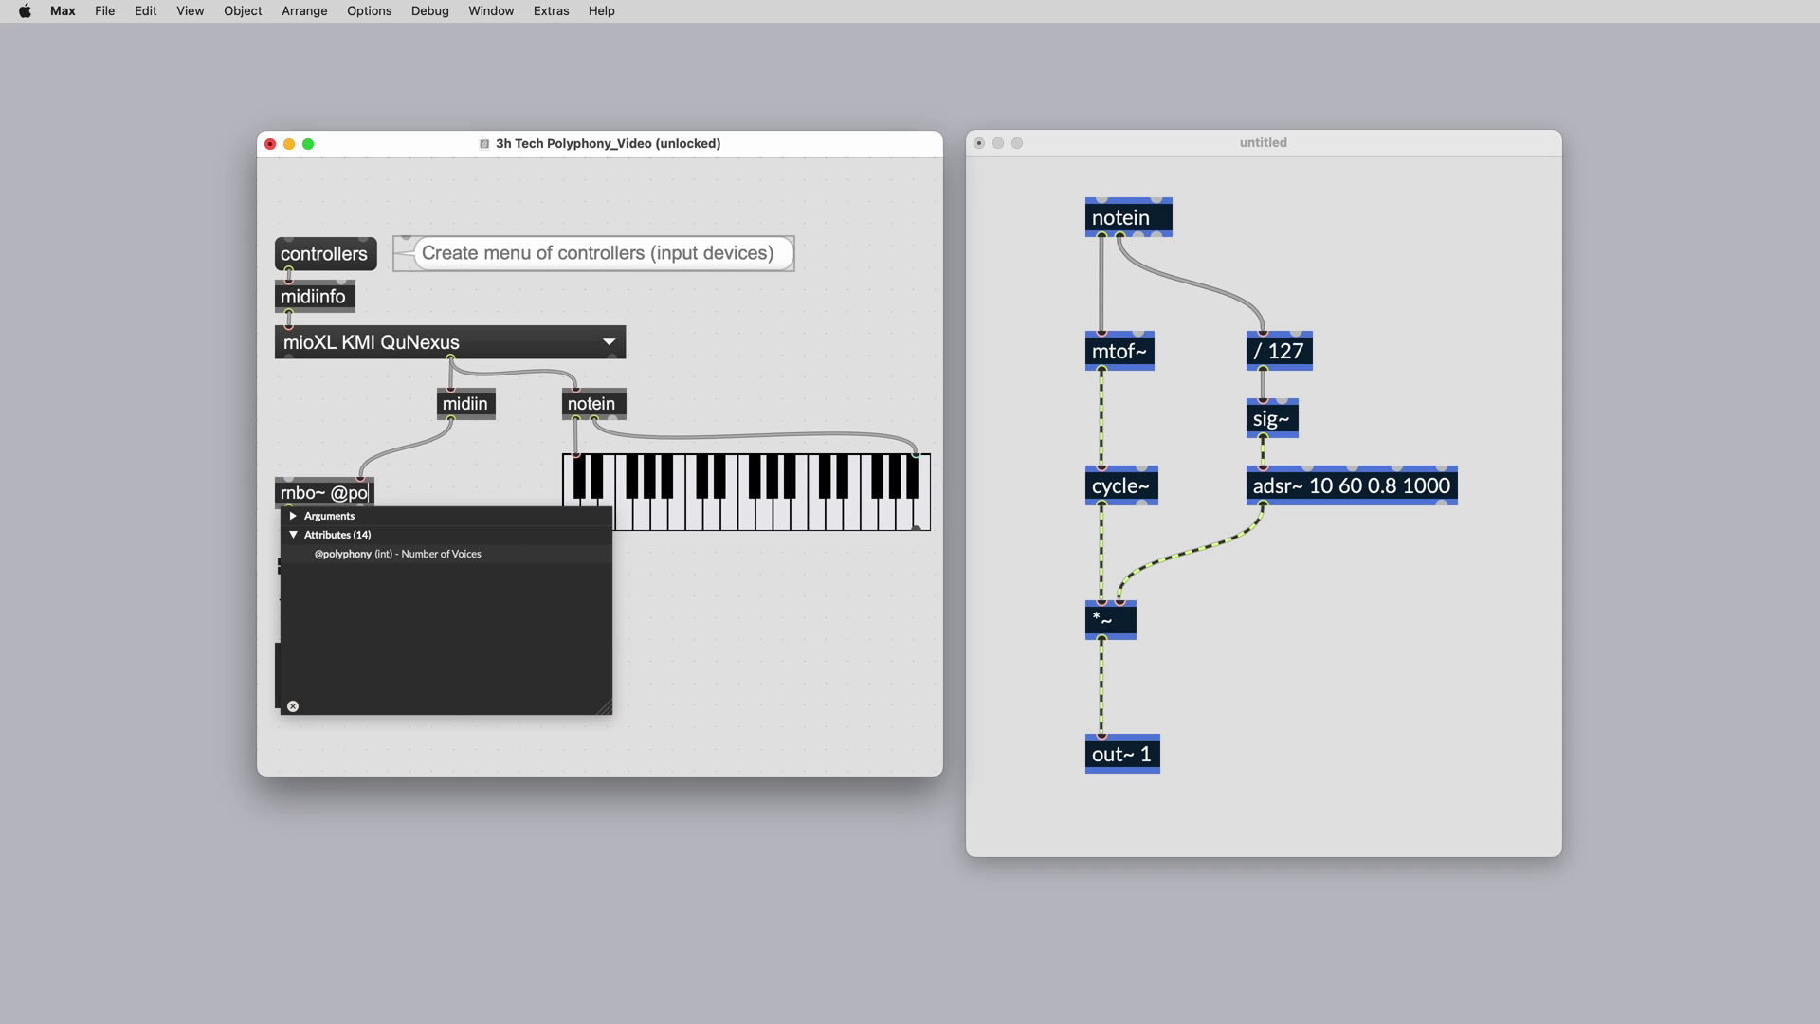
type("lyphony")
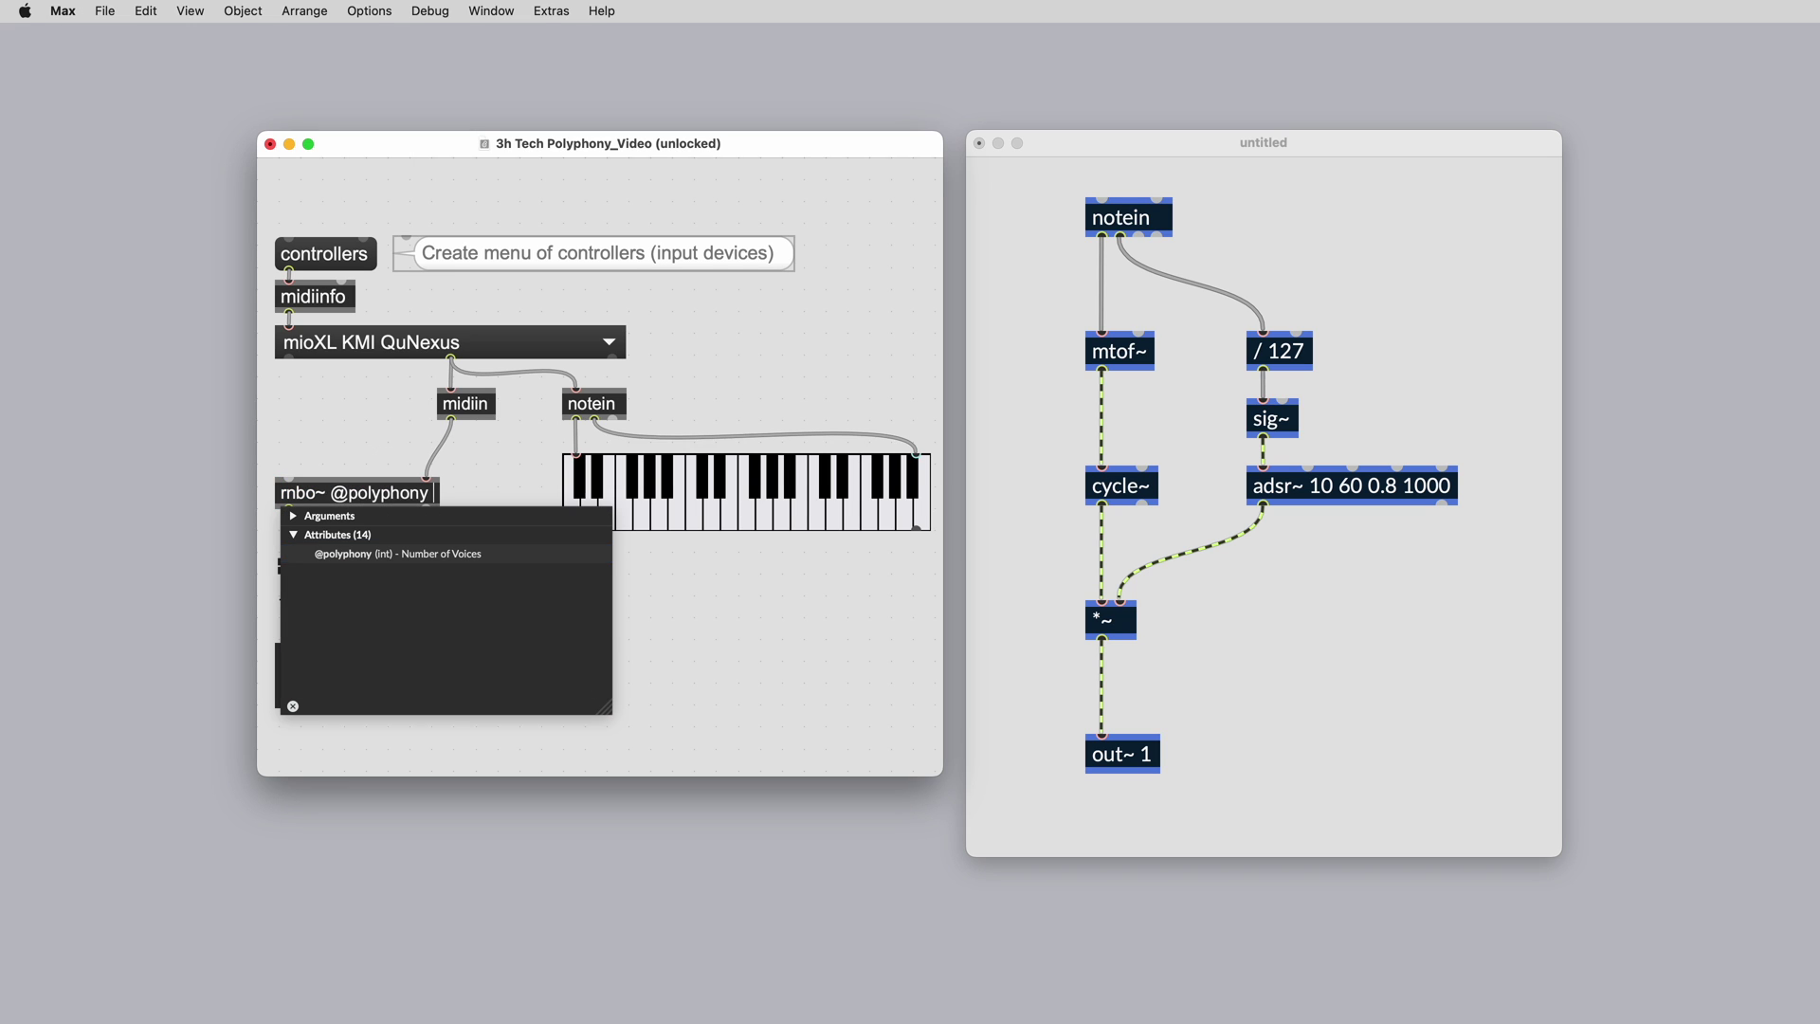
type(" 8")
key("Return")
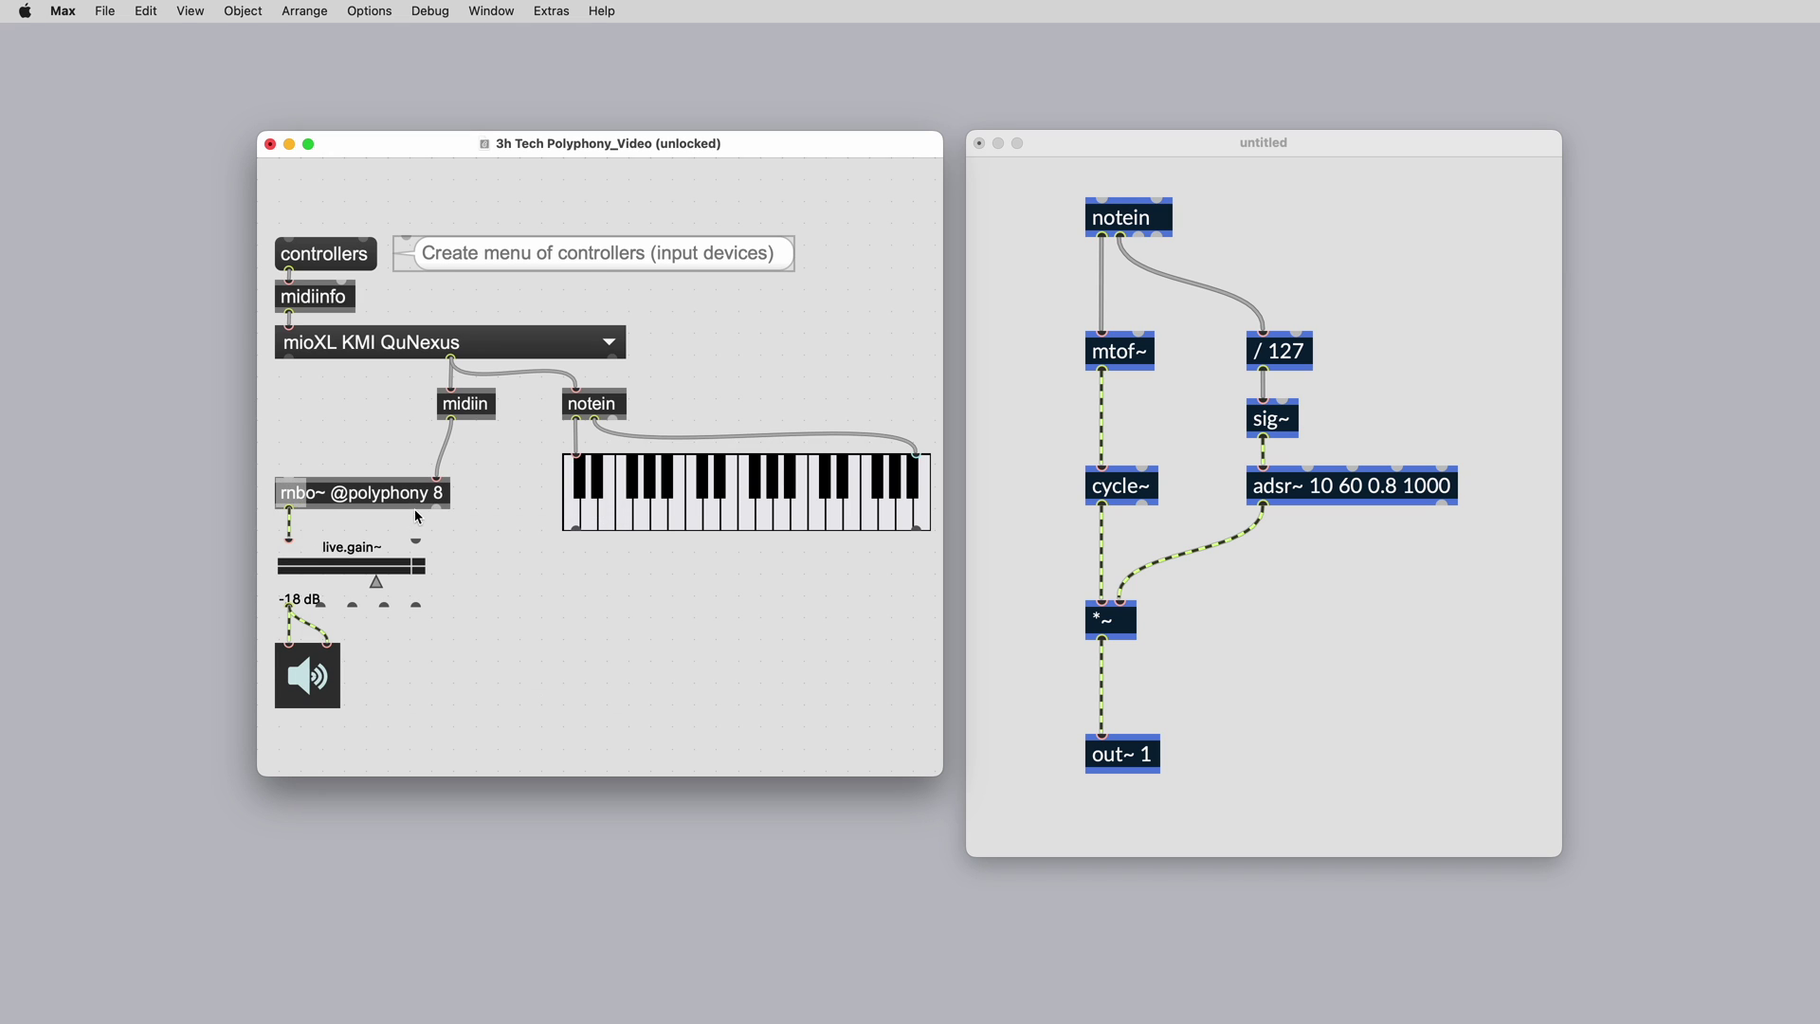
left_click(356, 492)
key("super+e")
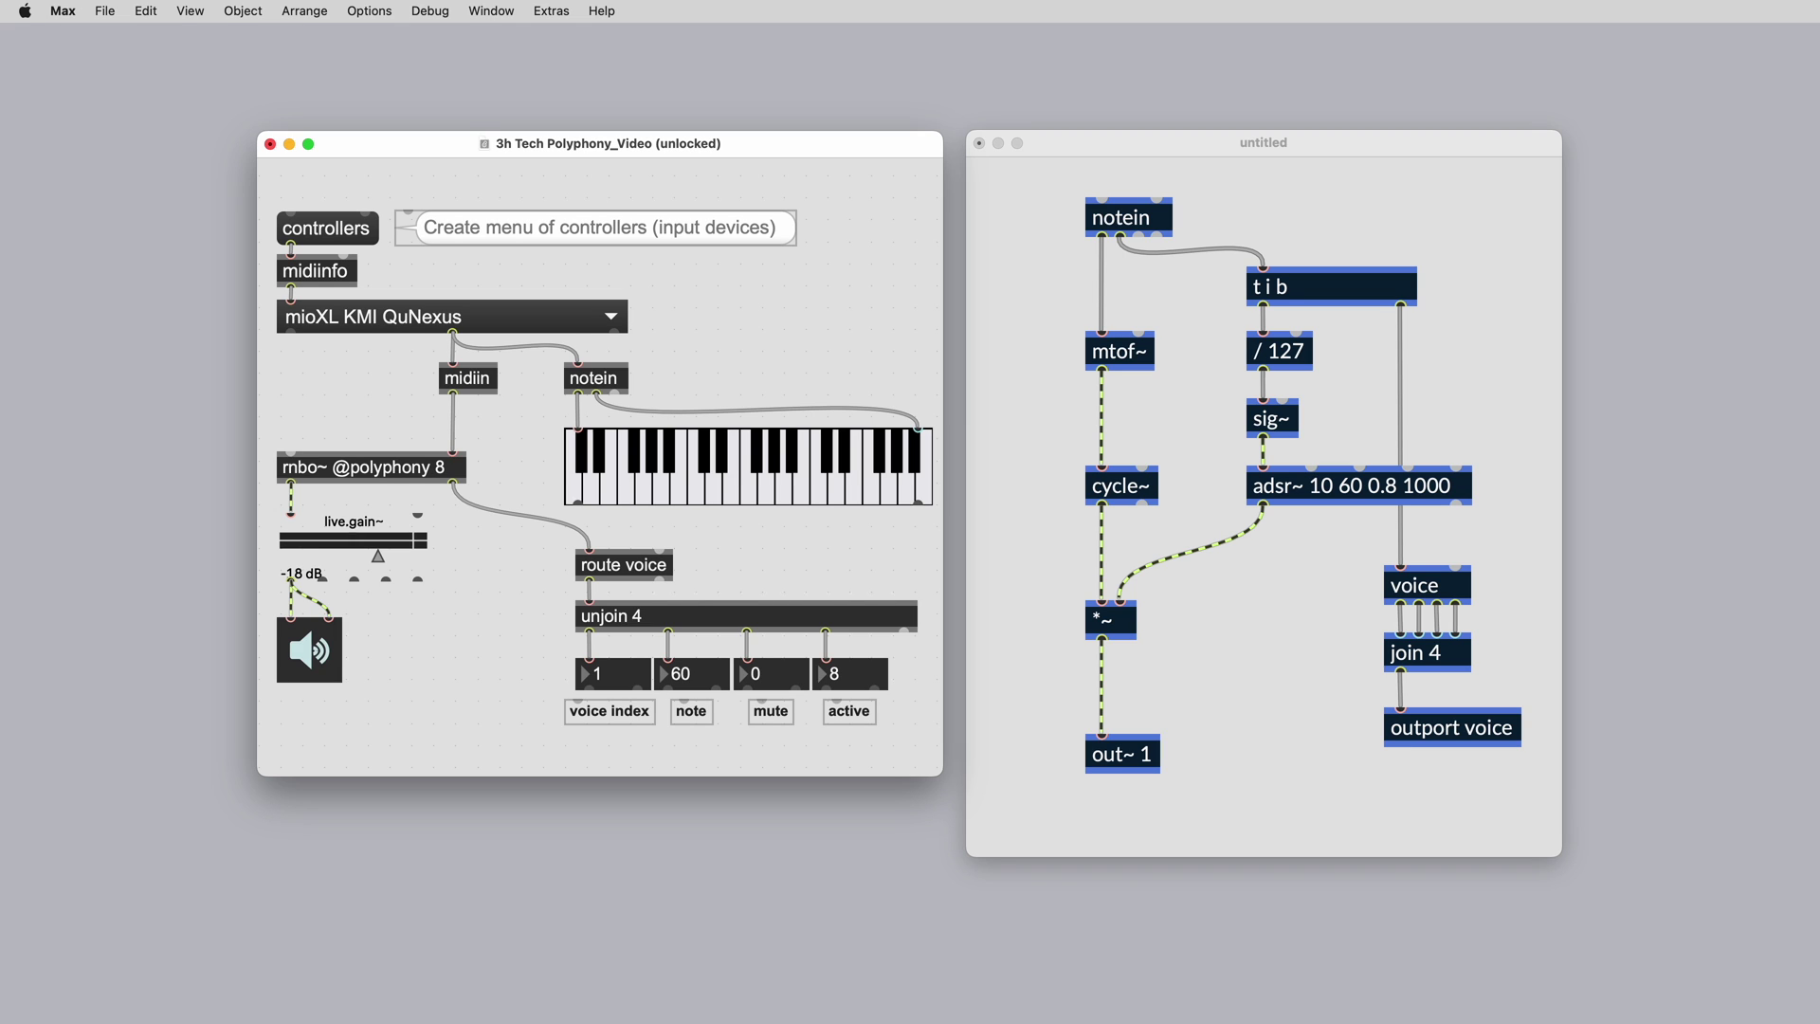
left_click(458, 469)
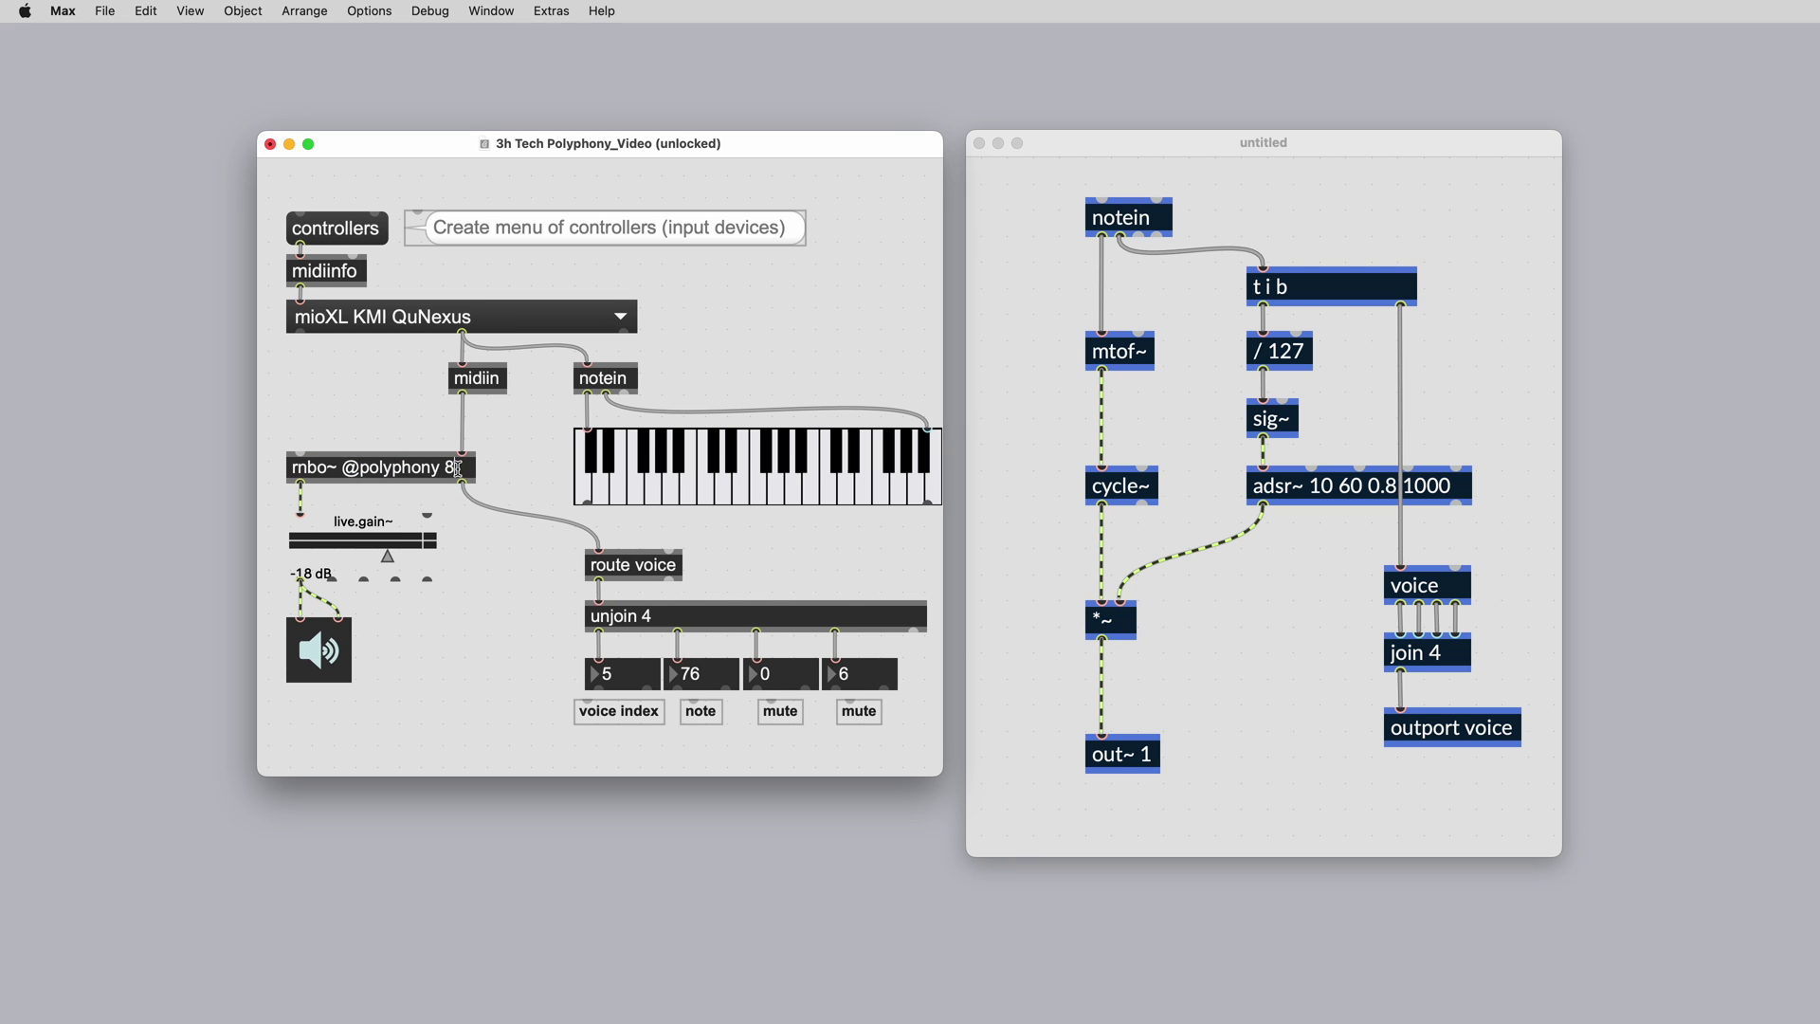
key("BackSpace")
type("0")
left_click(514, 454)
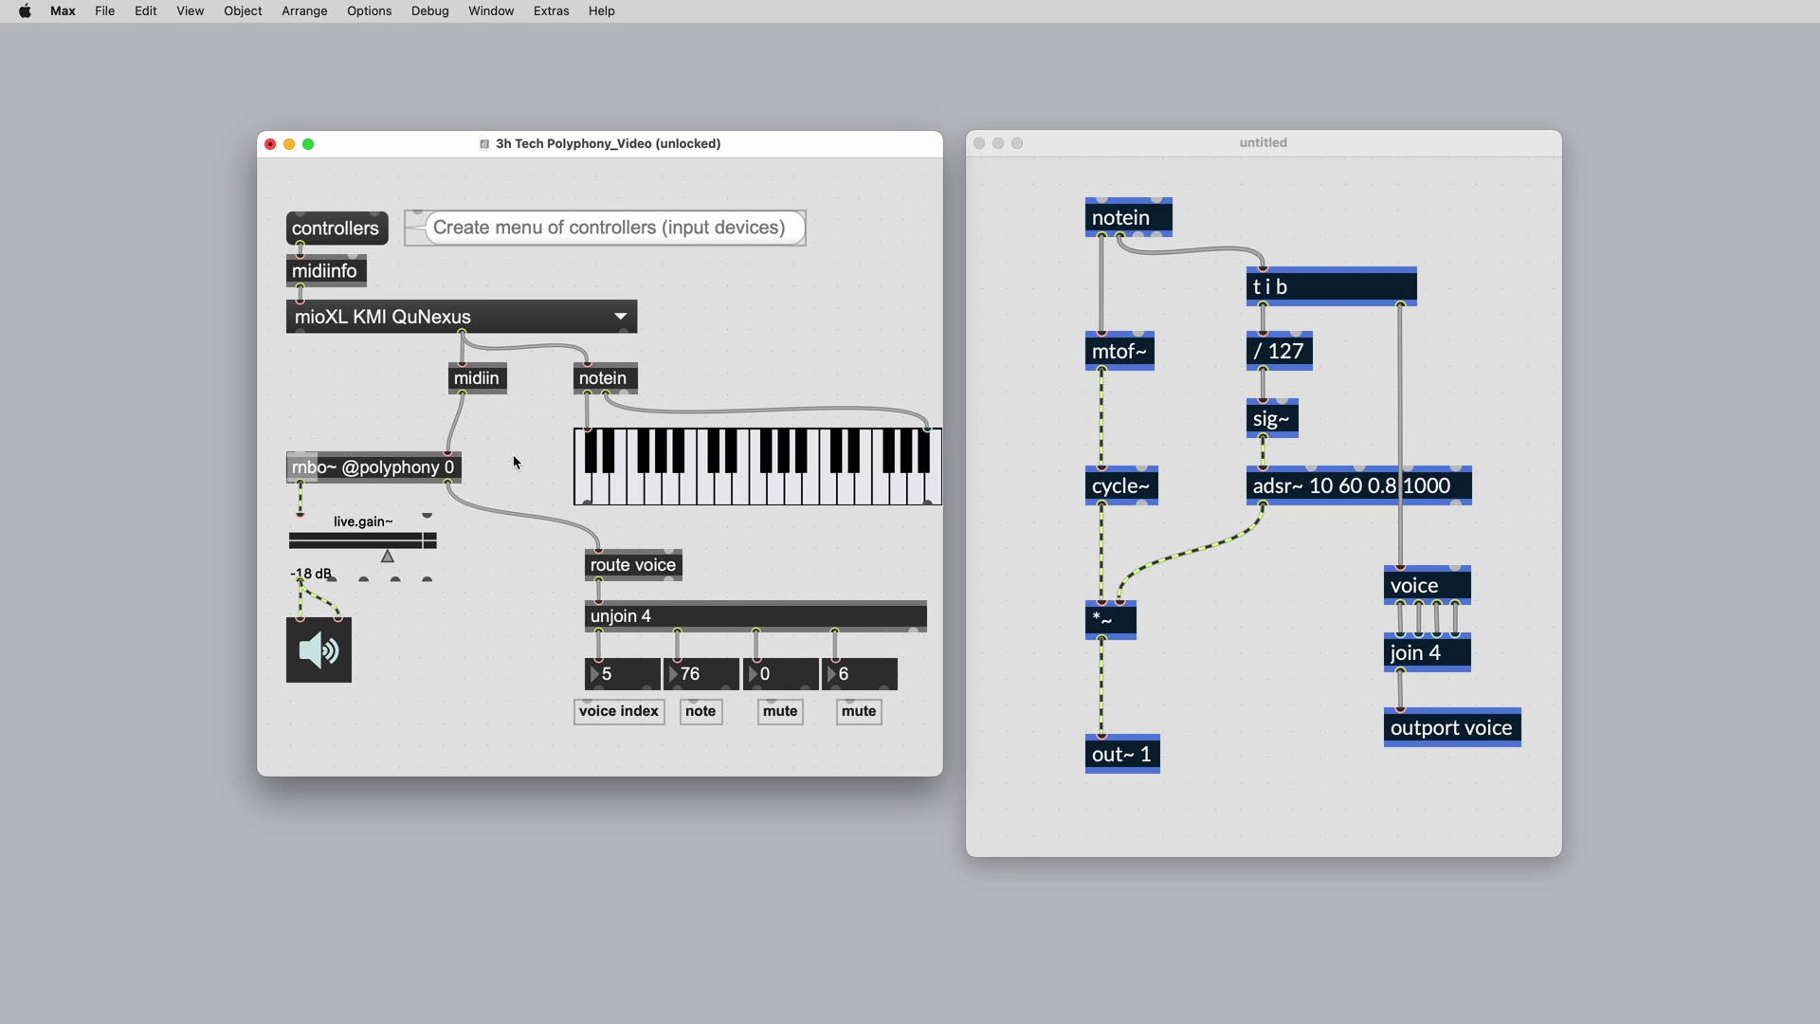
left_click_drag(1052, 220, 1477, 656)
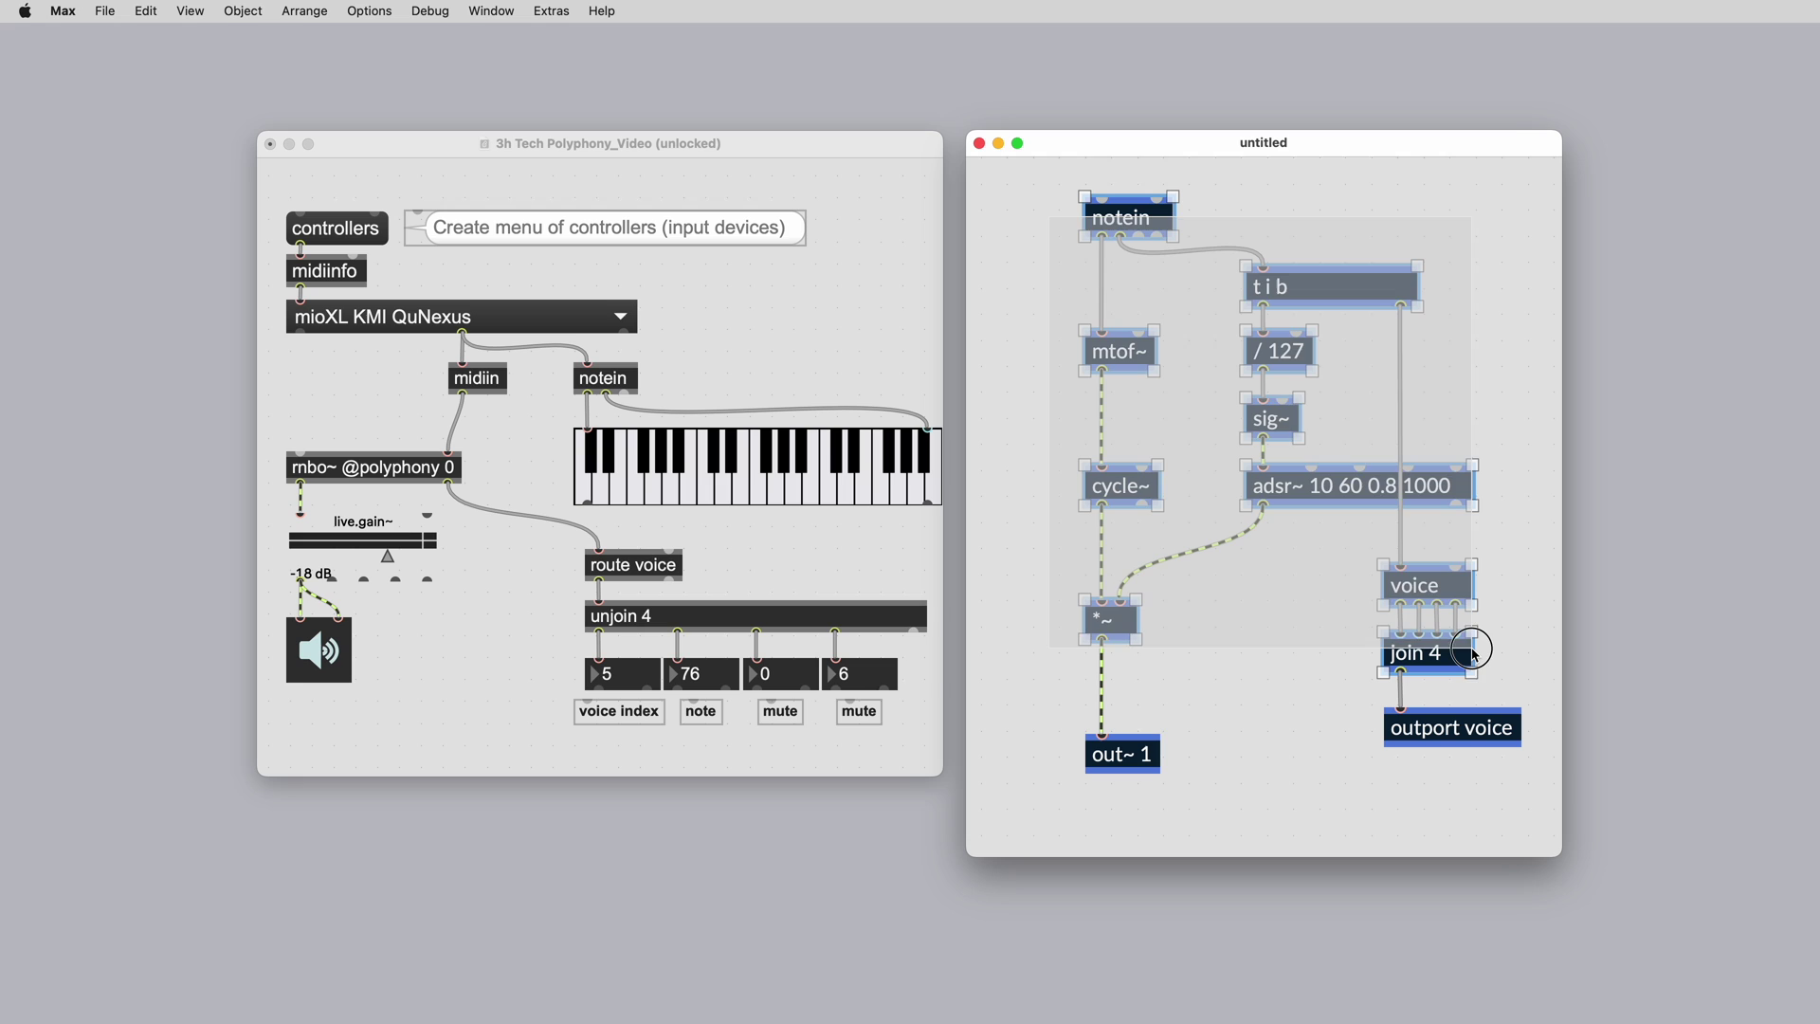
left_click(142, 9)
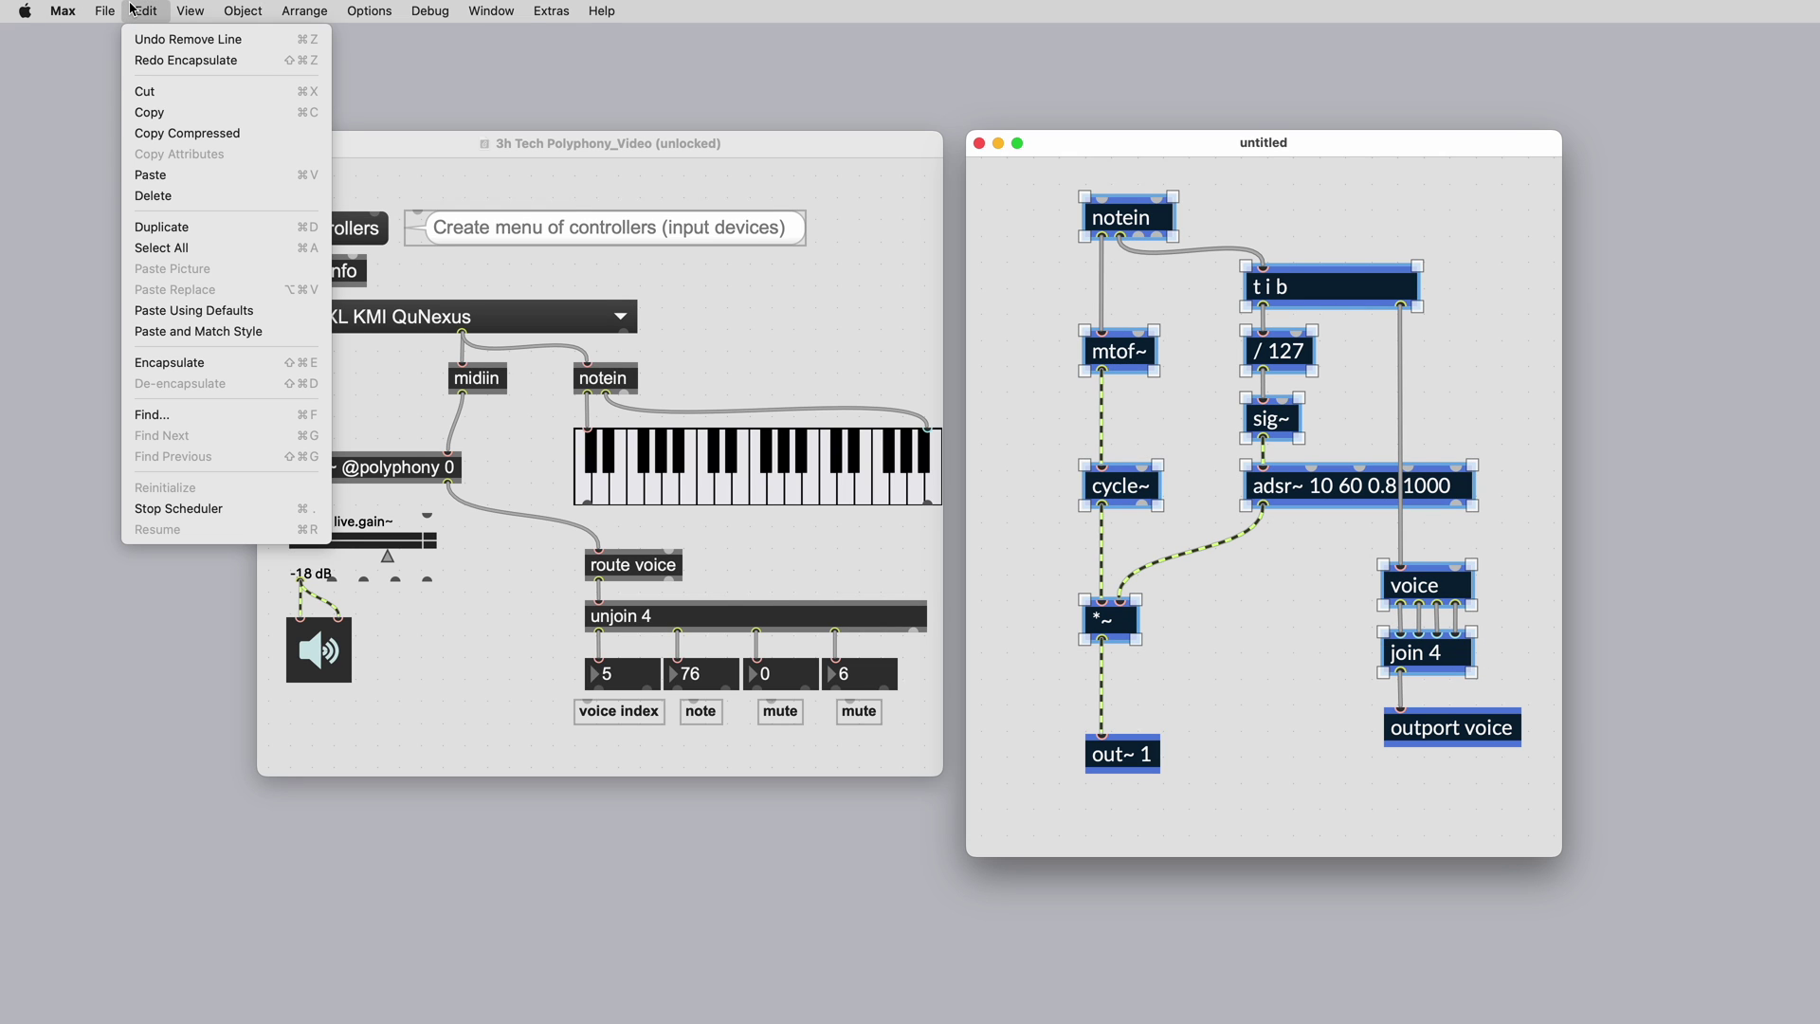
left_click(170, 363)
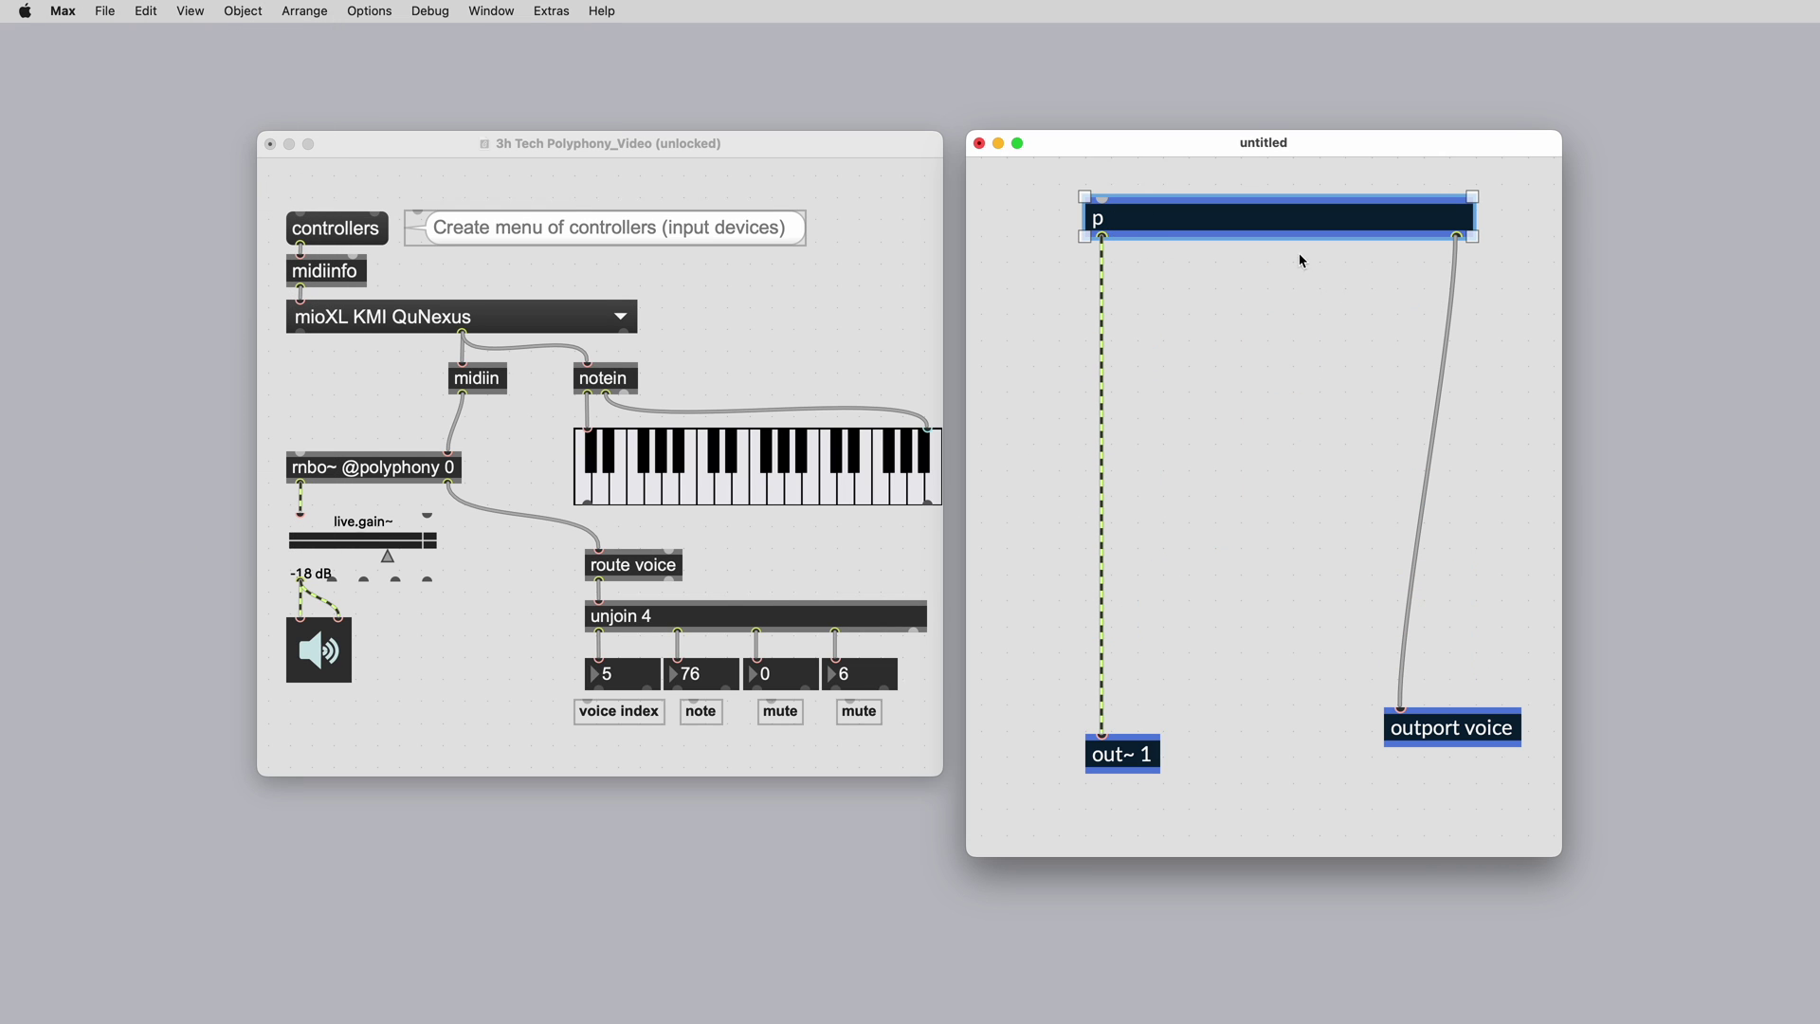
left_click_drag(1247, 225, 1223, 490)
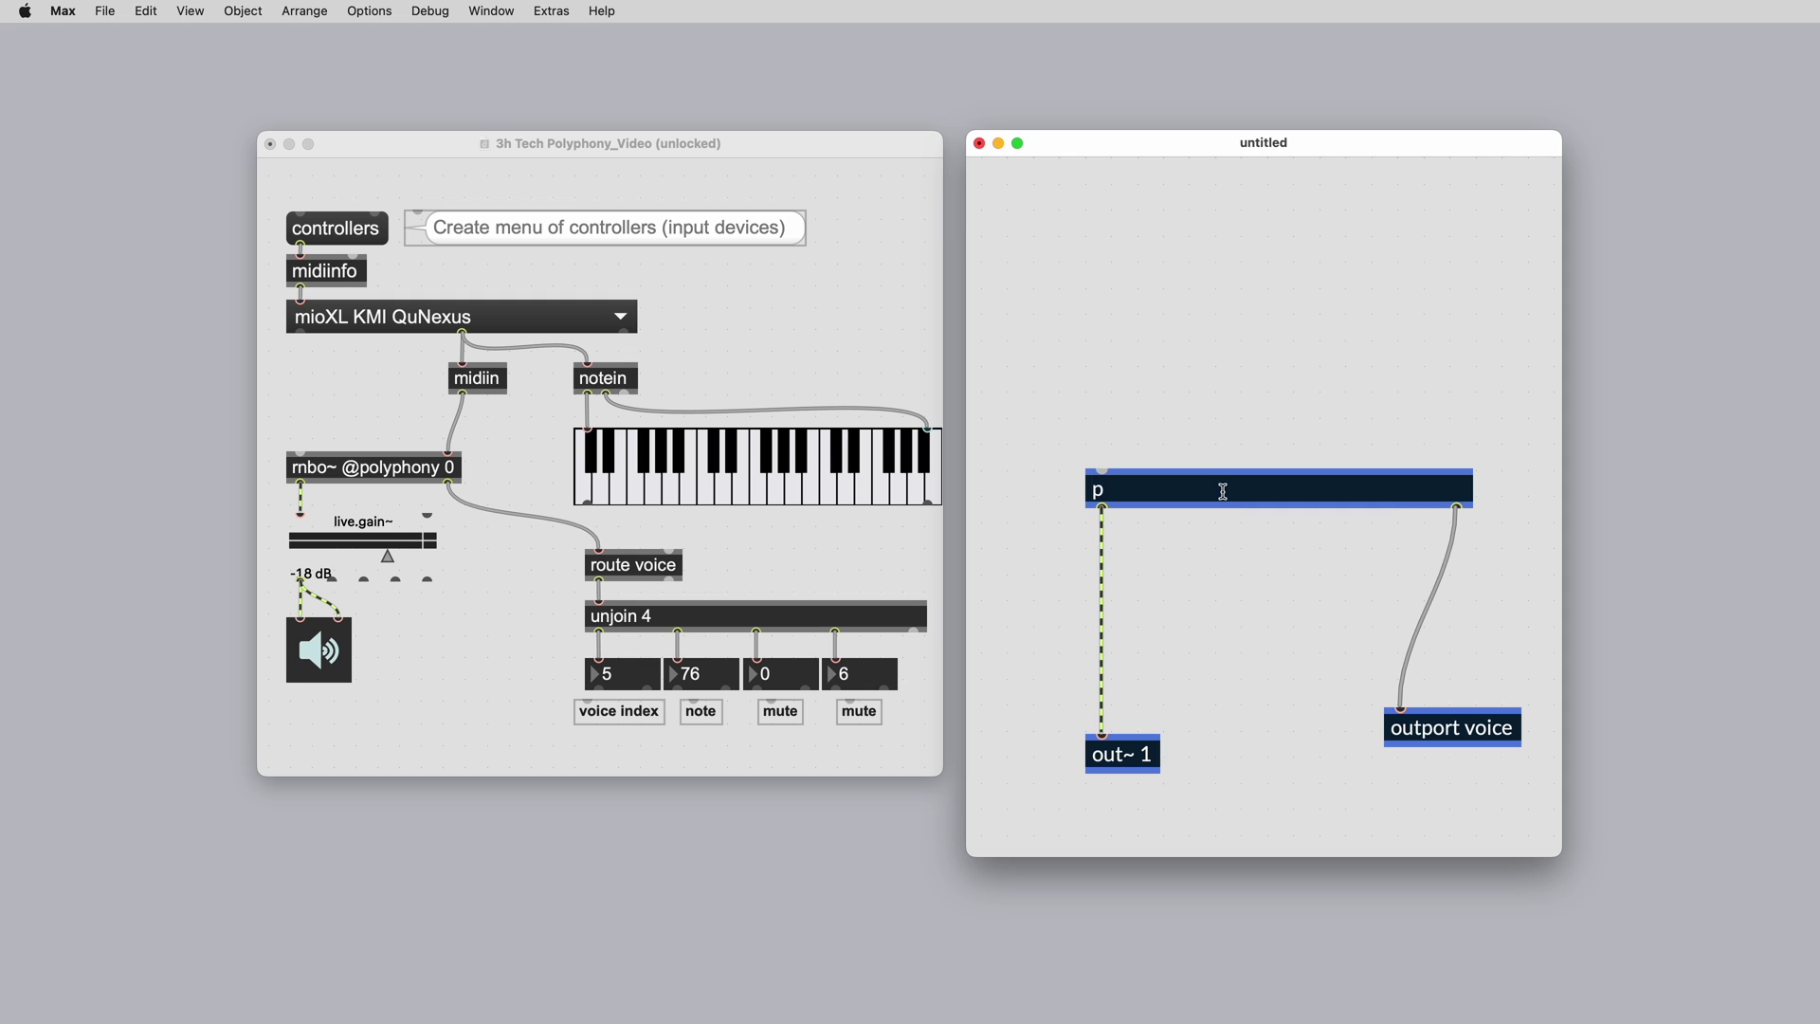
type("@polyphony ")
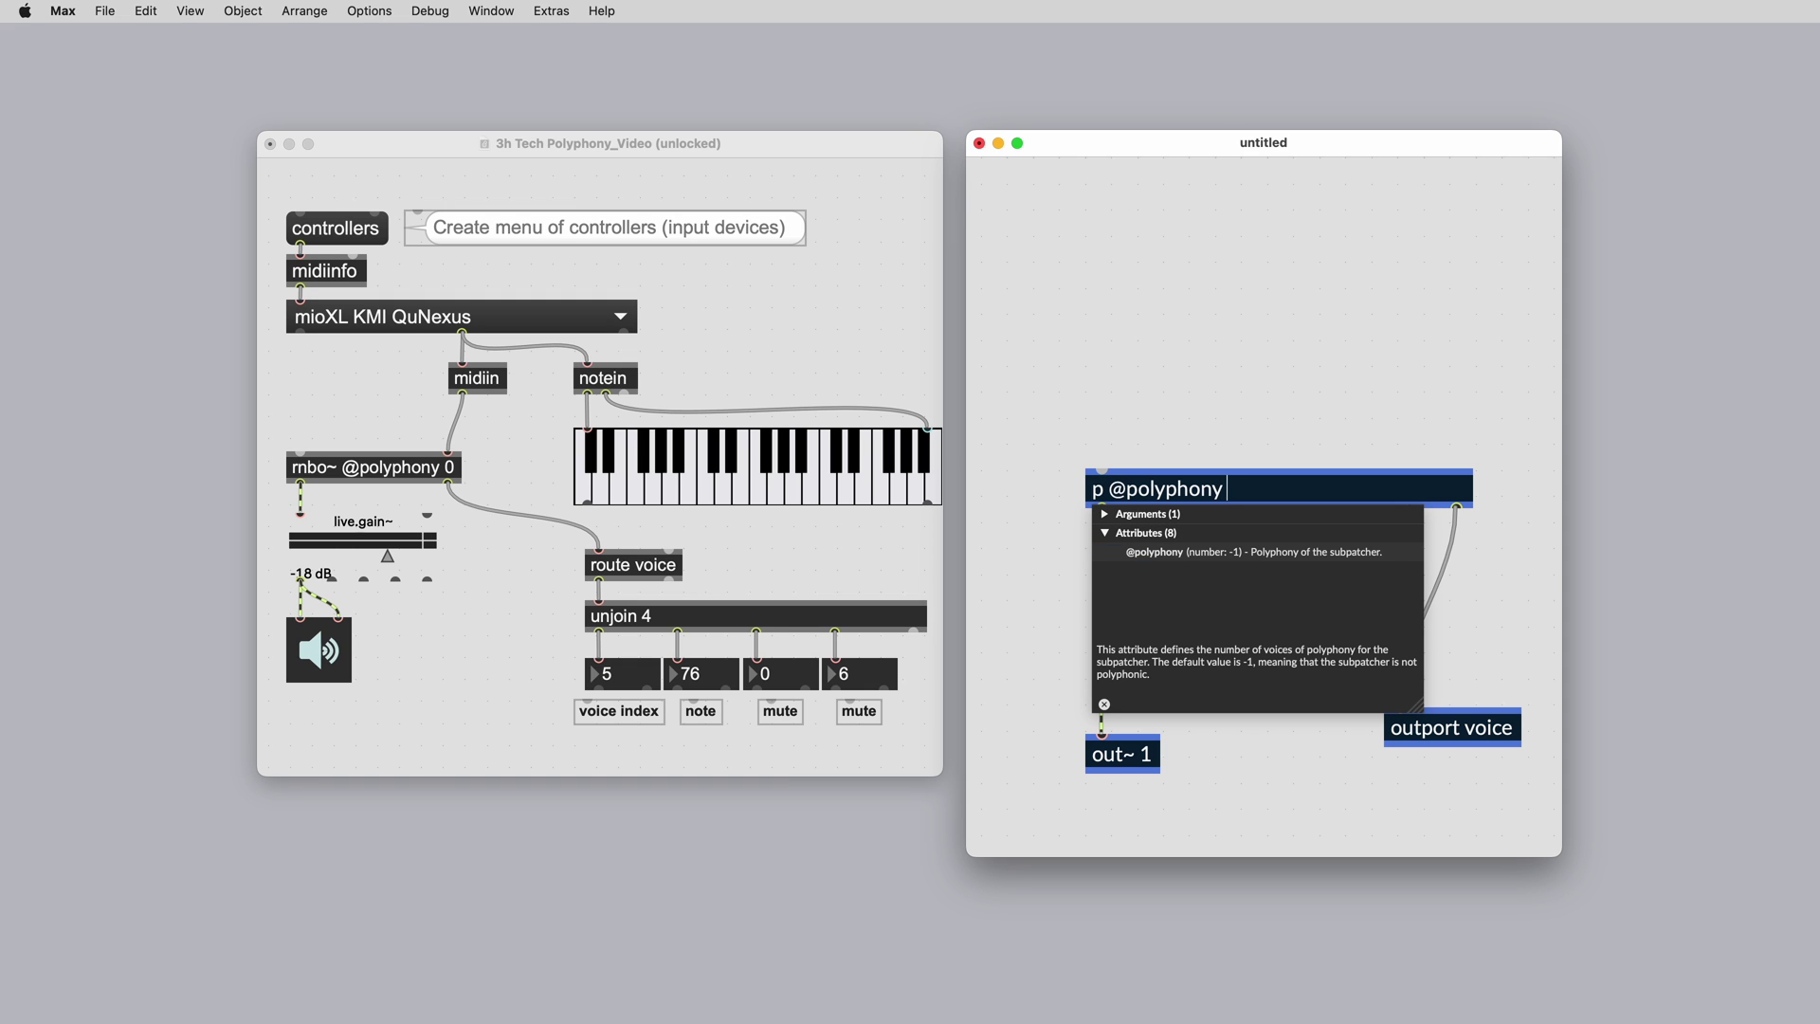
type("8")
left_click(1152, 356)
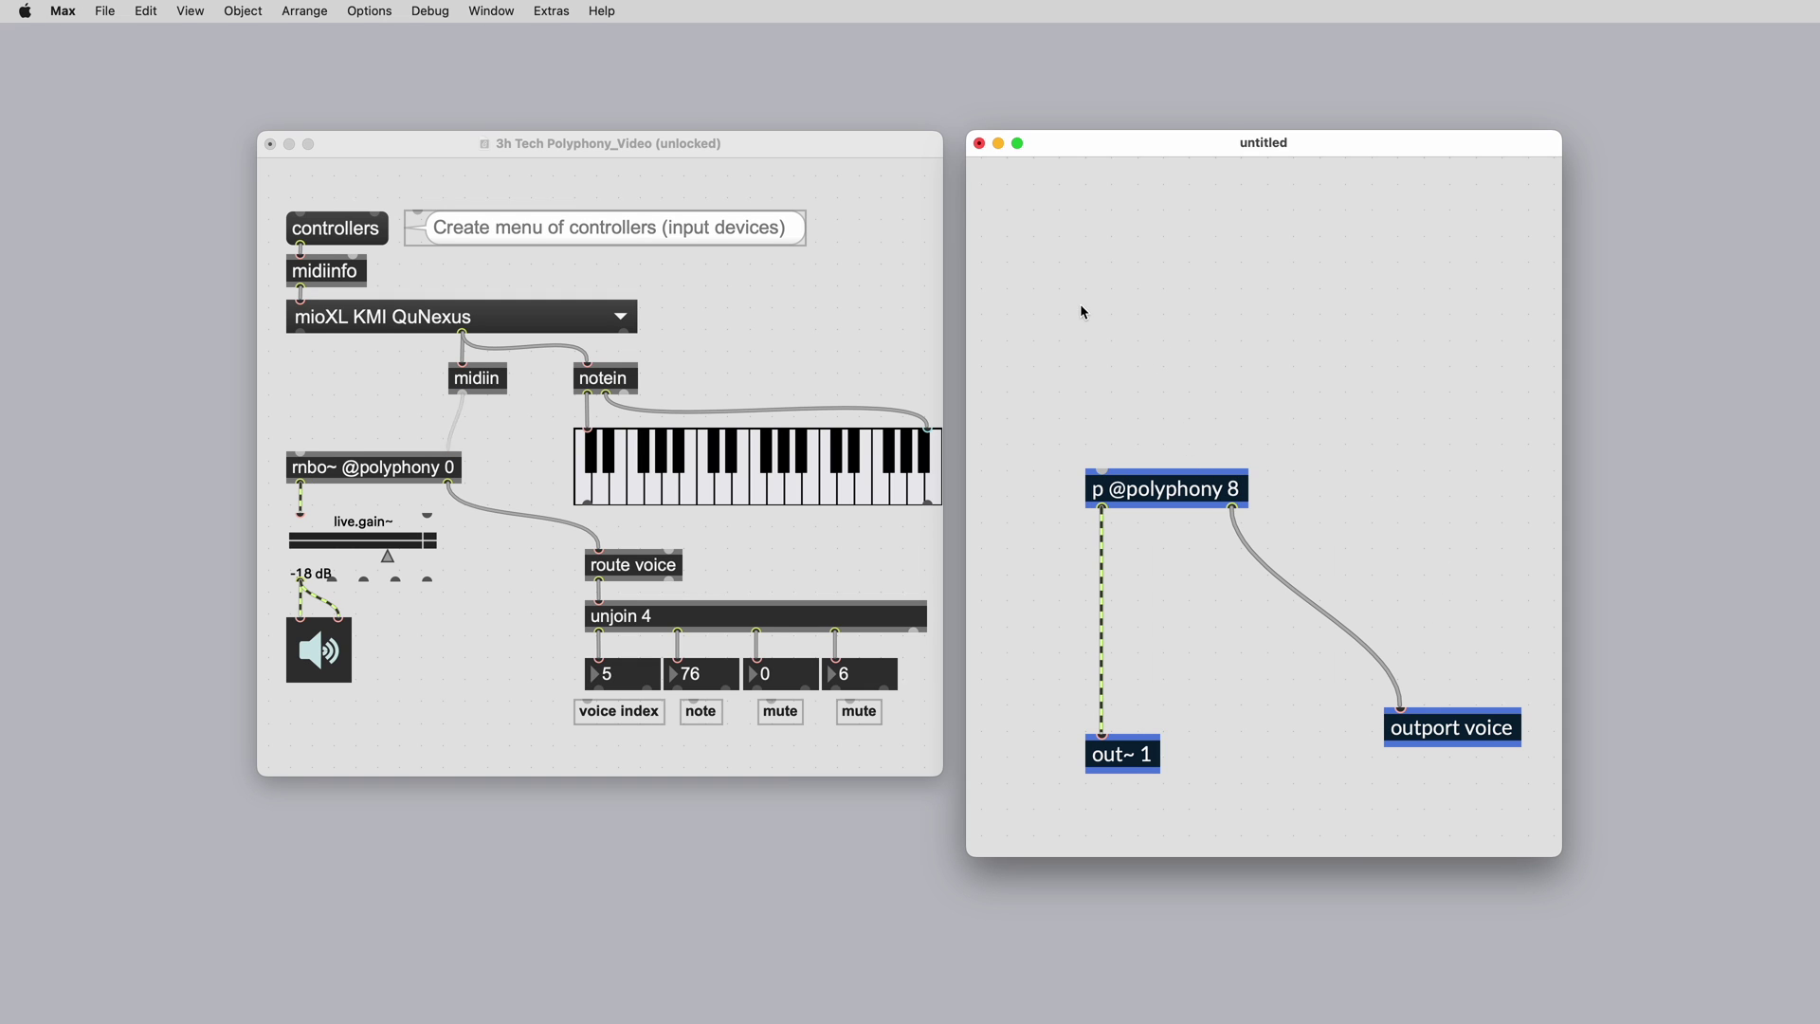
type("nmidiin")
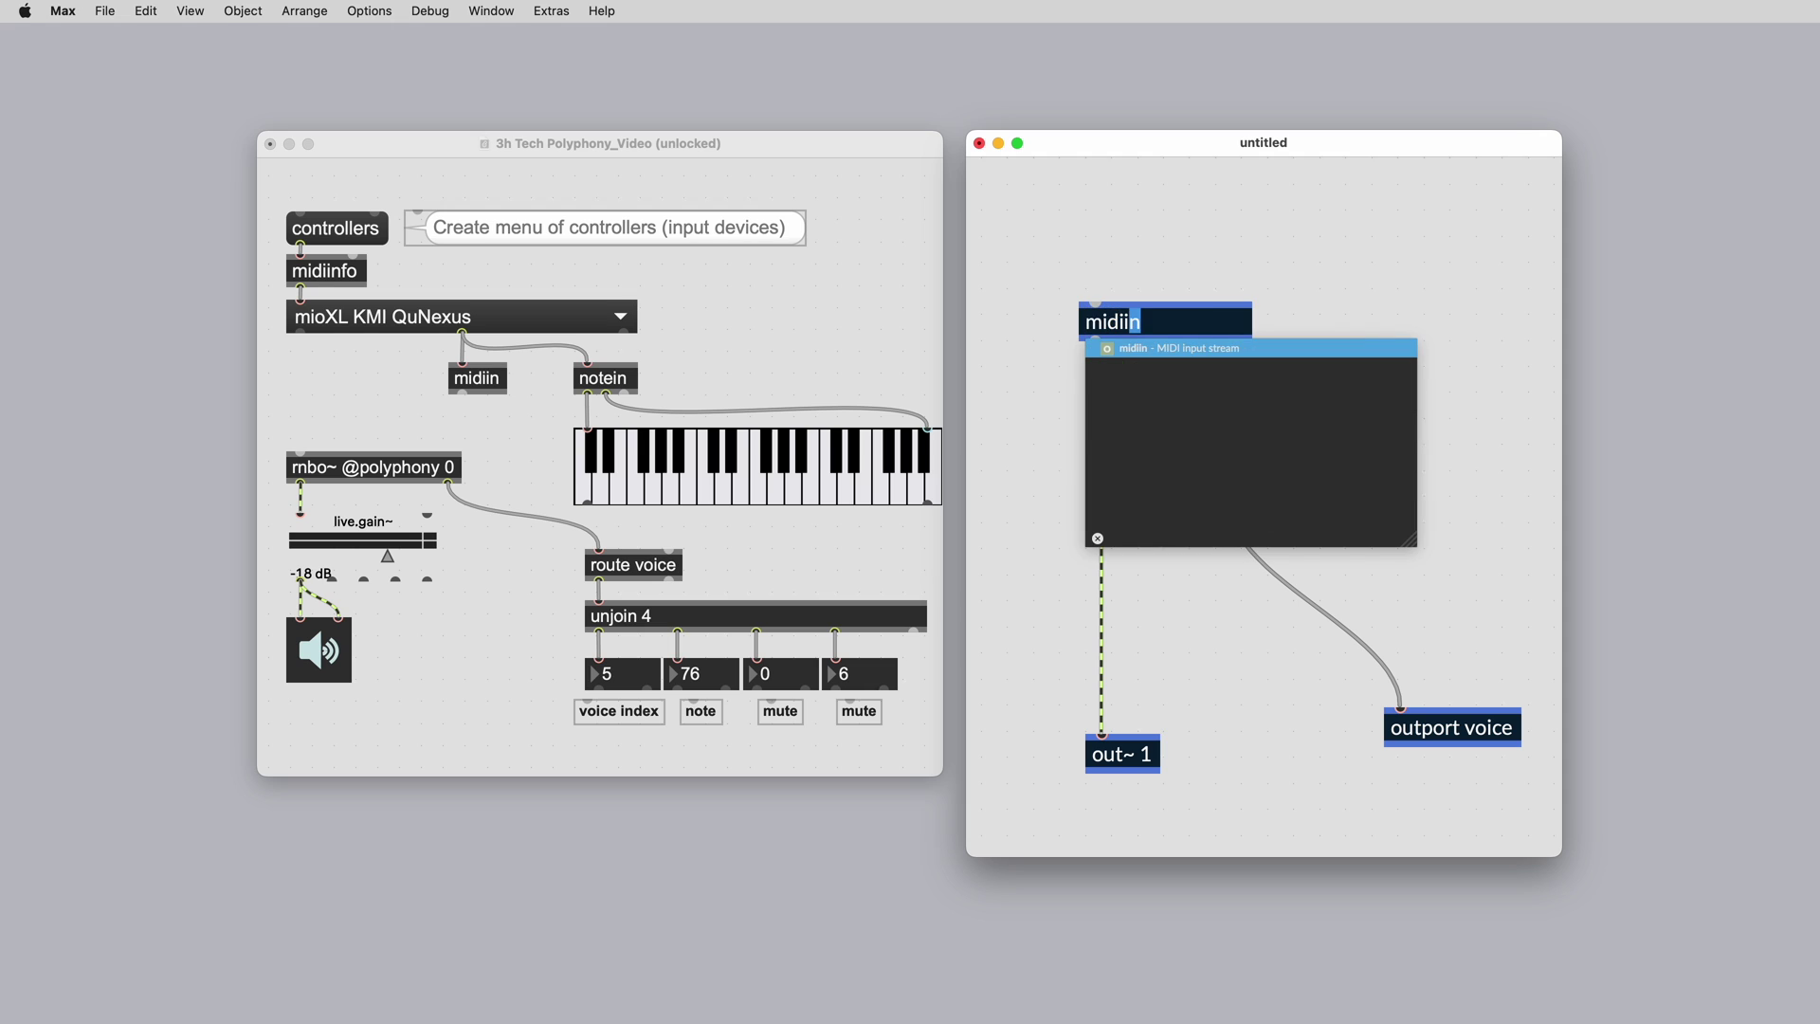
left_click(1084, 285)
left_click_drag(1095, 341, 1102, 479)
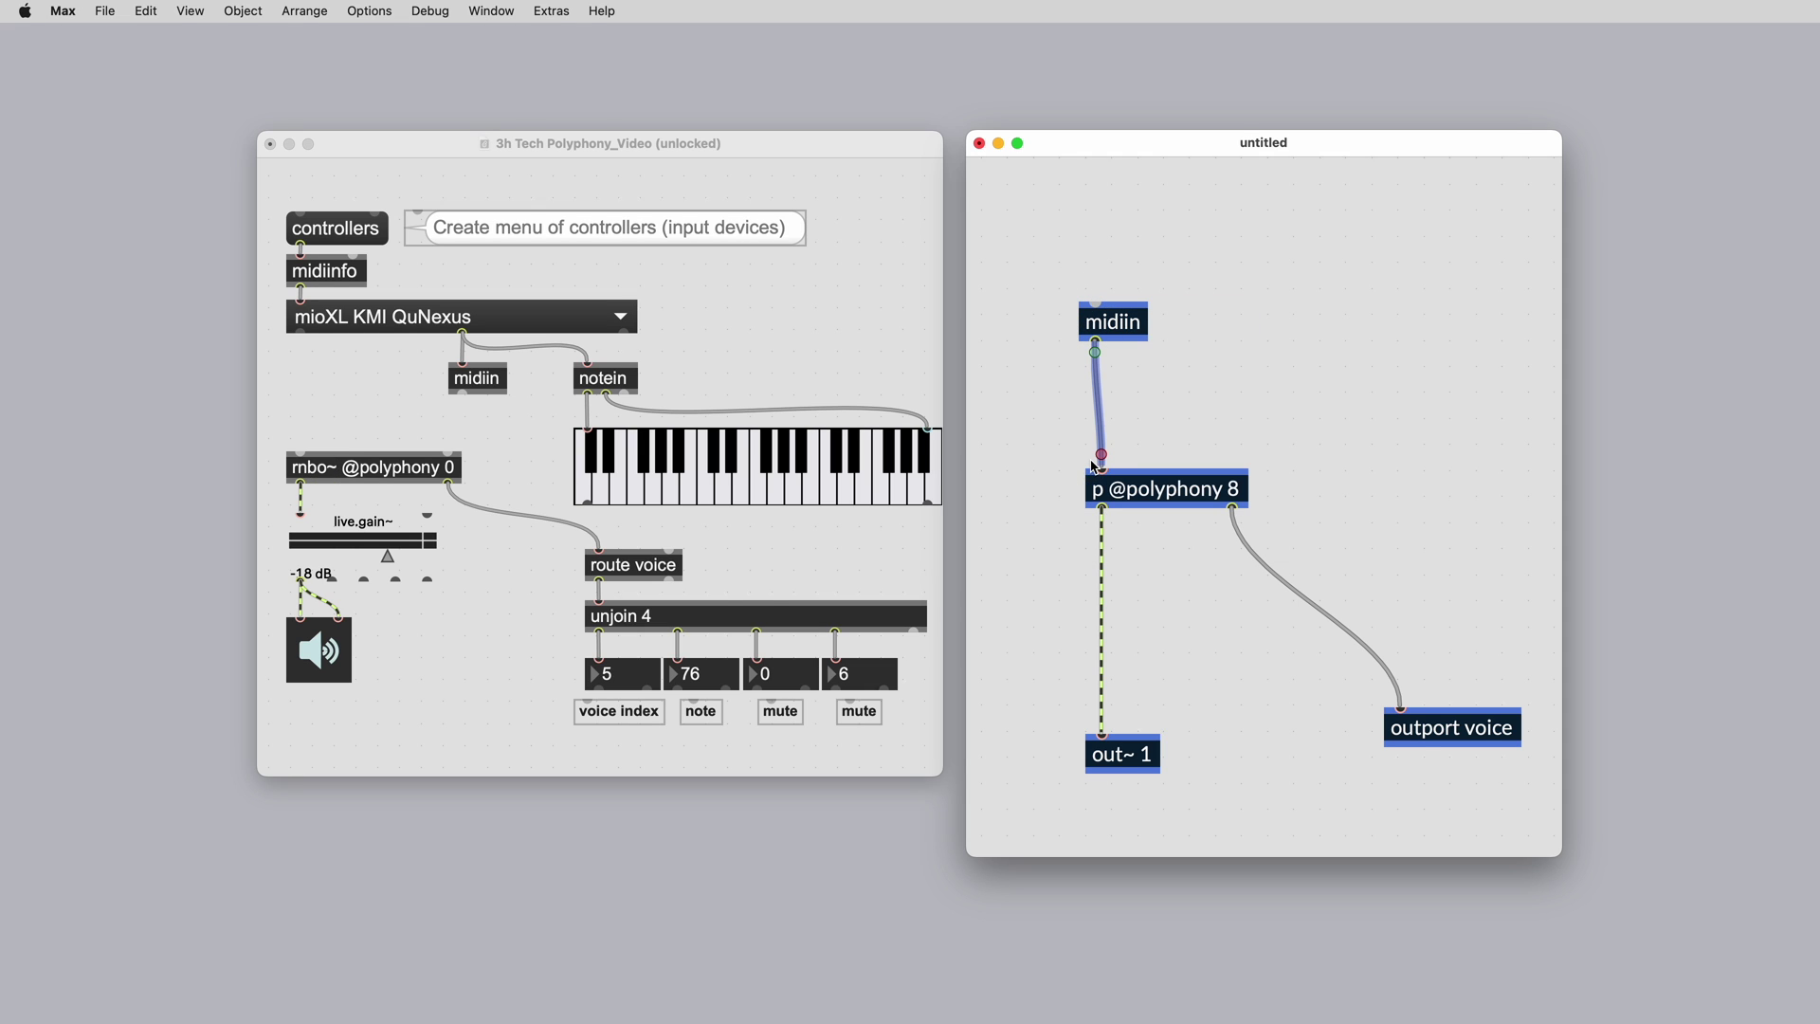
left_click_drag(461, 395, 450, 458)
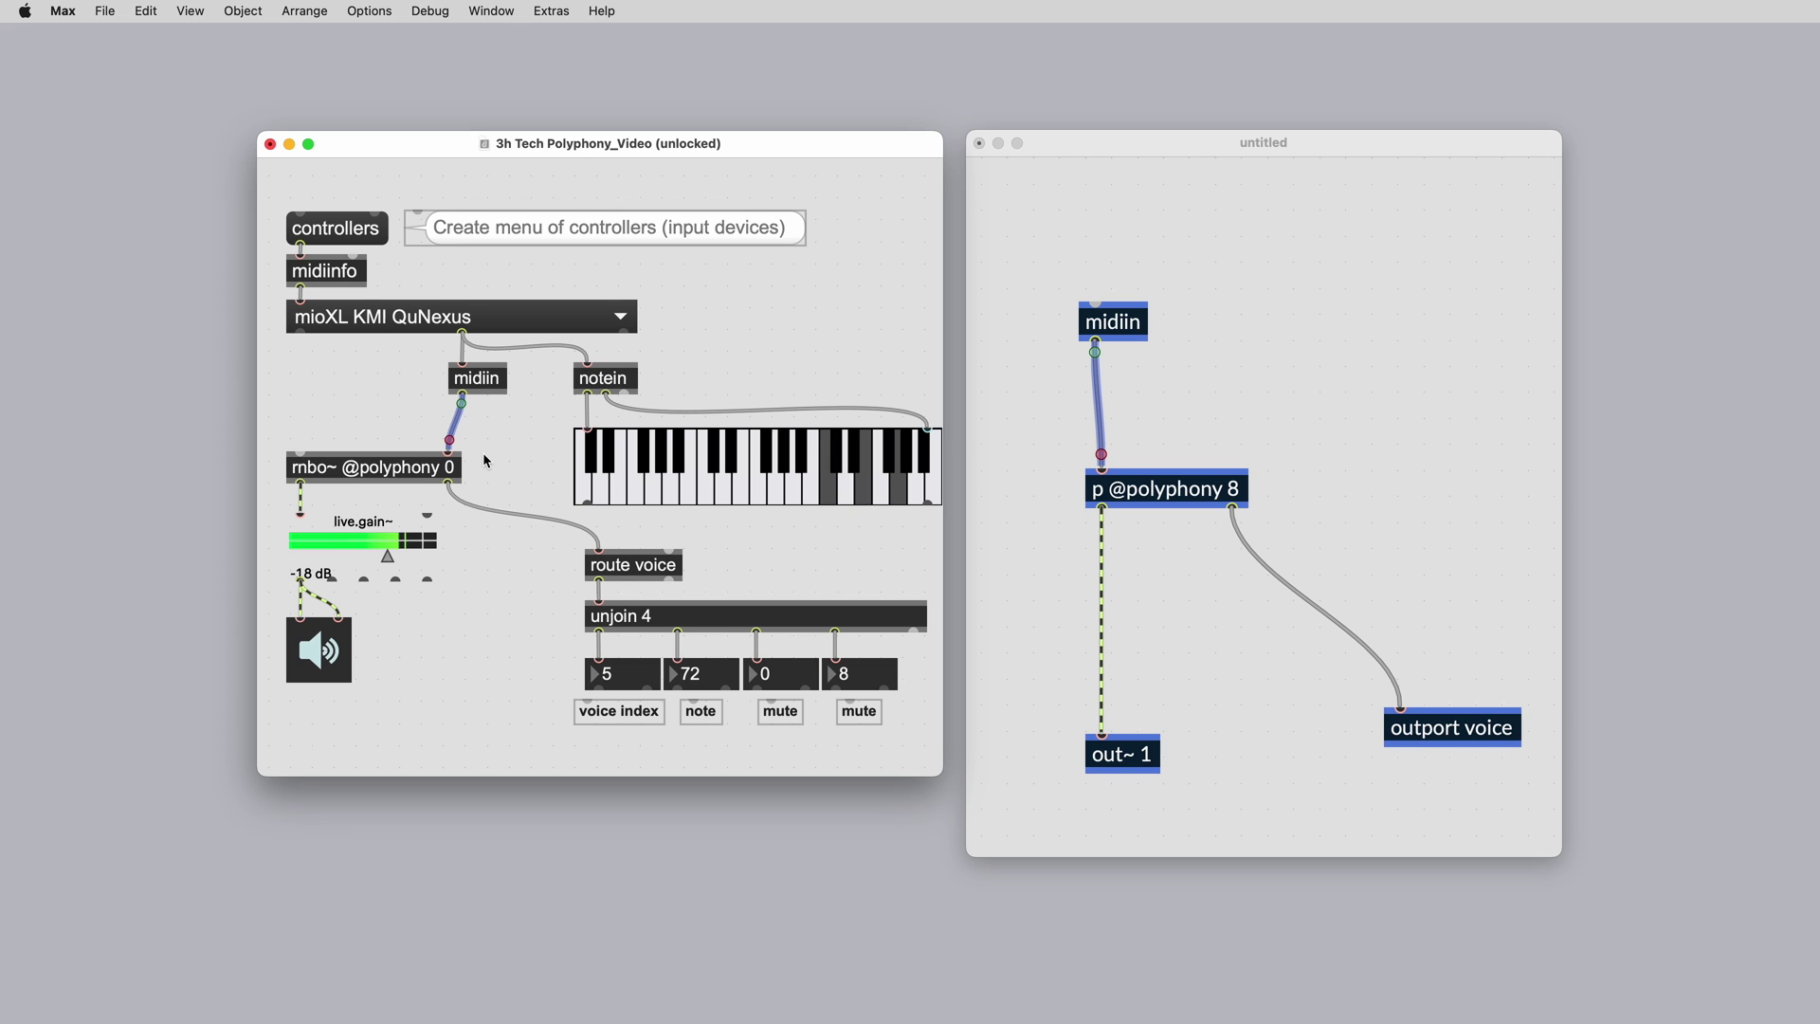
left_click(427, 468)
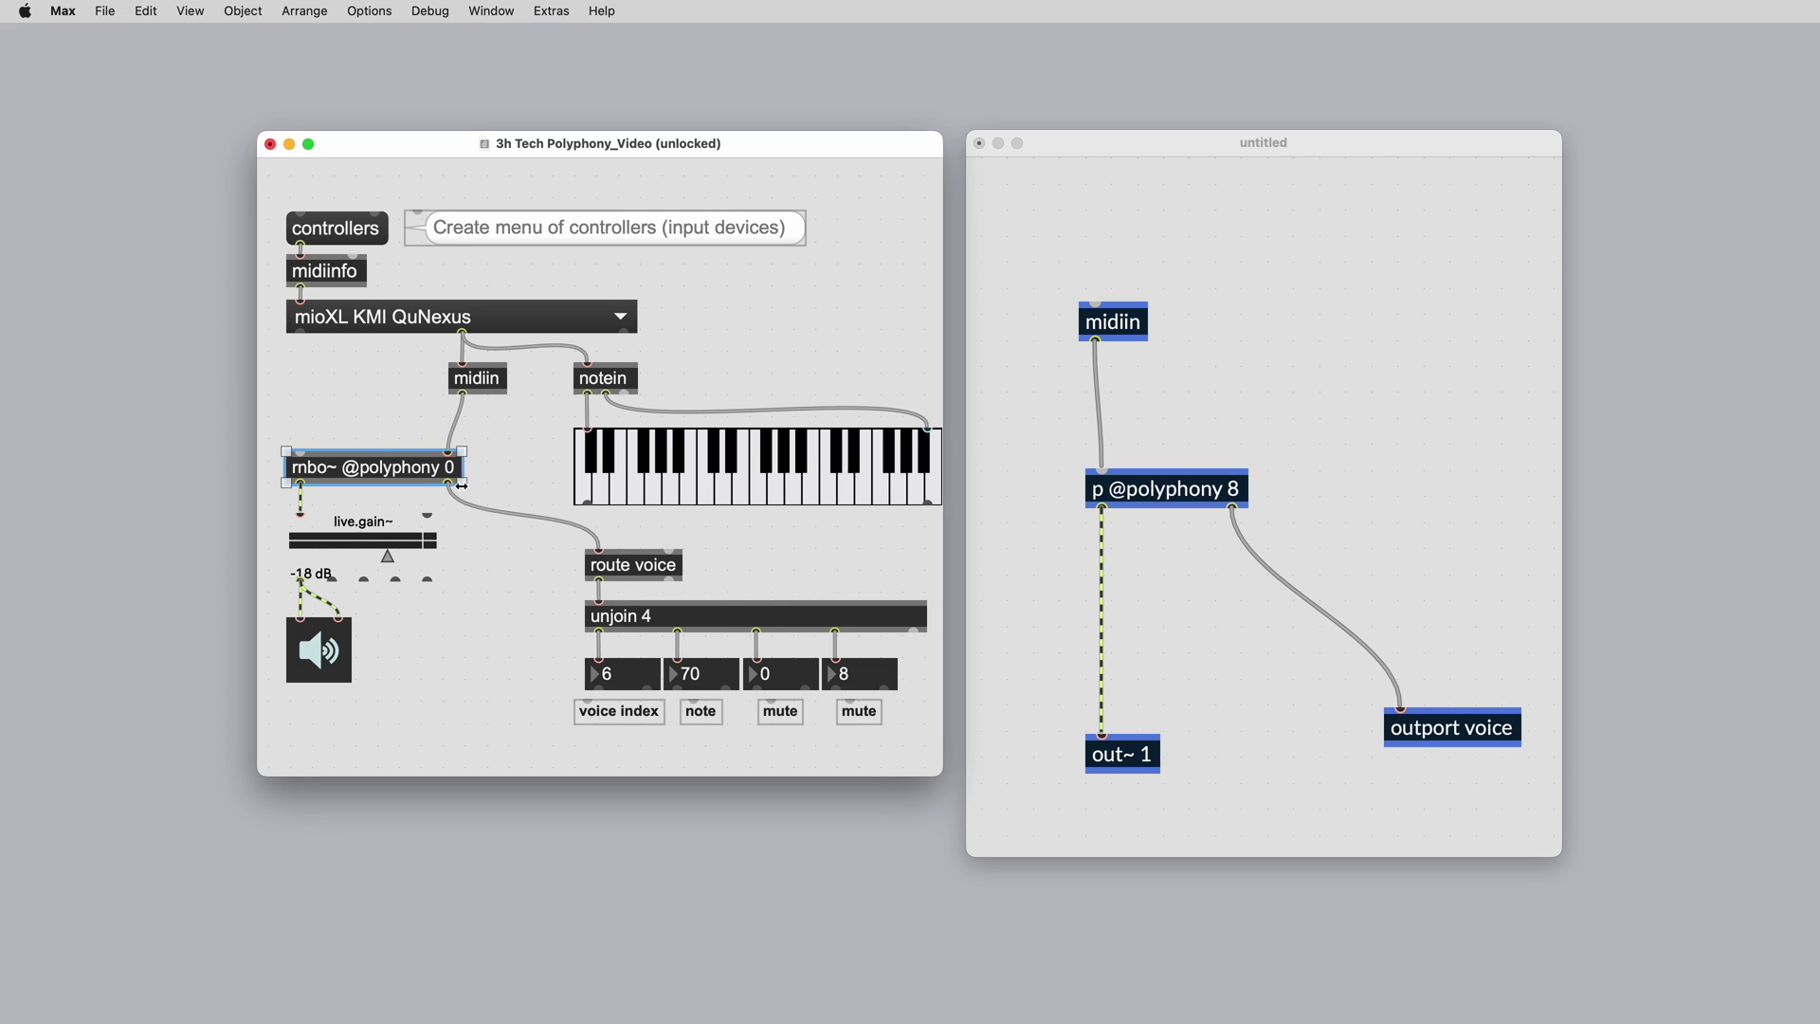
left_click_drag(462, 482, 478, 481)
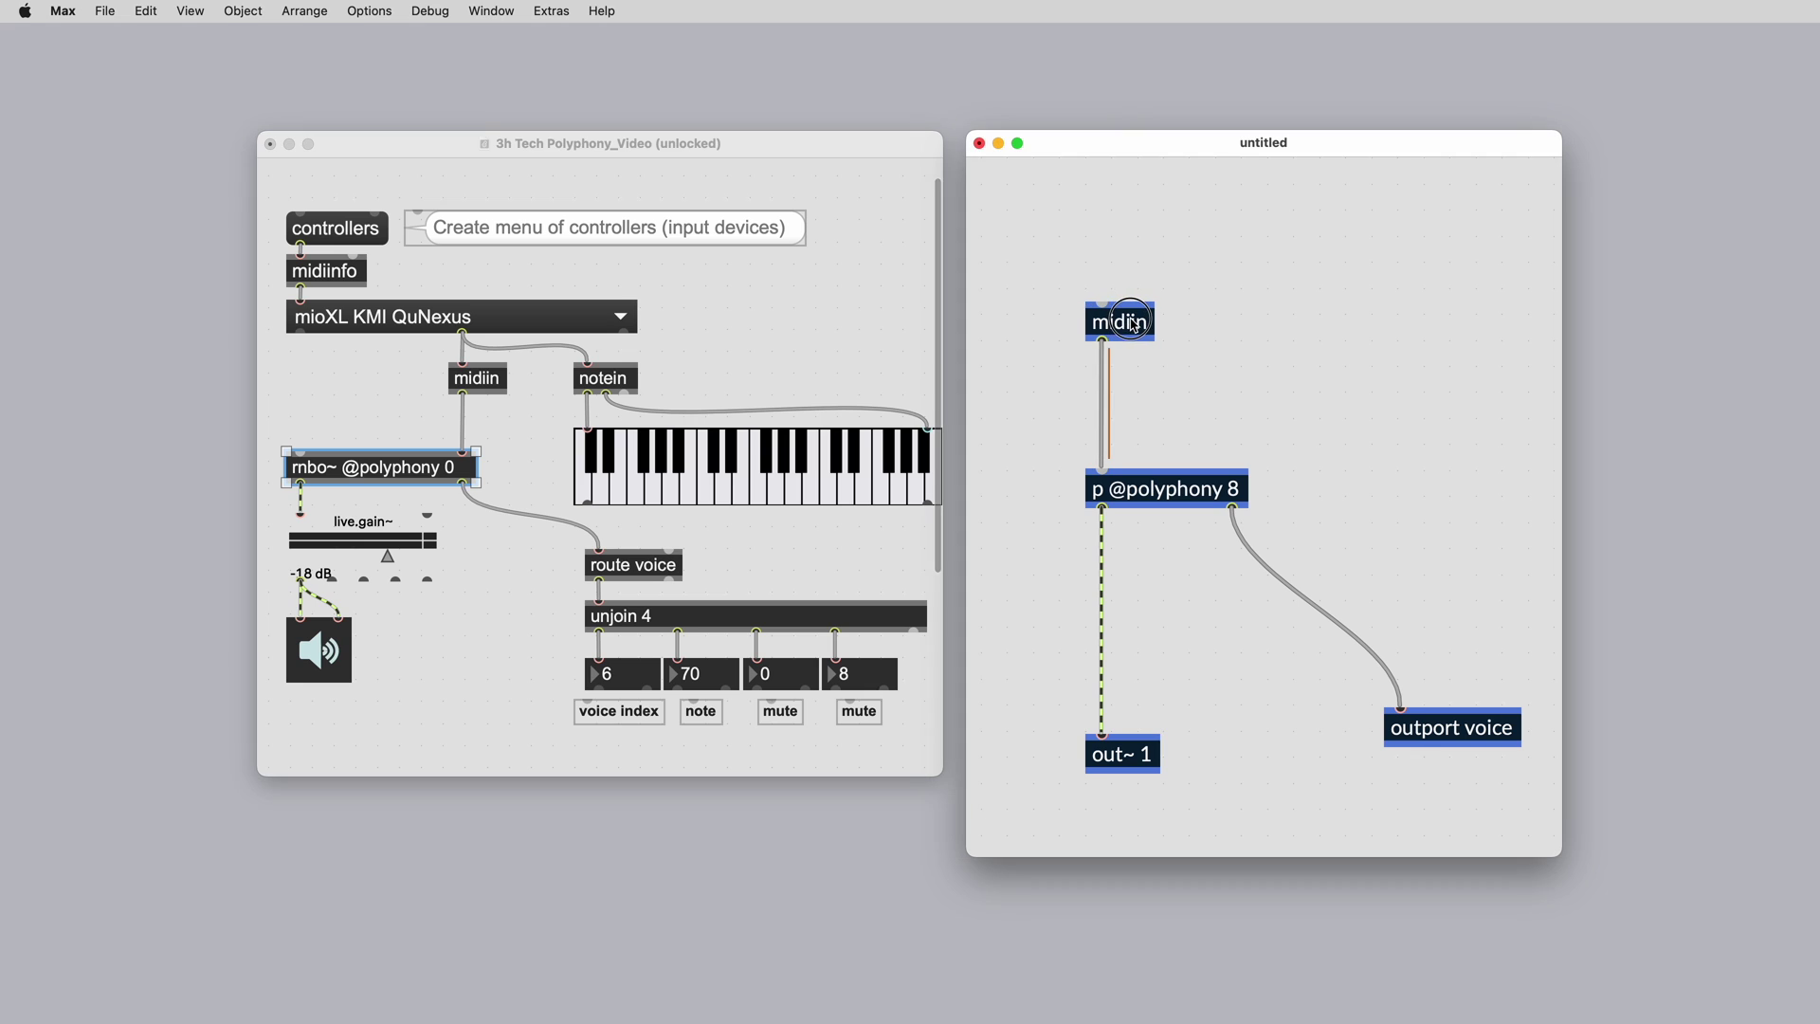
left_click_drag(1139, 321, 1146, 323)
left_click(1246, 373)
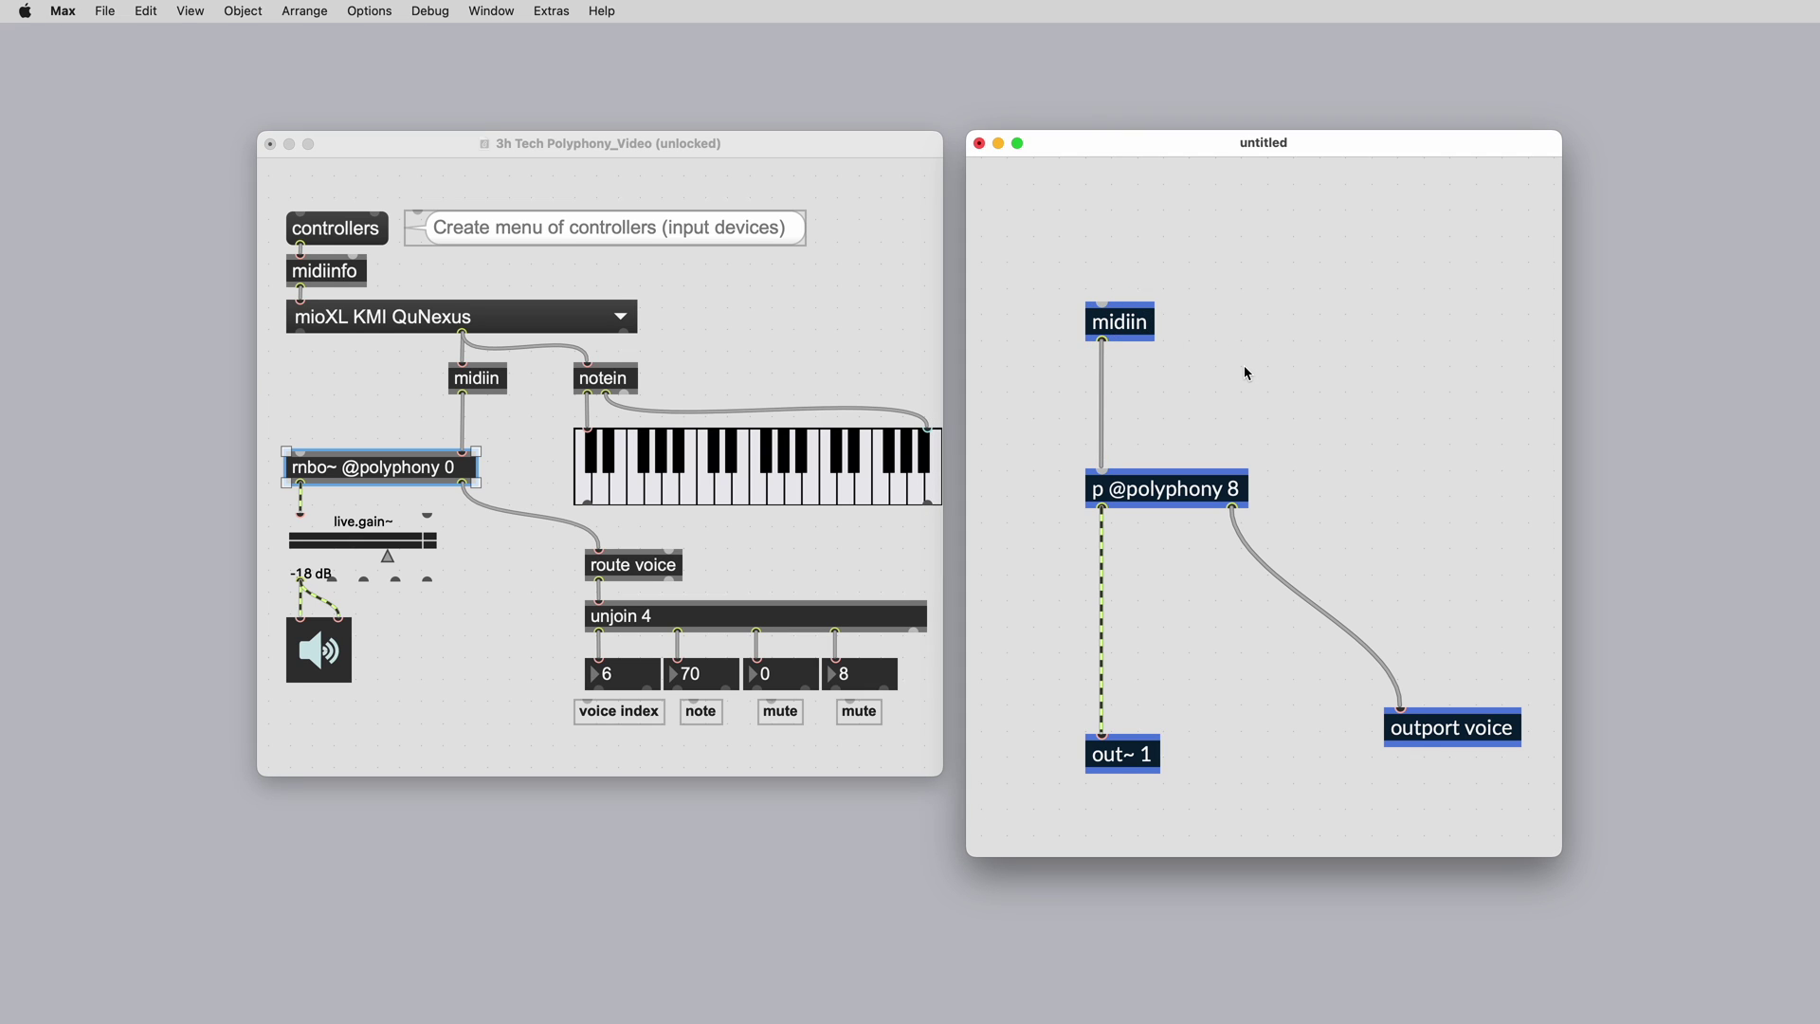
Inside the voice subpatcher, add saw~ beside cycle~ and route both through selector~ 2 into *~.
double_click(1146, 490)
type("nsaw~")
key("Return")
left_click_drag(853, 527, 905, 513)
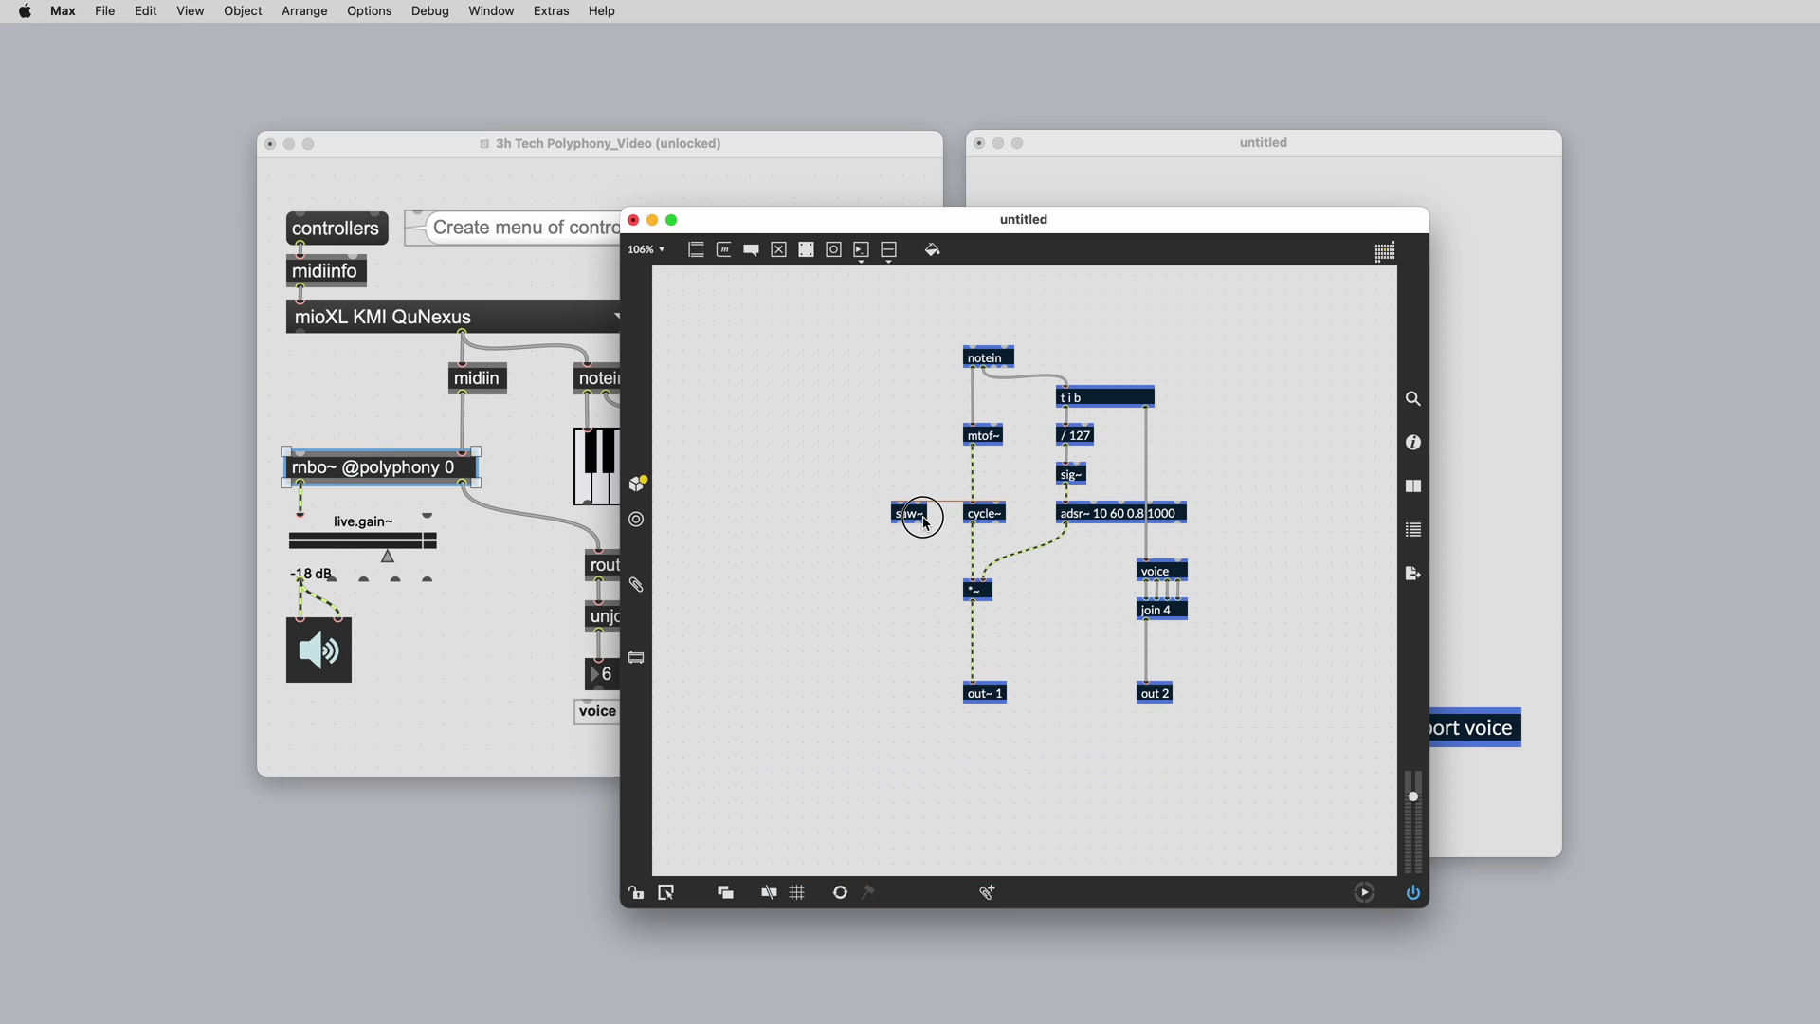
left_click_drag(973, 446, 897, 506)
type("n")
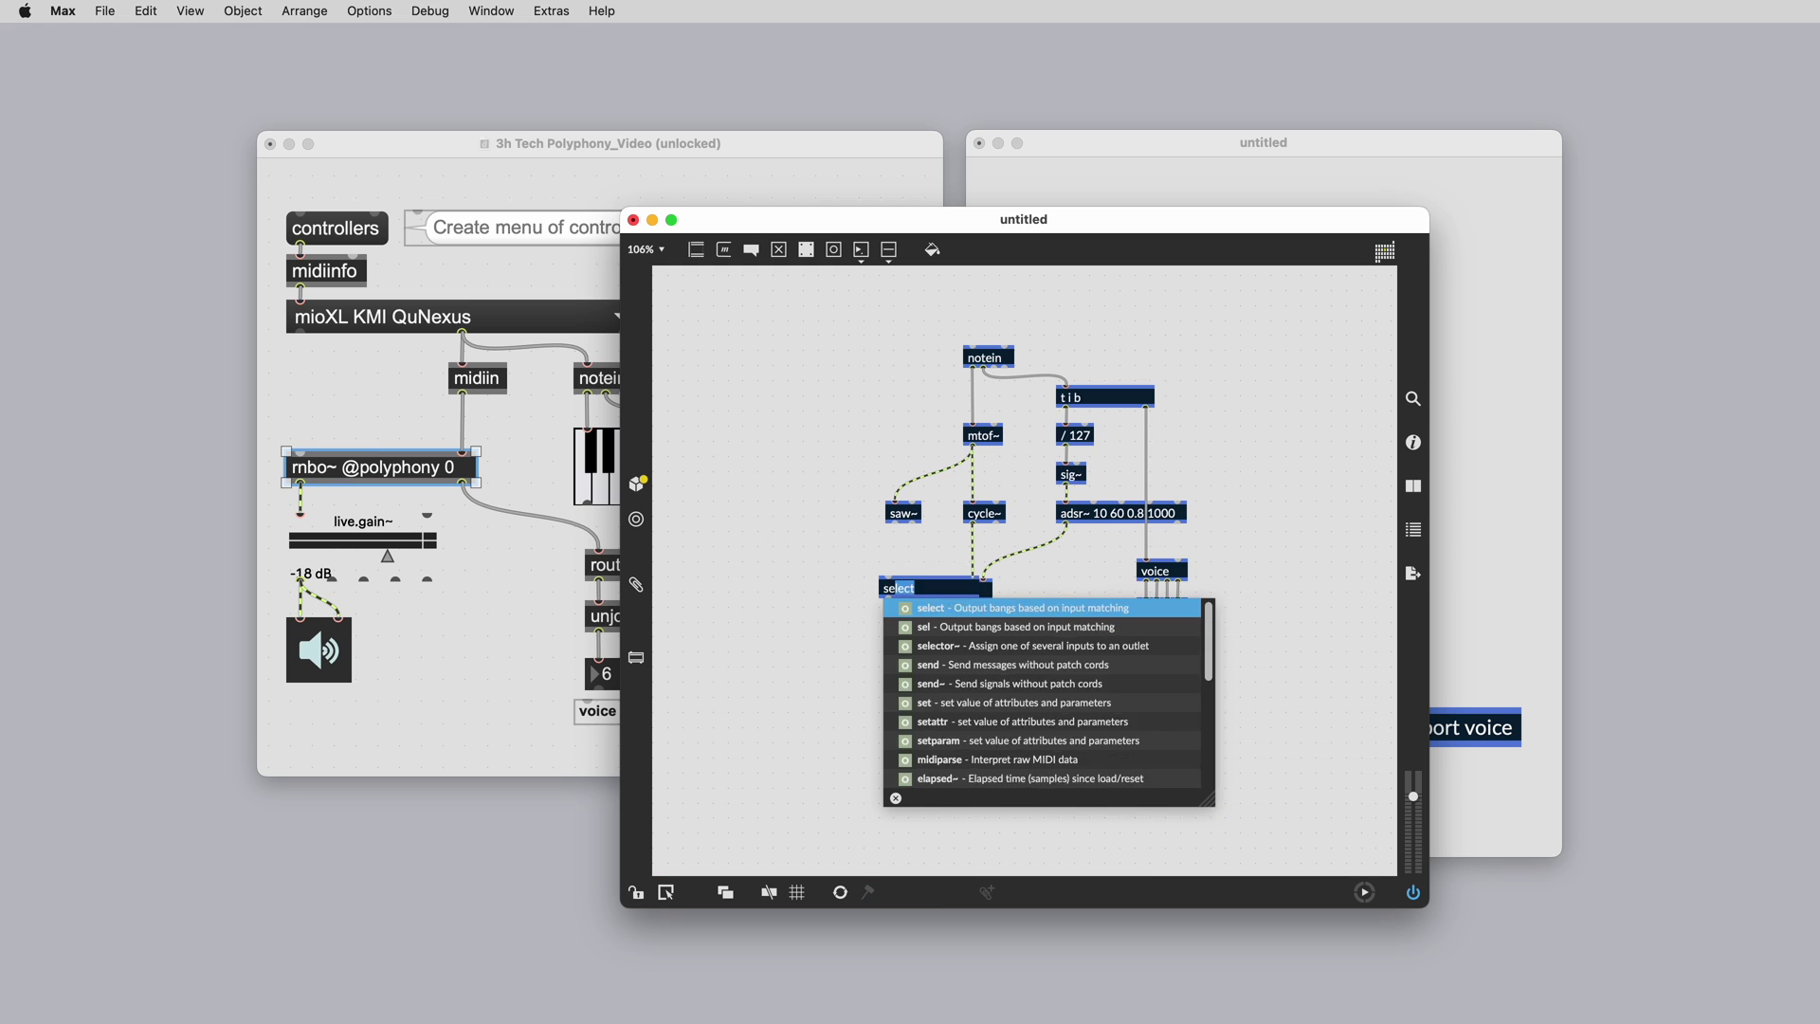
type("selector~ 2")
key("Return")
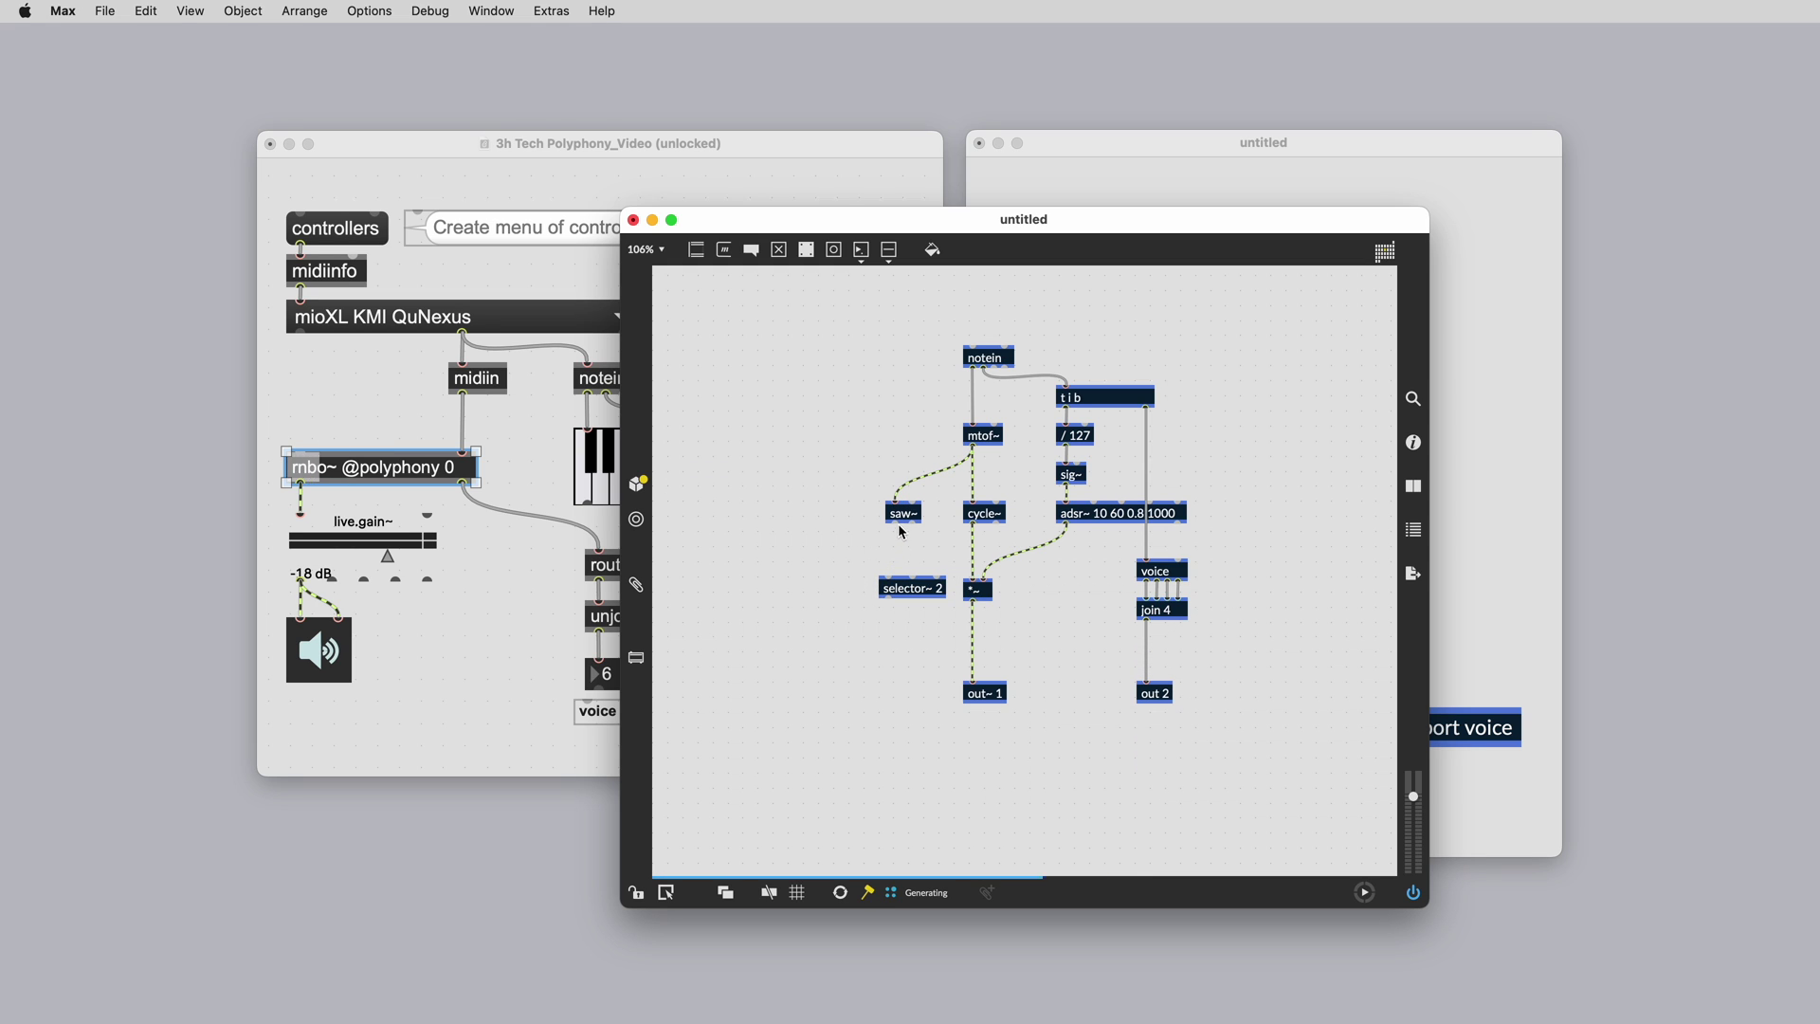
left_click_drag(893, 523, 893, 587)
mouse_move(973, 524)
left_mouse_down()
mouse_move(875, 613)
mouse_move(893, 559)
left_mouse_up()
left_click(974, 583)
Drive selector~ 2 from an in 1 → sig~ → +~ 1 chain, then close the subpatcher.
double_click(855, 416)
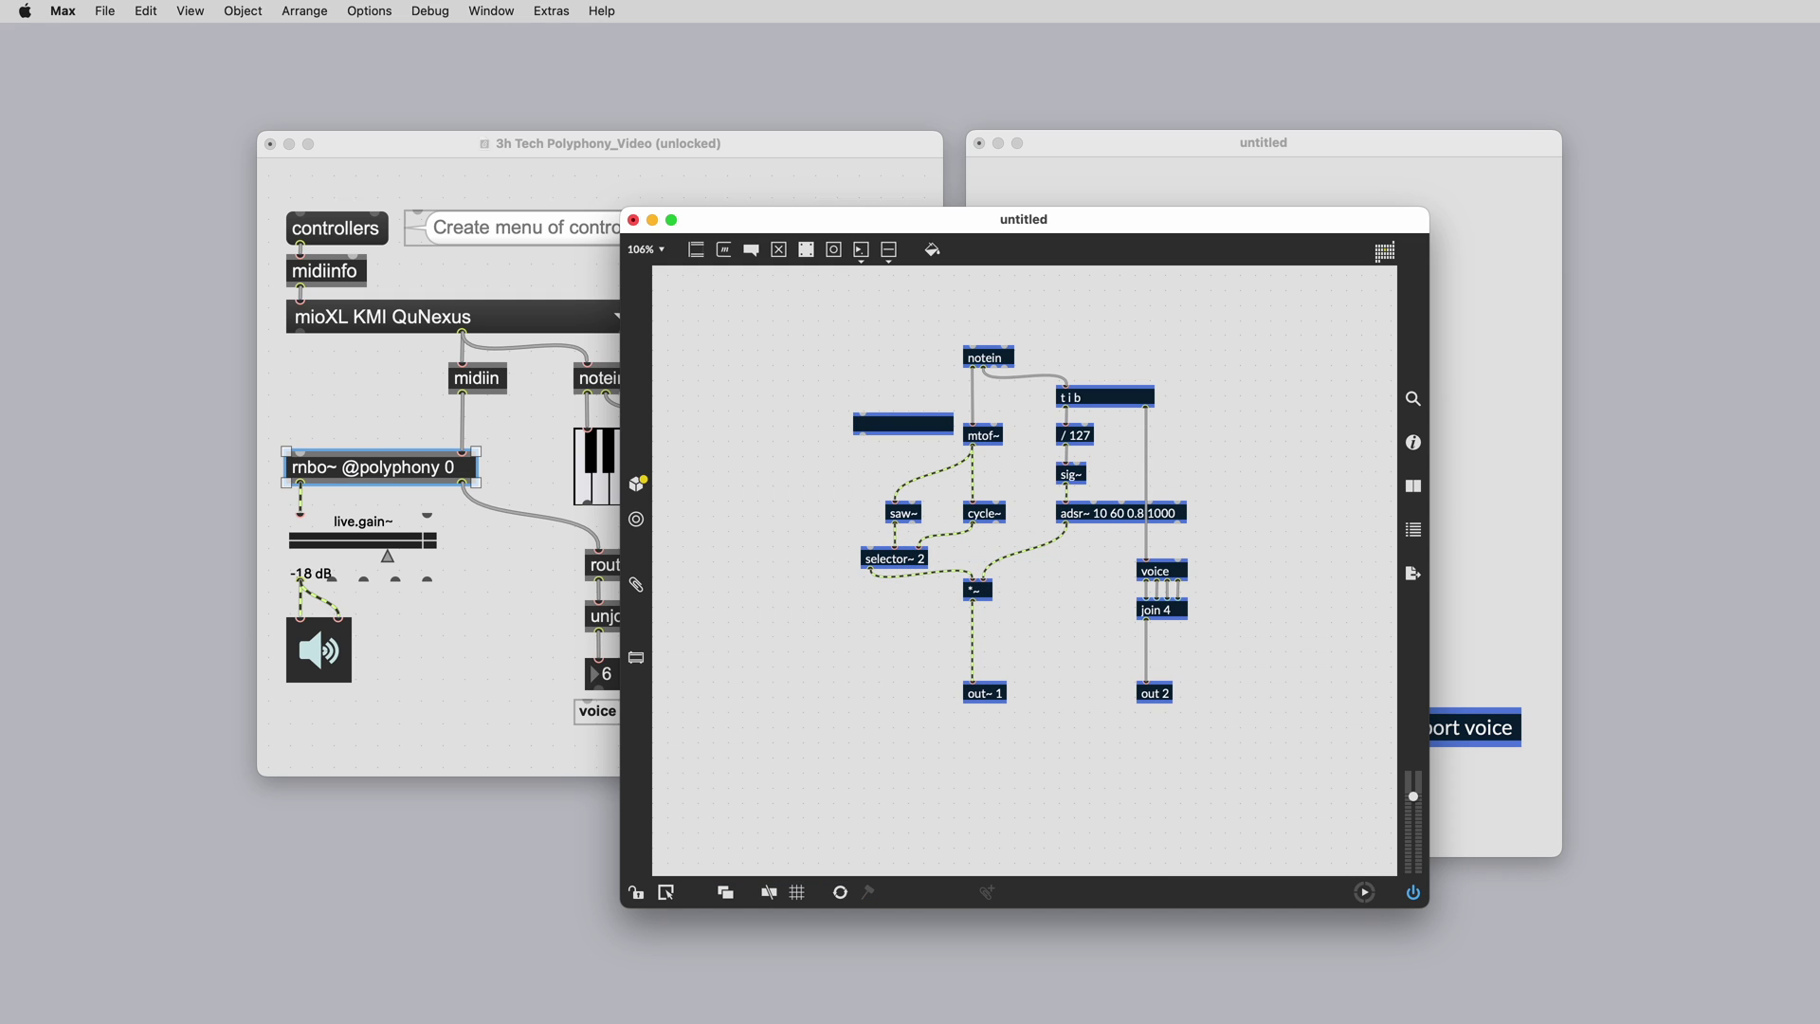
type("+~ 1")
key("Return")
left_click(811, 455)
left_click_drag(859, 432, 868, 553)
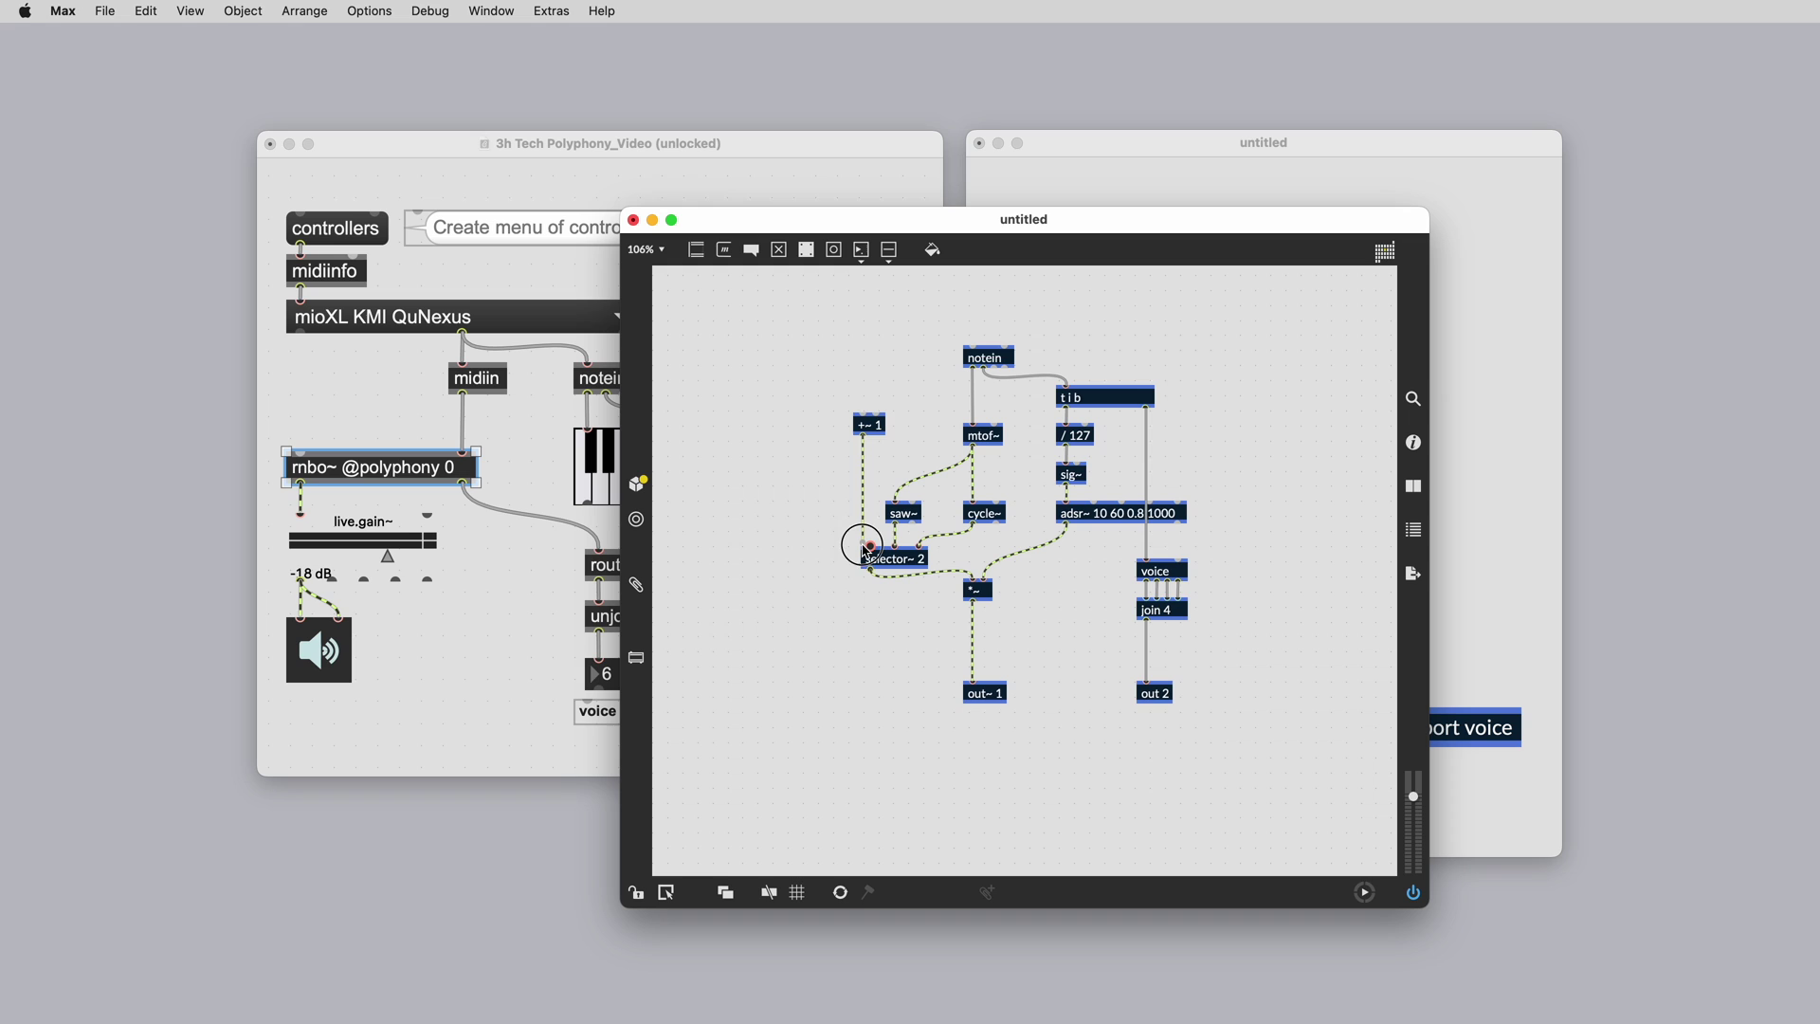
left_click_drag(870, 424, 878, 451)
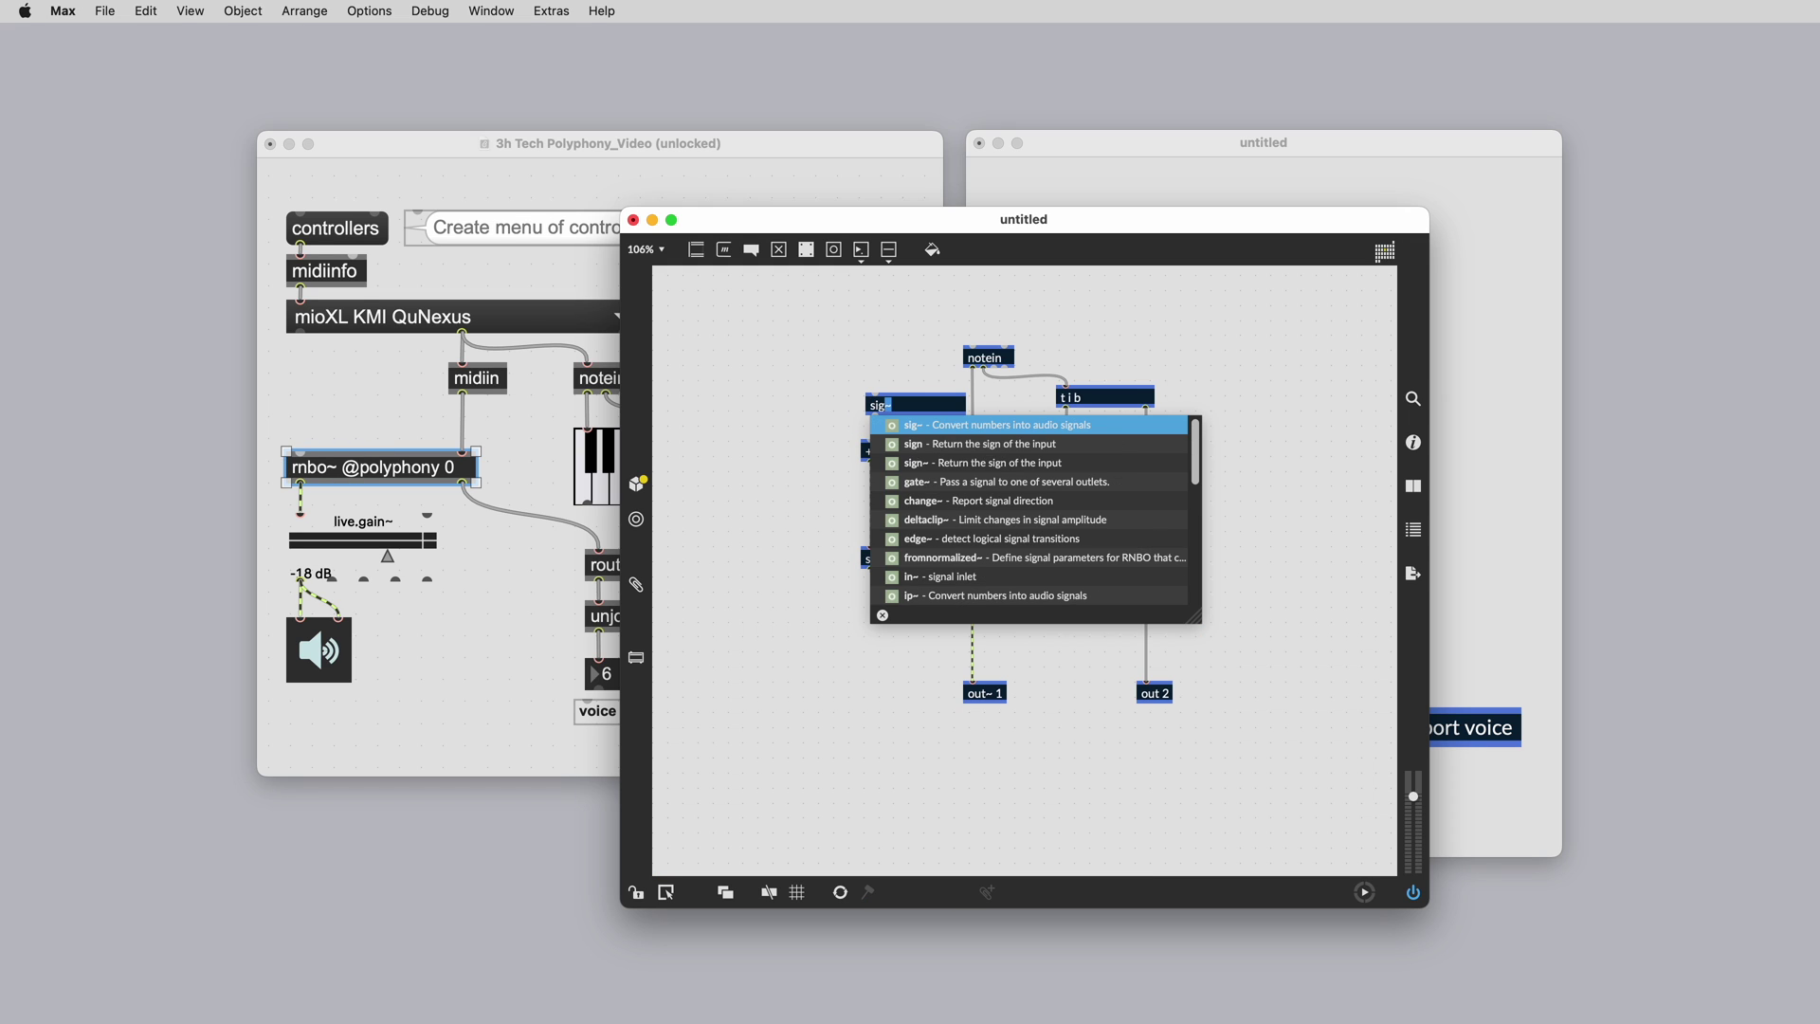
key("Return")
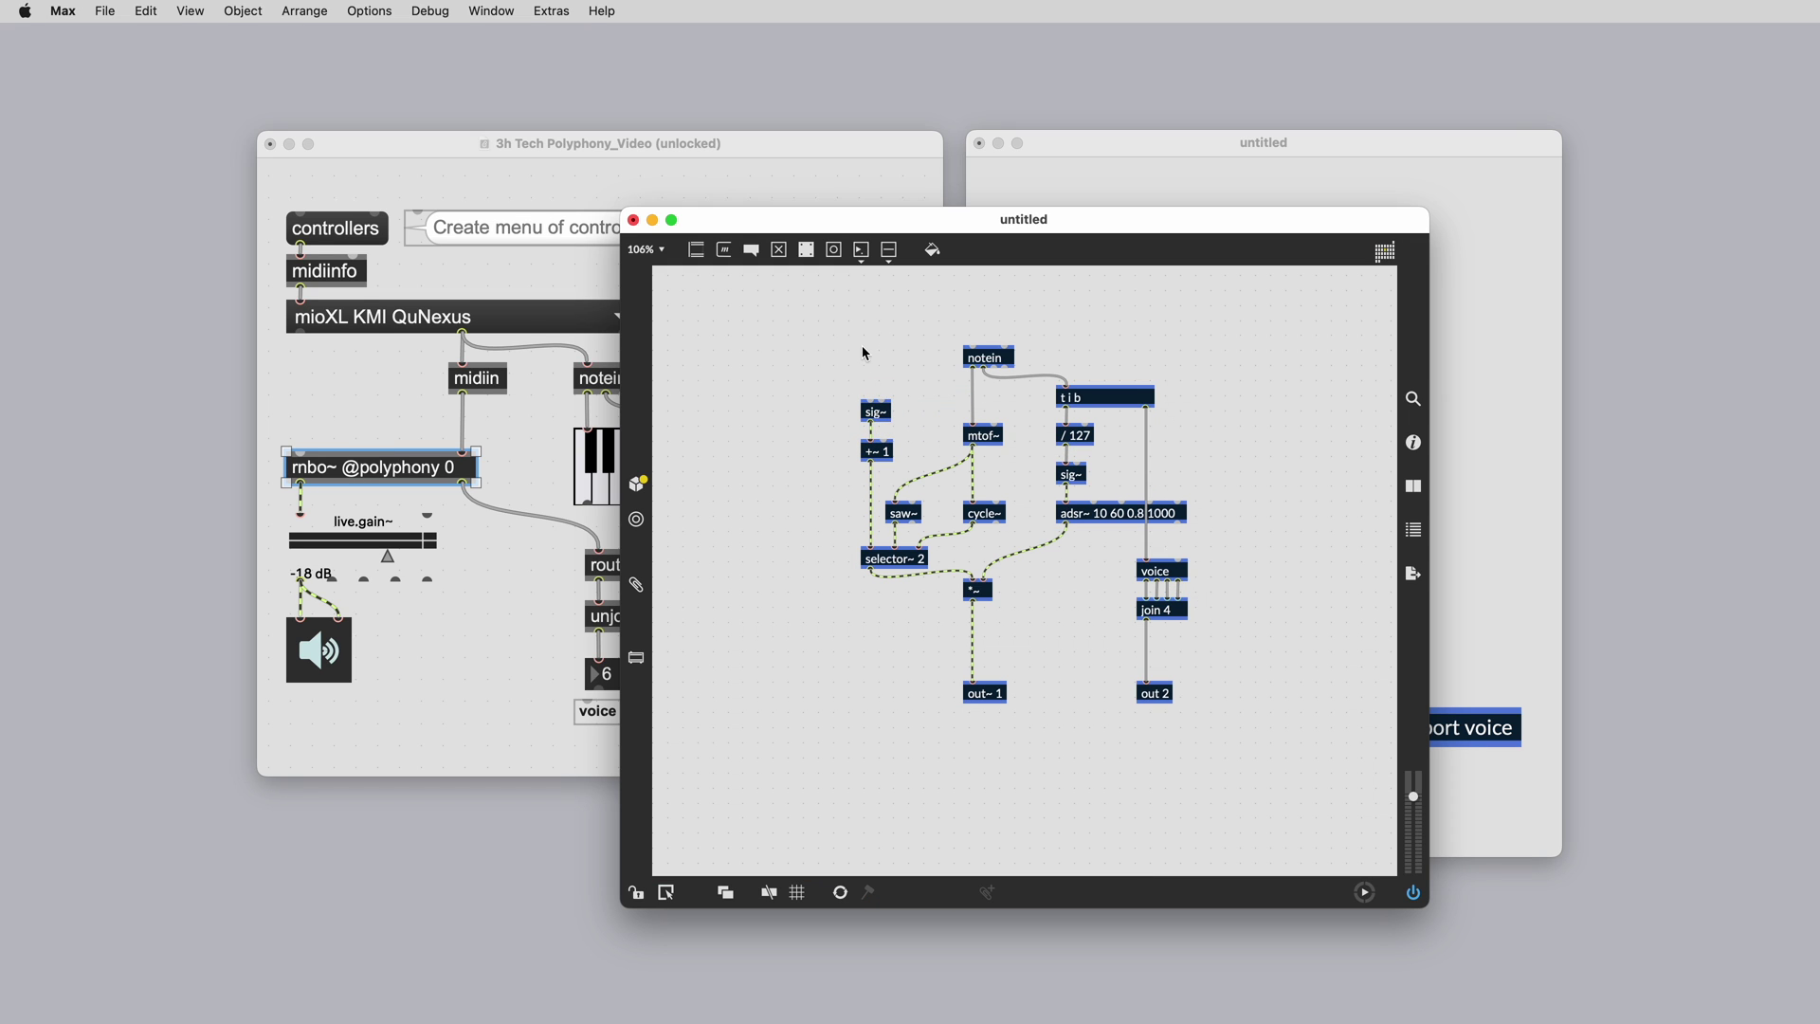
double_click(862, 347)
type("in")
type("~")
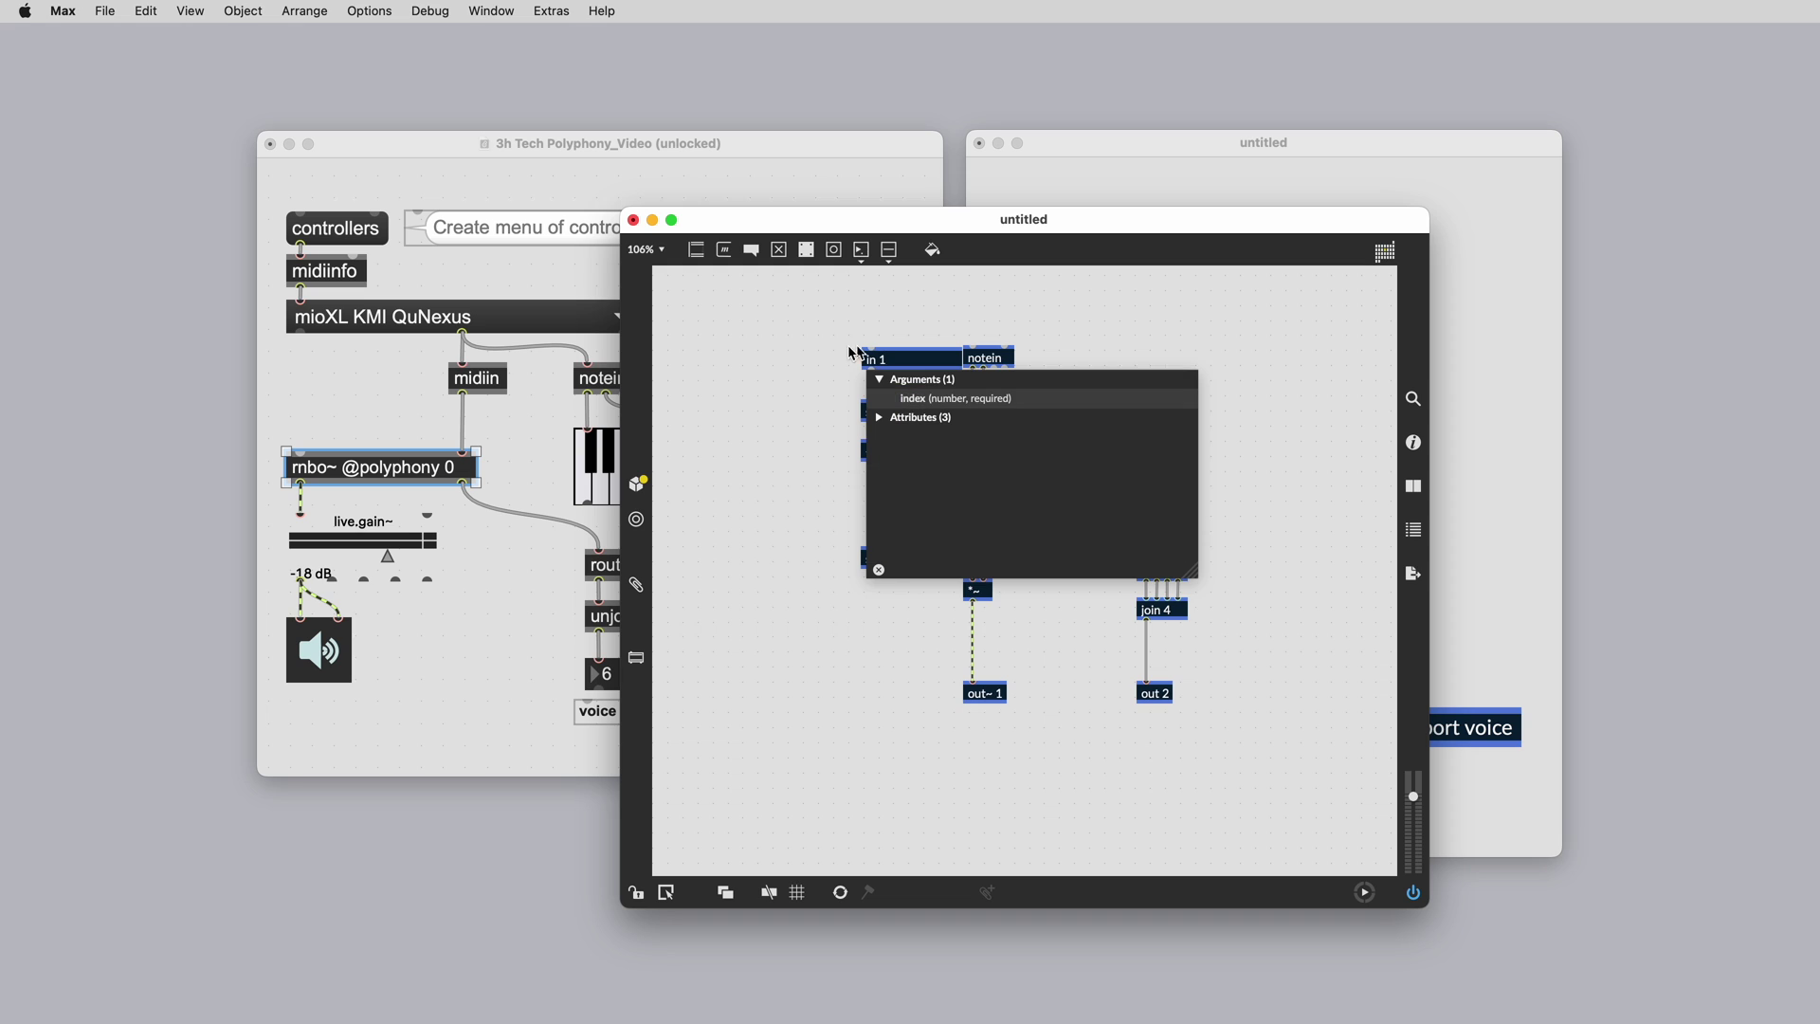
key("Return")
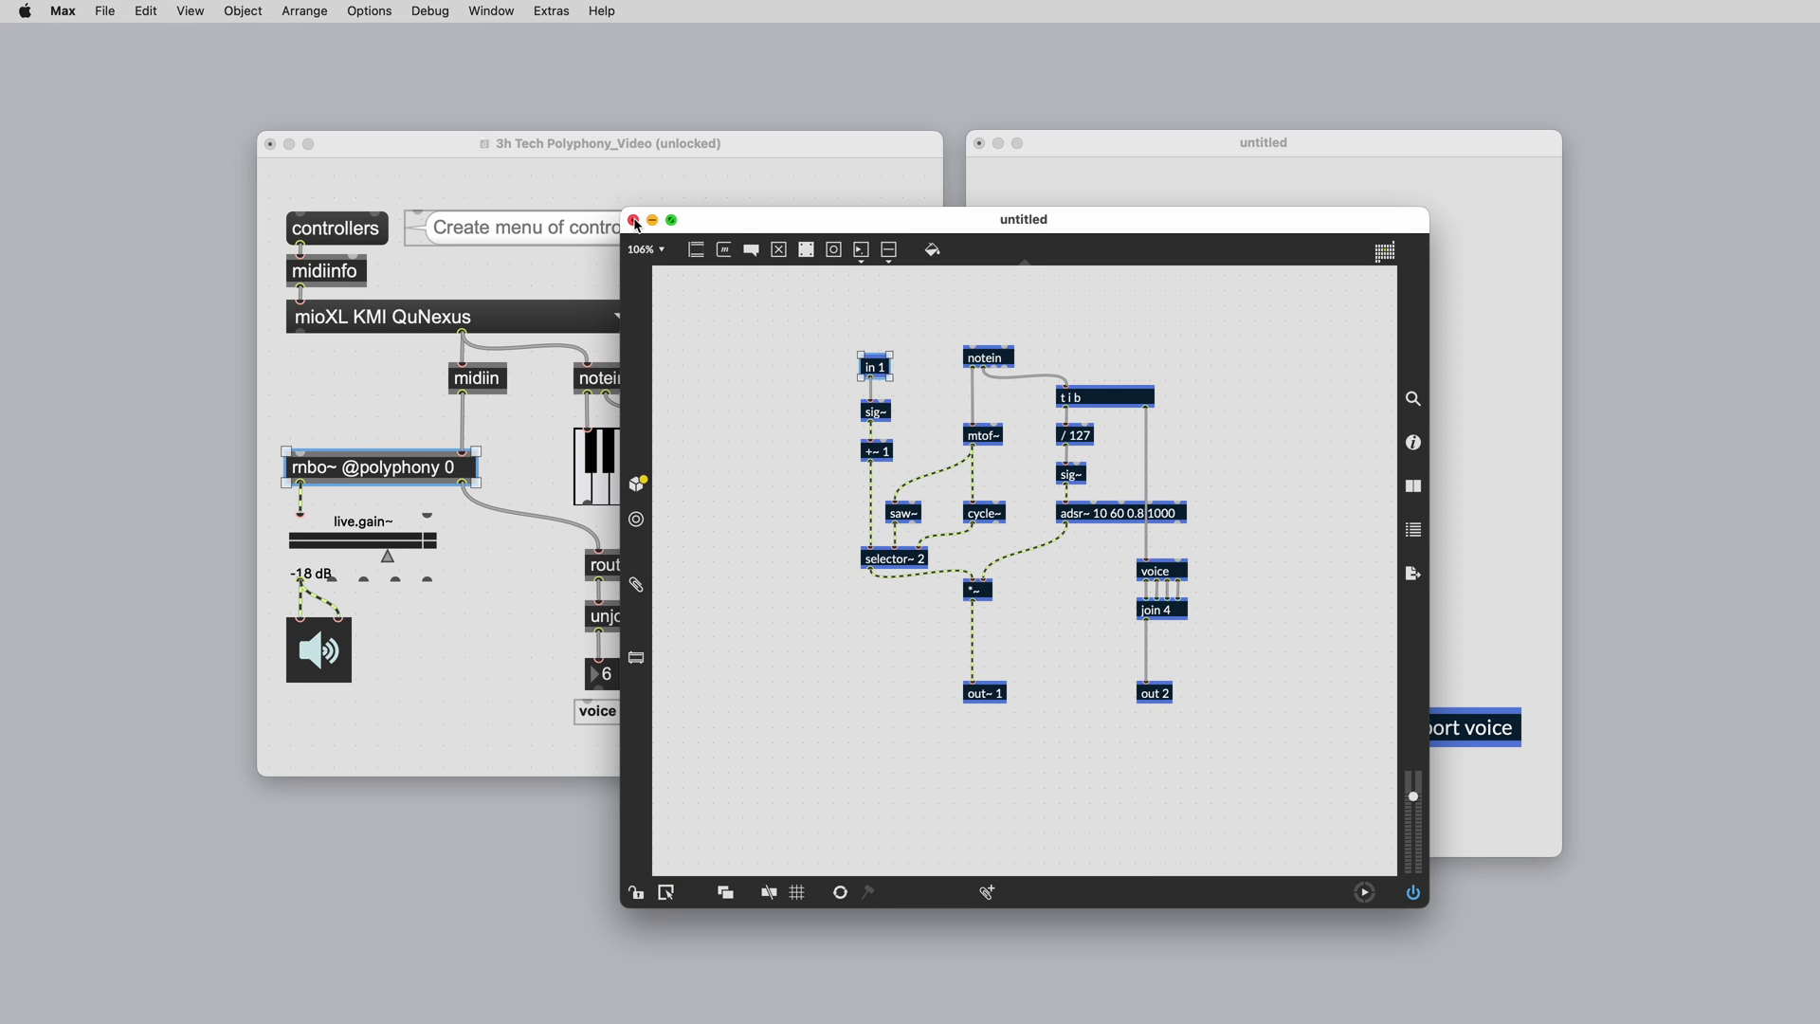
left_click(635, 221)
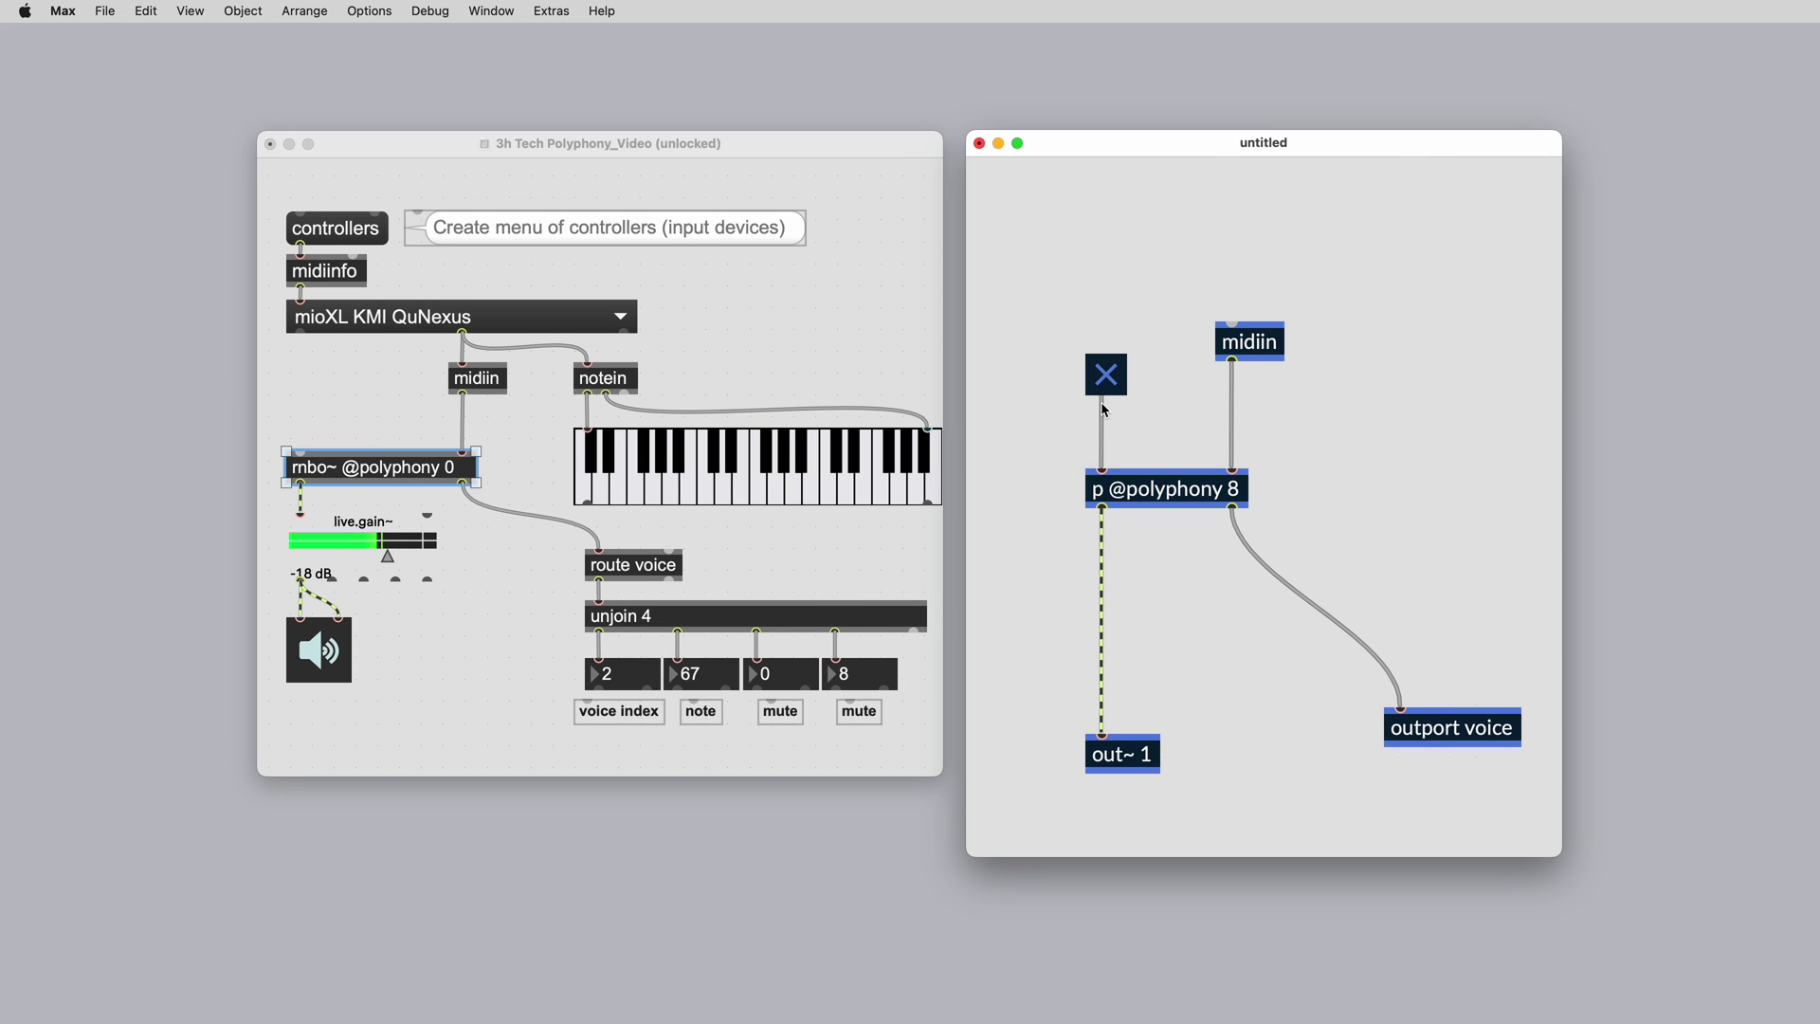
left_click(1107, 374)
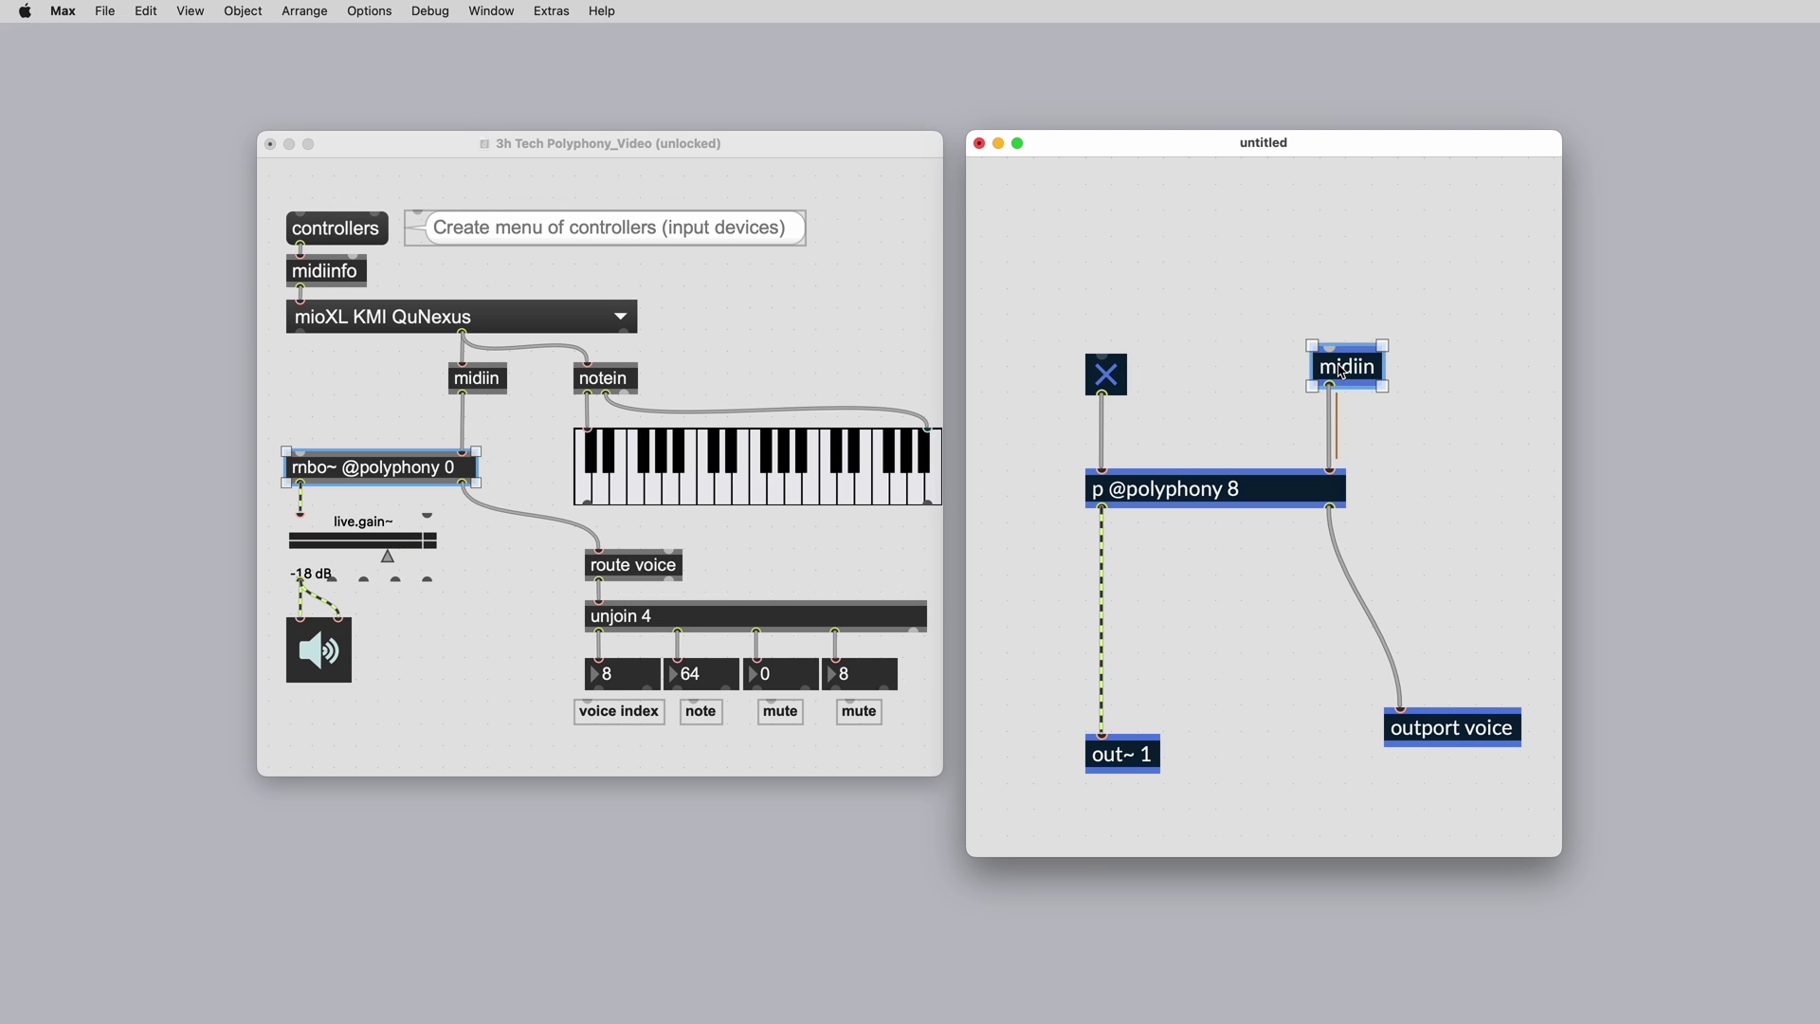
double_click(1157, 402)
type("se")
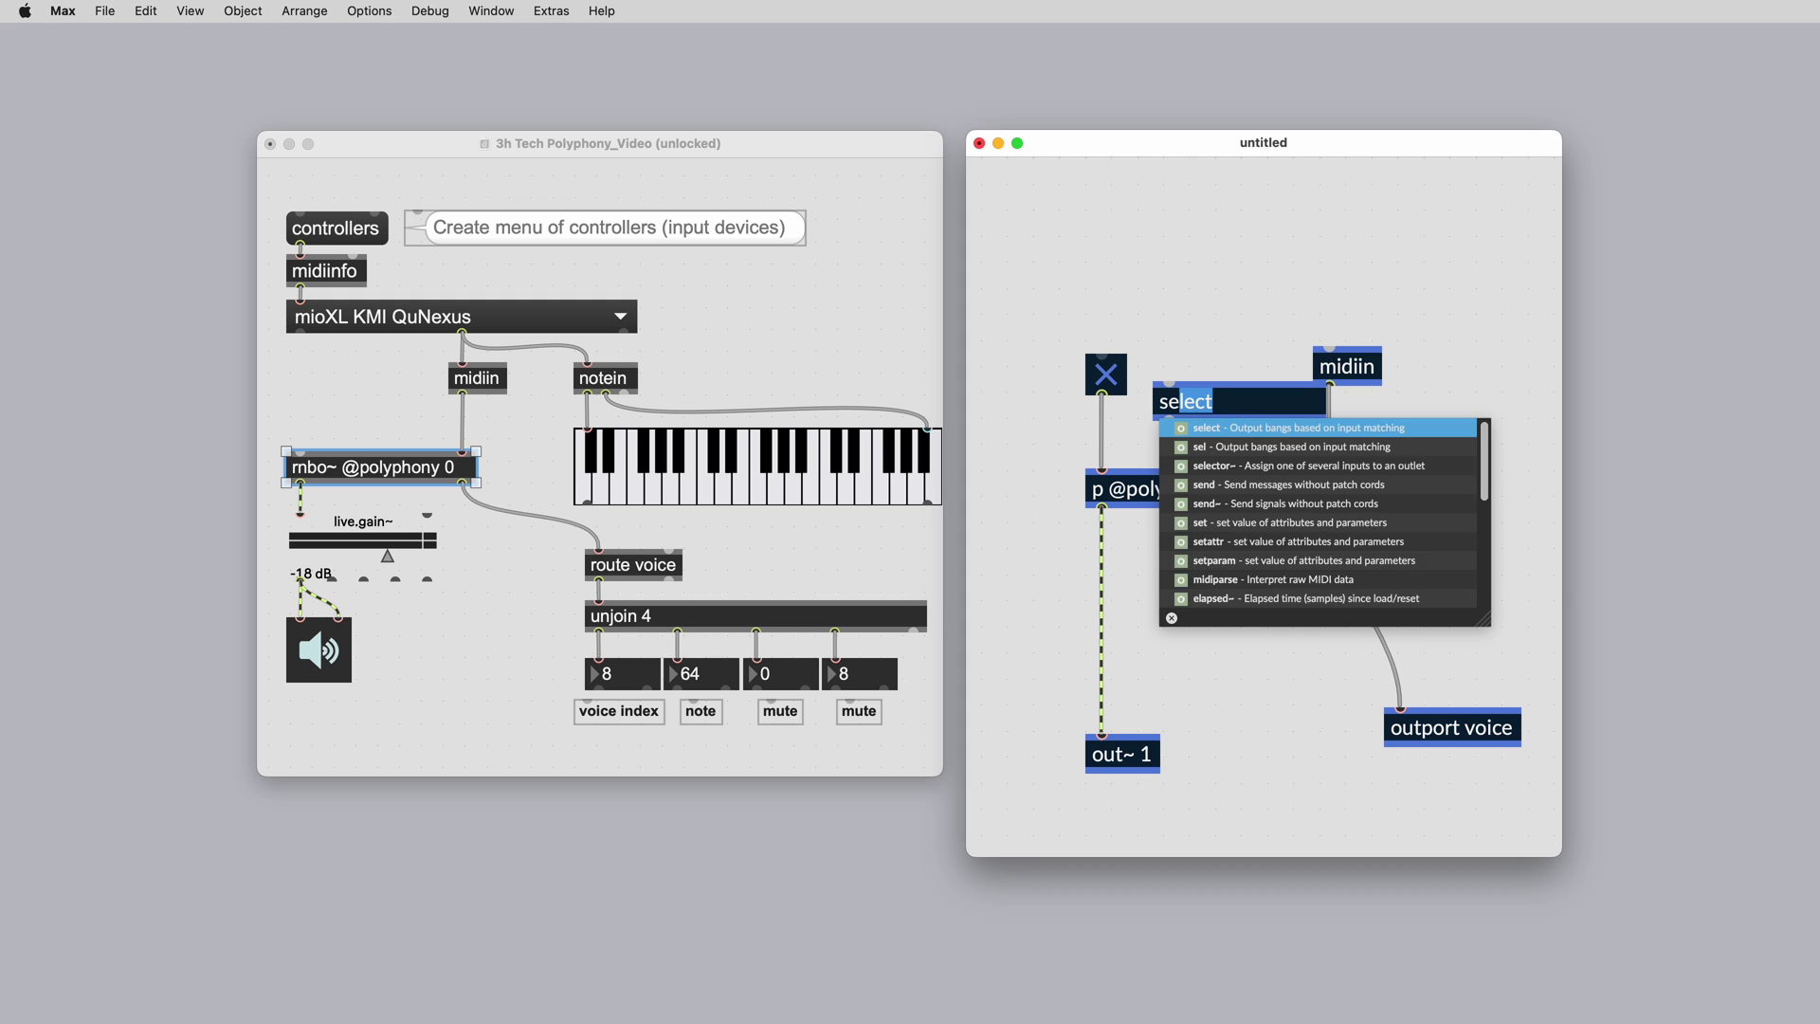
type("t target")
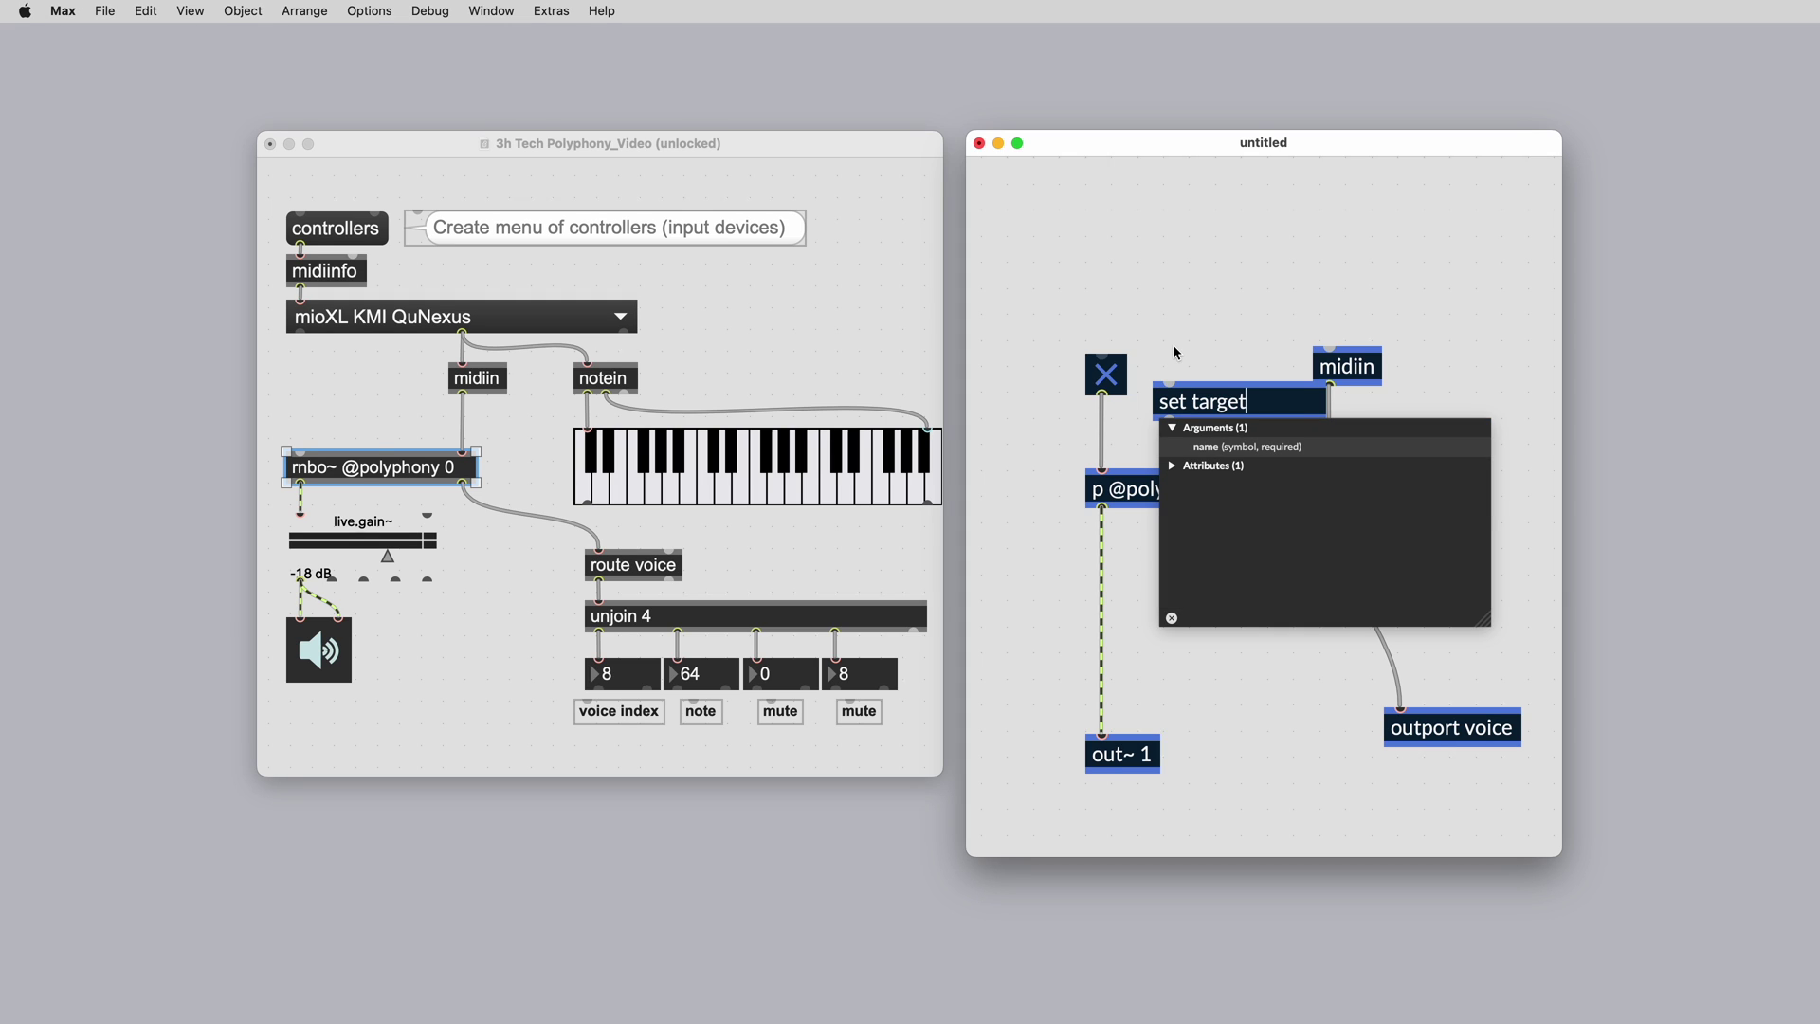
key("Return")
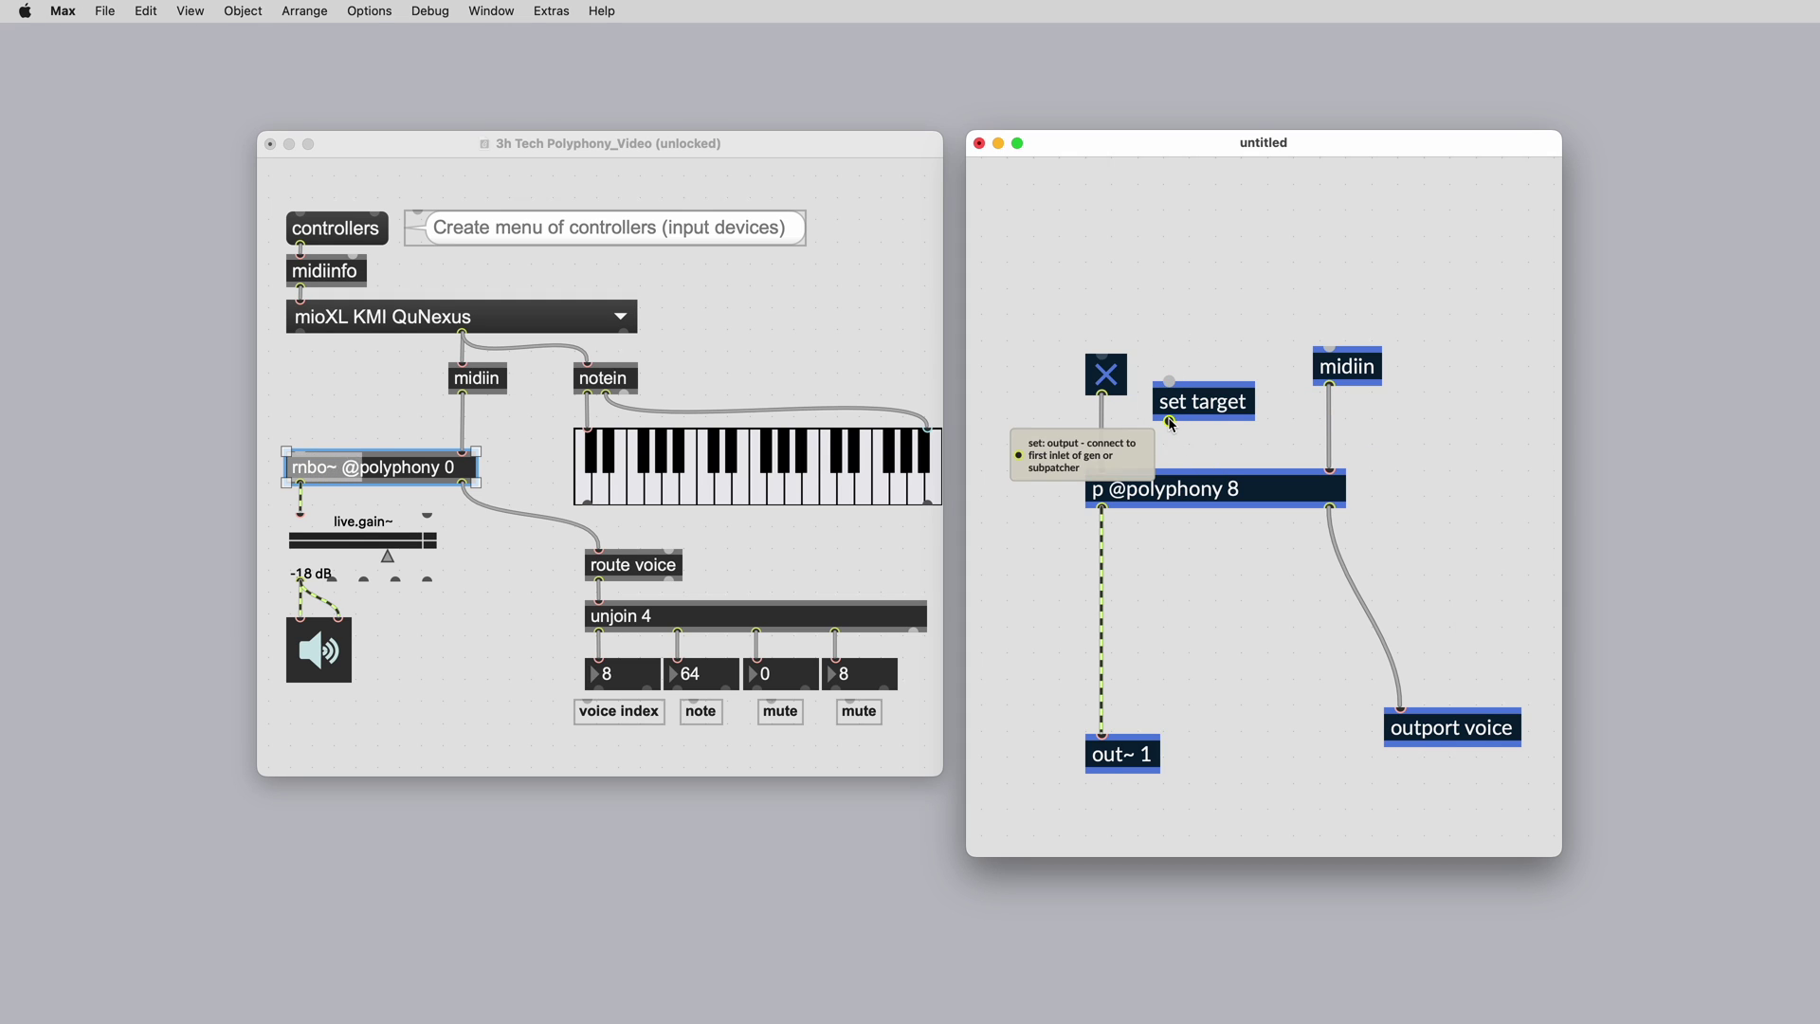
left_click_drag(1167, 422, 1101, 470)
left_click(1158, 325)
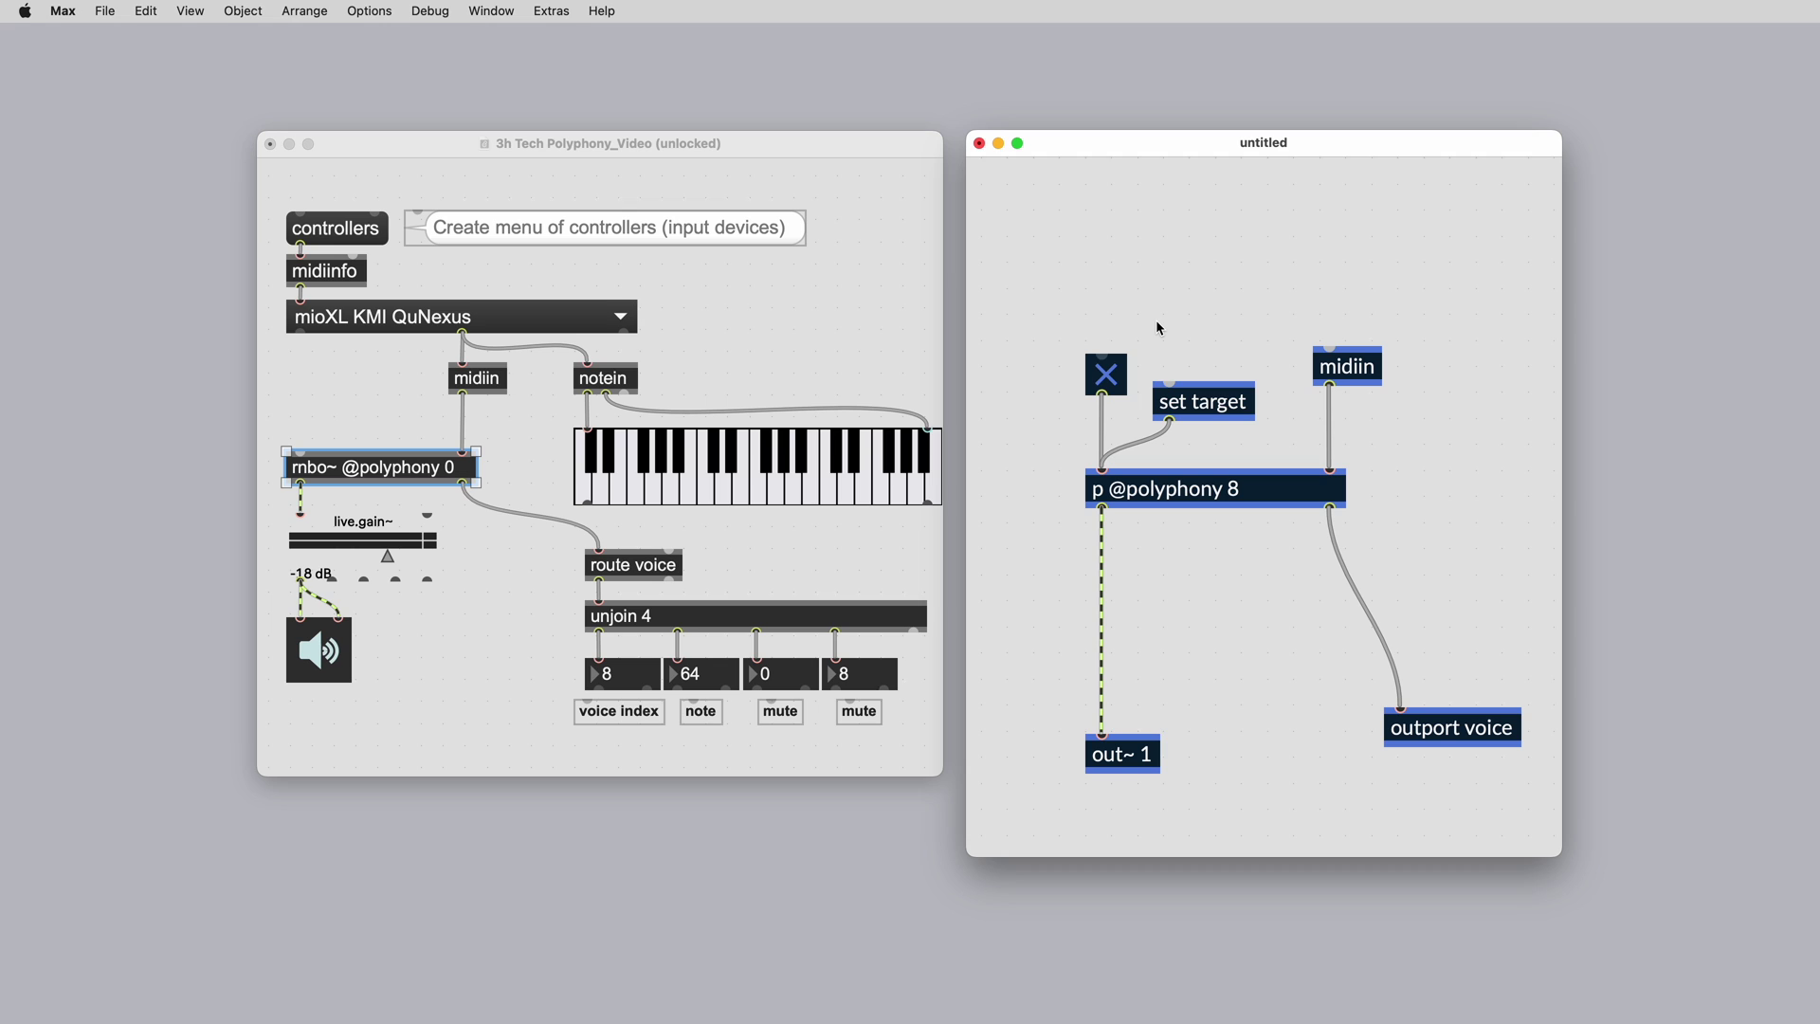
key("i")
mouse_move(1172, 363)
left_mouse_down()
mouse_move(1168, 387)
mouse_move(1196, 341)
left_mouse_up()
Lock the patcher and toggle the waveform for target voice 1, then for voice 3.
key("super+e")
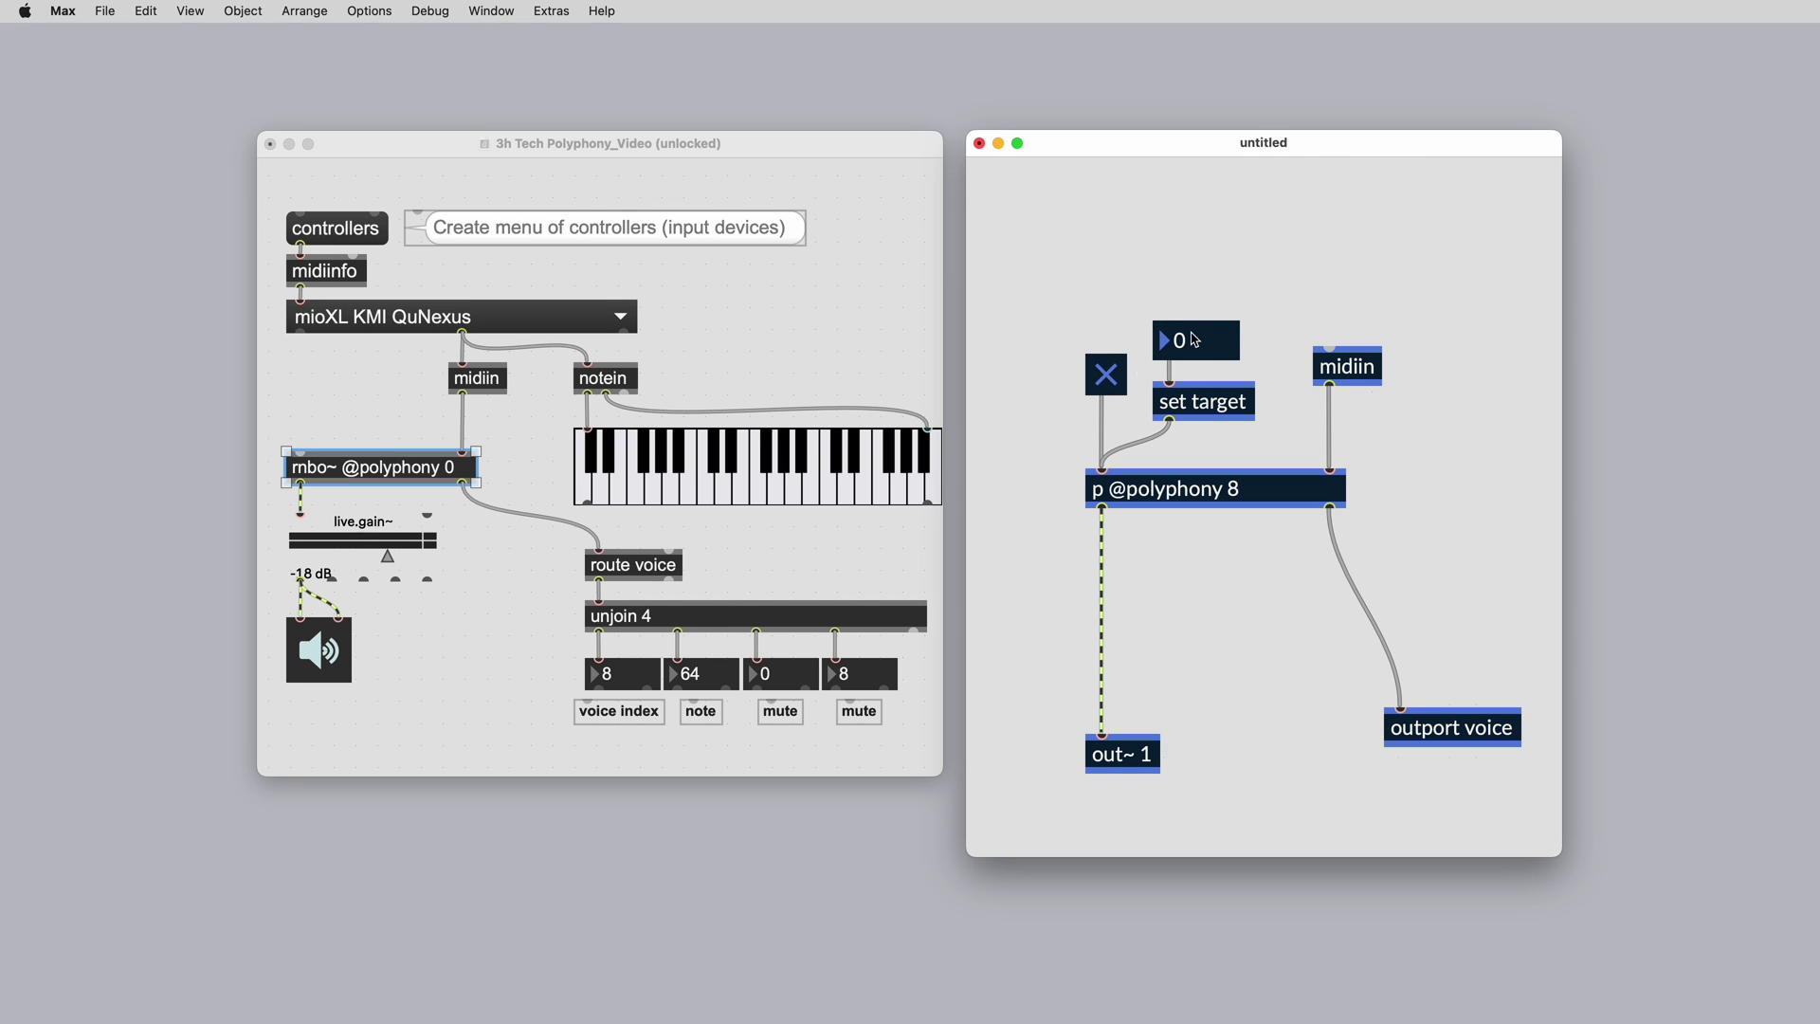
left_click(1196, 343)
left_click_drag(1196, 343, 1195, 335)
left_click(1106, 374)
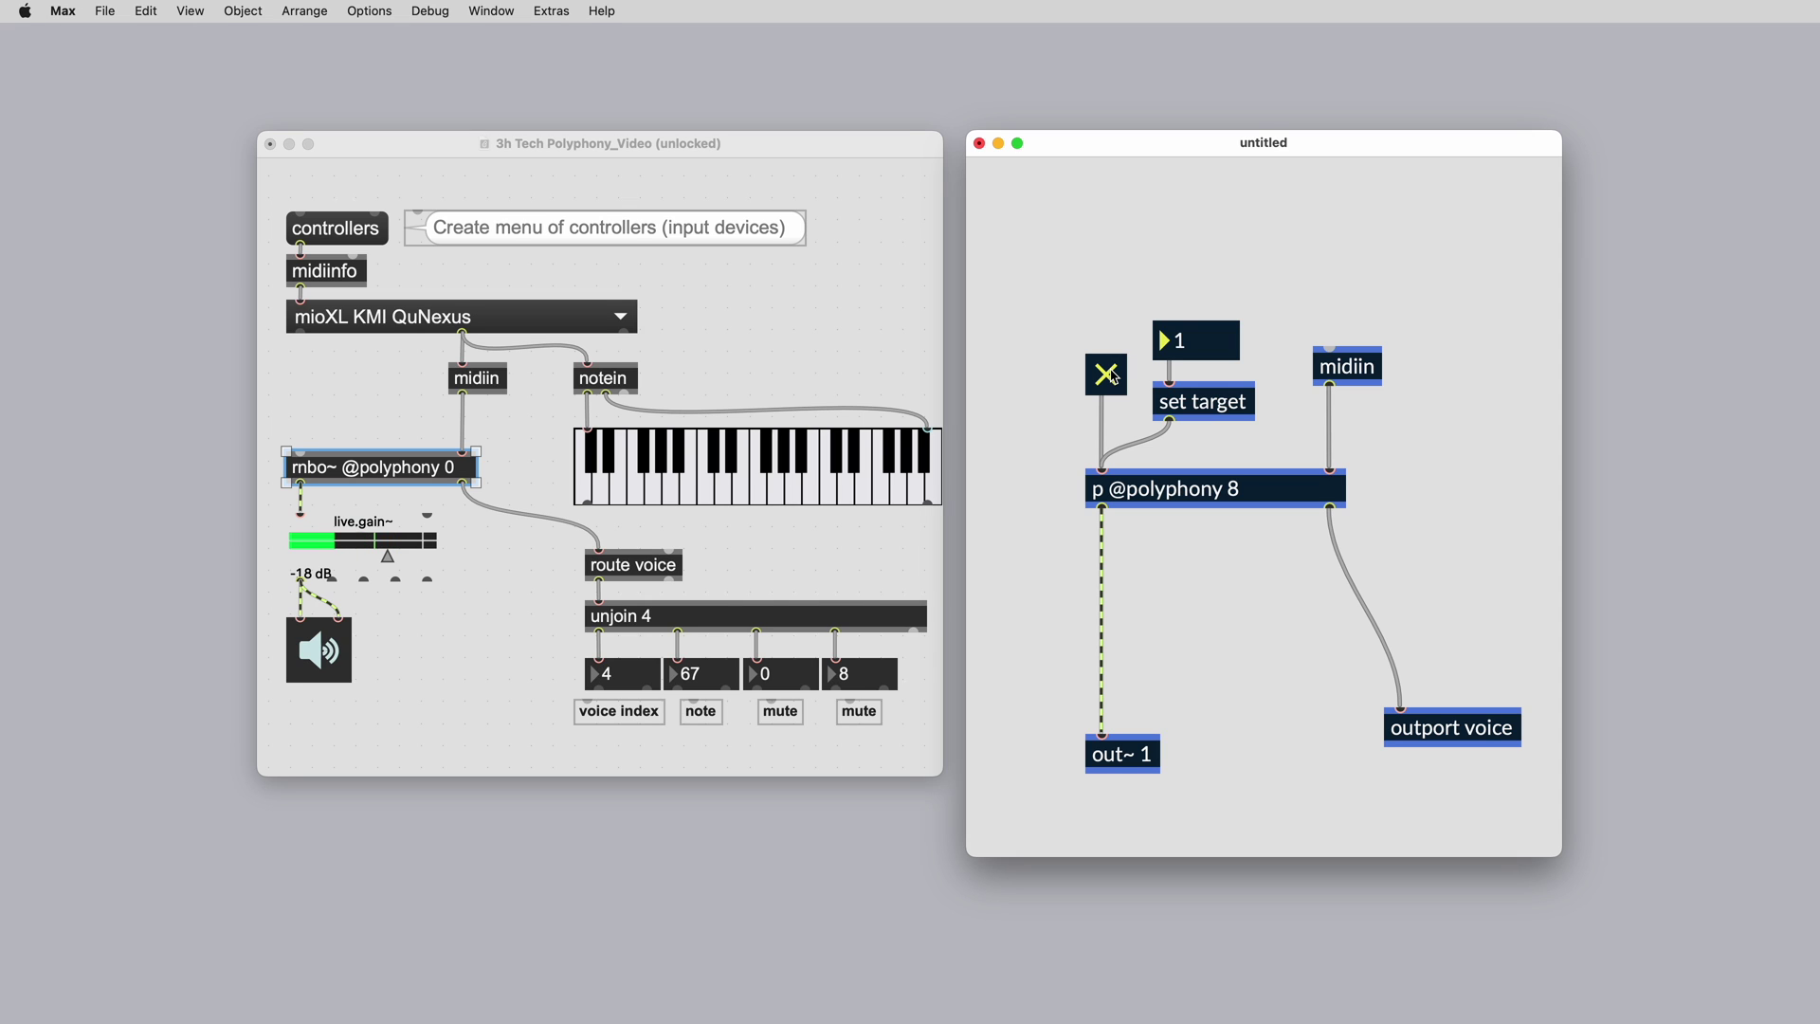
left_click(1107, 373)
left_click_drag(1196, 347, 1196, 336)
left_click(1107, 373)
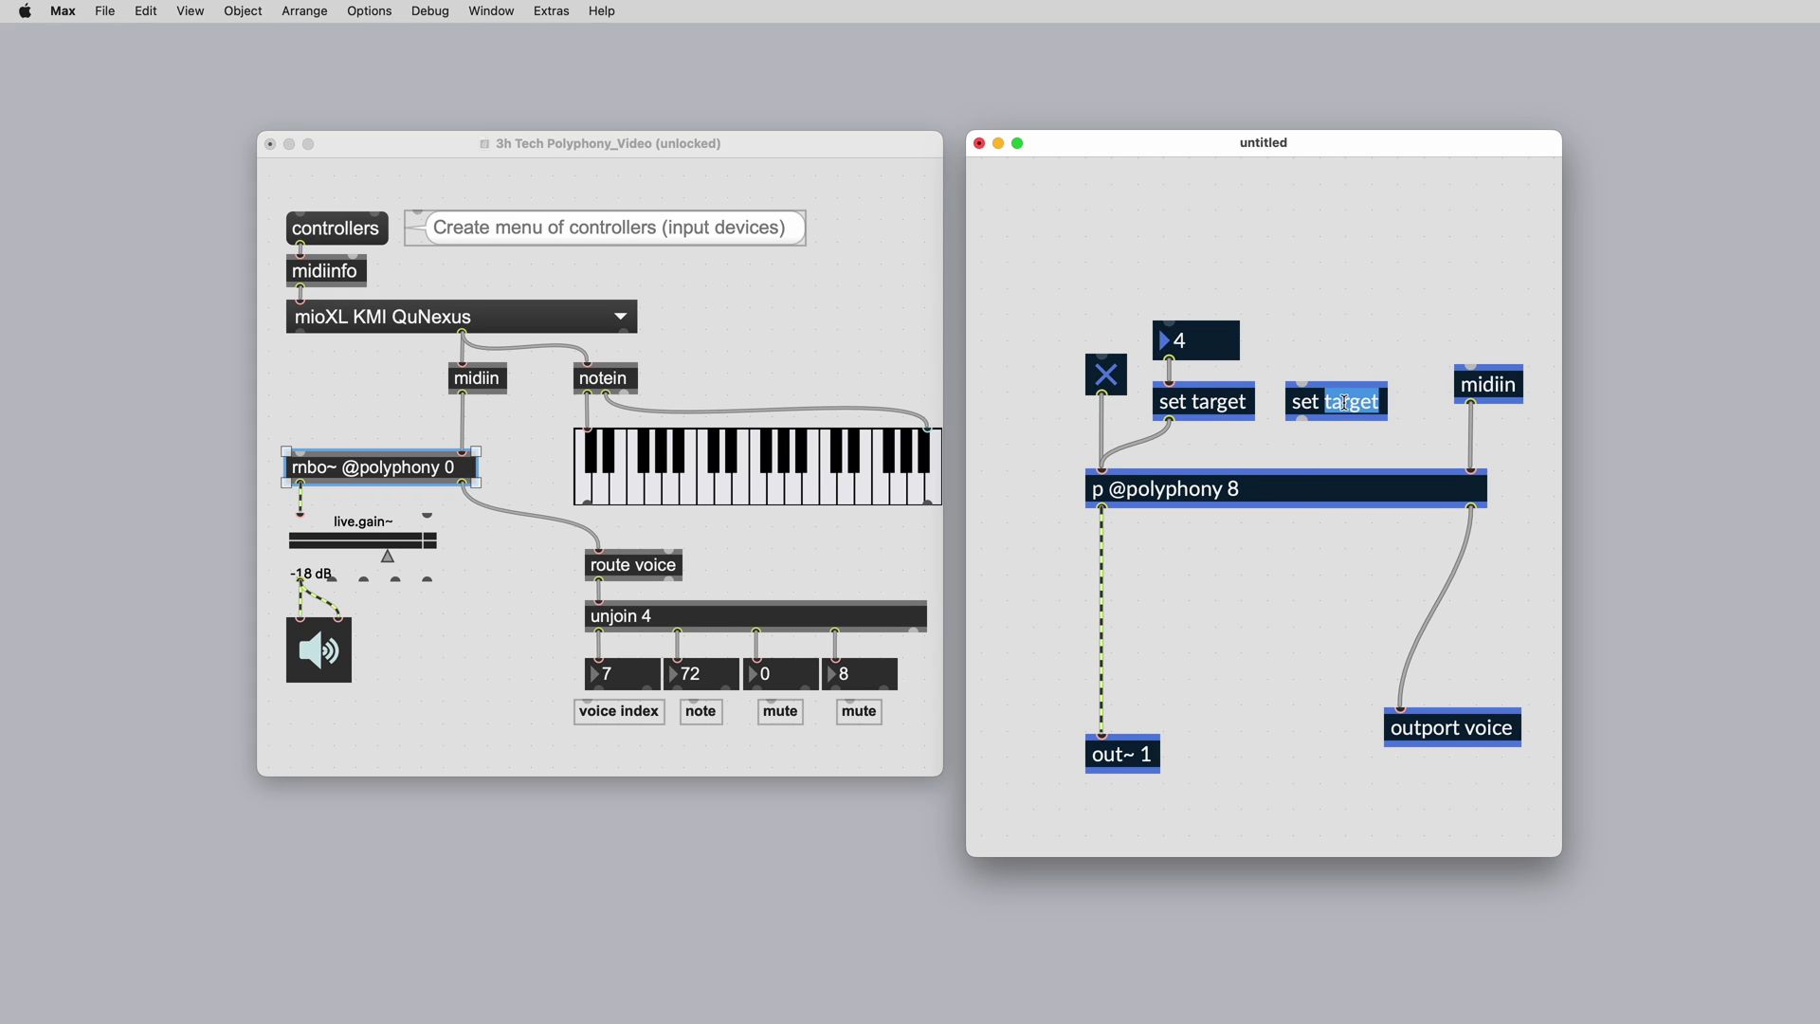
type("mute")
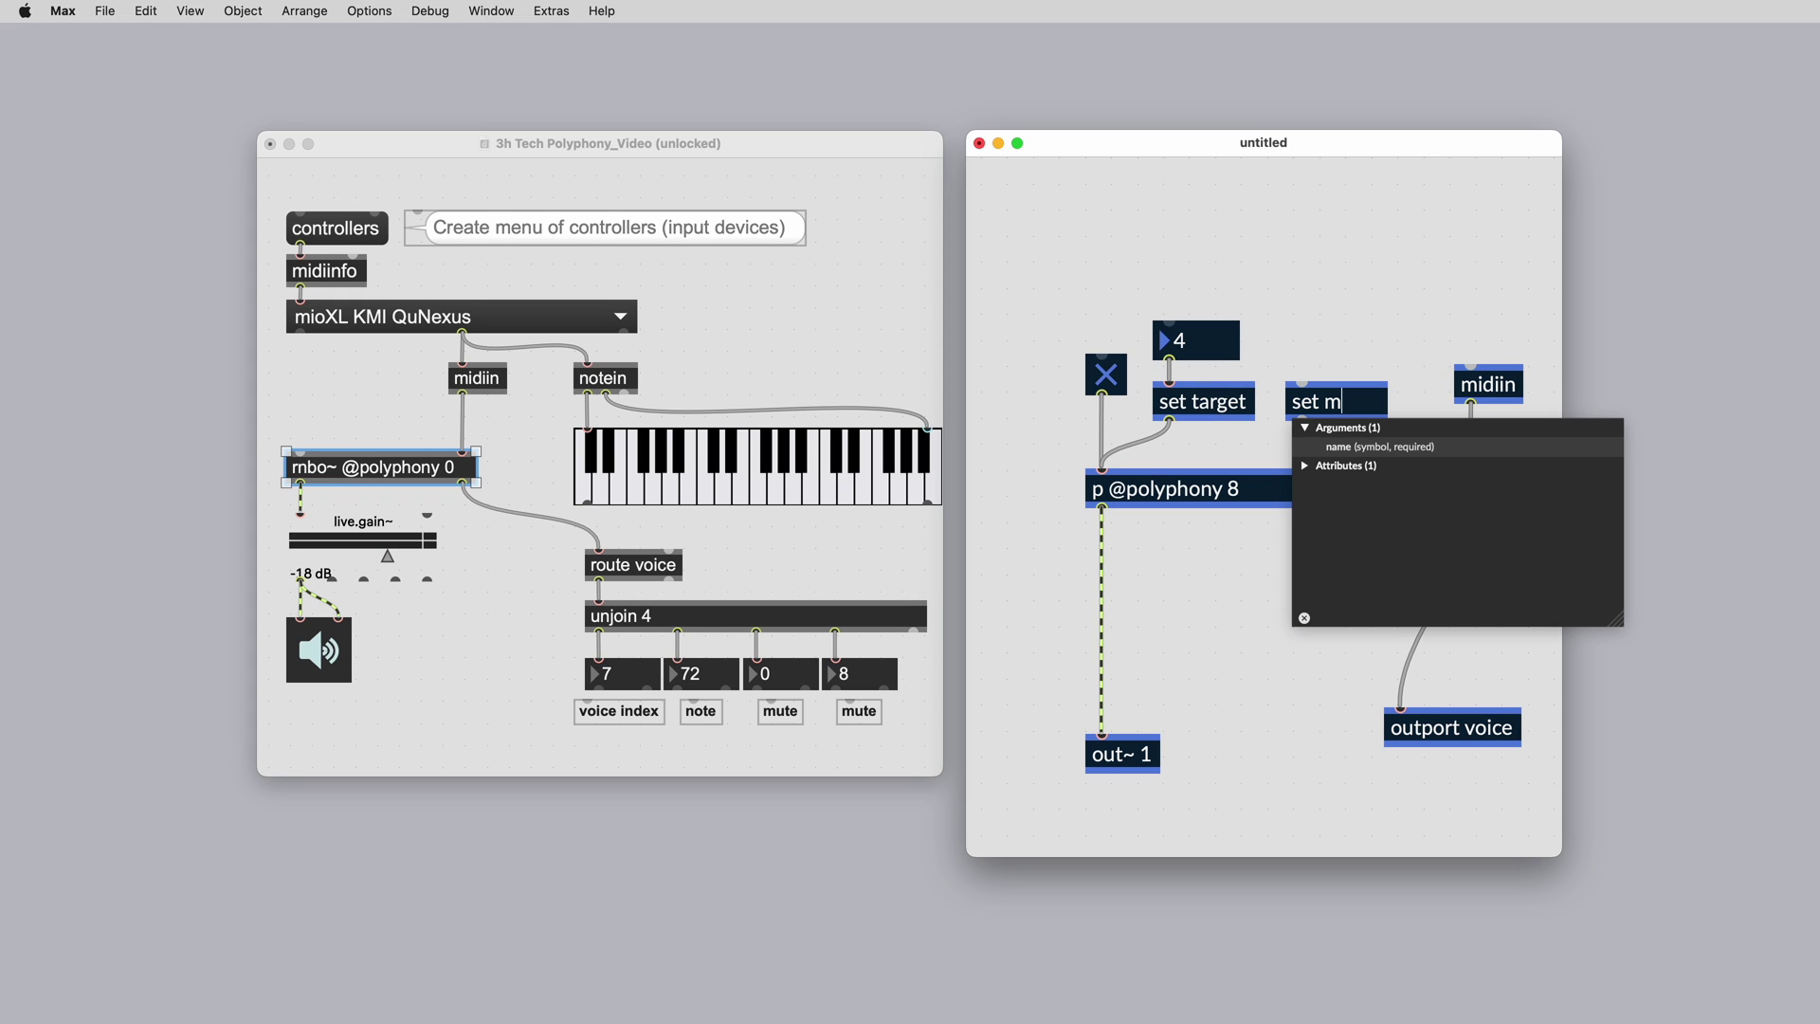
key("Return")
left_click_drag(1300, 423, 1232, 445)
left_click(1102, 471)
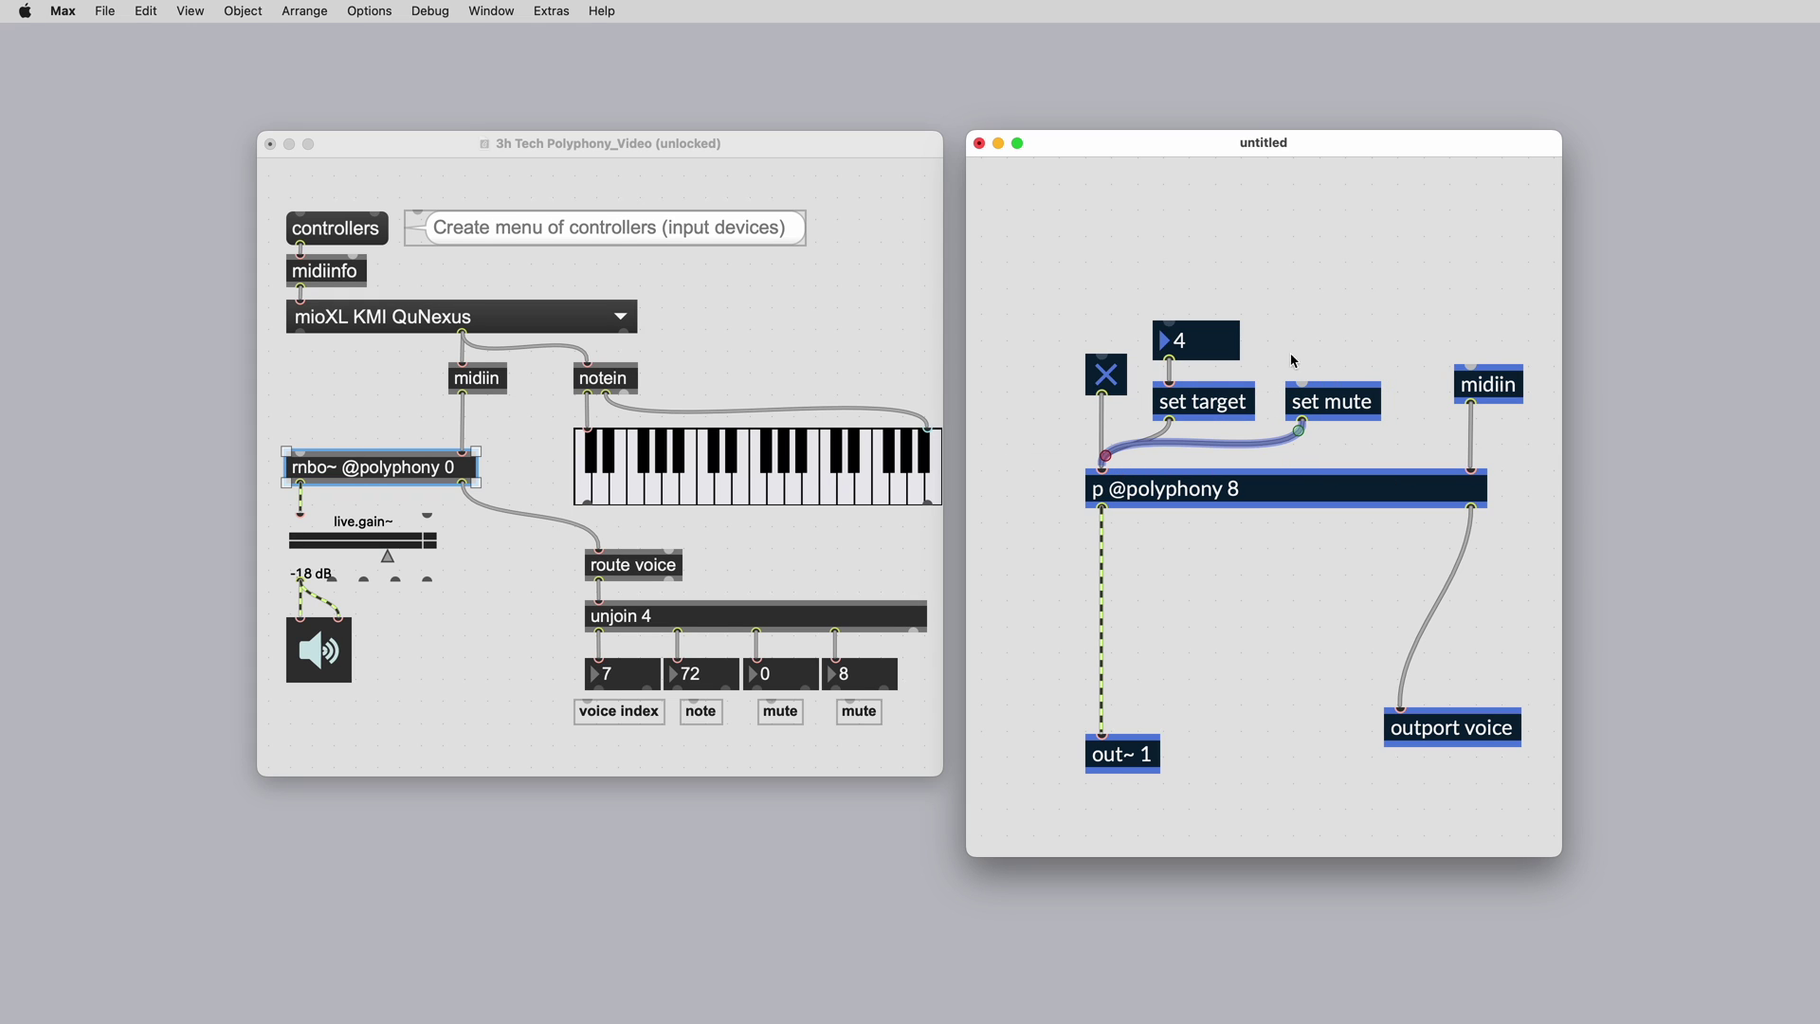
double_click(1310, 323)
type("pak i i")
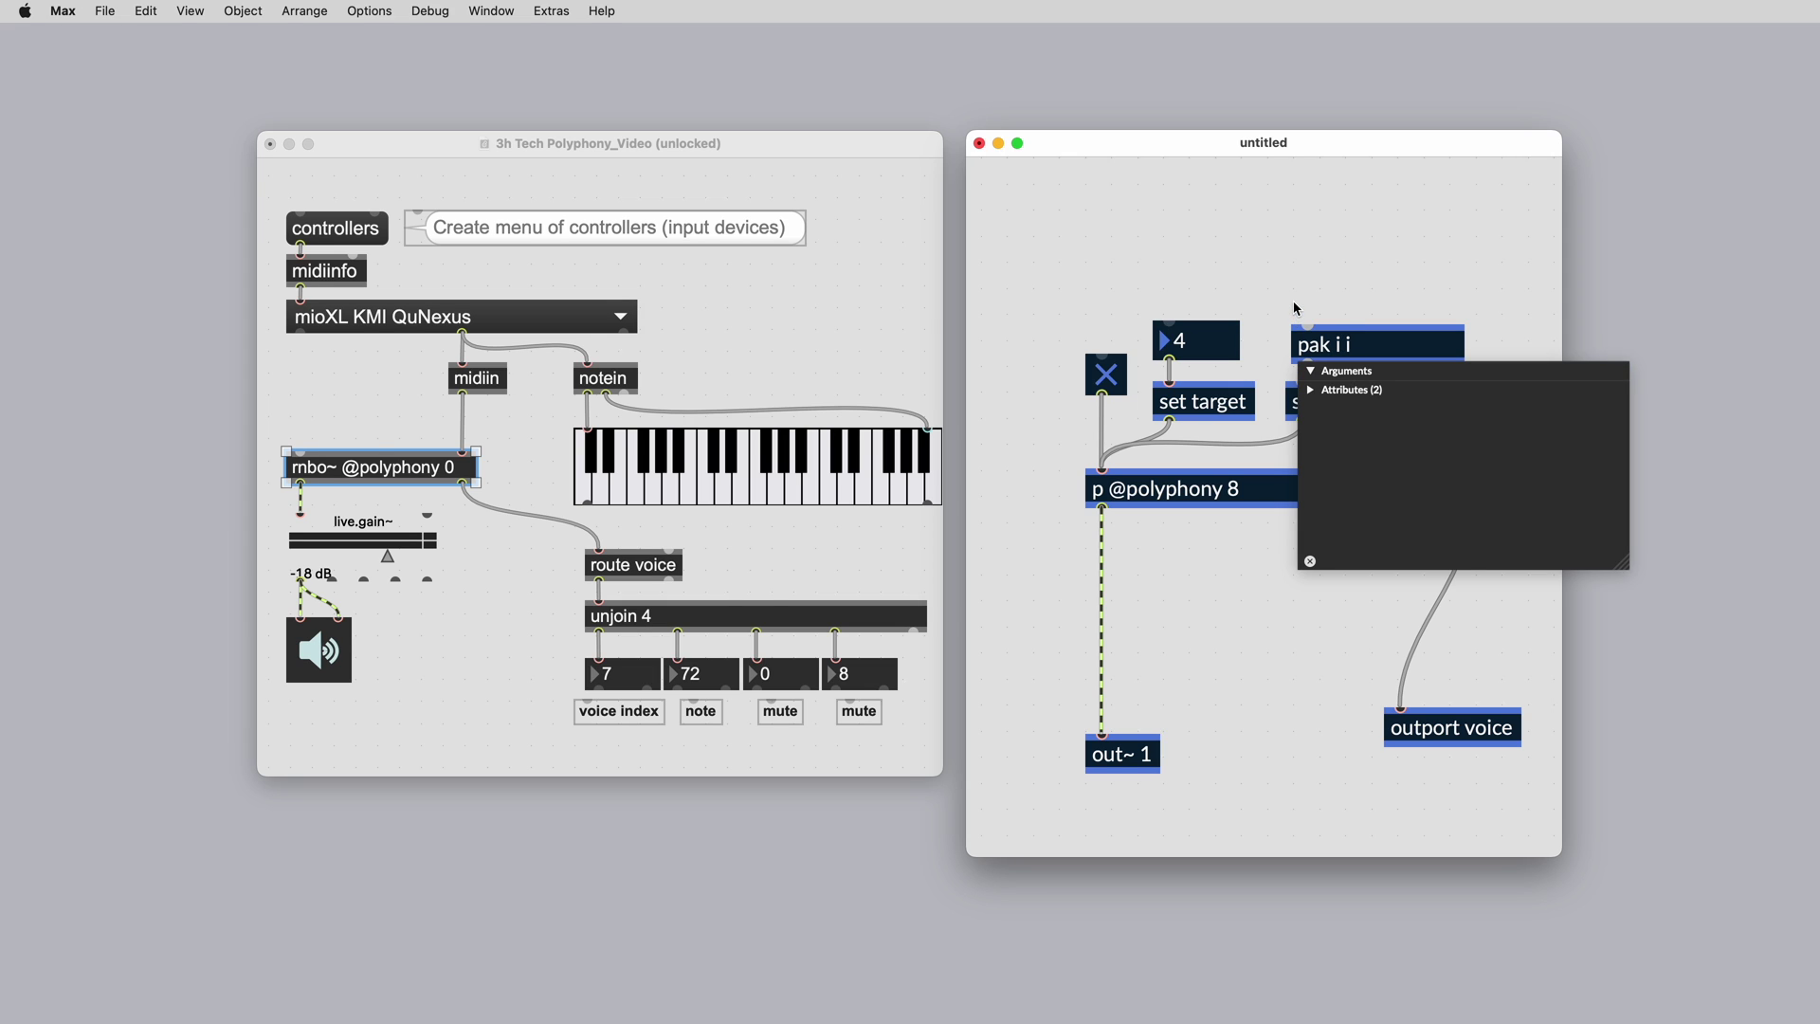
key("Return")
left_click_drag(1300, 361, 1301, 401)
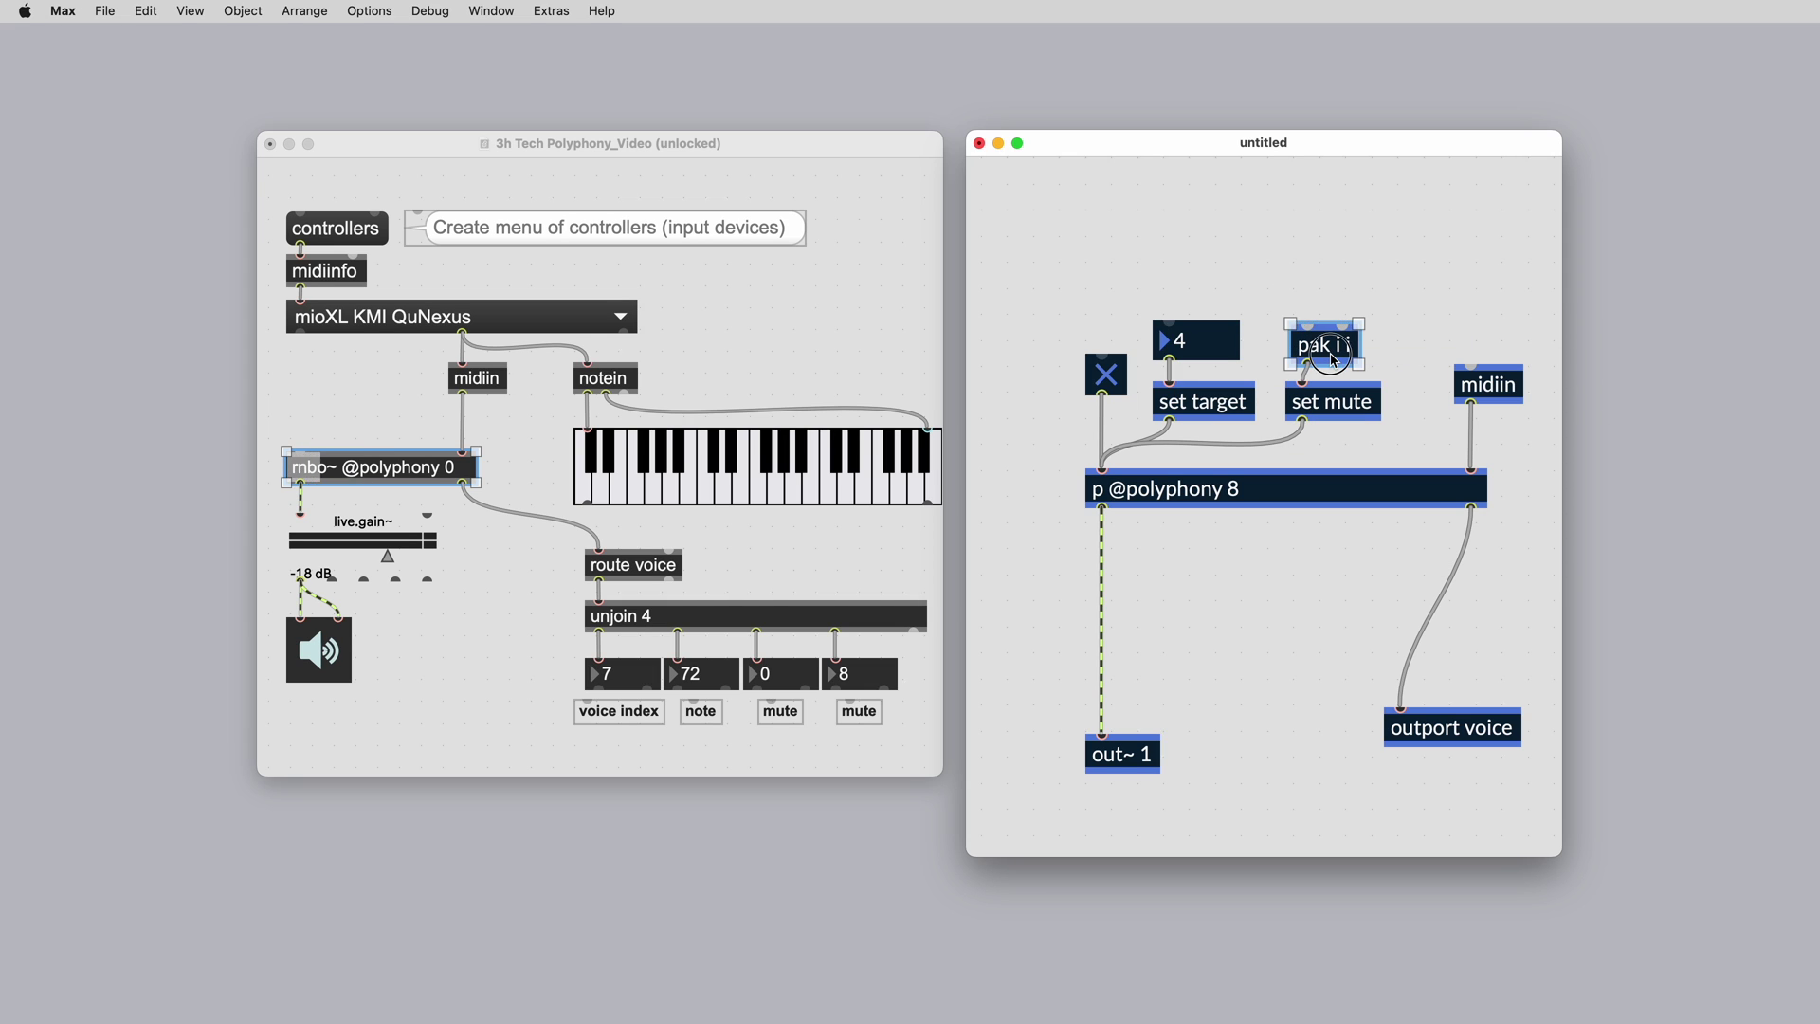
Feed pak i i from a voice number box and a mute toggle, then mute voice 0.
key("i")
key("Return")
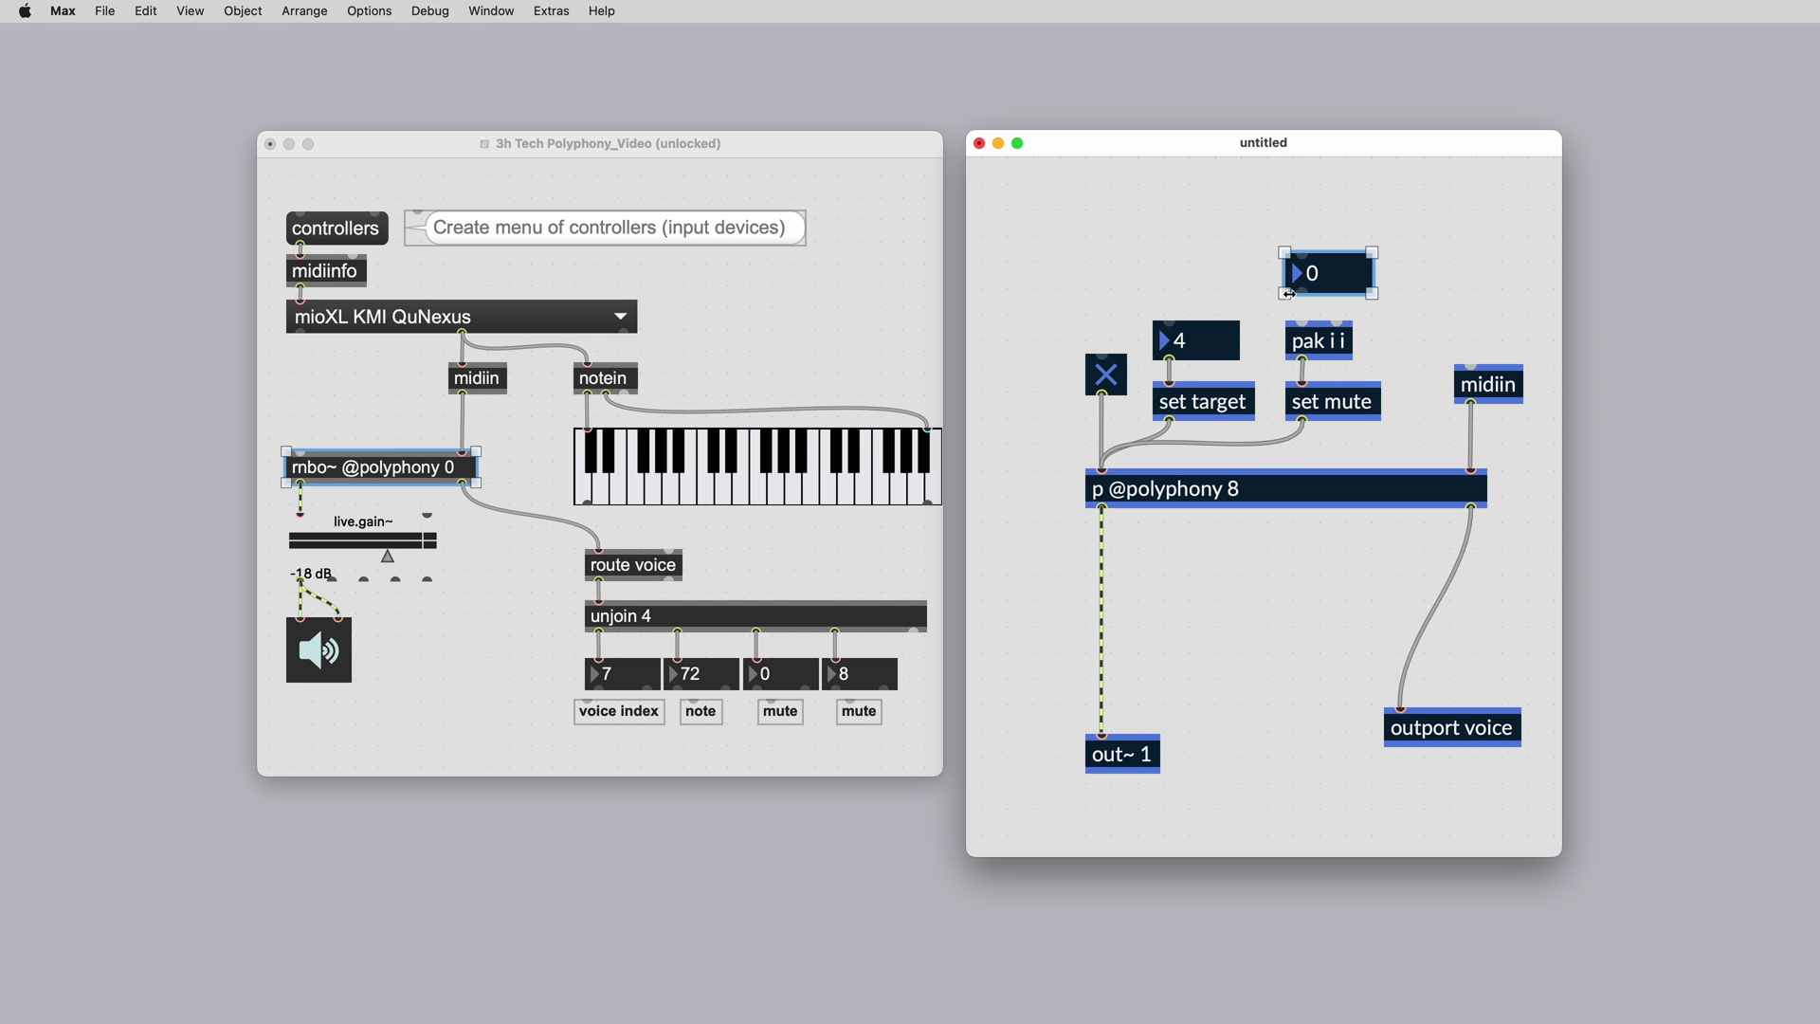
left_click_drag(1301, 291, 1302, 330)
key("t")
key("Return")
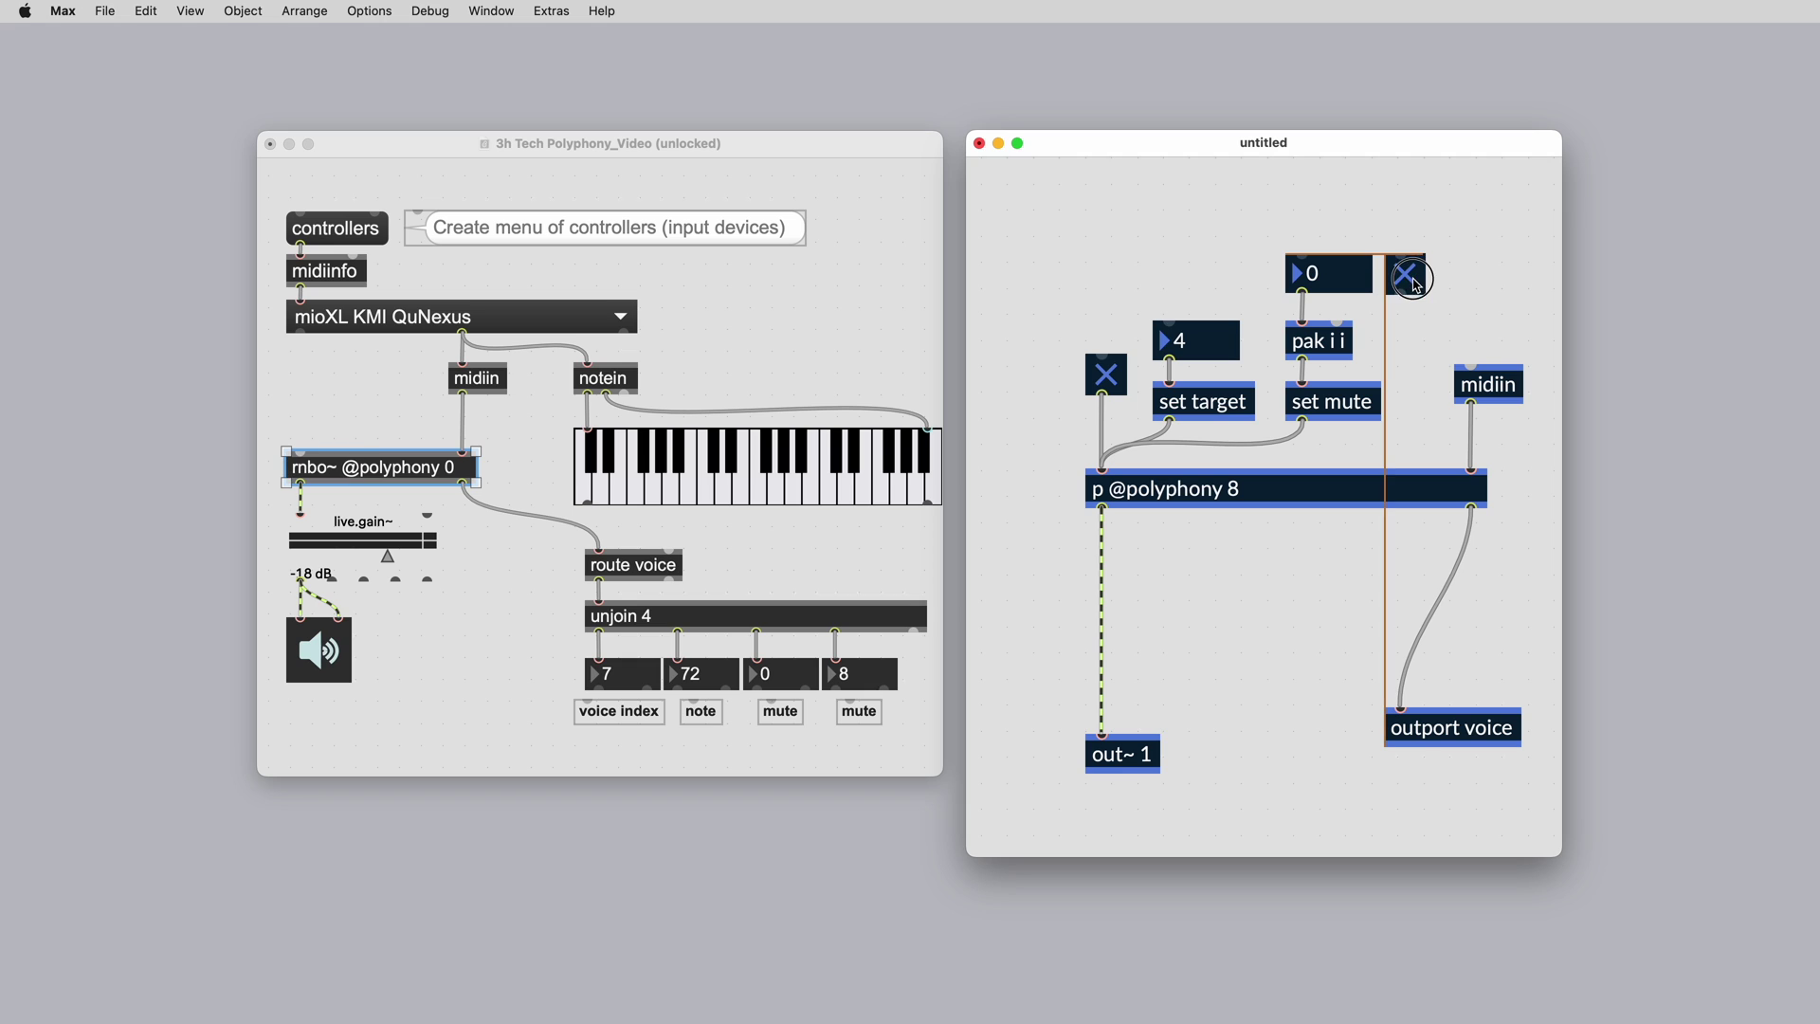
left_click_drag(1399, 291, 1337, 330)
left_click(1367, 340)
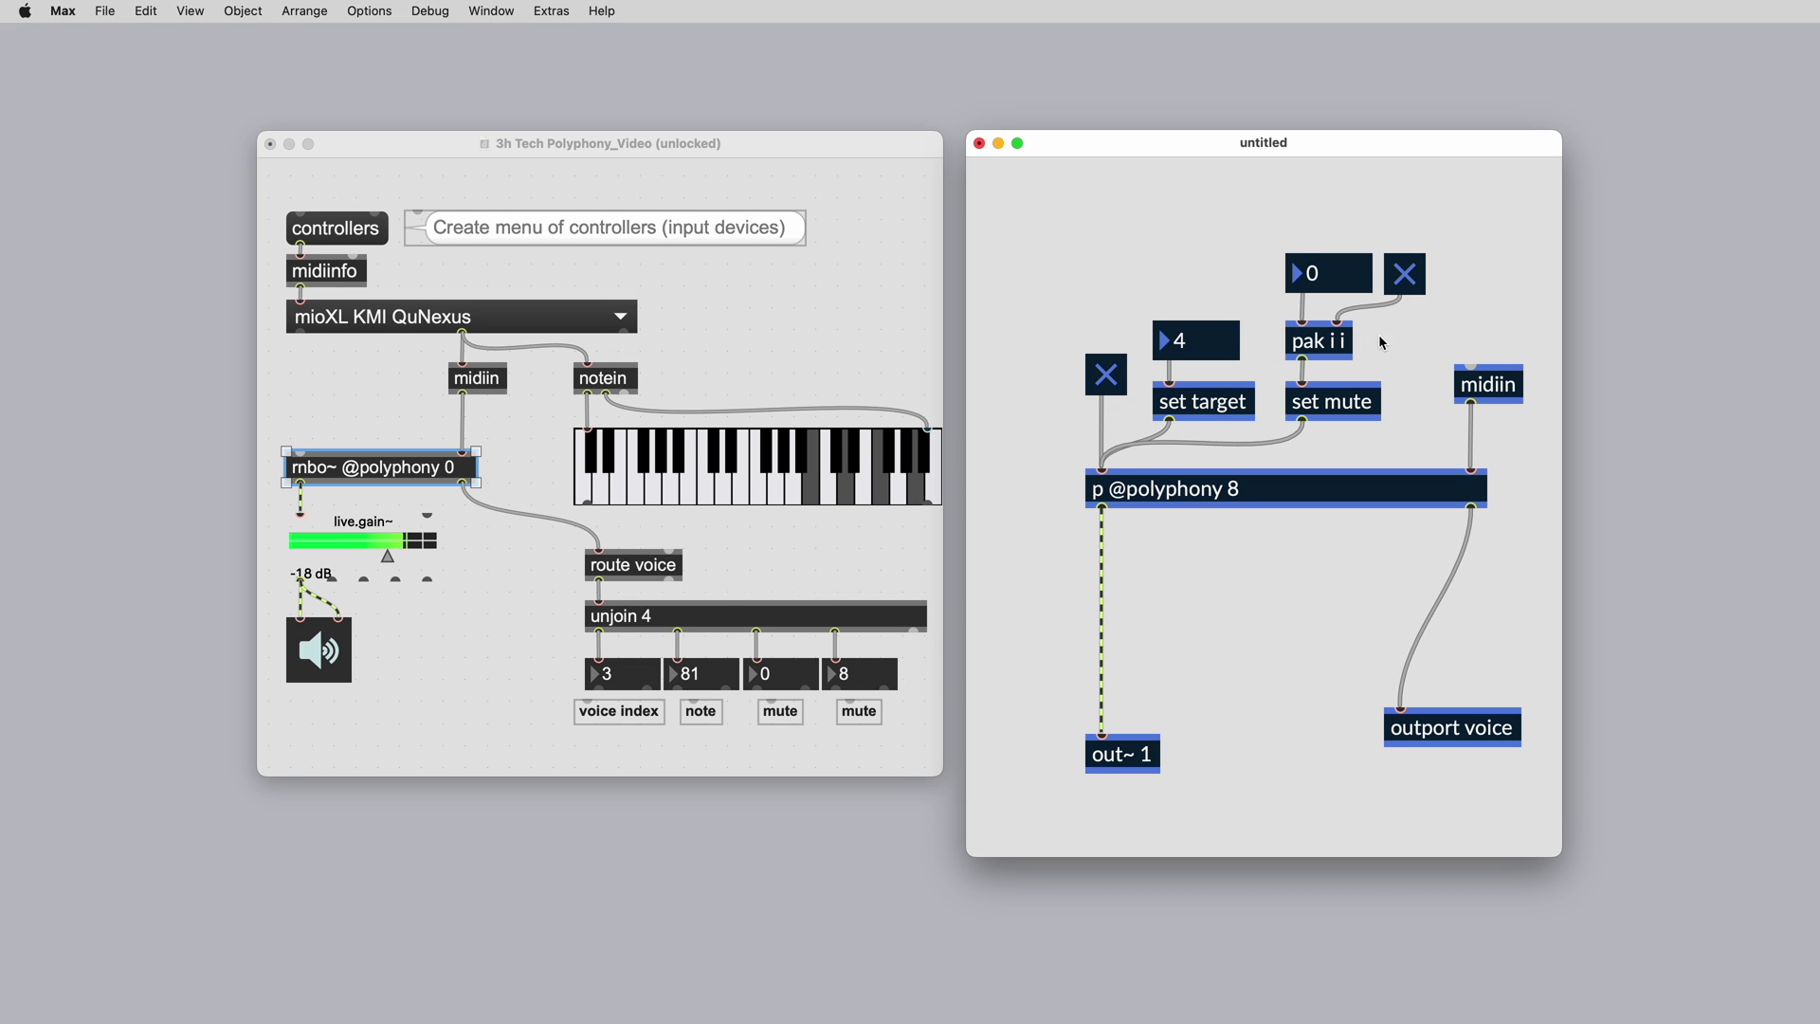
left_click(1403, 273)
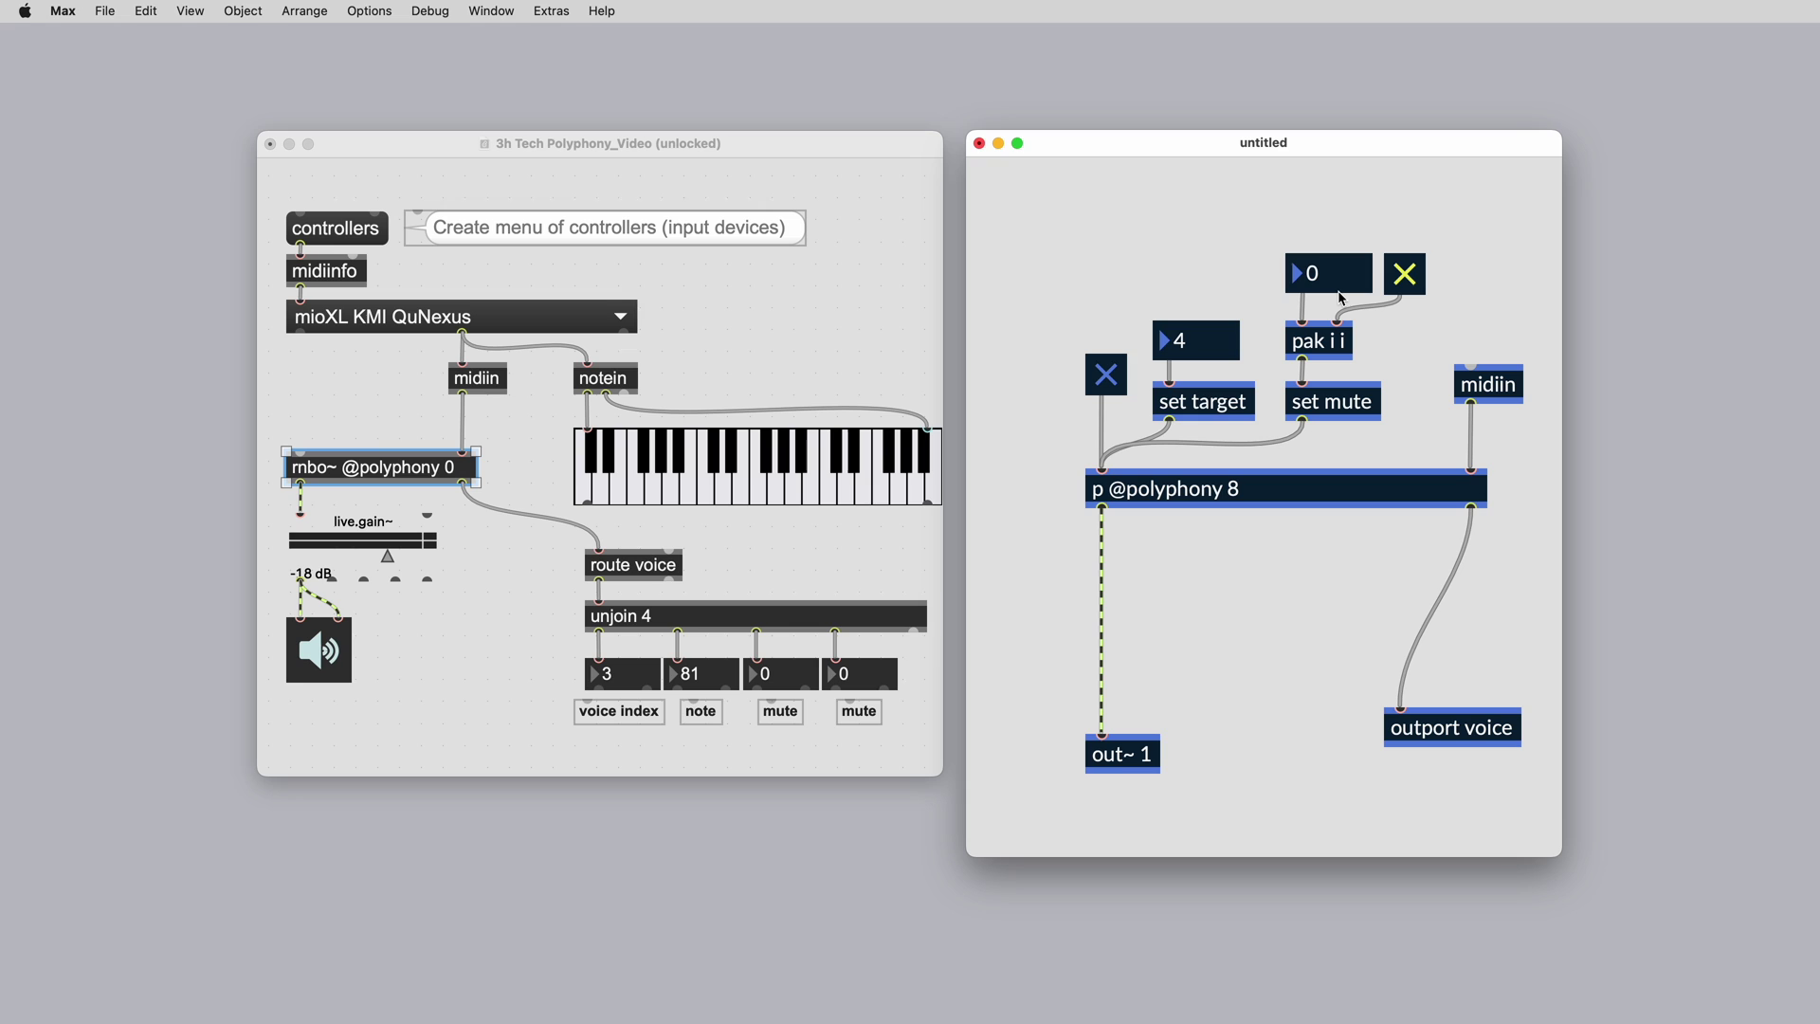
Inside the voice subpatcher, add a t b b trigger fed by adsr~'s end-of-envelope outlet.
double_click(1269, 495)
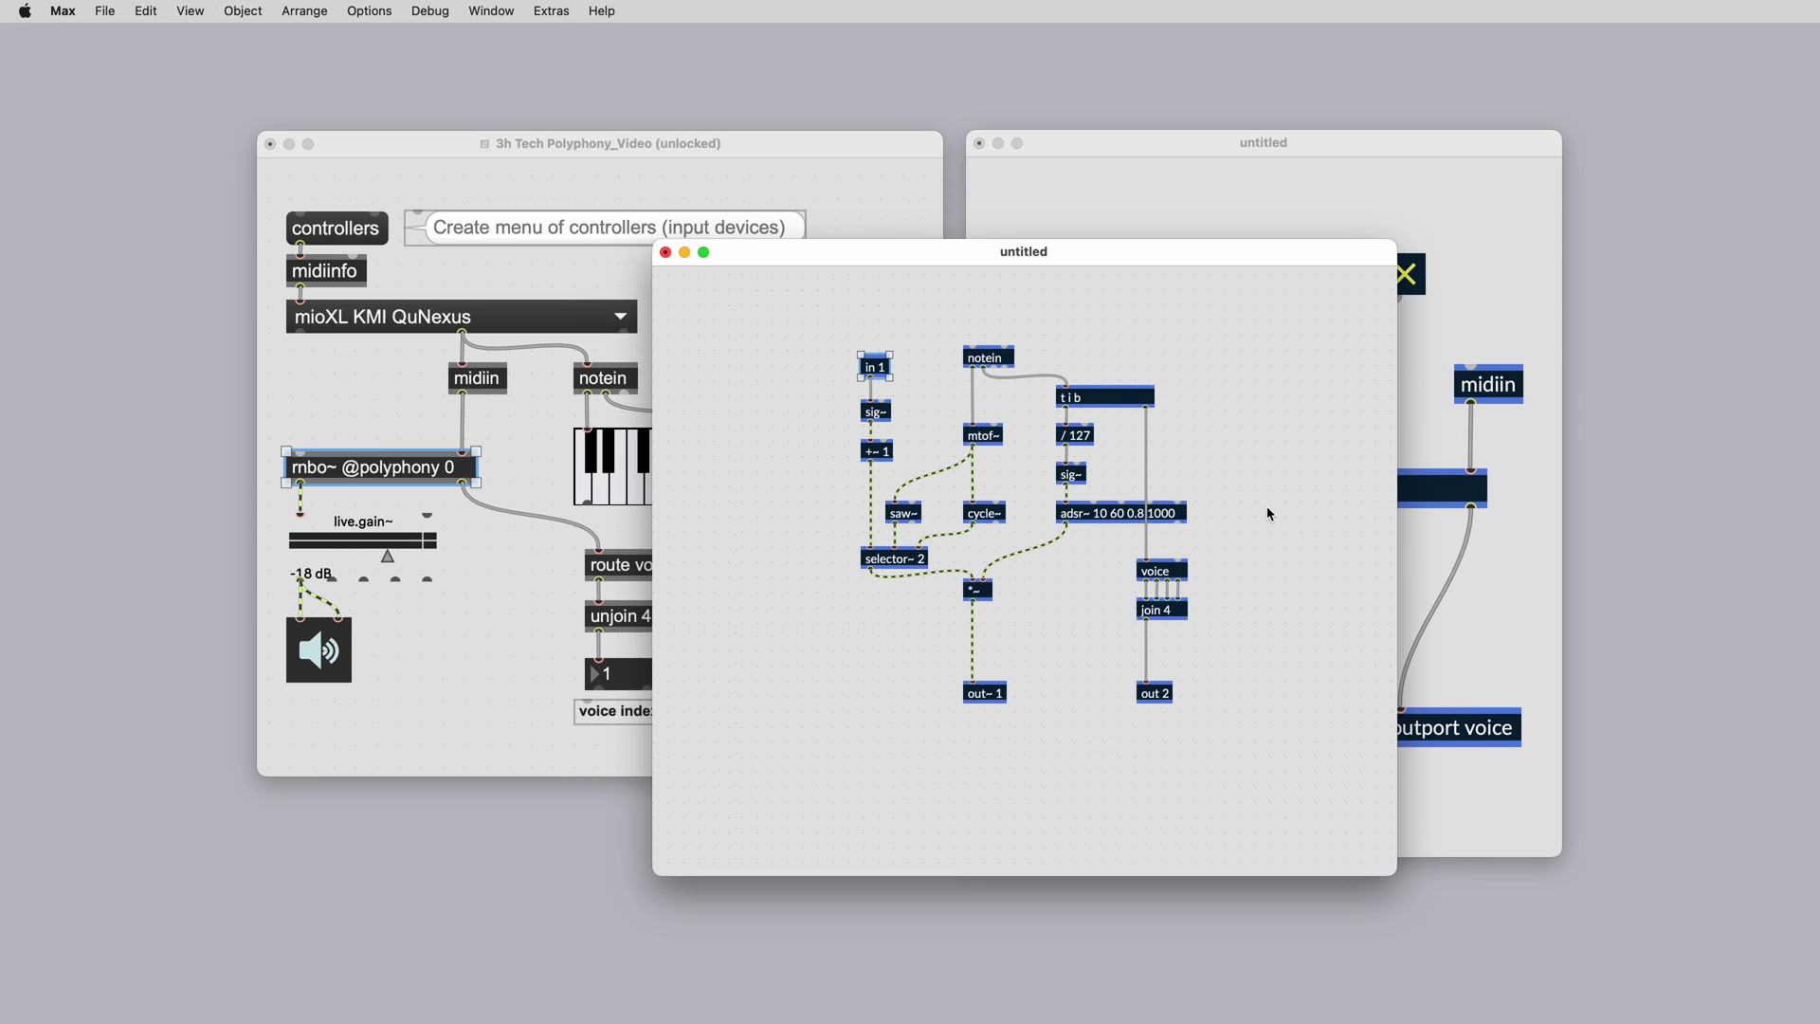
left_click(665, 253)
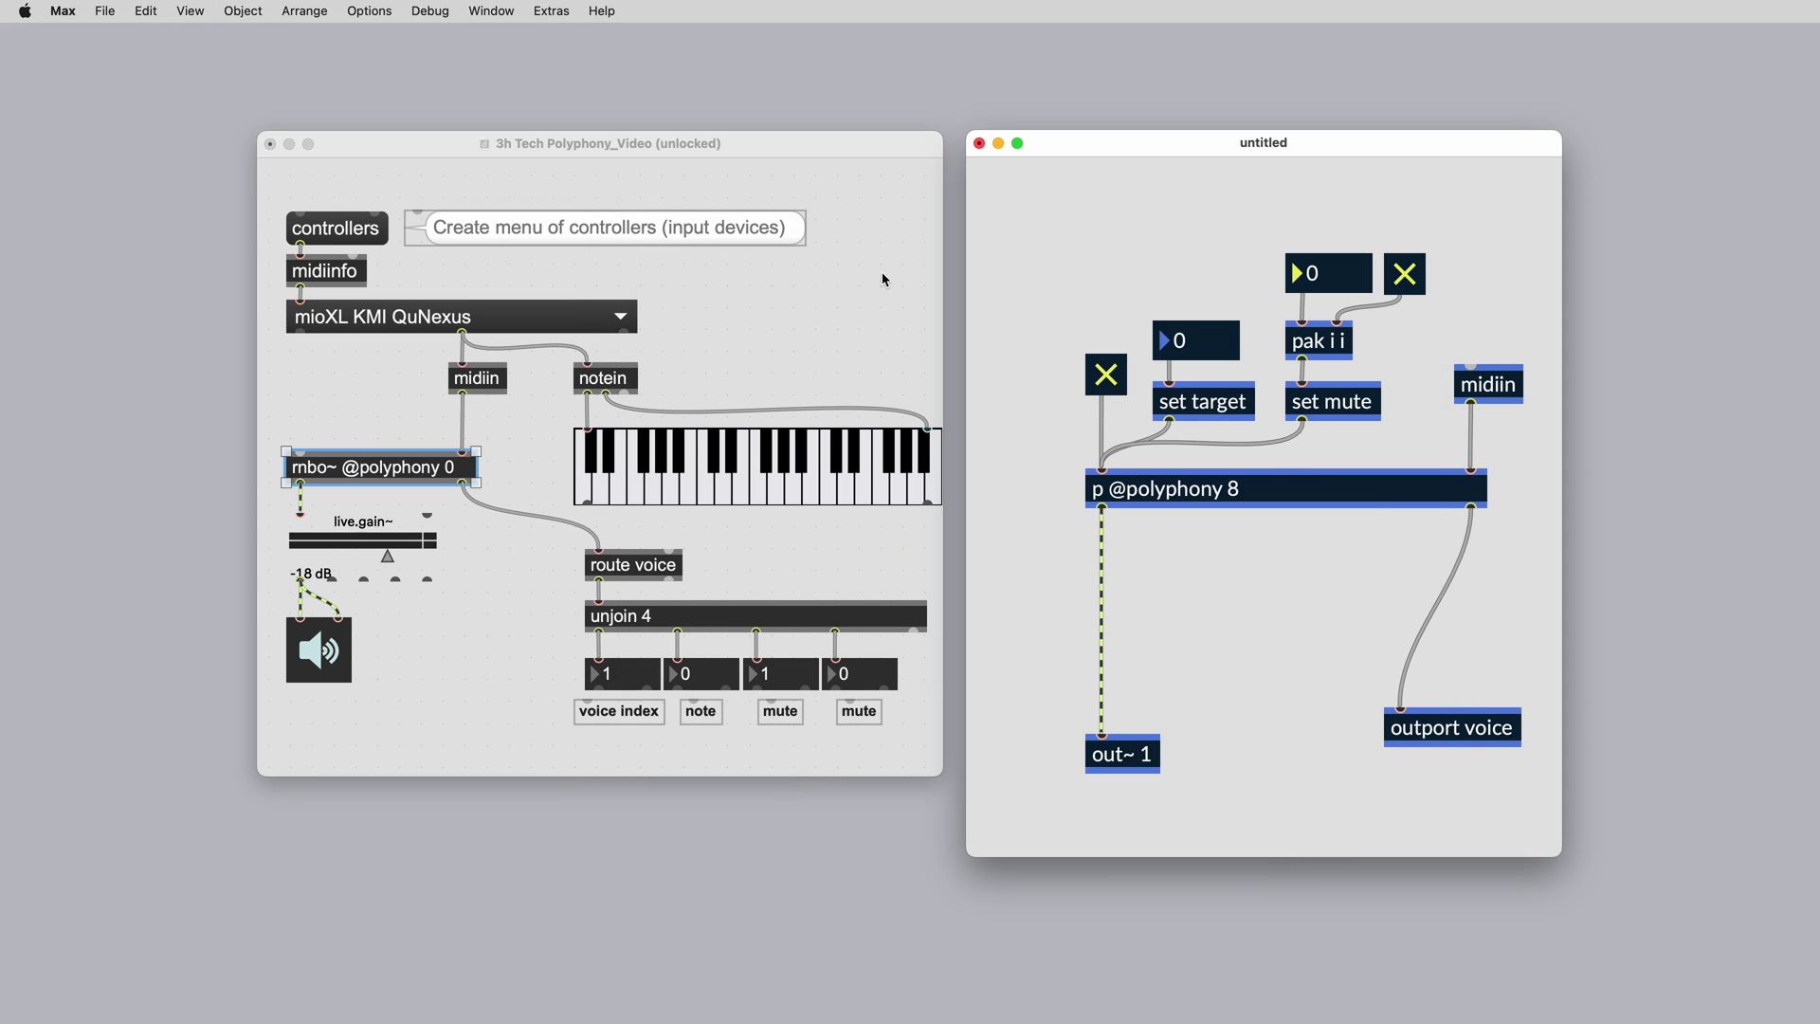
double_click(1279, 492)
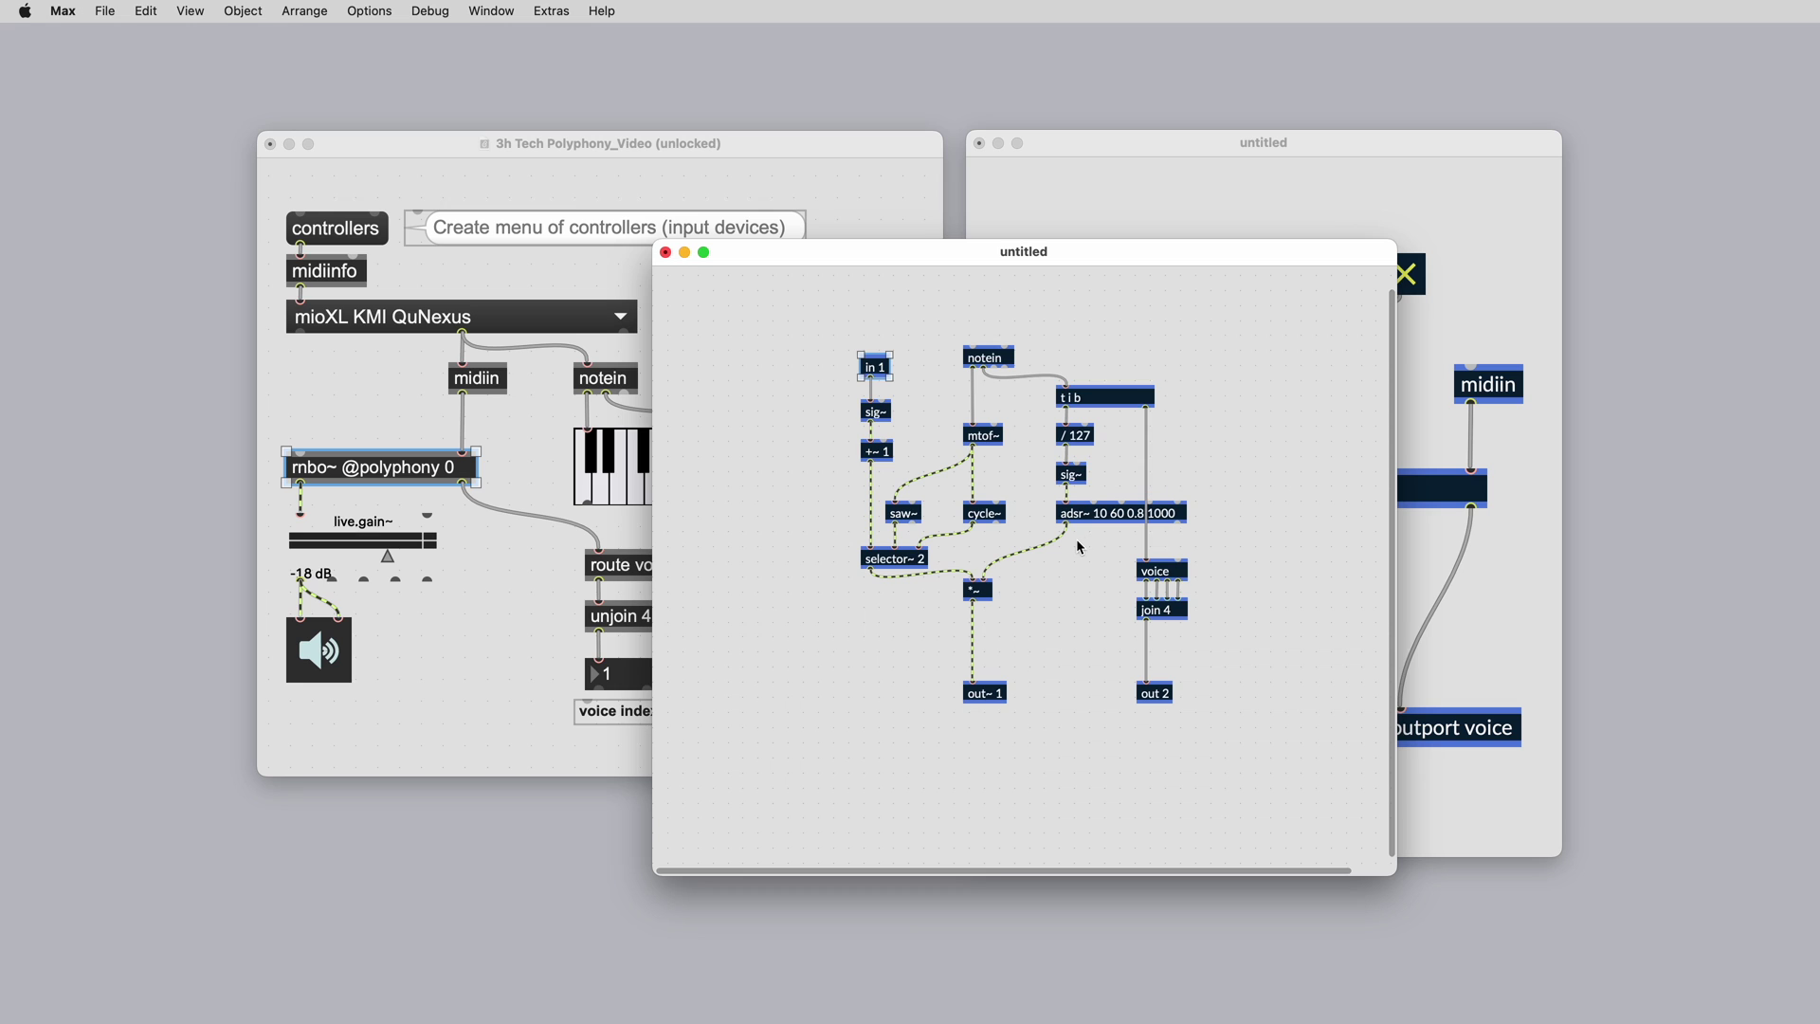
scroll(1080, 547, "up", 5)
scroll(1079, 546, "up", 3)
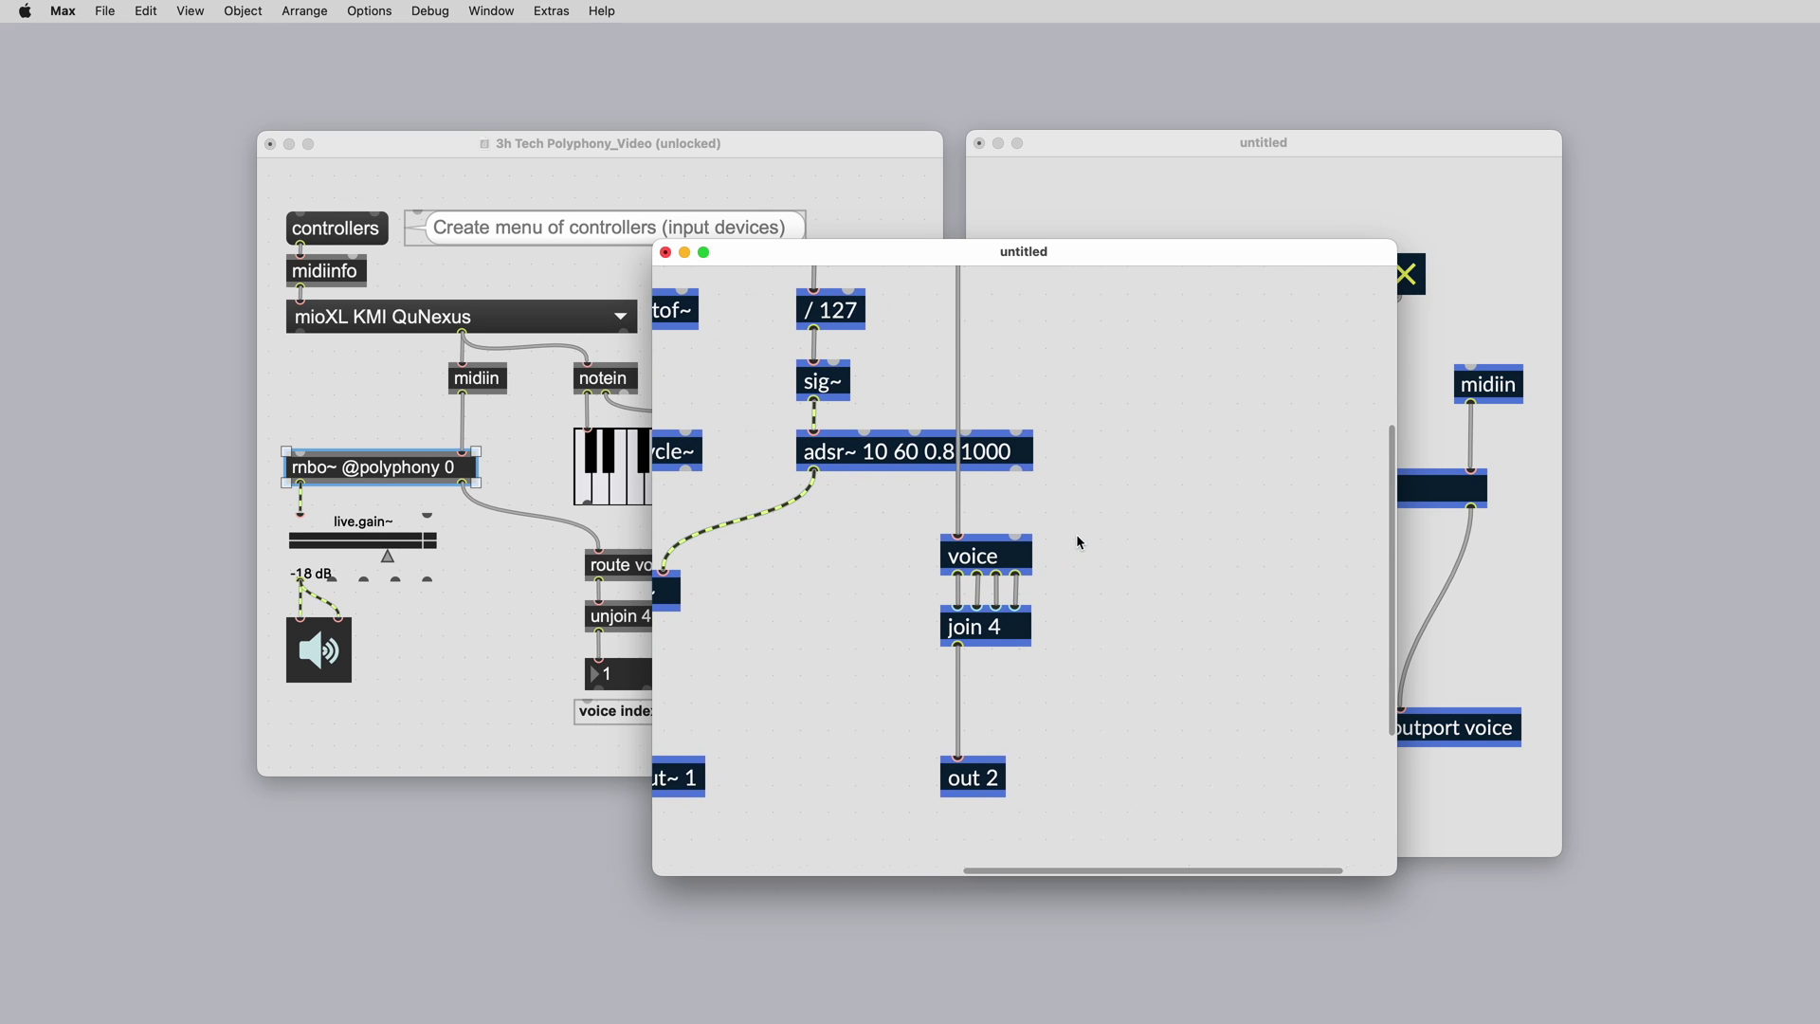
scroll(1080, 544, "right", 2)
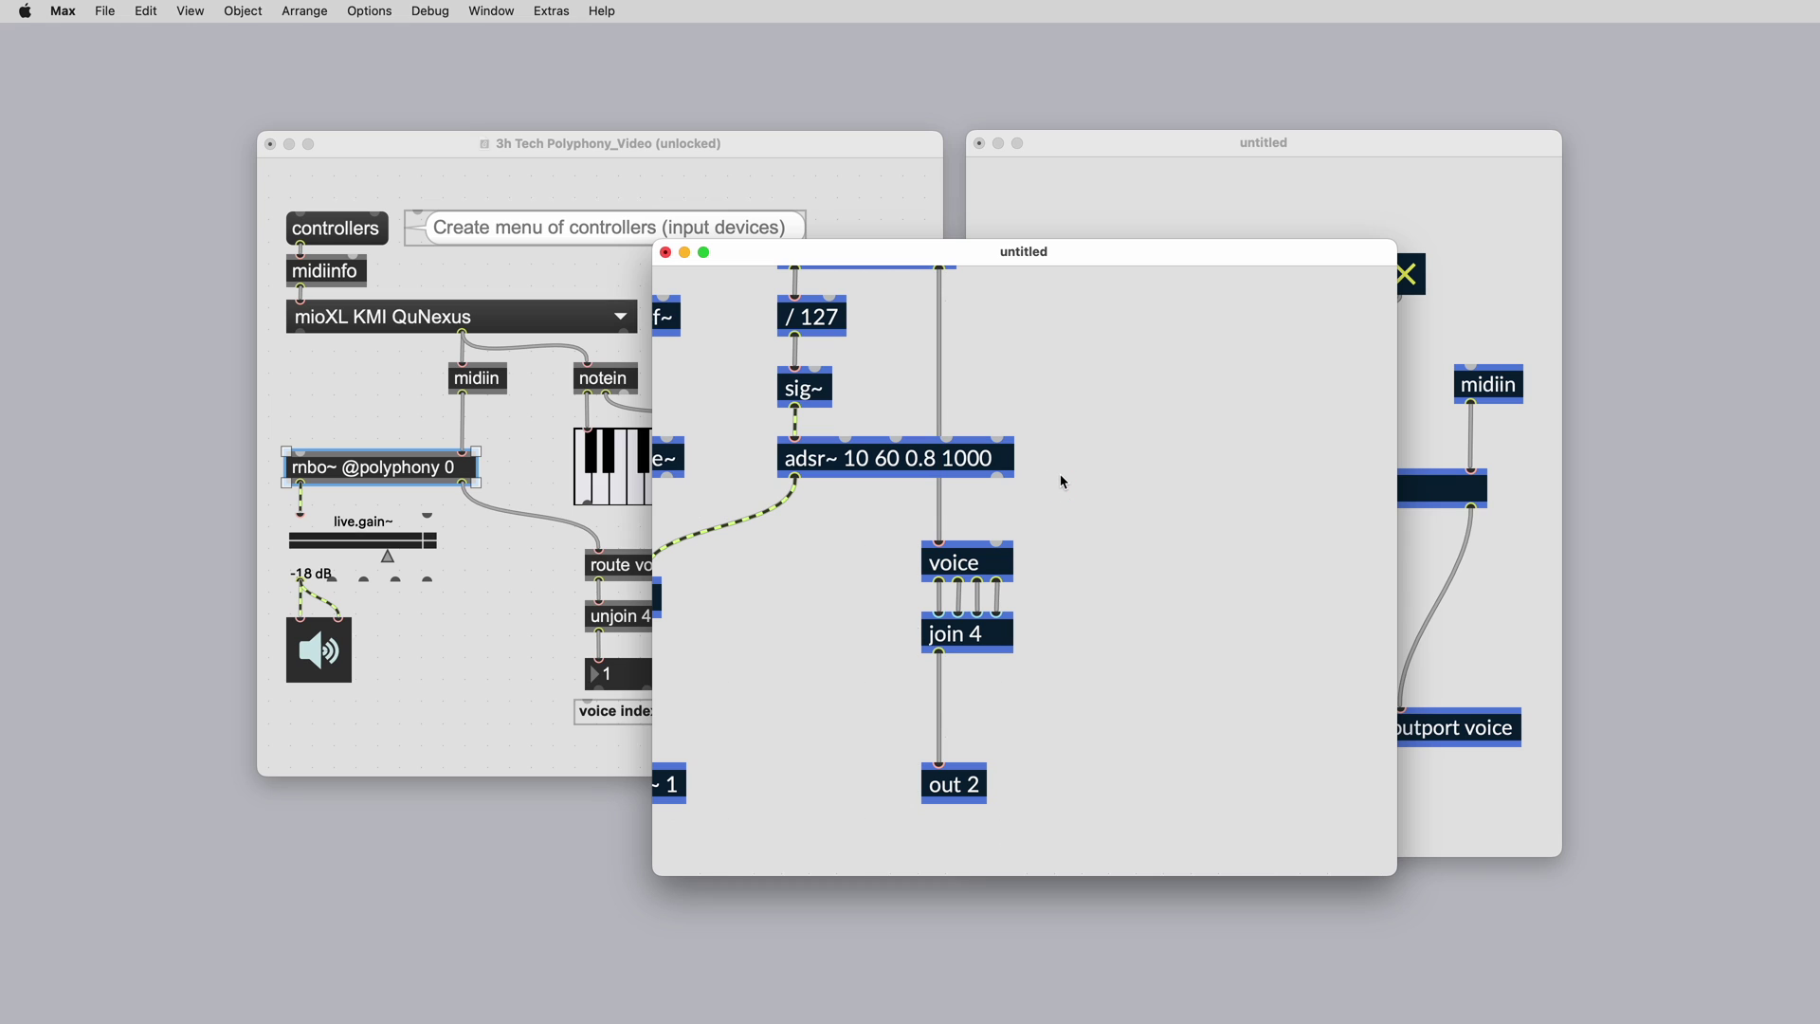
type("n")
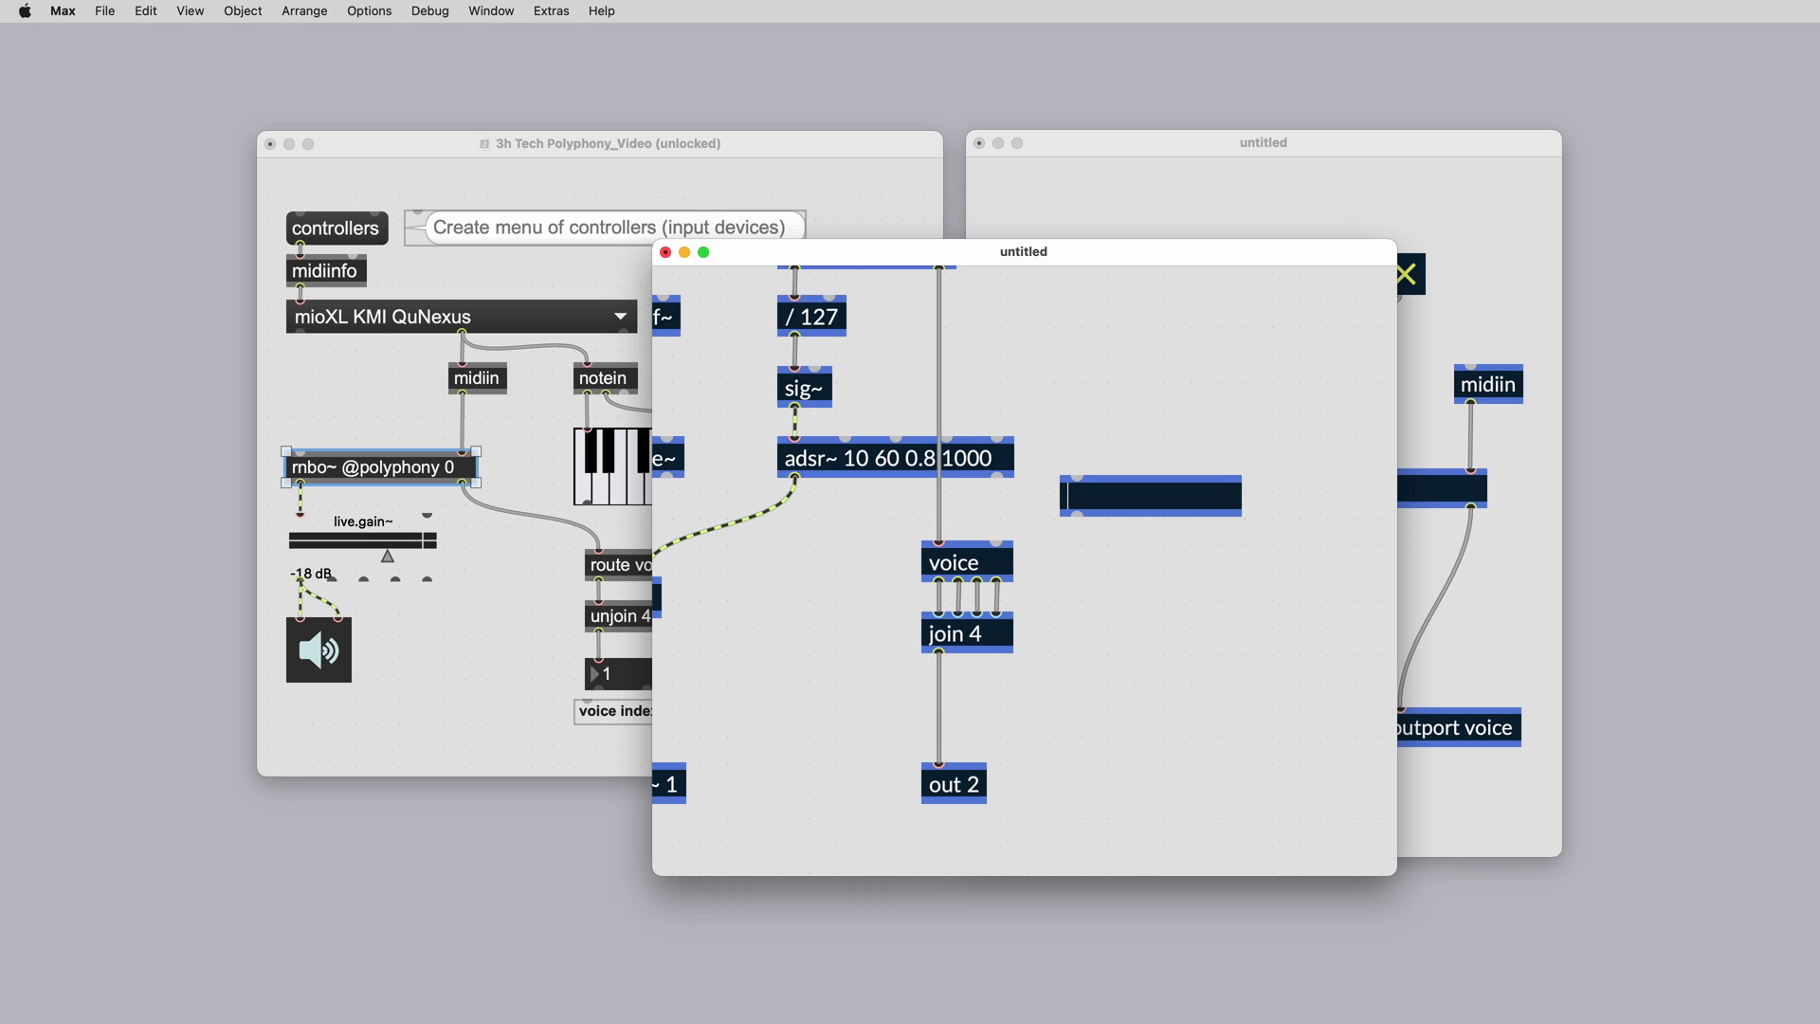
type("t b b")
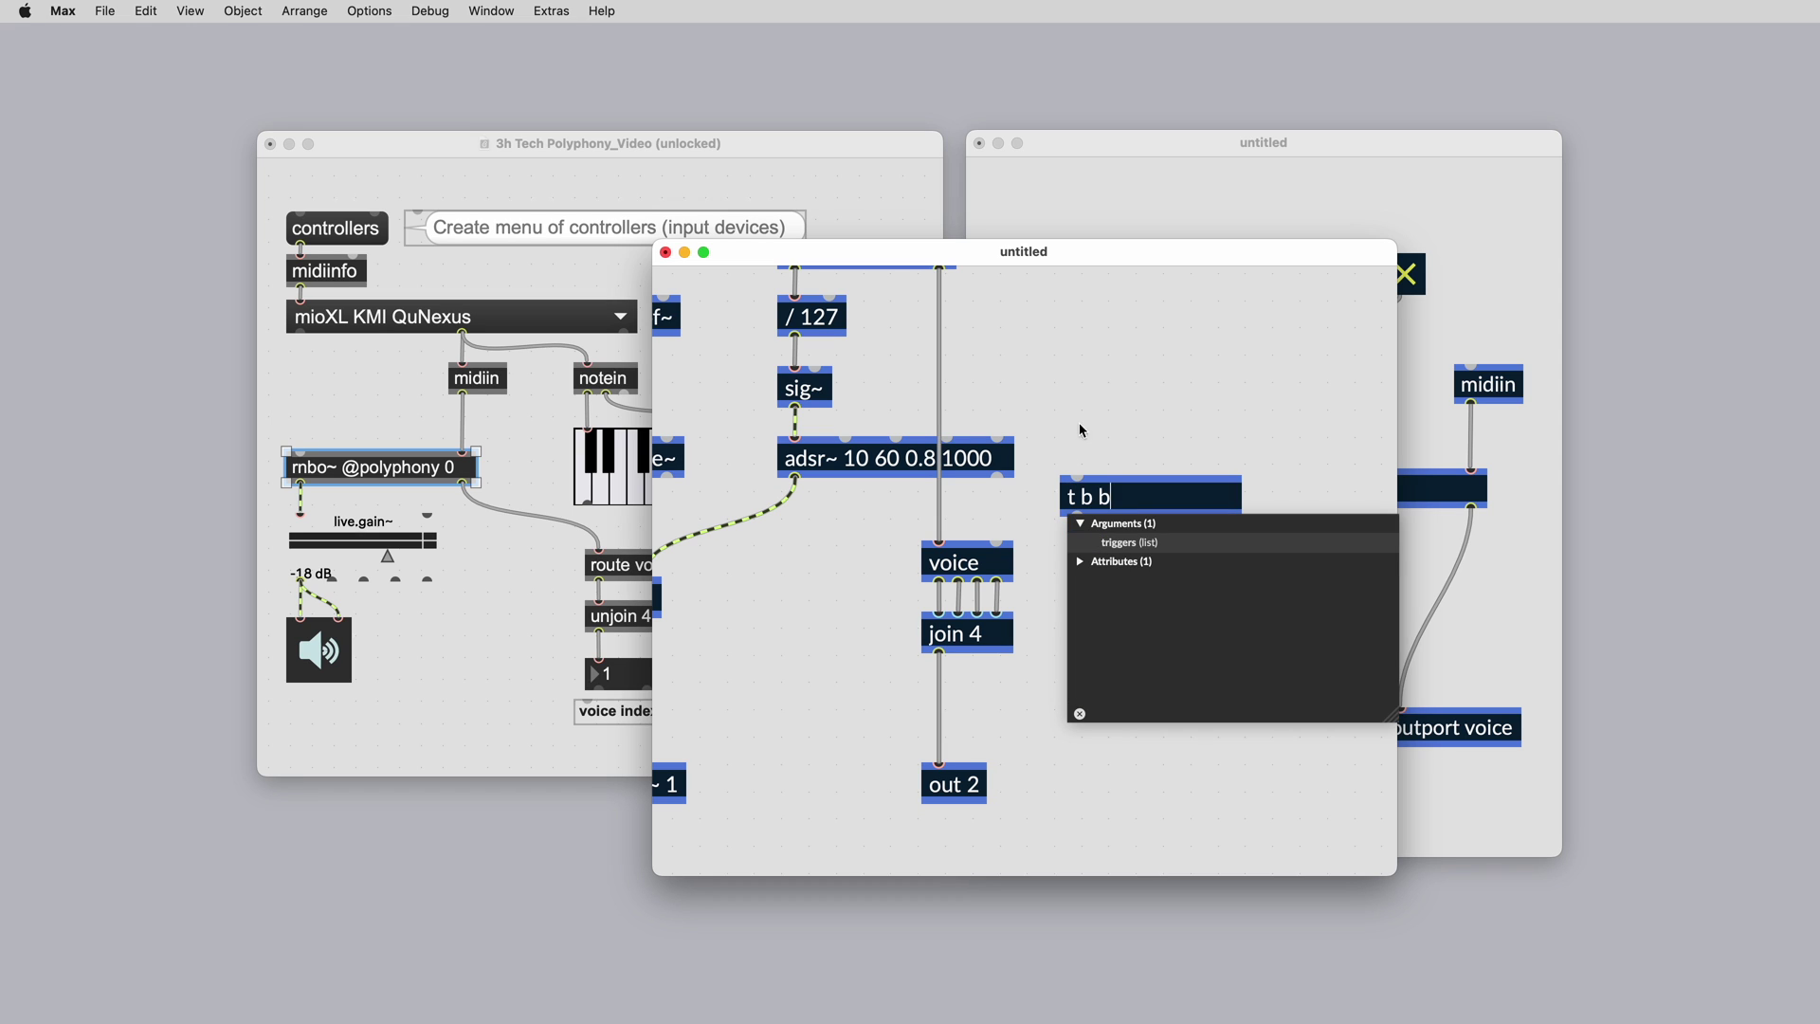
key("Return")
mouse_move(1005, 478)
left_mouse_down()
mouse_move(1071, 488)
mouse_move(1001, 540)
mouse_move(937, 542)
left_mouse_up()
Wire t b b's outlets into both voice inlets and return to the main polyphony patch.
left_click(1071, 484)
left_click(1001, 542)
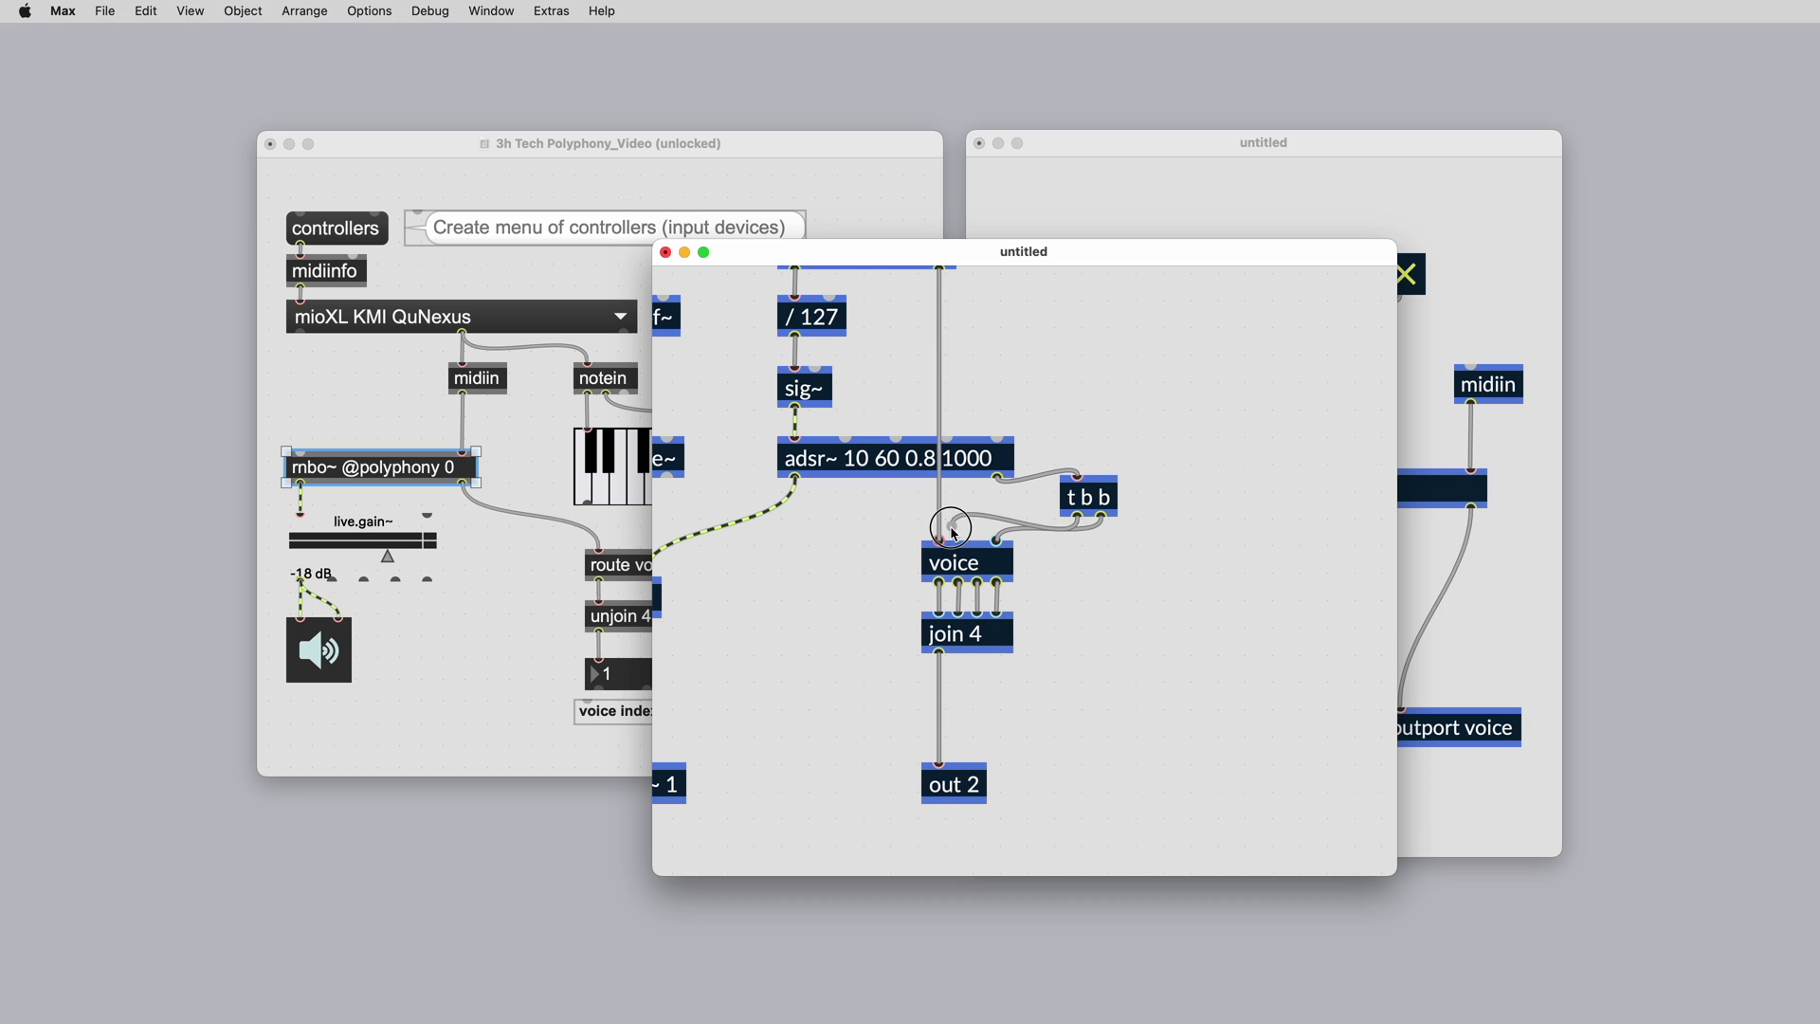
left_click(938, 542)
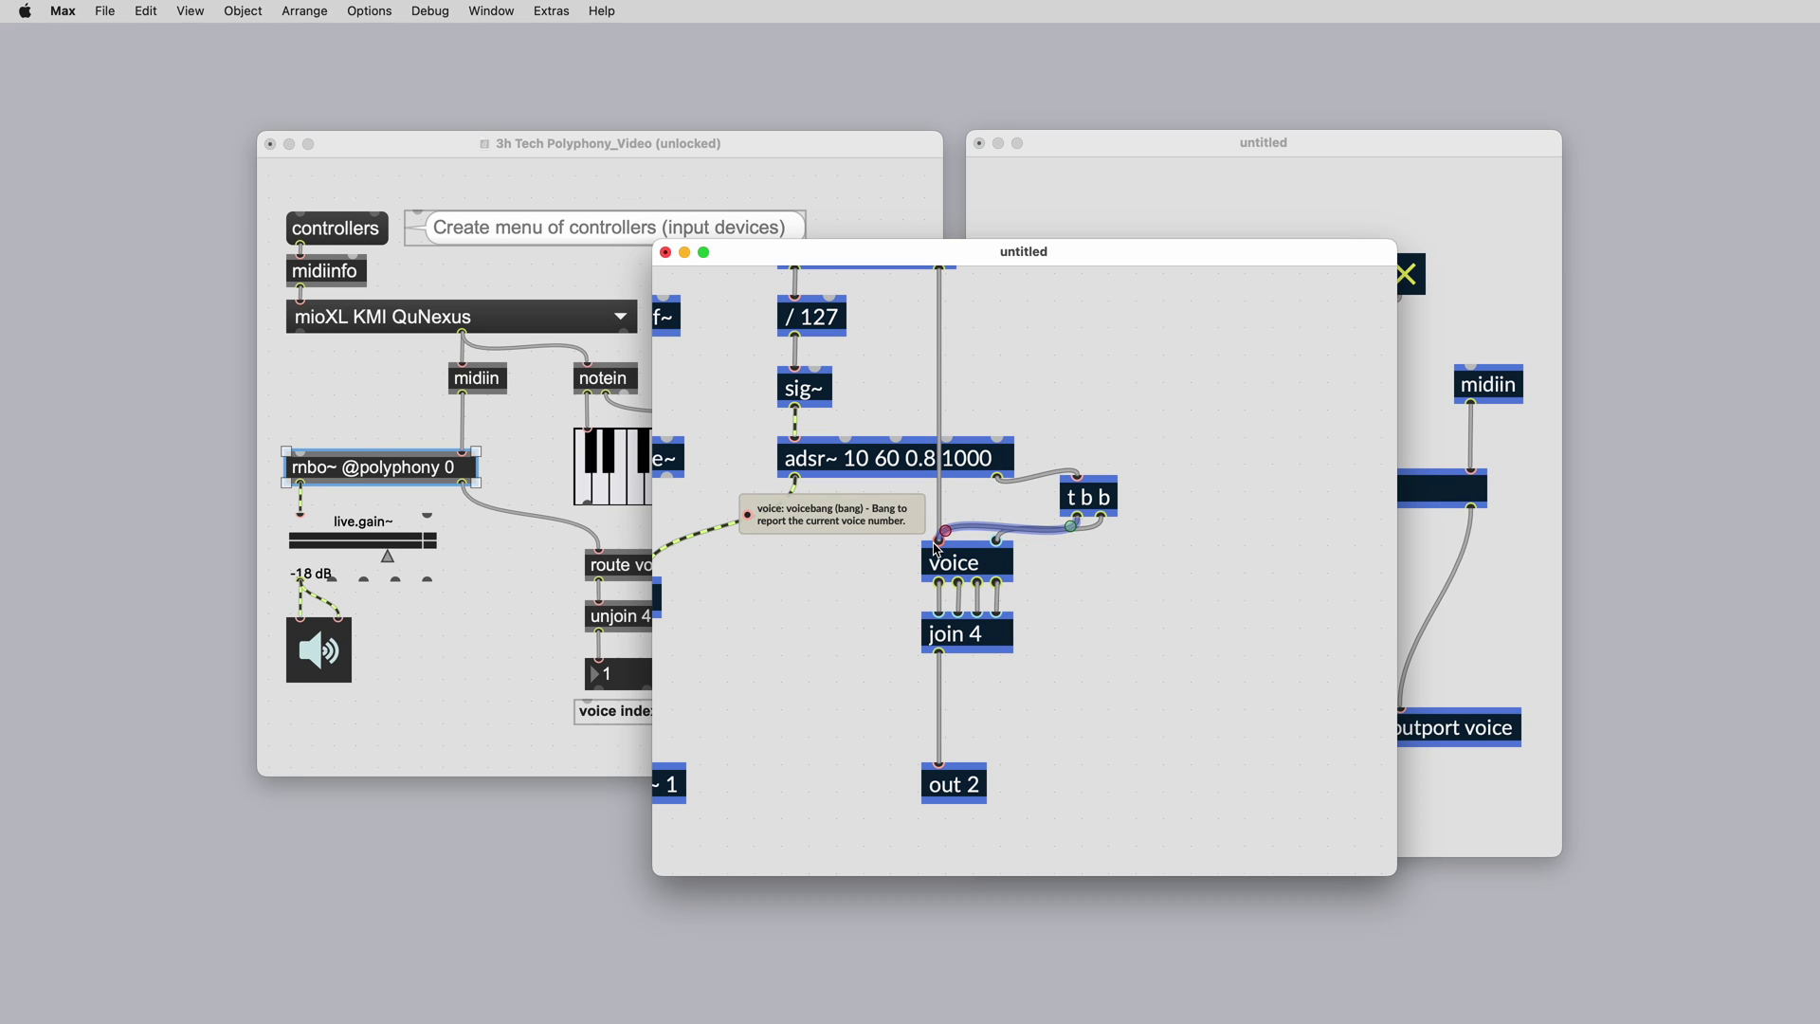
left_click(858, 206)
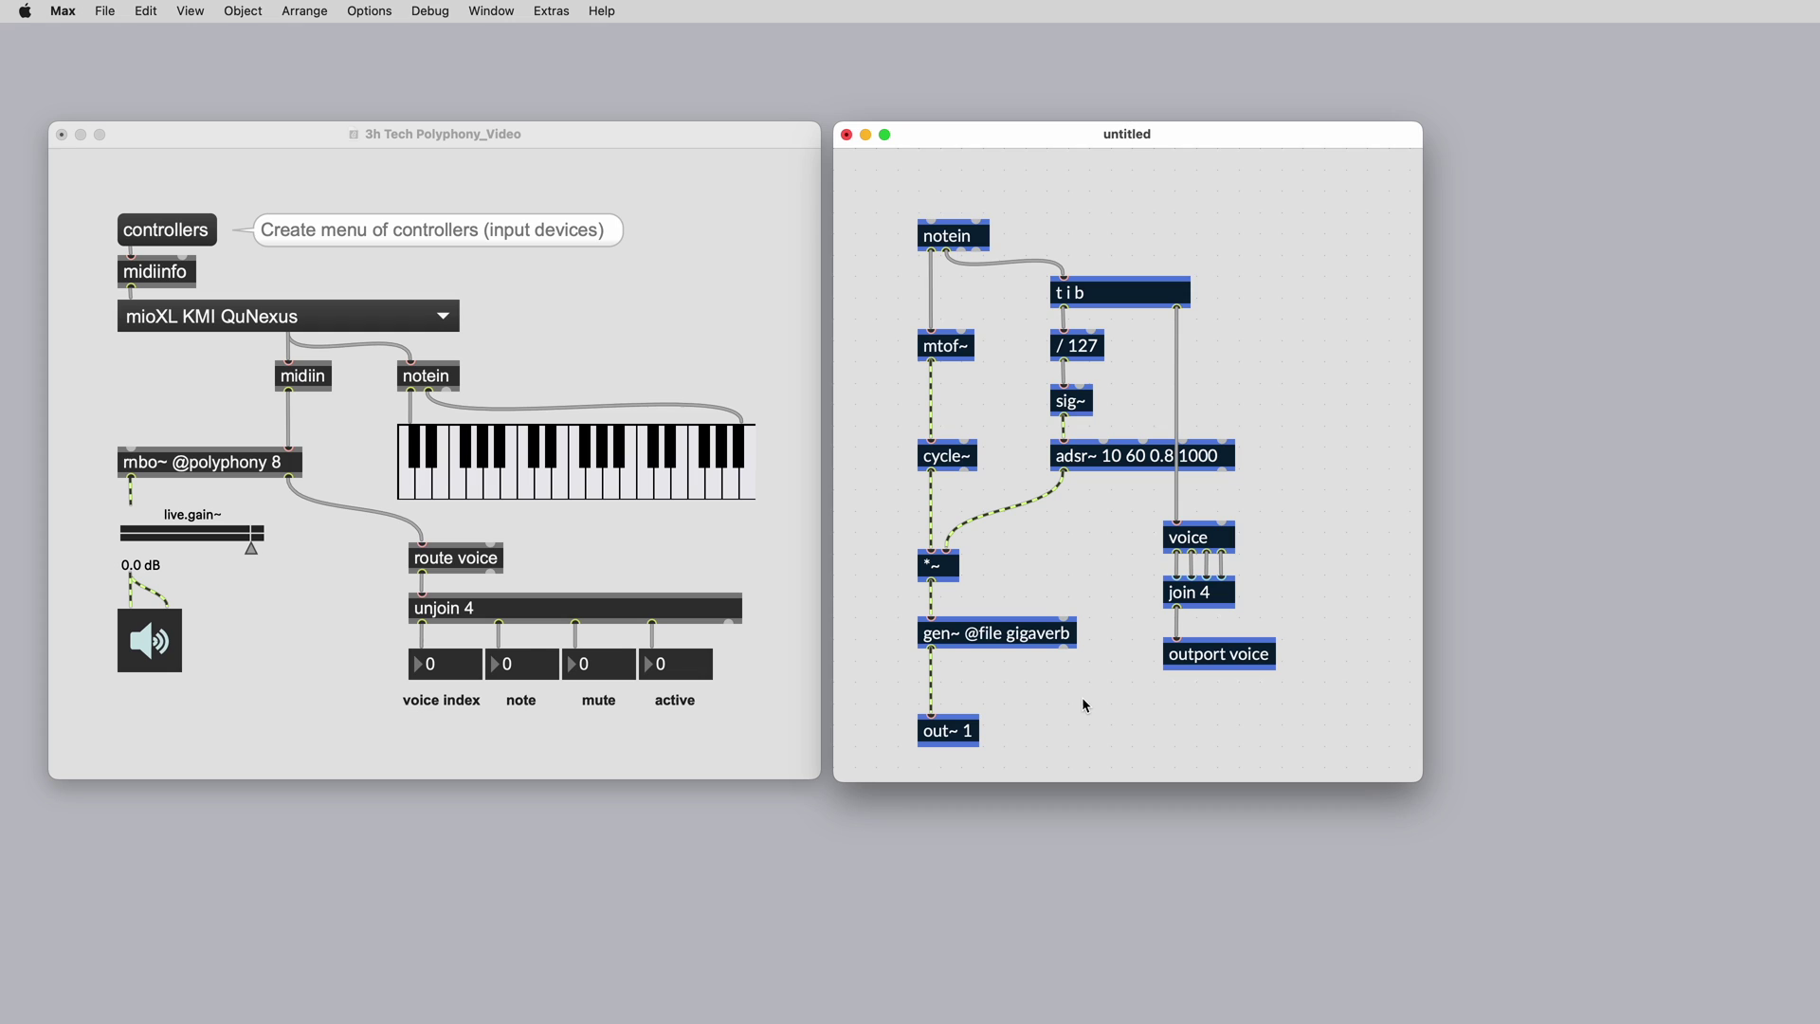
Add a silencedetector~ beside out~ 1 fed by the gigaverb output.
key("n")
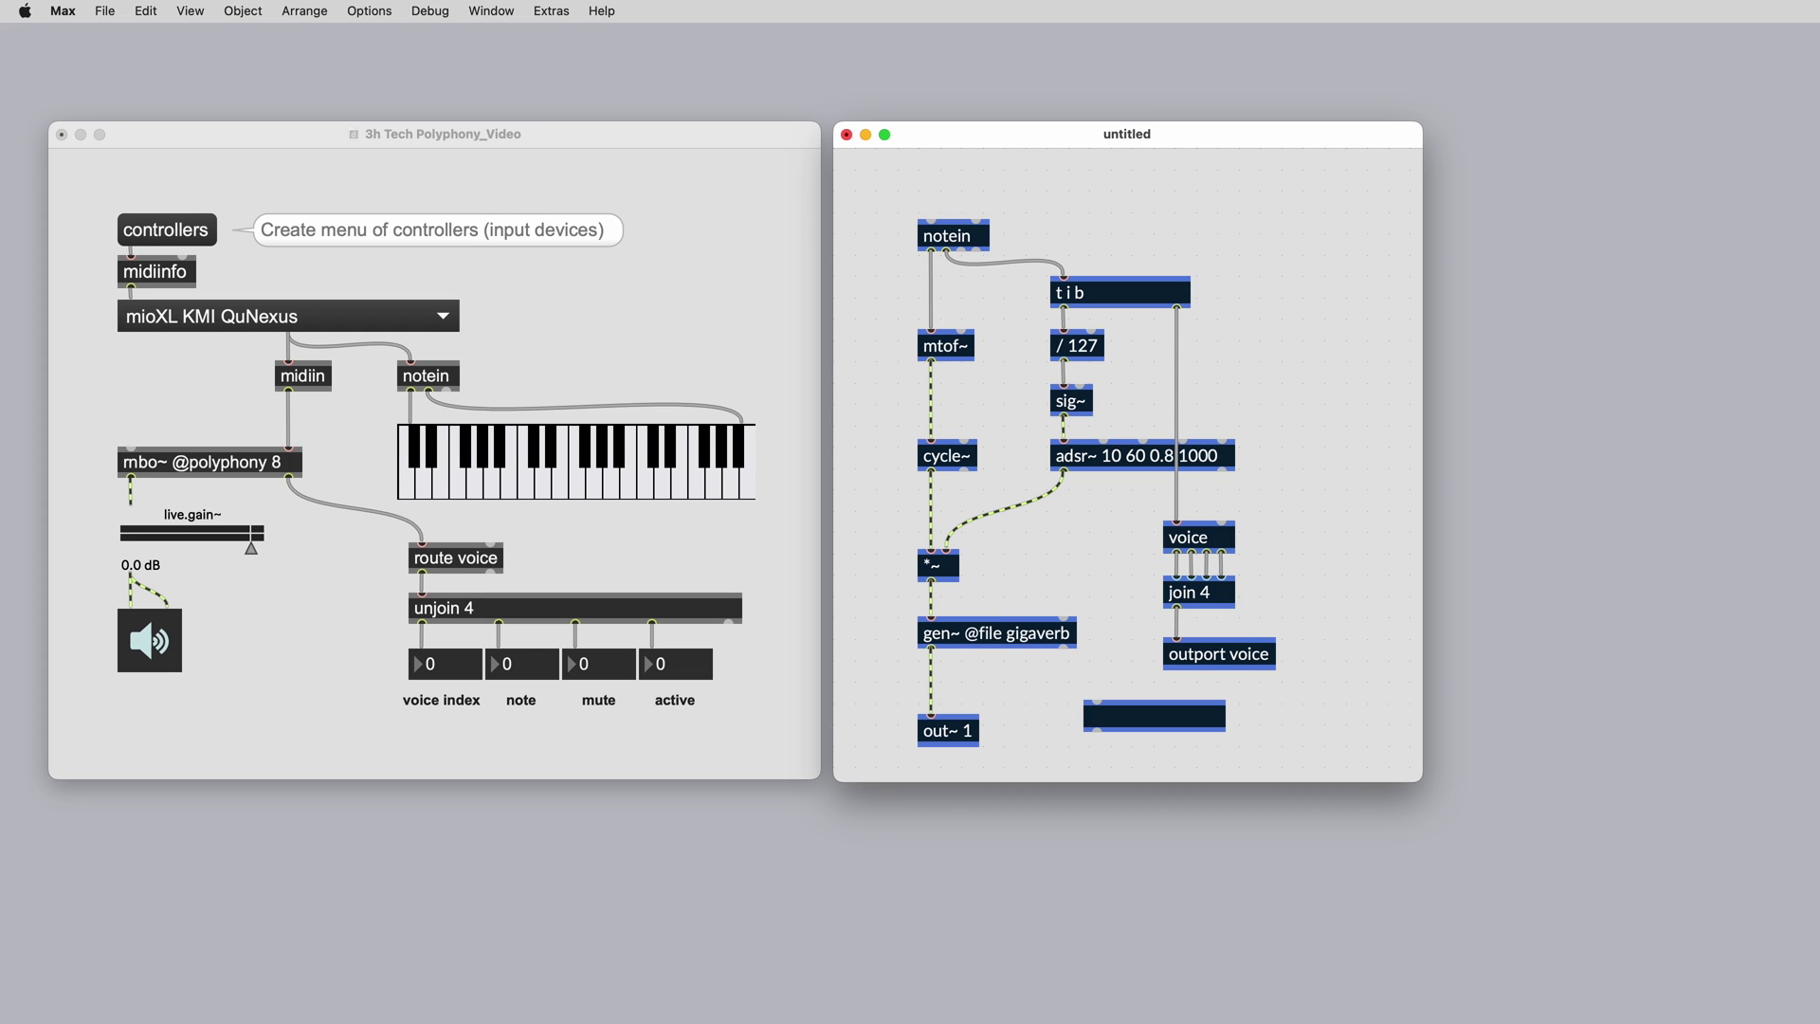
type("si")
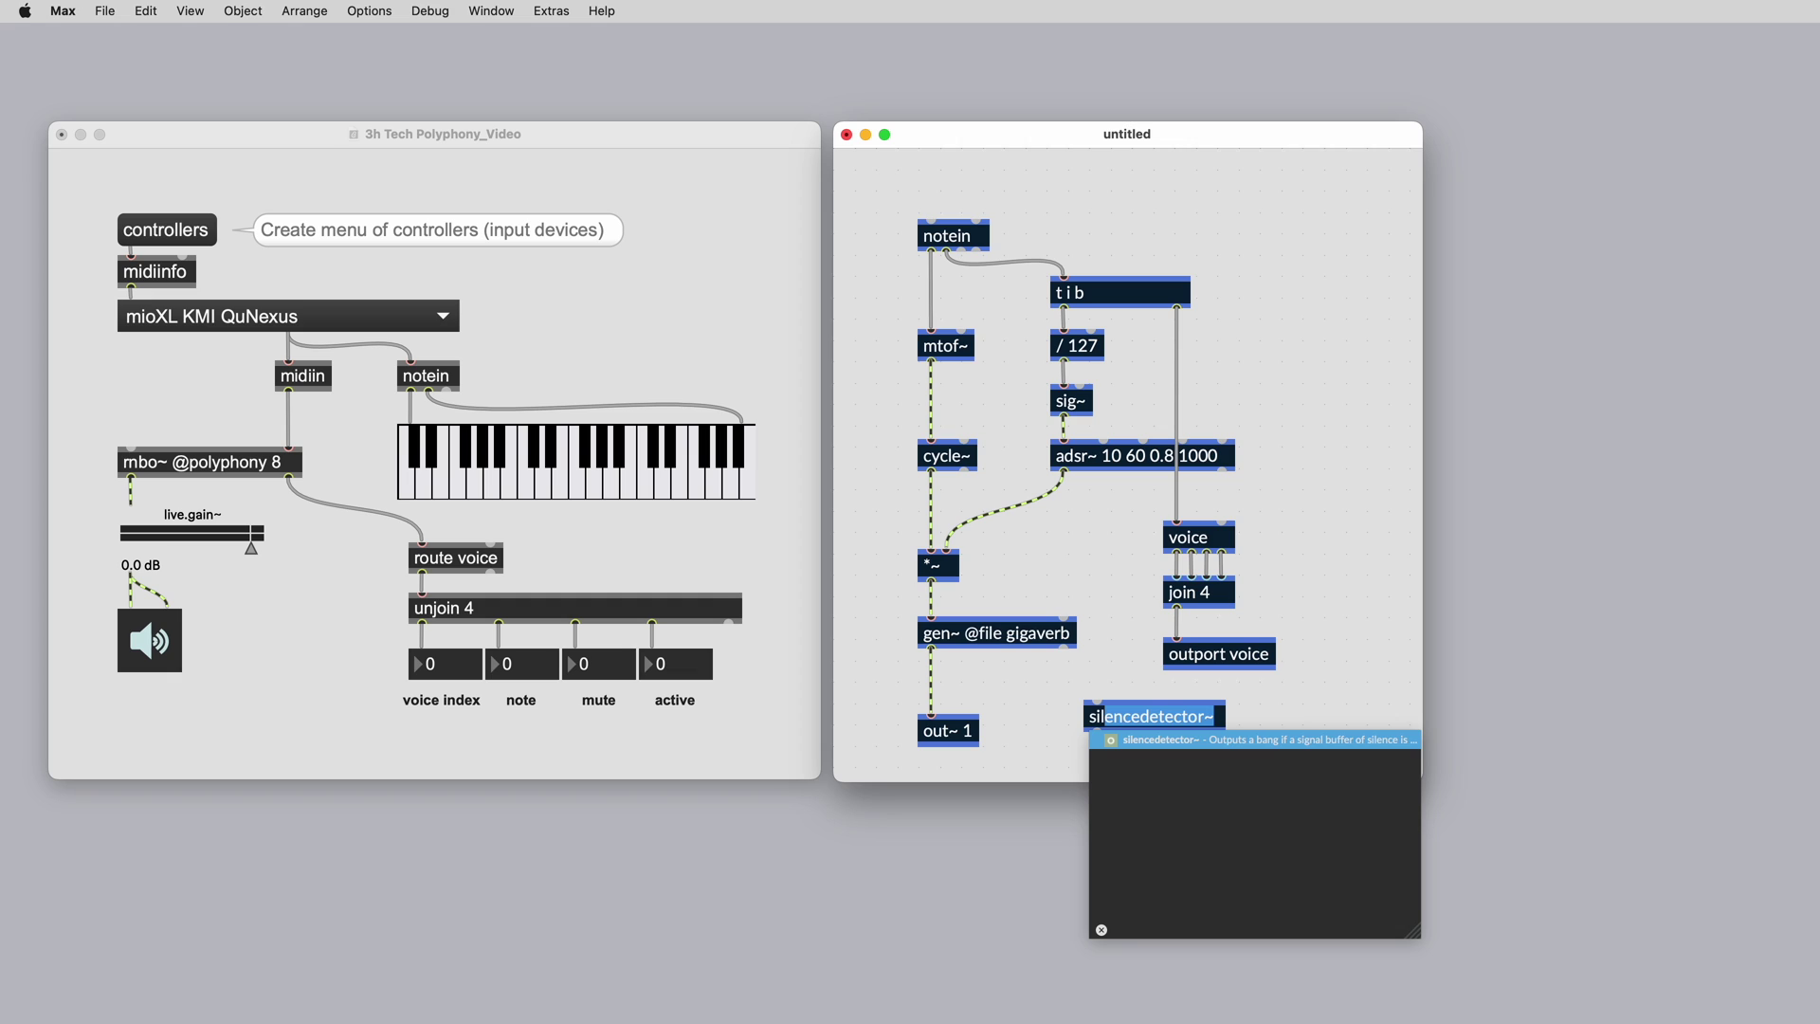
key("Return")
left_click(1075, 706)
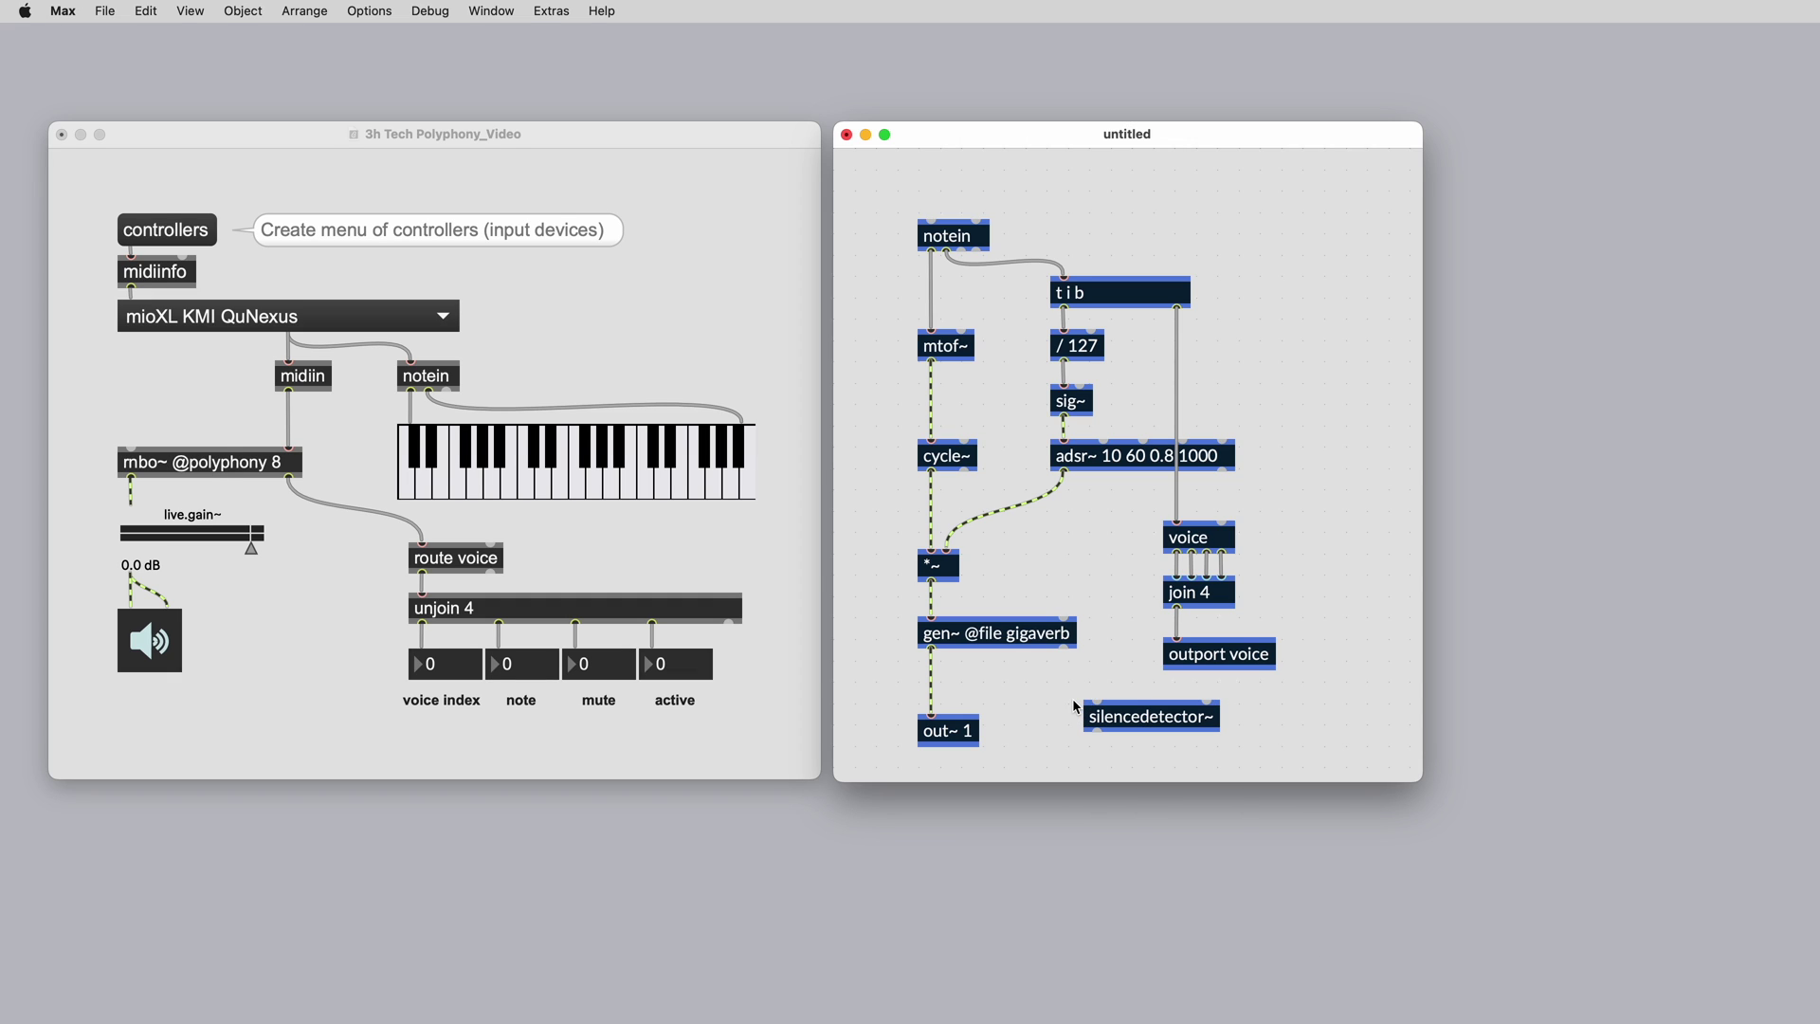
left_click_drag(1138, 716, 1076, 730)
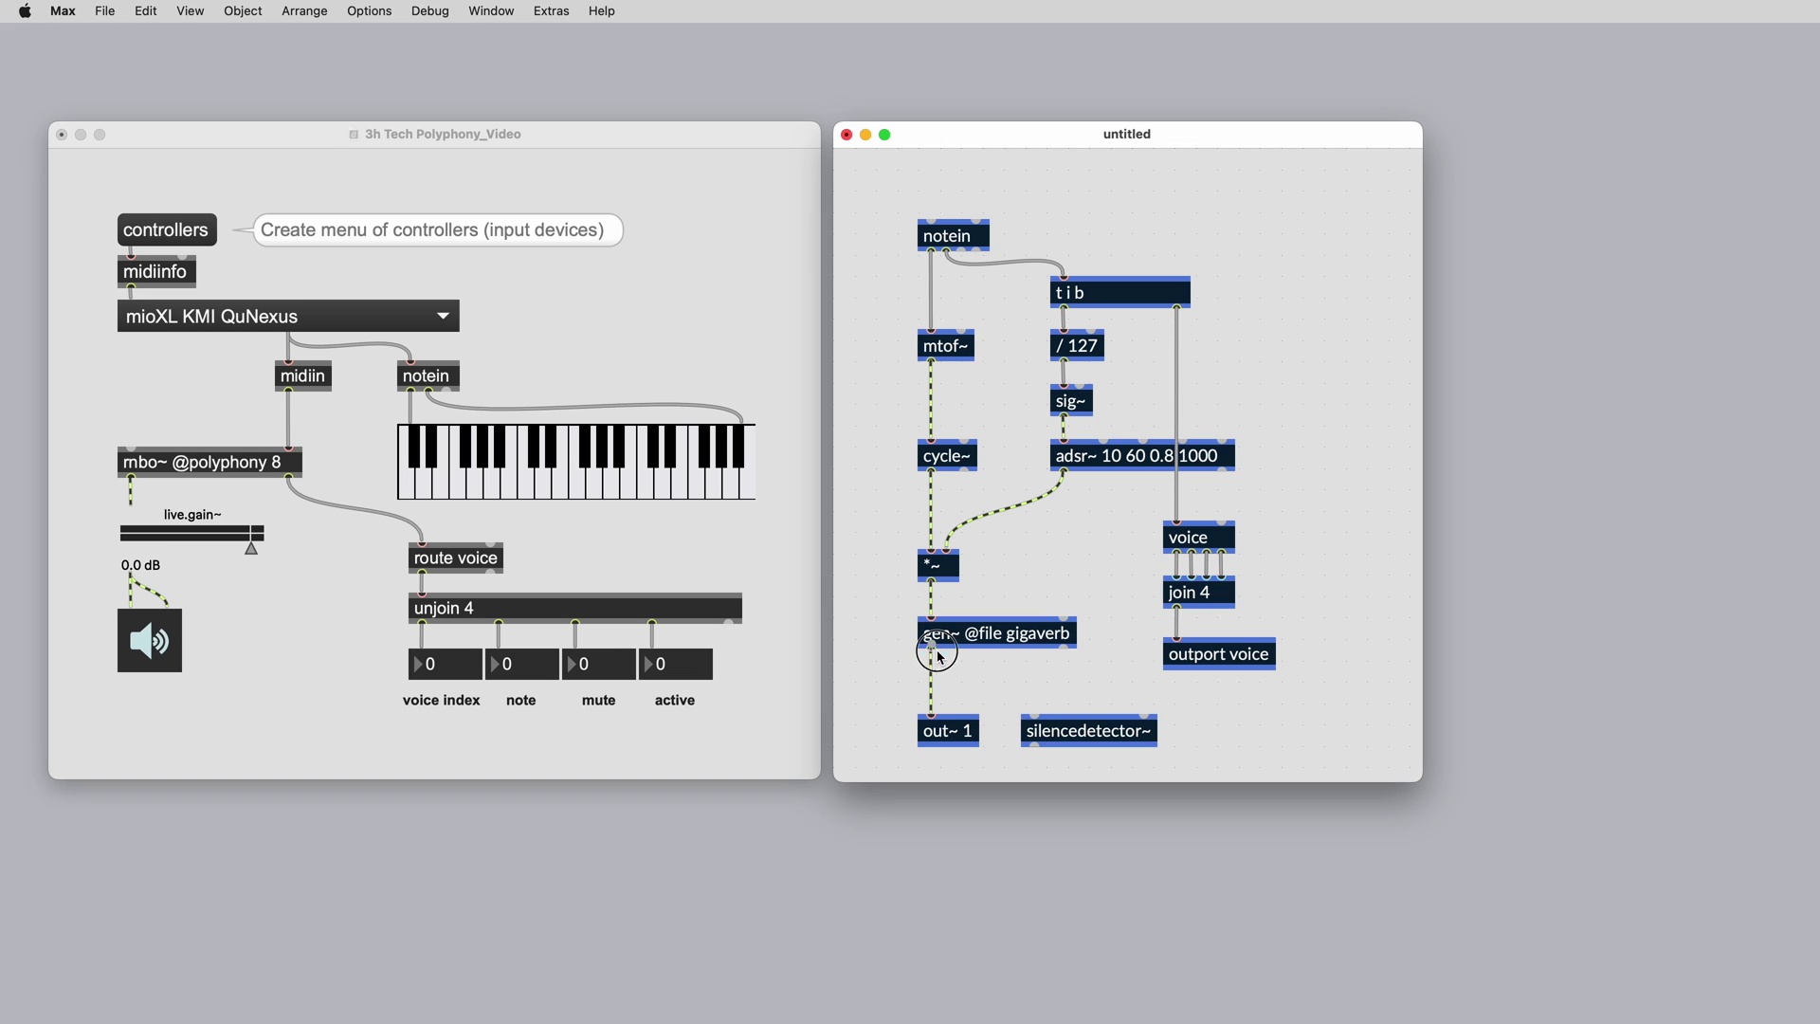
left_click_drag(931, 649, 1031, 719)
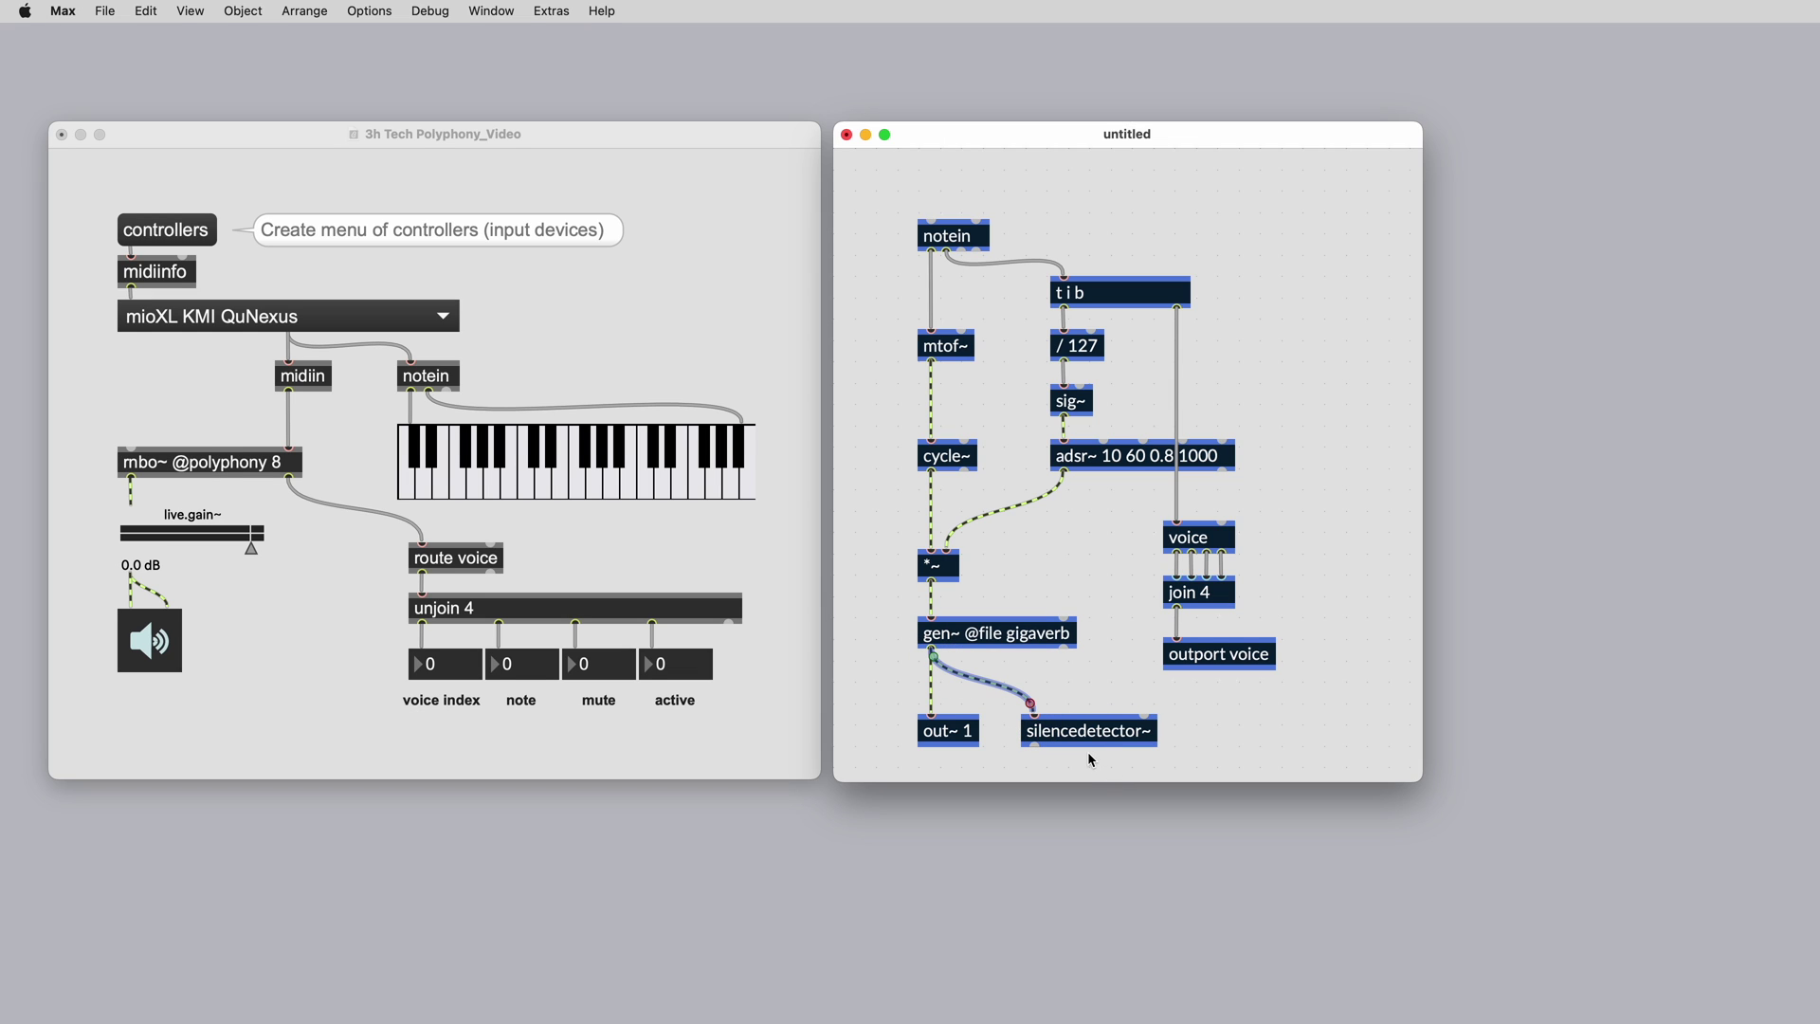
Cord silencedetector~ into voice's right inlet with a neatly routed, repositioned cord.
mouse_move(1037, 745)
left_mouse_down()
mouse_move(1225, 547)
mouse_move(1220, 521)
left_mouse_up()
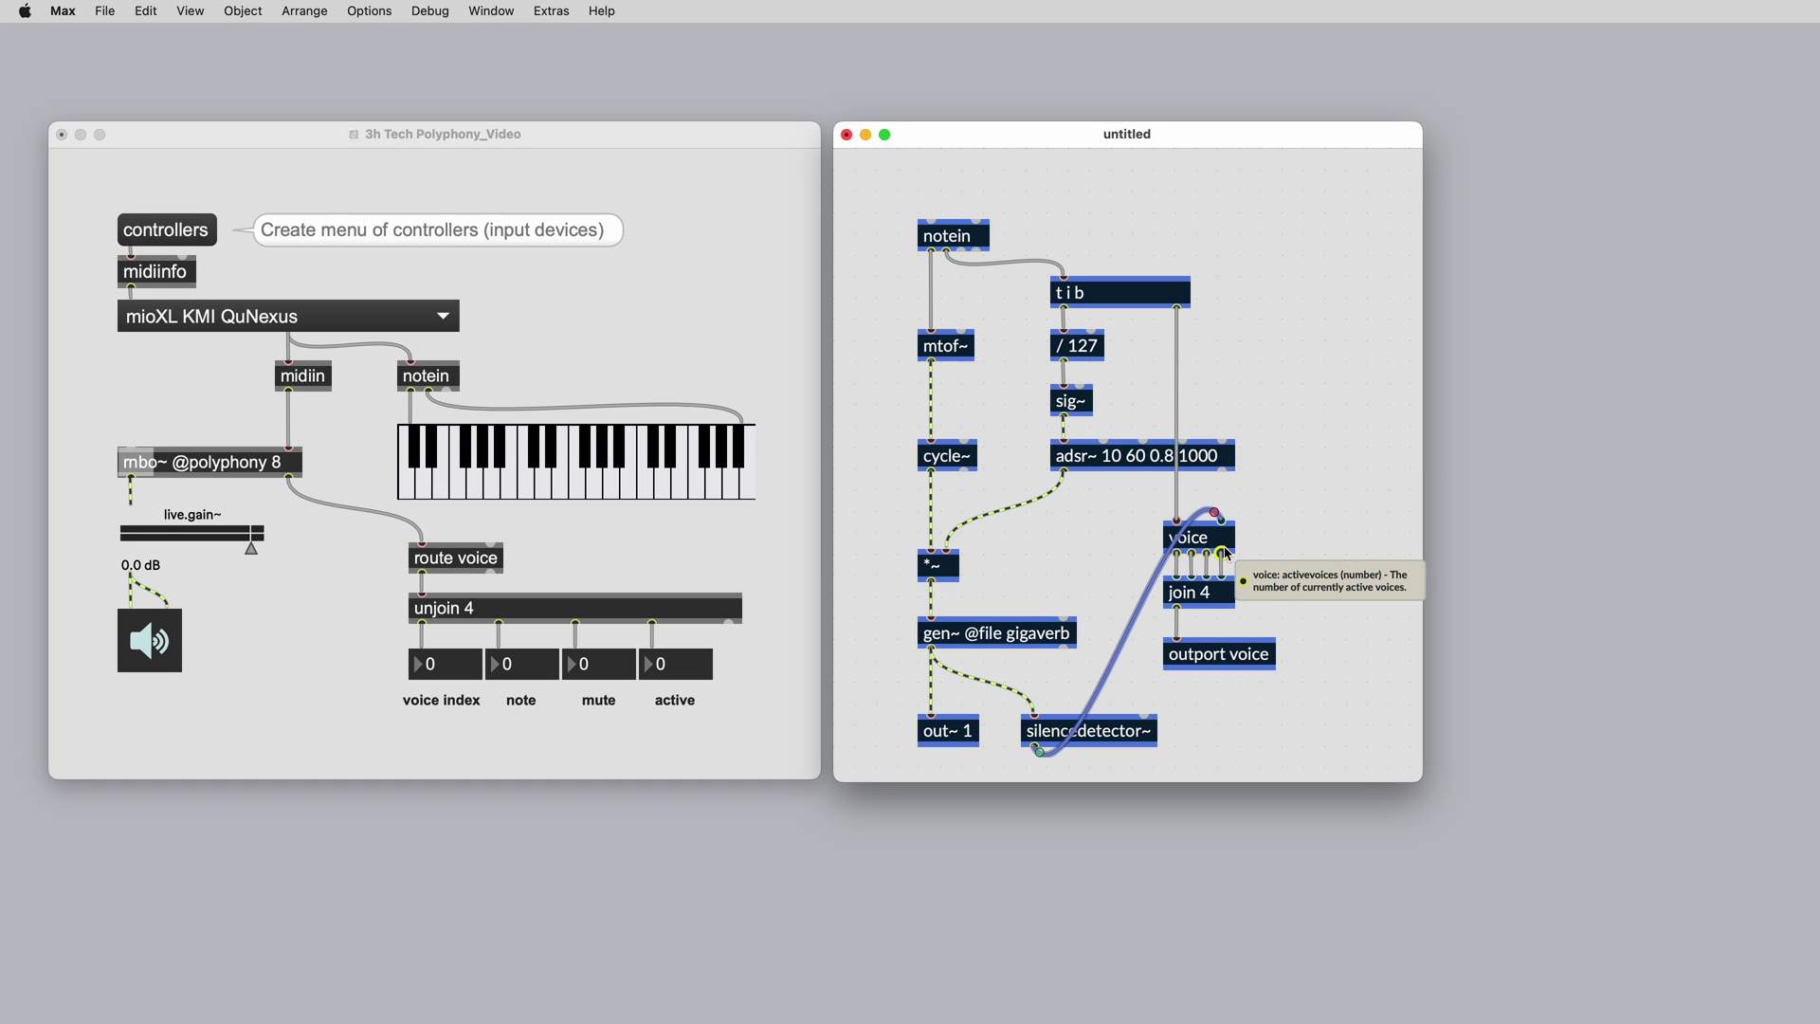
key("ctrl+shift+y")
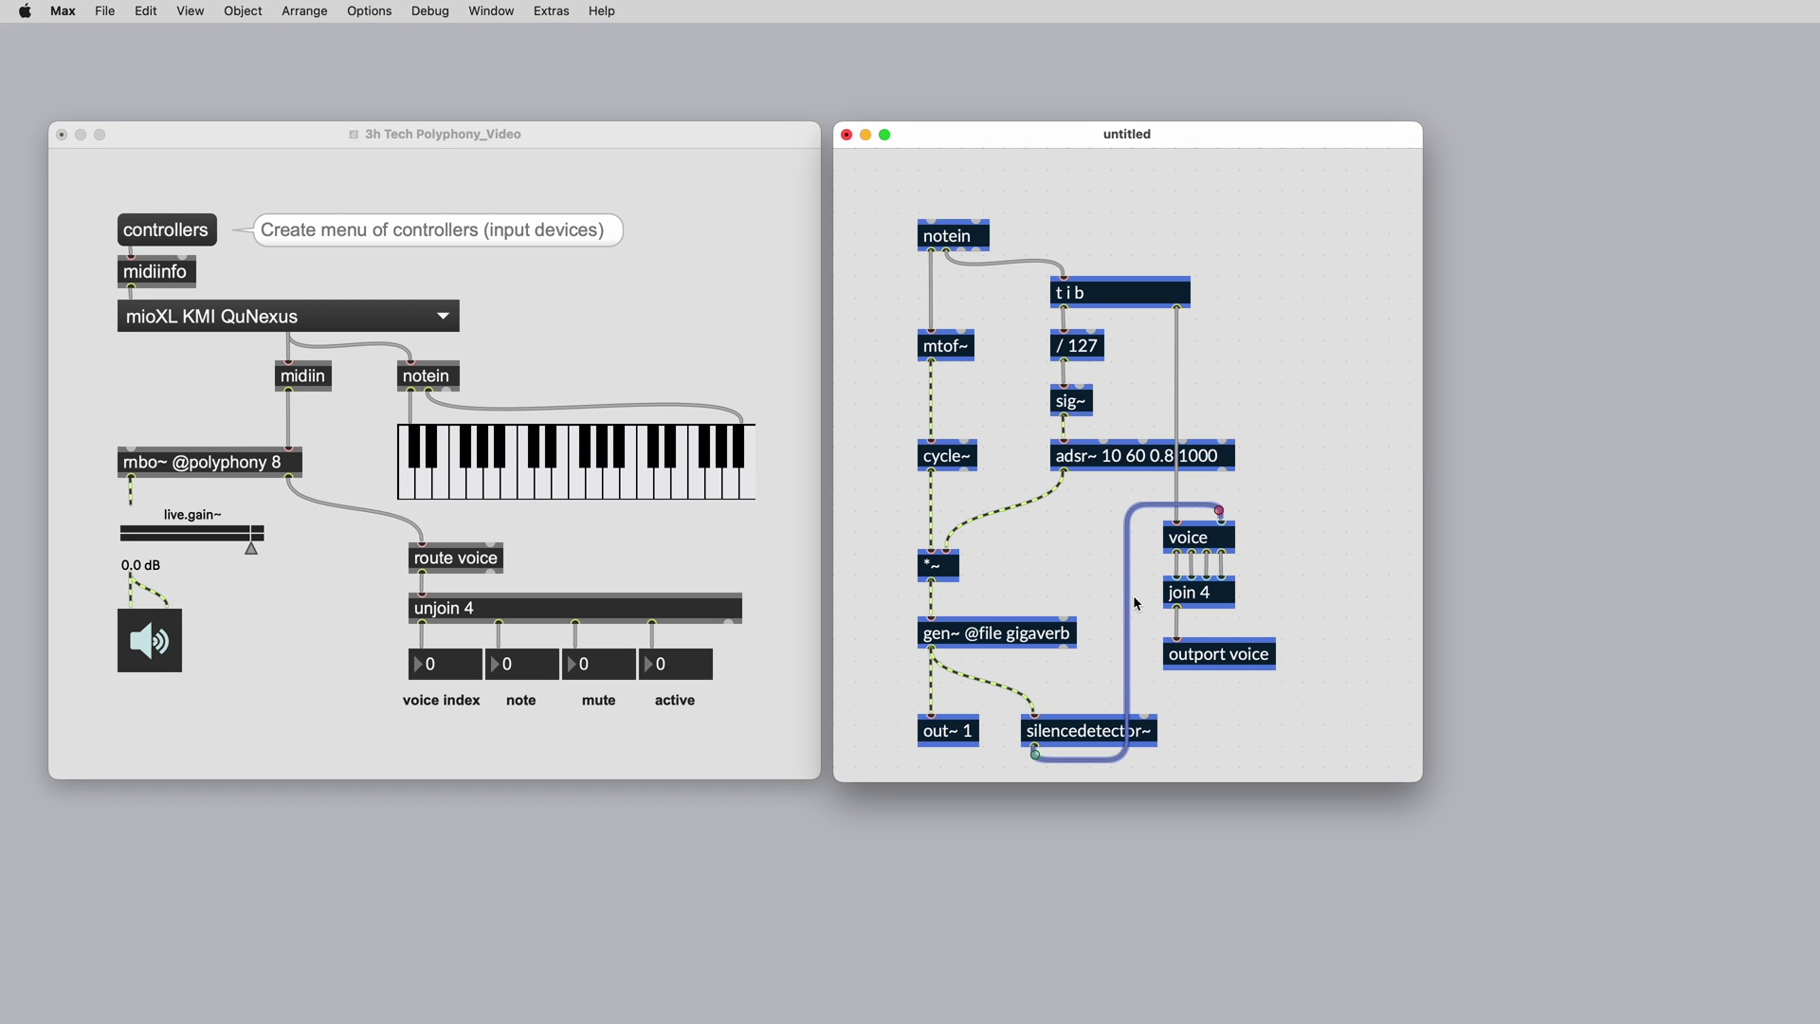
left_click_drag(1131, 604, 1302, 608)
left_click(1334, 615)
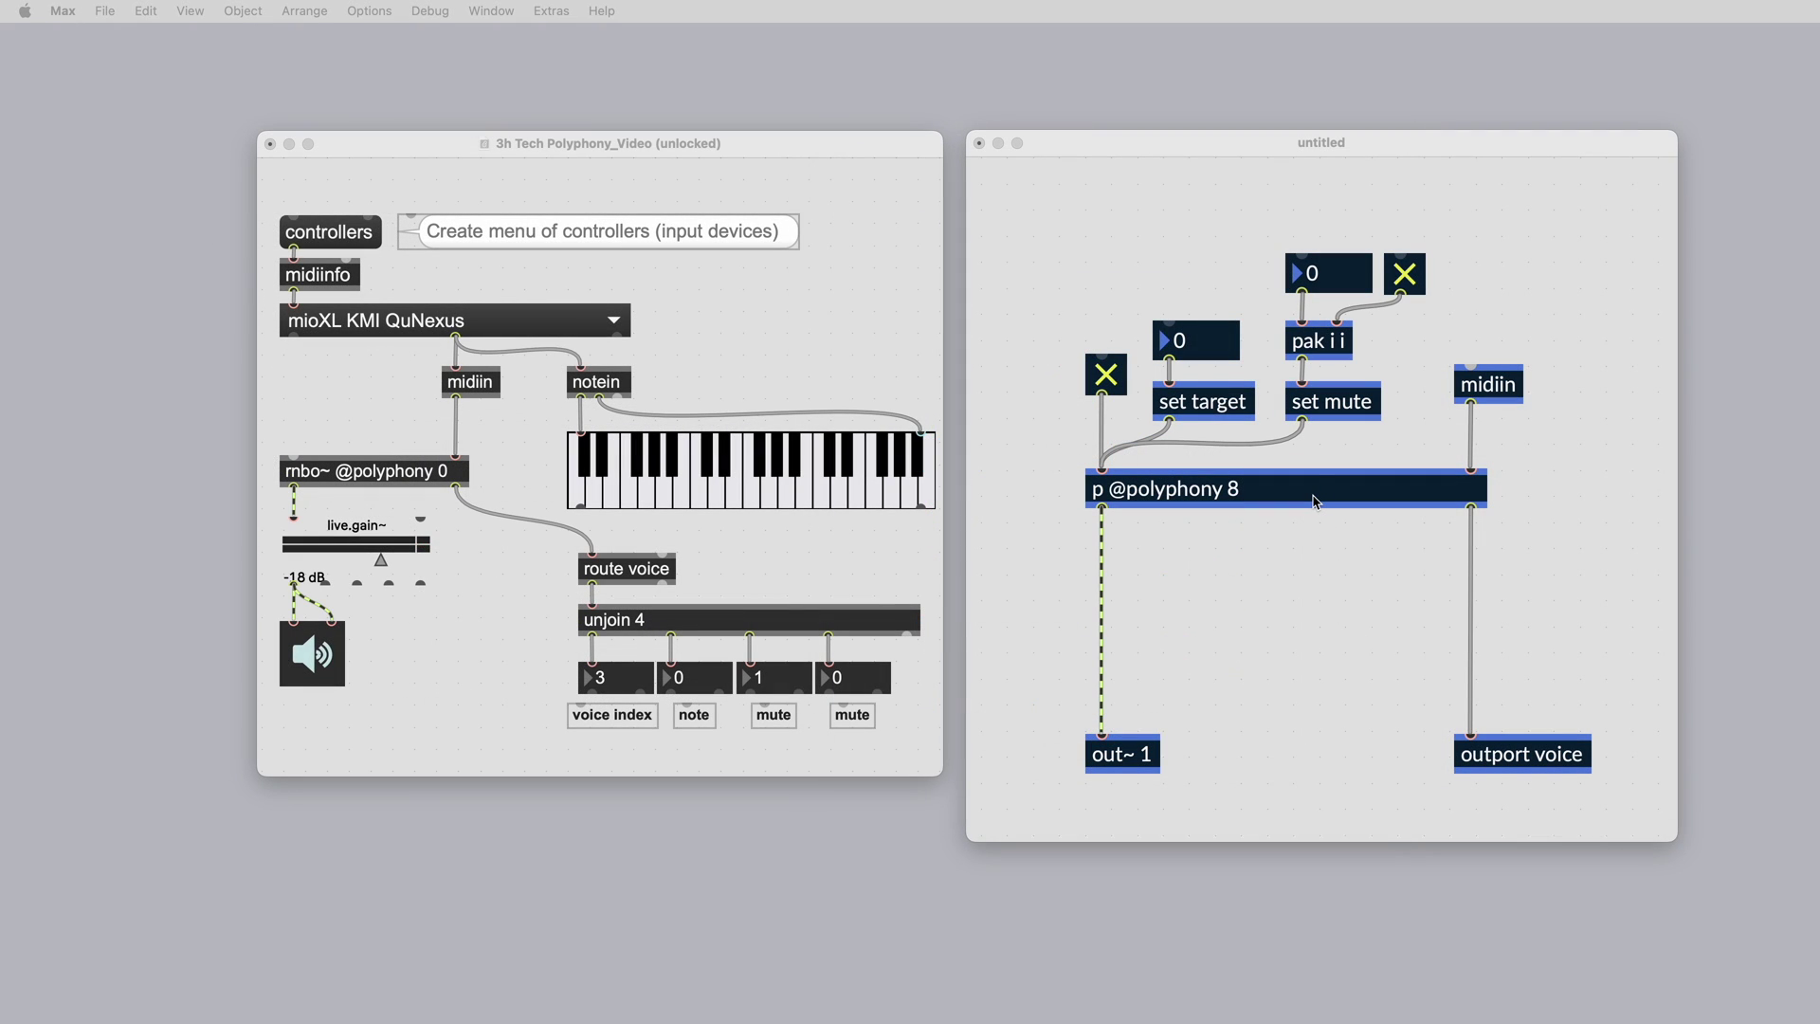
left_click(1314, 500)
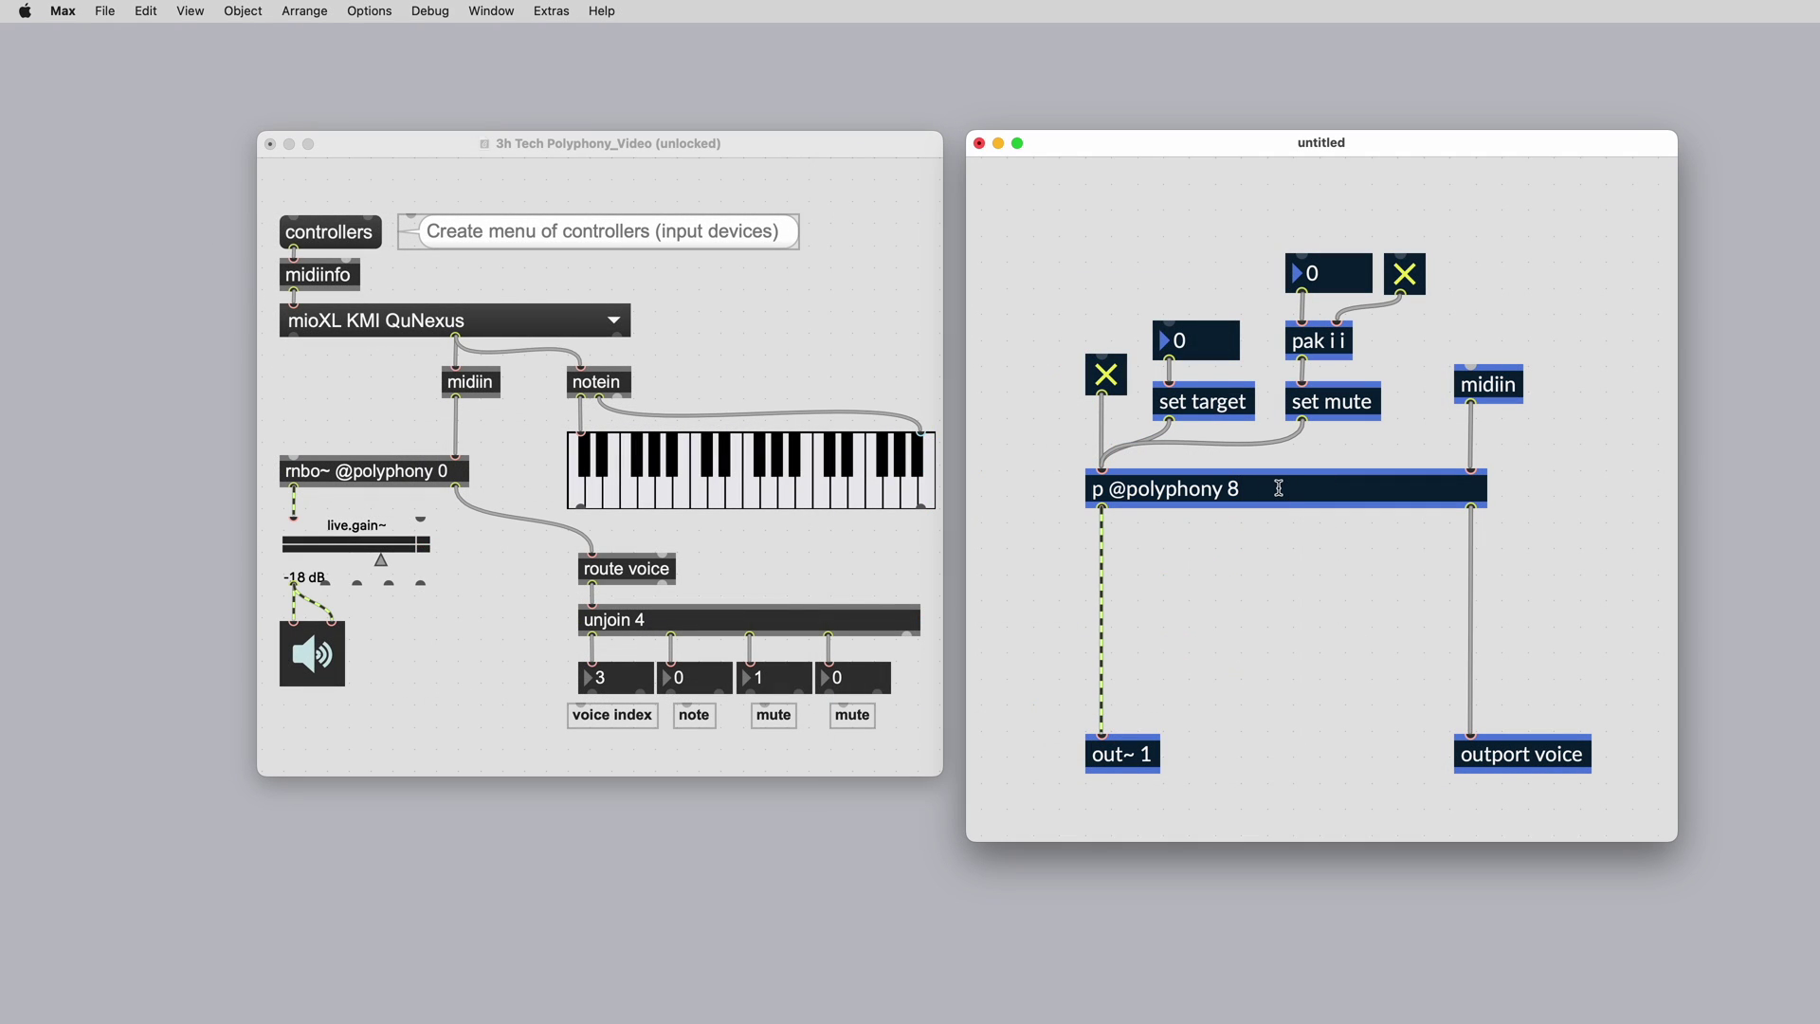
type("@voicecontrol")
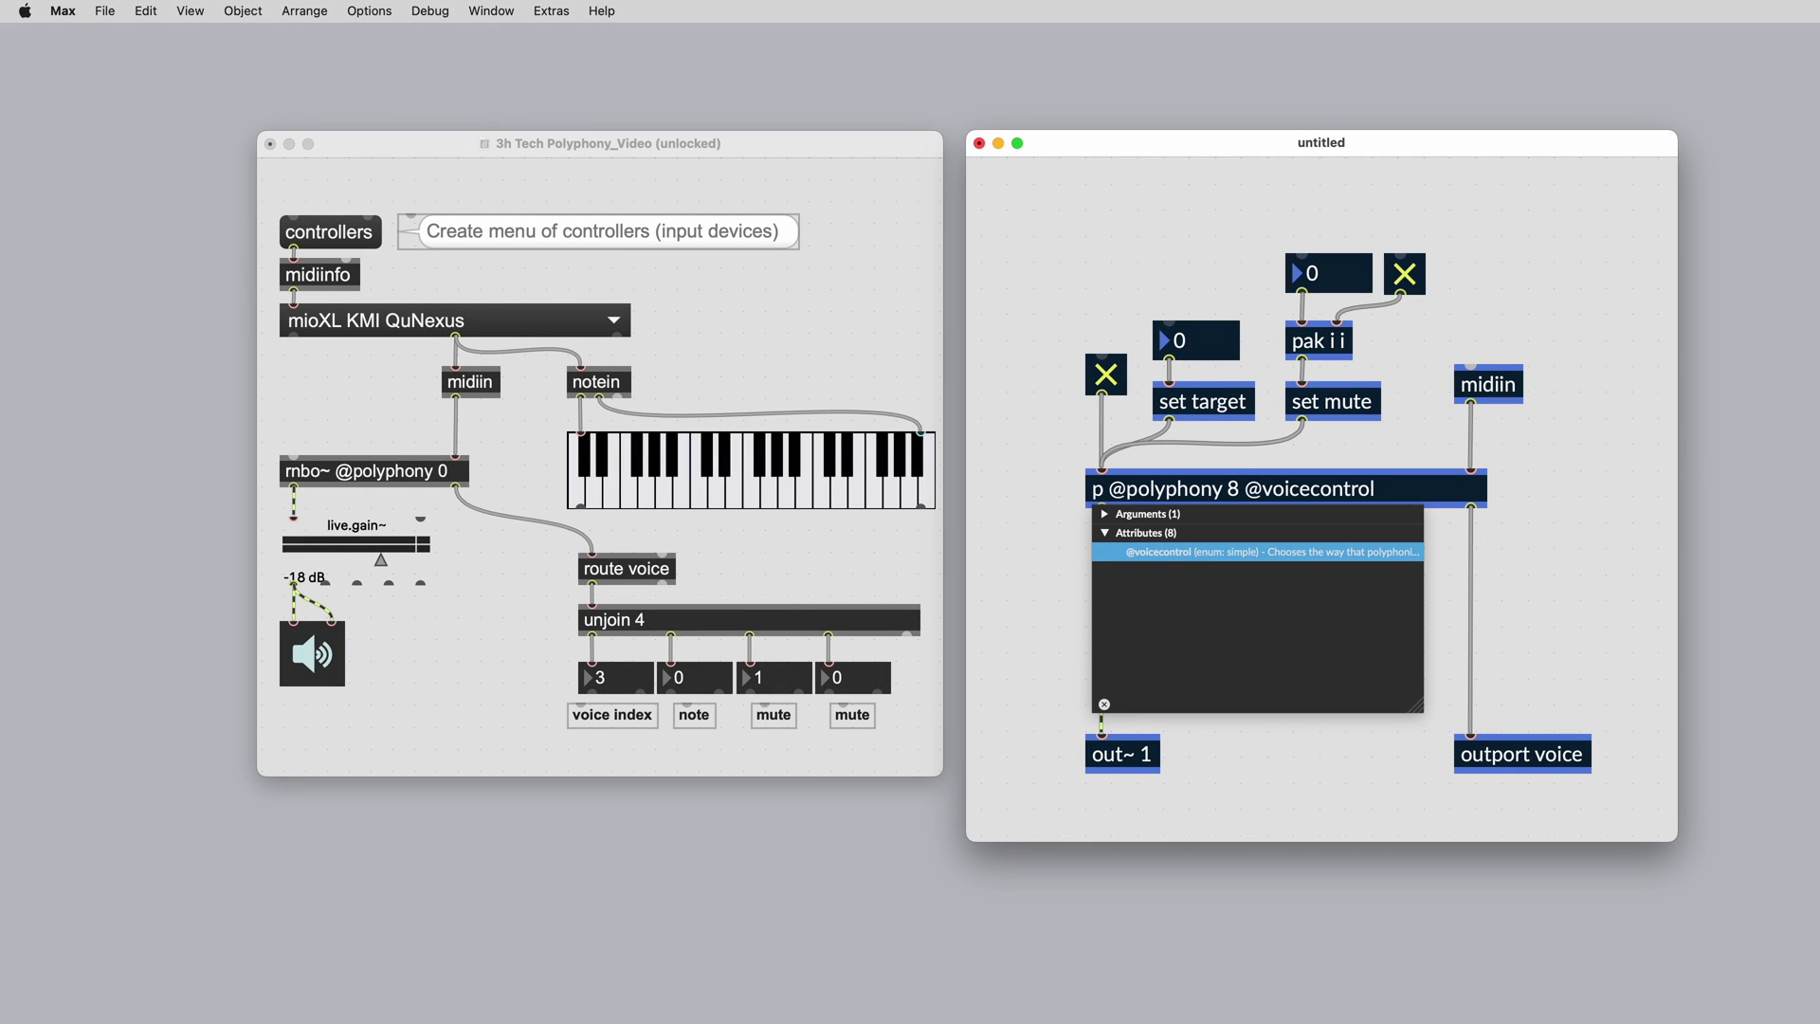
type(" none")
key("Return")
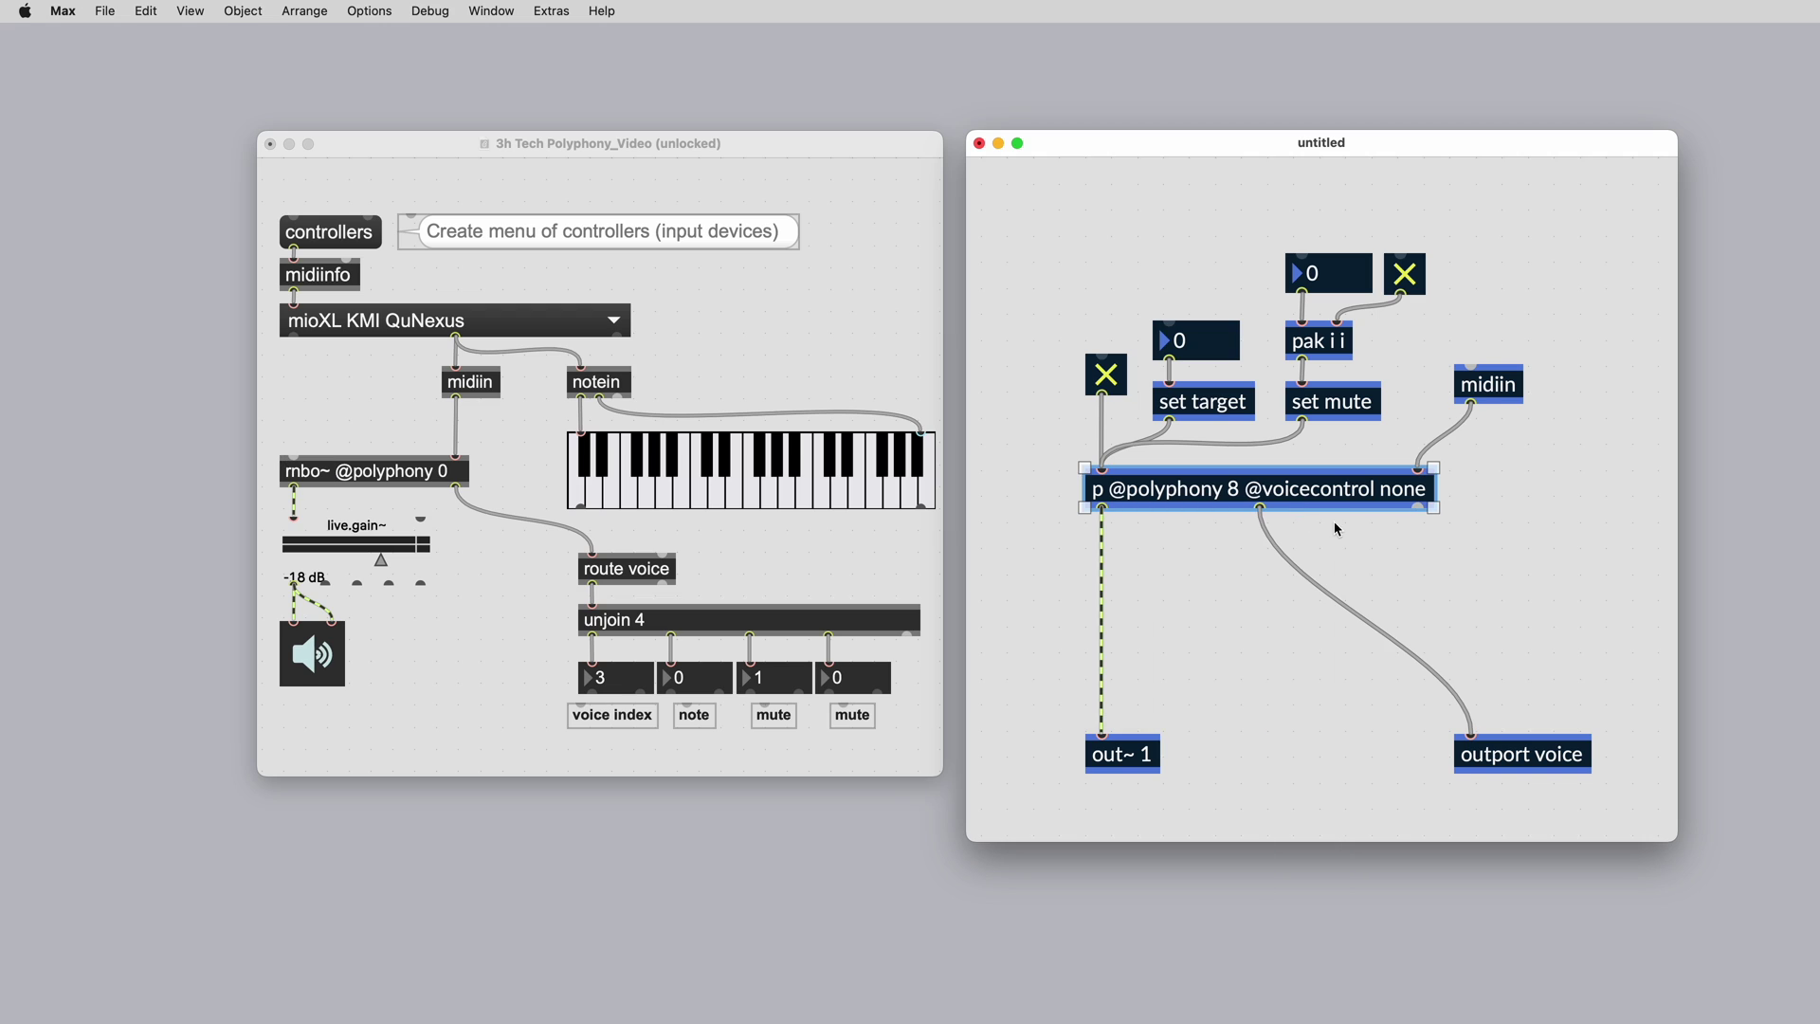
mouse_move(1517, 744)
left_mouse_down()
mouse_move(1309, 744)
mouse_move(1507, 743)
left_mouse_up()
double_click(1531, 754)
left_click(1570, 754)
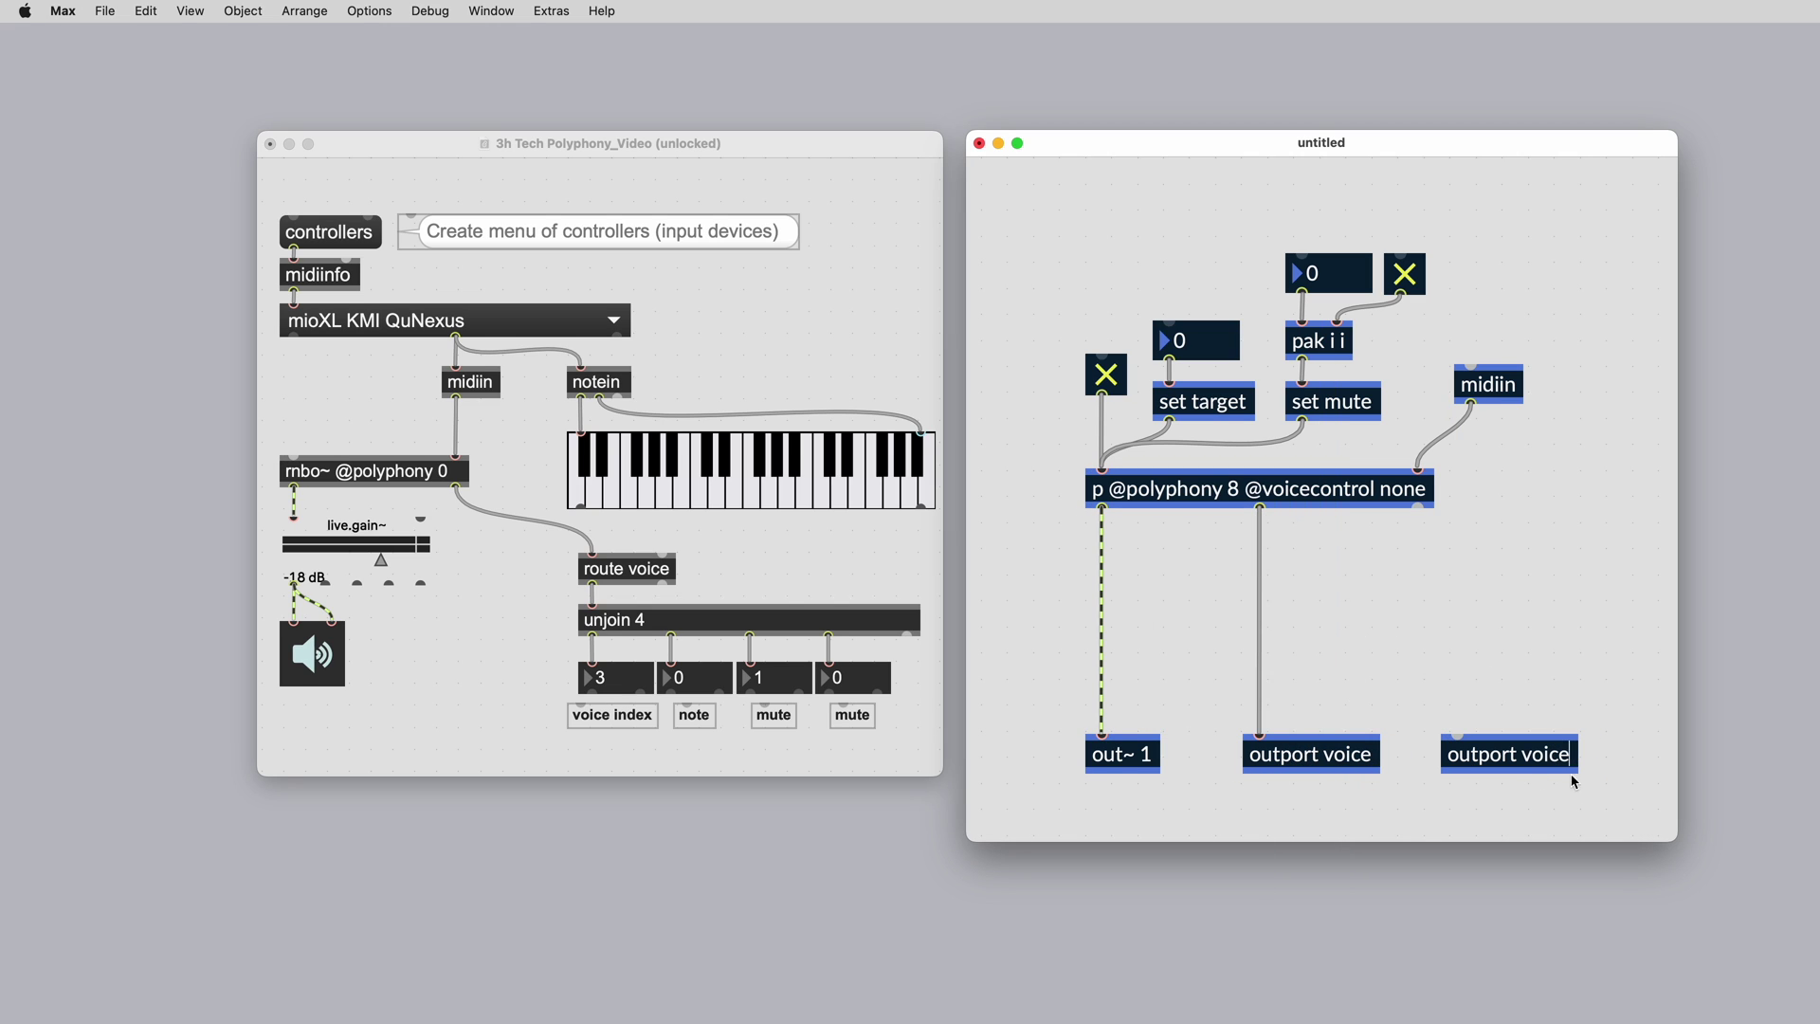
type("status")
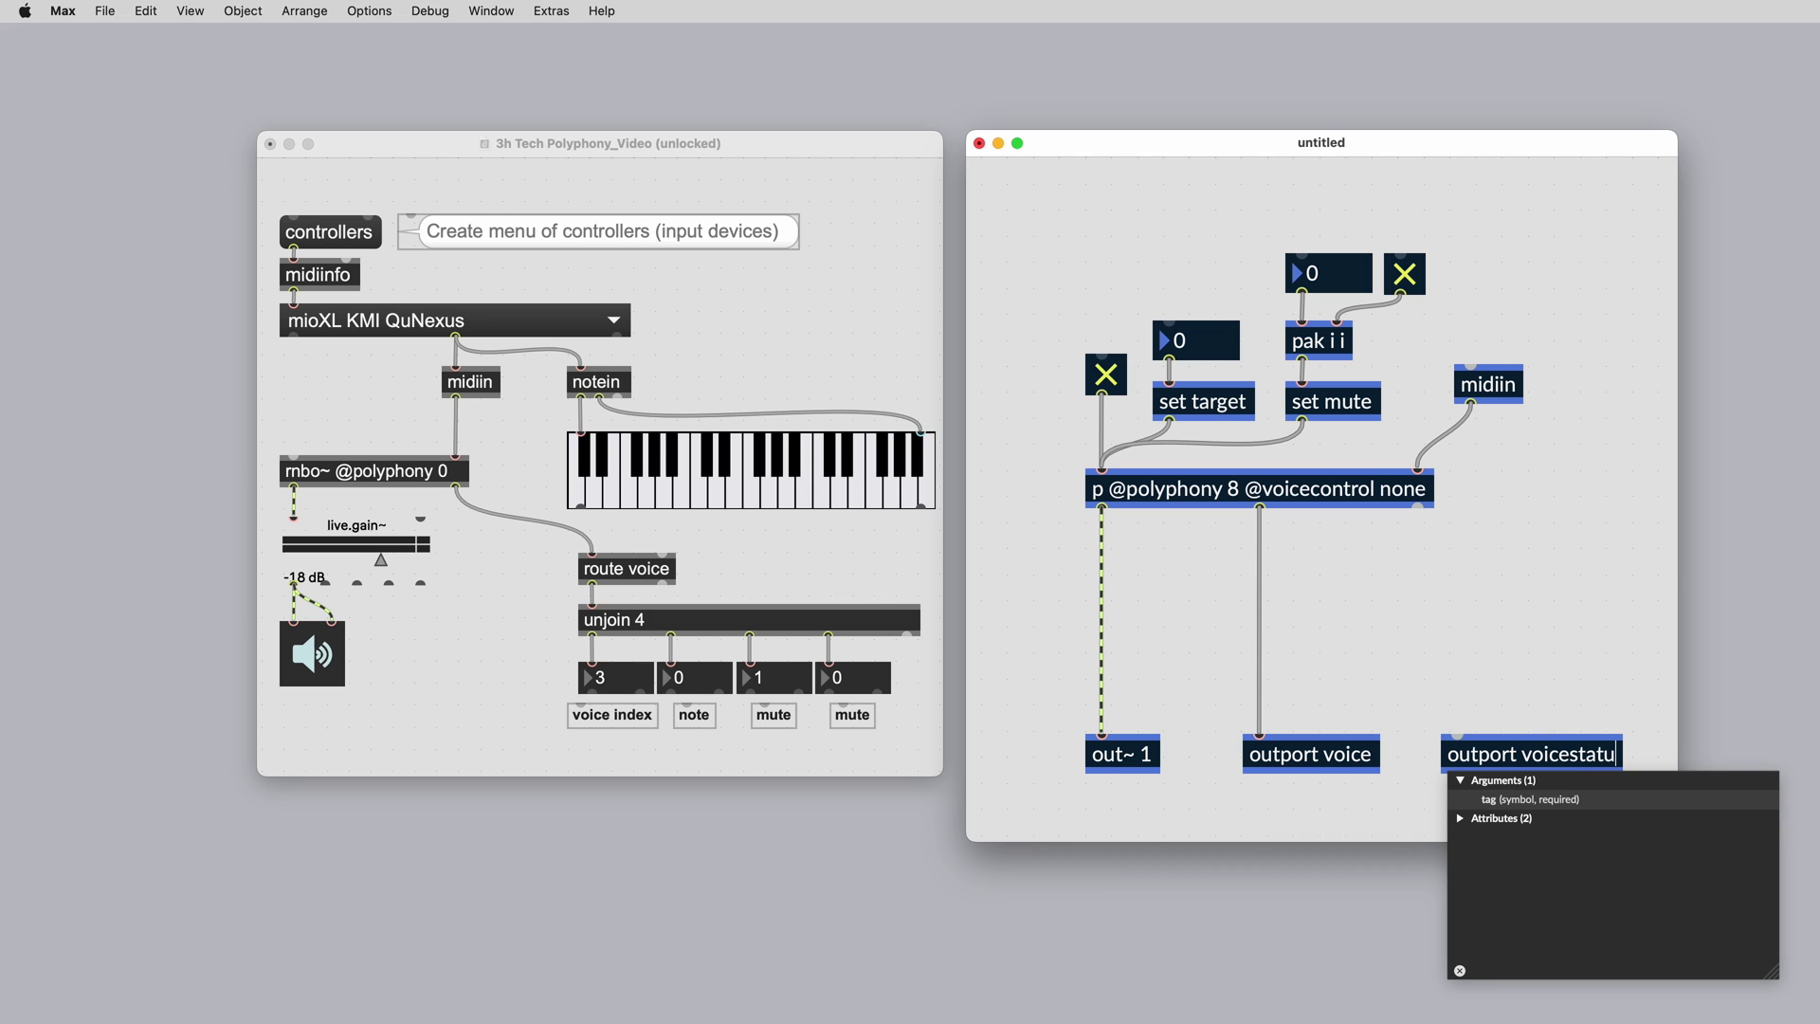
left_click(1547, 709)
Connect the subpatcher's right outlet to outport voicestatus and return to the main patch.
mouse_move(1419, 506)
left_mouse_down()
mouse_move(1451, 739)
mouse_move(1505, 753)
left_mouse_up()
left_click(1505, 749)
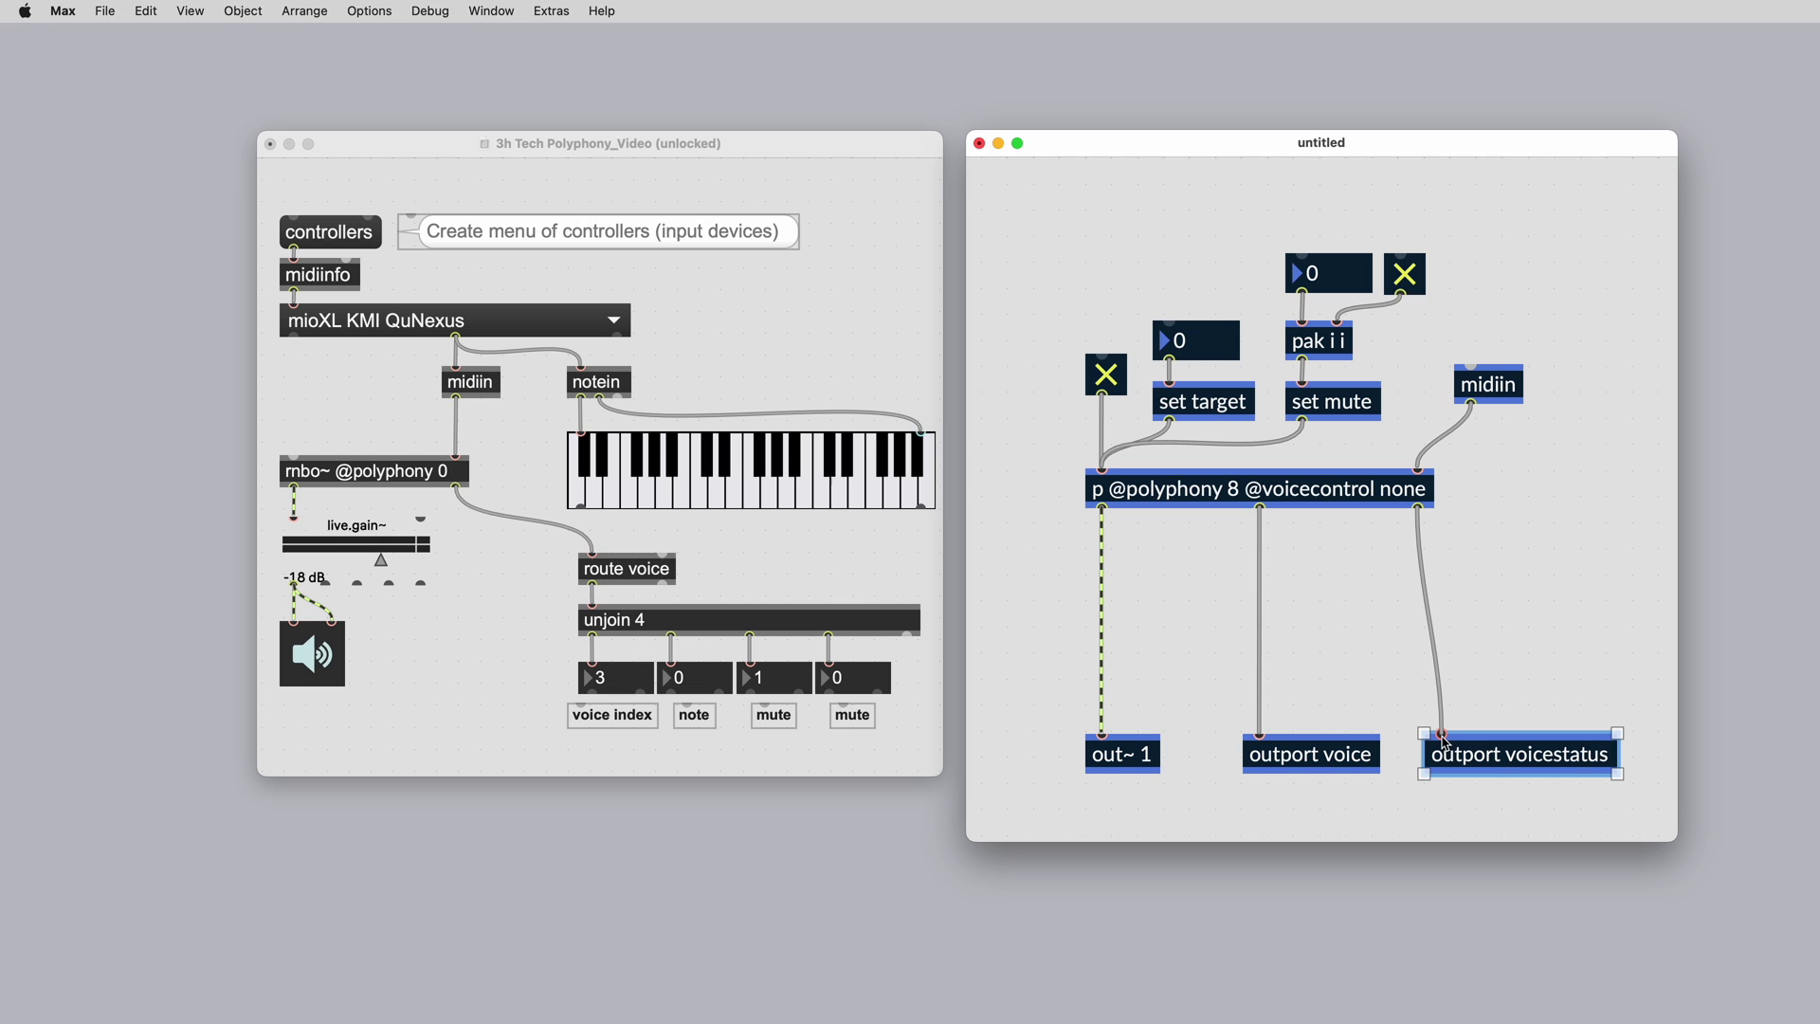
double_click(1556, 748)
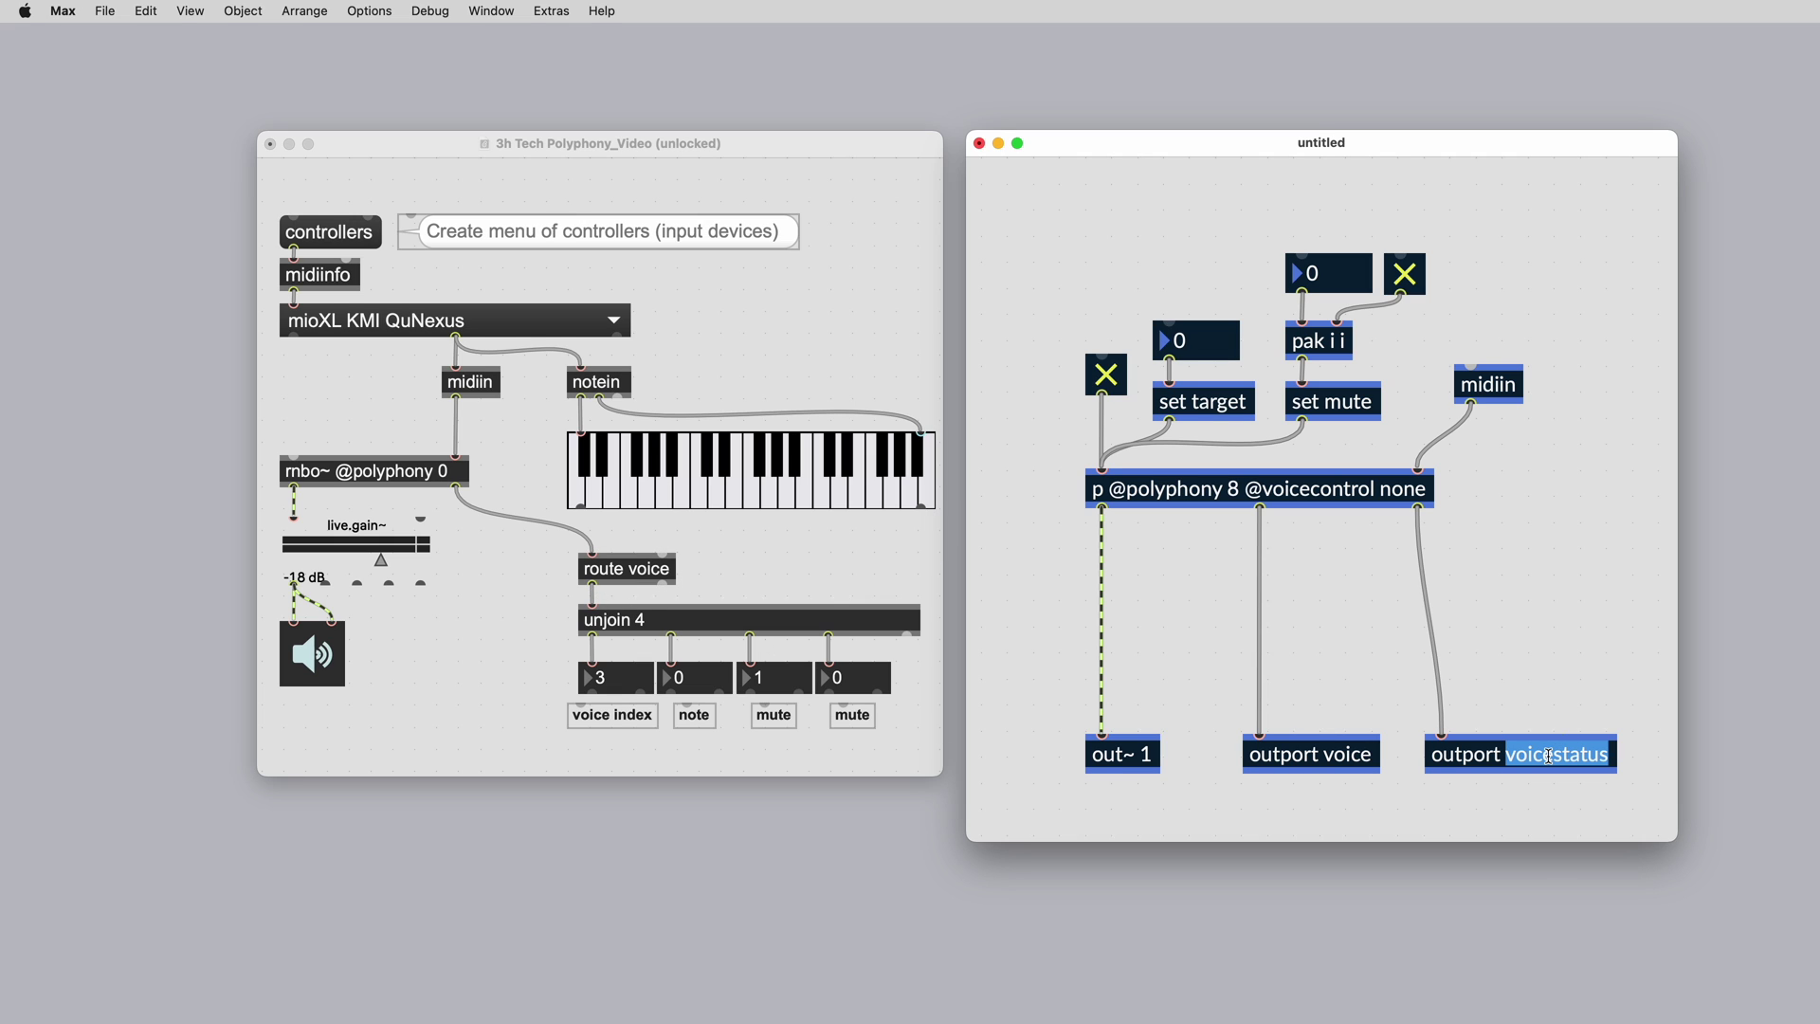
left_click(630, 568)
Replace unjoin 4 with route 1 2 3 4 under route voicestatus voice and widen it over the number boxes.
double_click(630, 568)
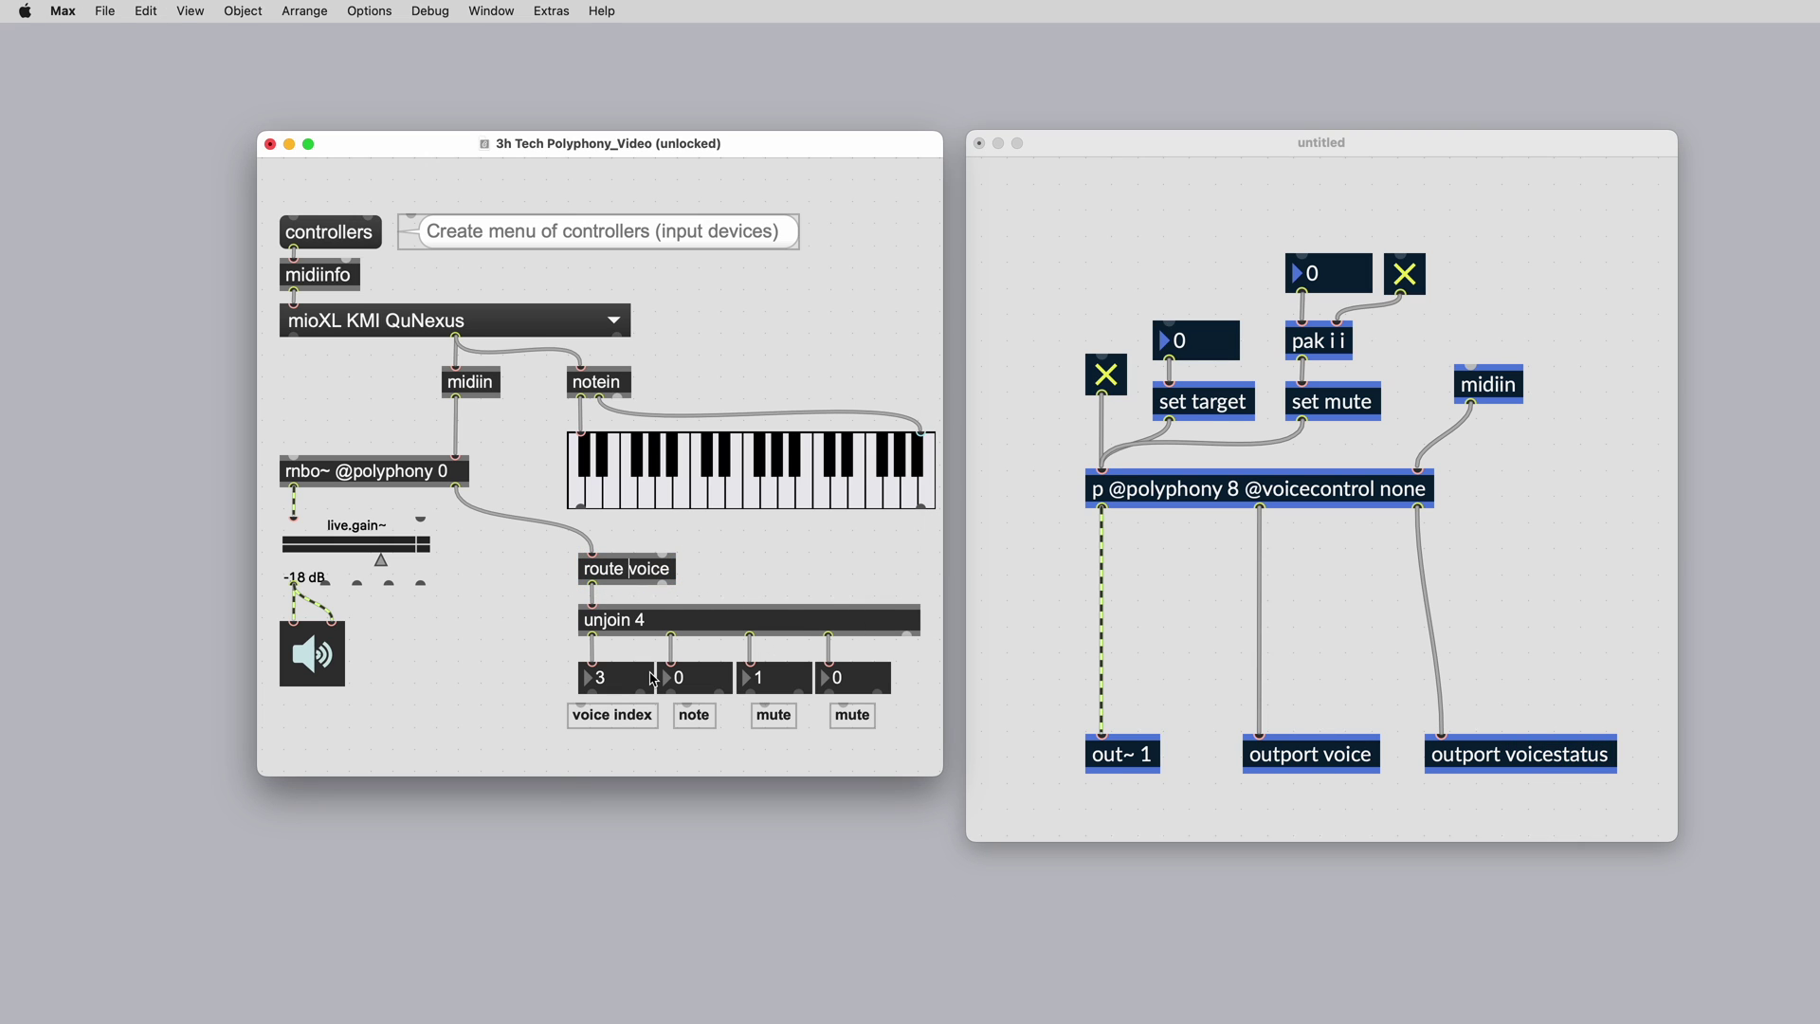
type("voicestatus voice")
left_click(818, 567)
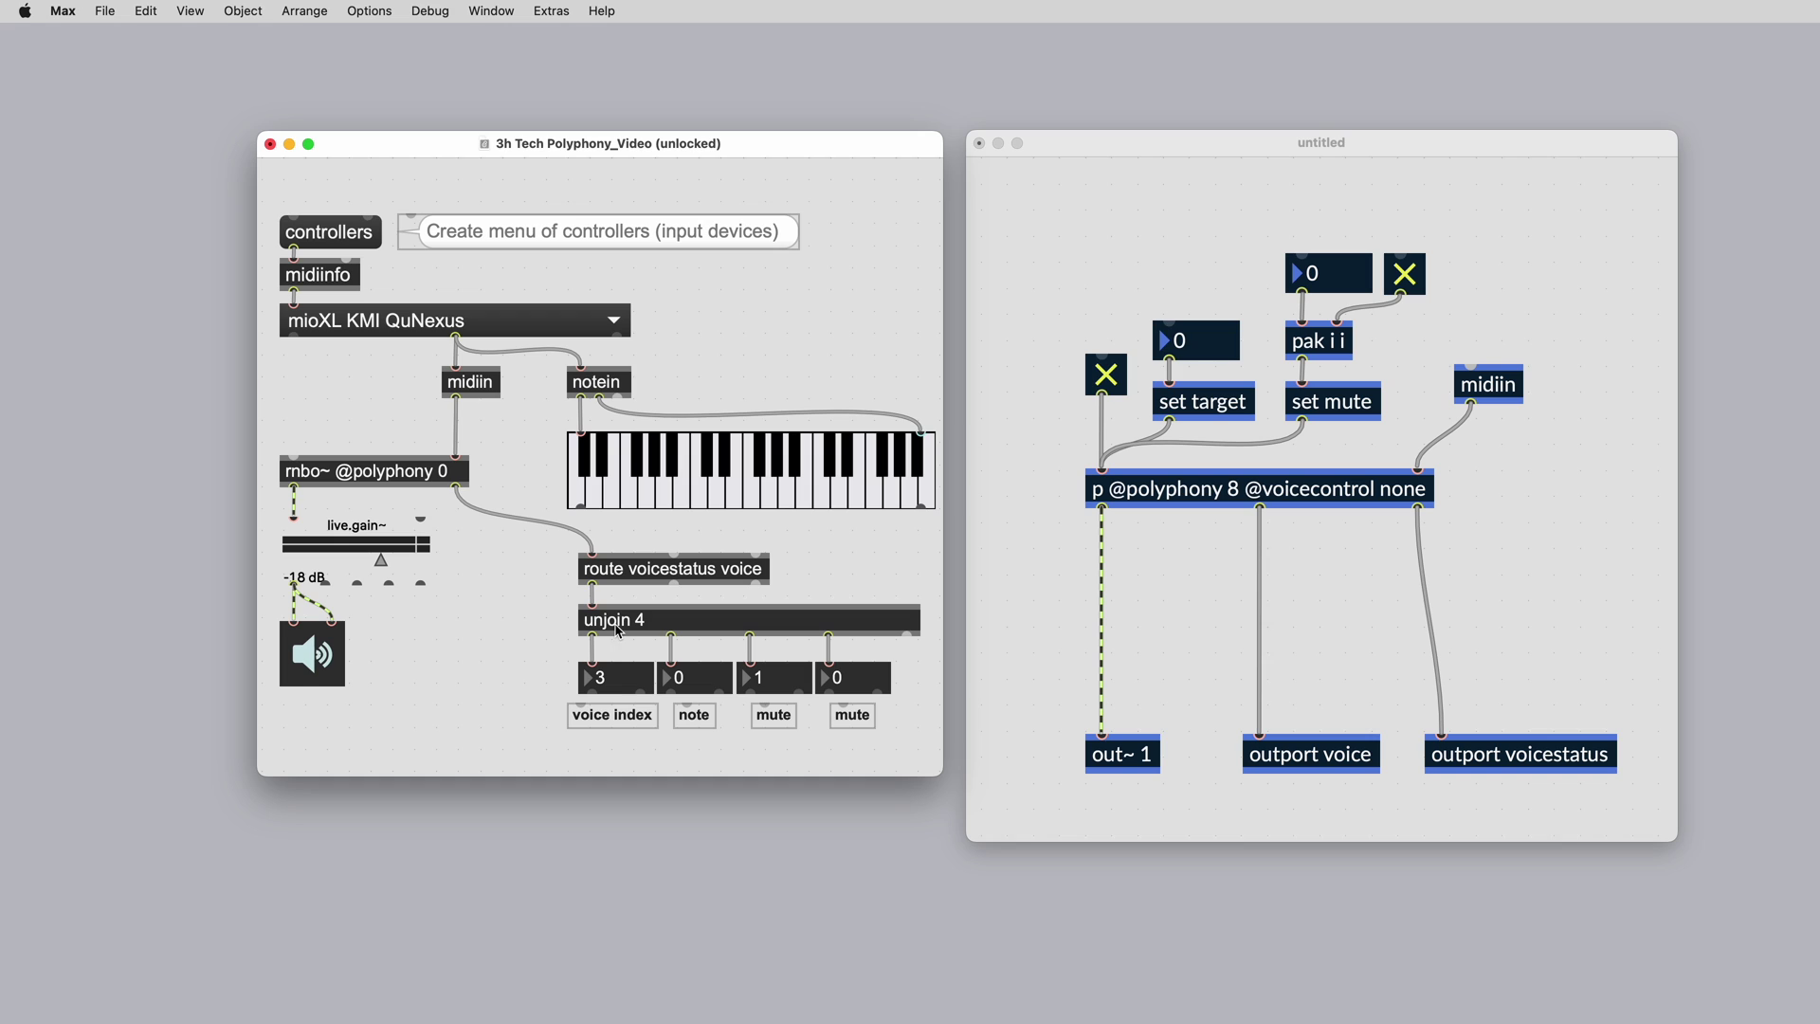
double_click(619, 623)
type("route 1 2 3")
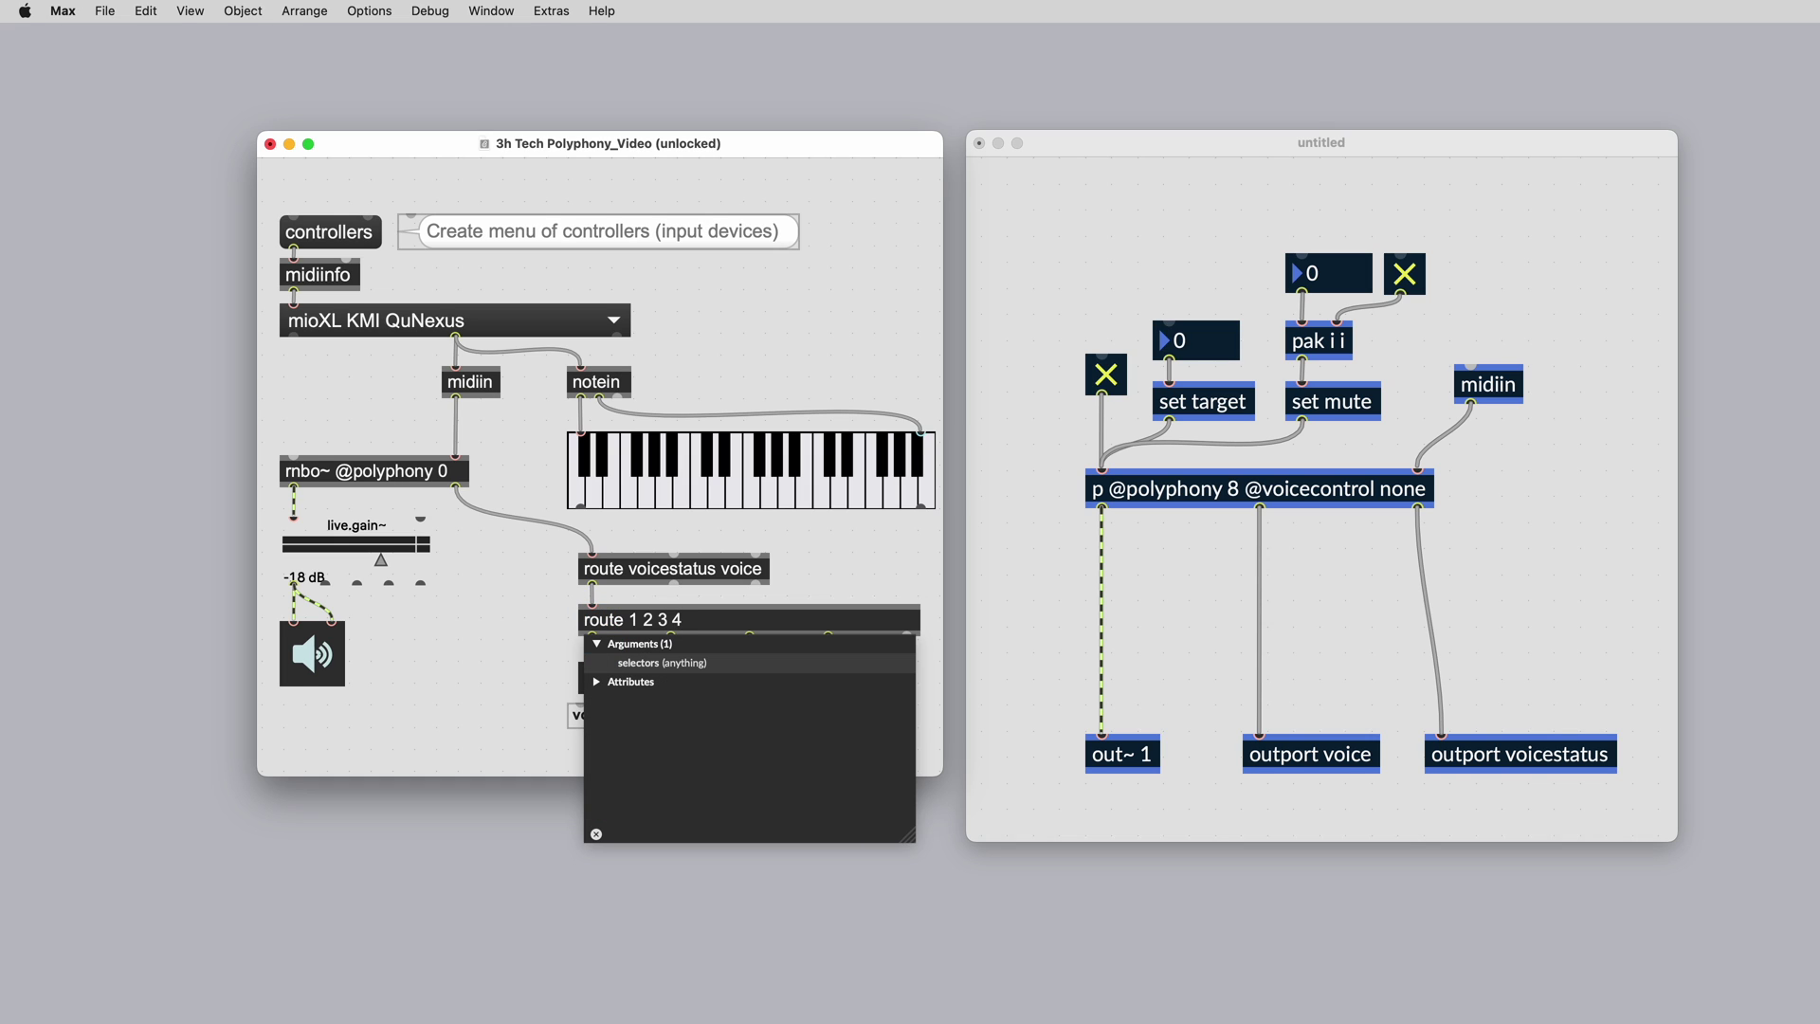
left_click(526, 639)
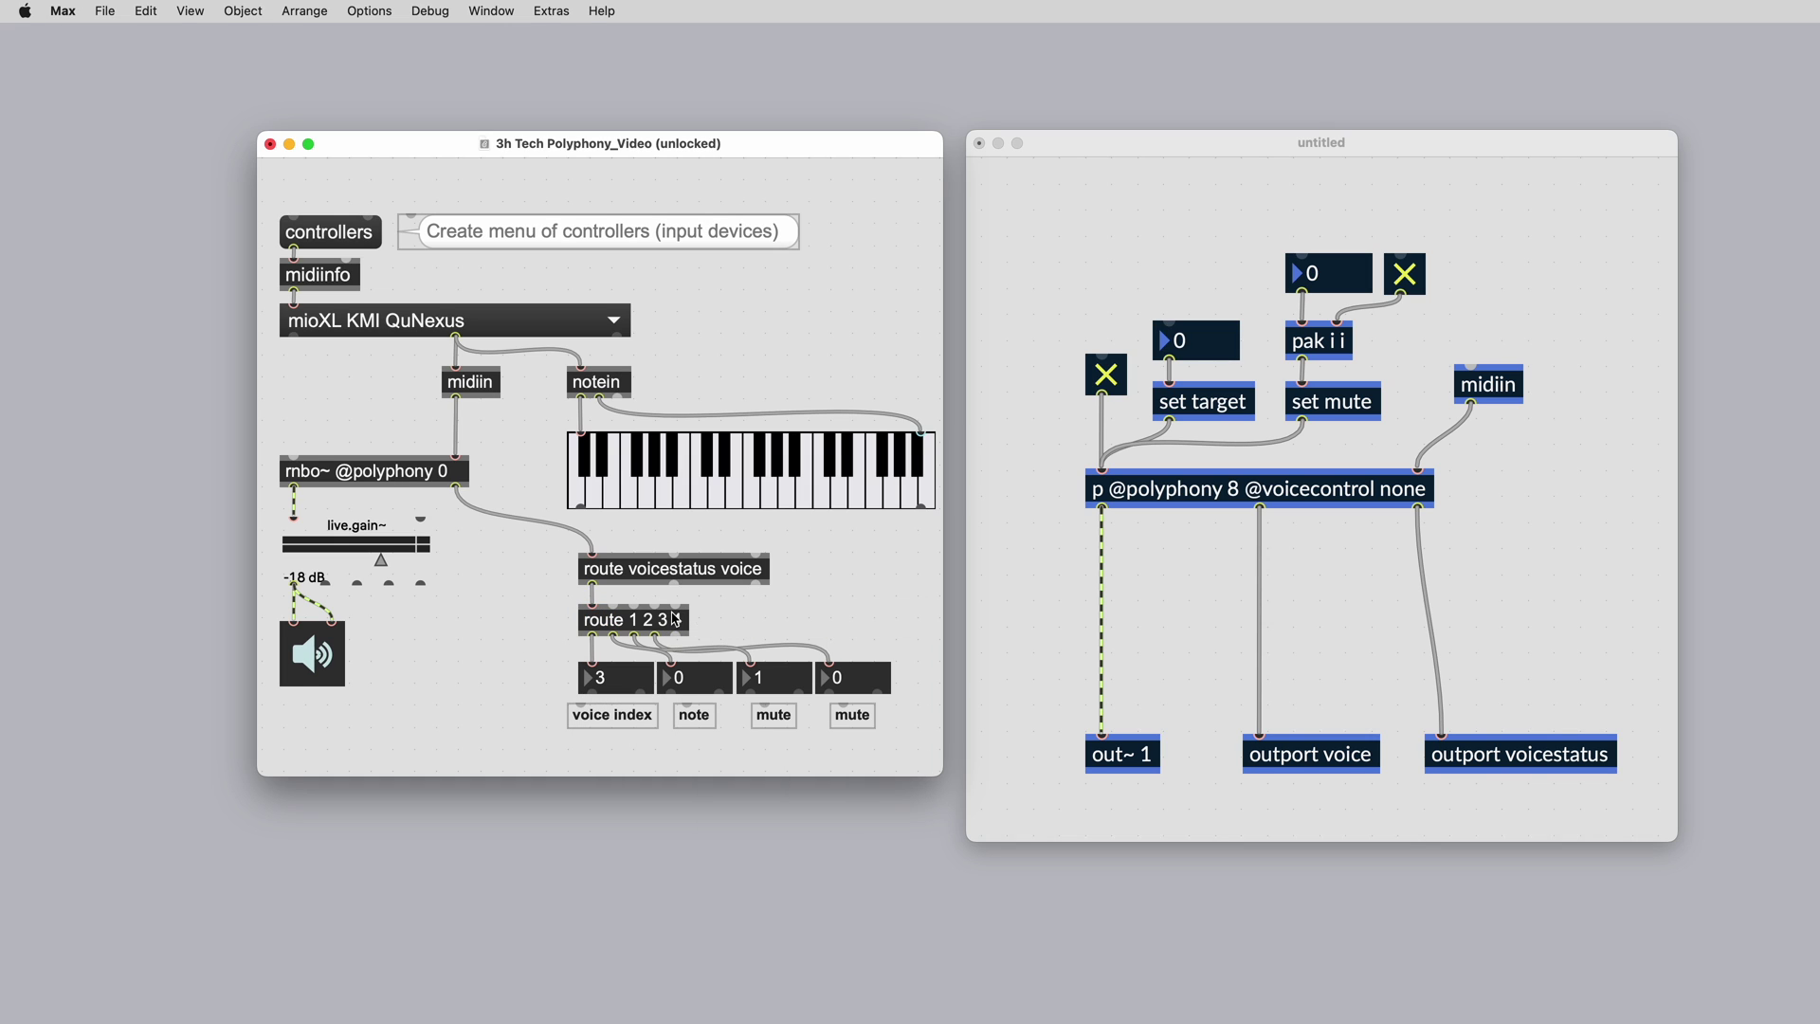
left_click_drag(686, 621, 921, 633)
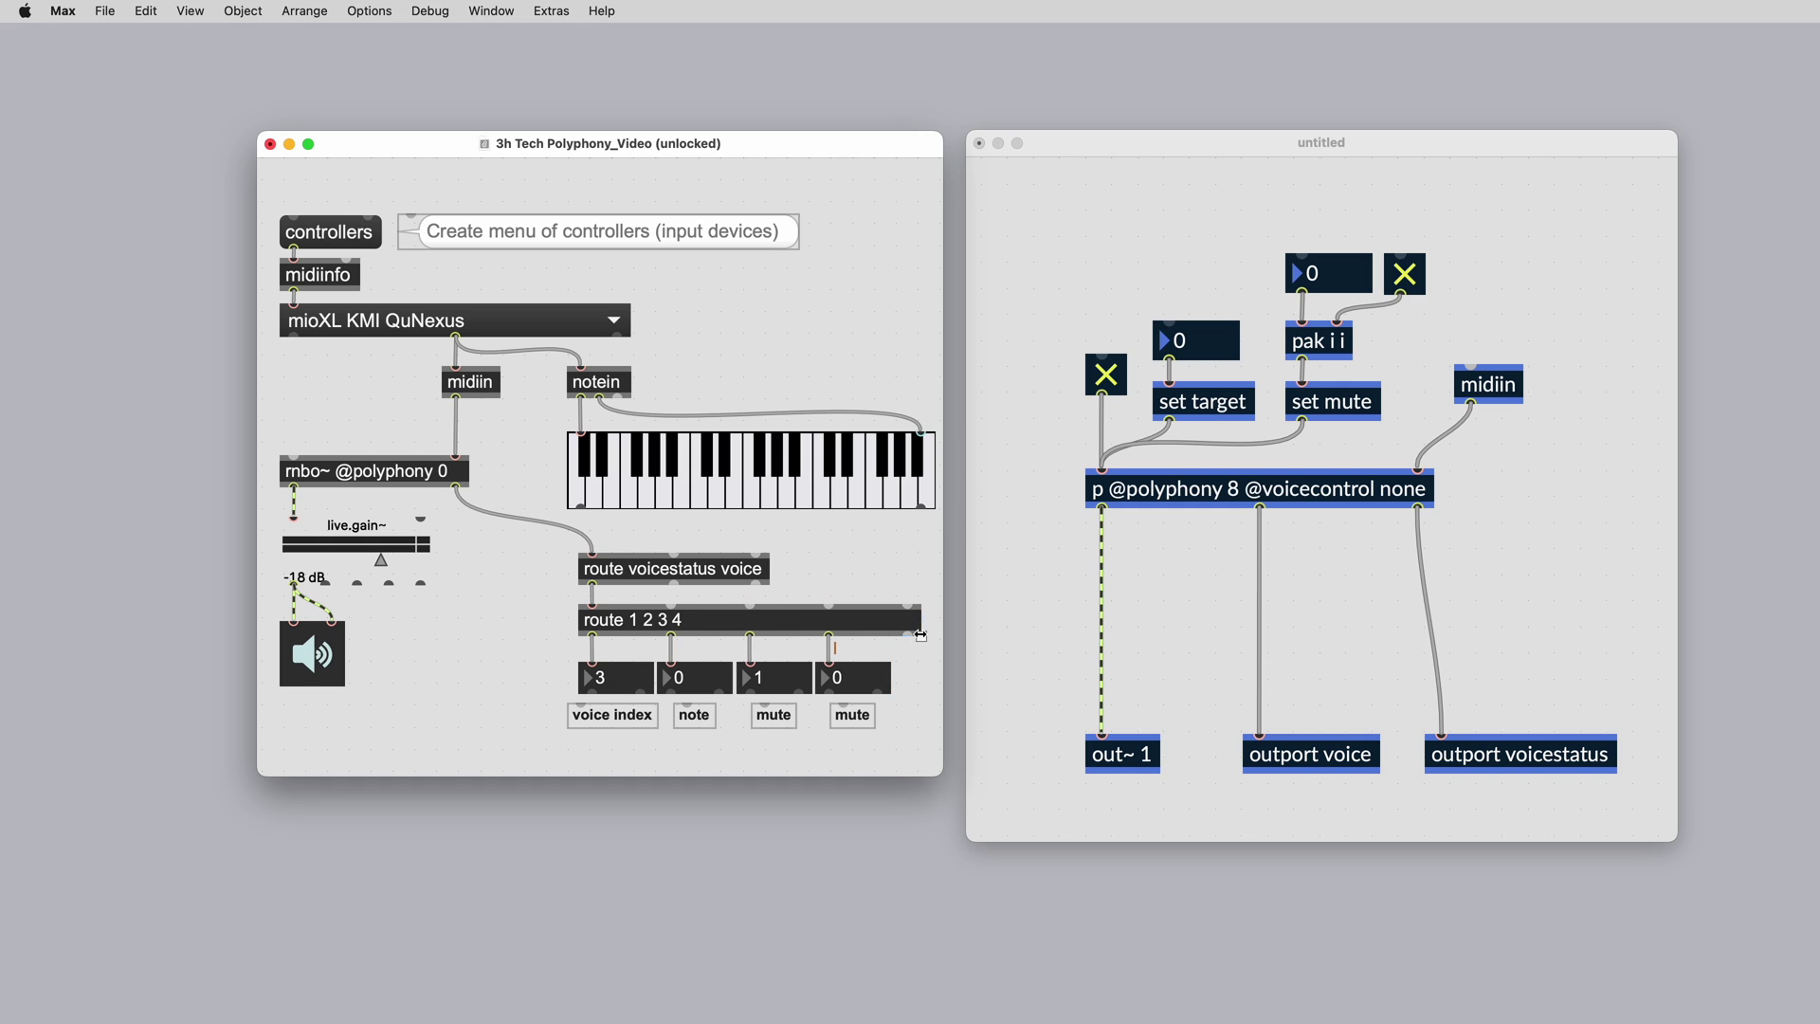
Relabel the four readouts 'vce 1–4 mute status', drop the old note/mute labels, and lock the patch.
double_click(609, 715)
type("vce")
type(" 1 mute status")
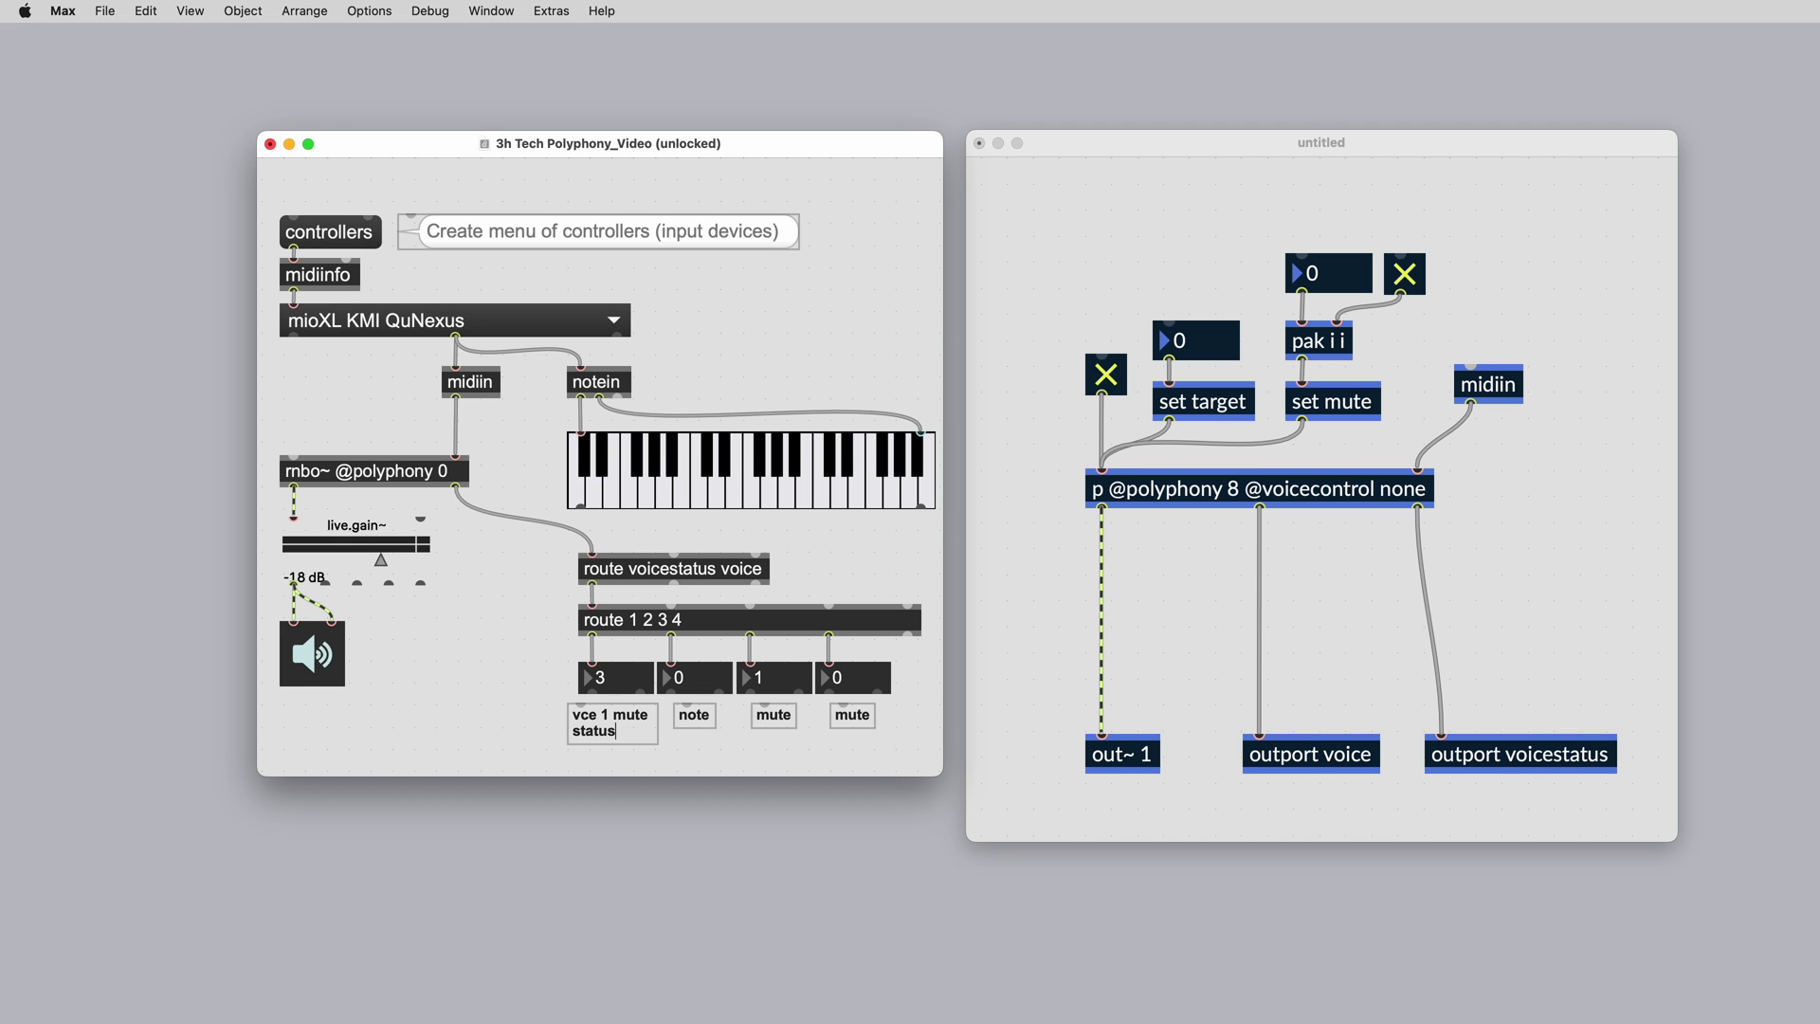
mouse_move(874, 750)
left_mouse_down()
mouse_move(669, 703)
mouse_move(693, 733)
left_mouse_up()
key("Delete")
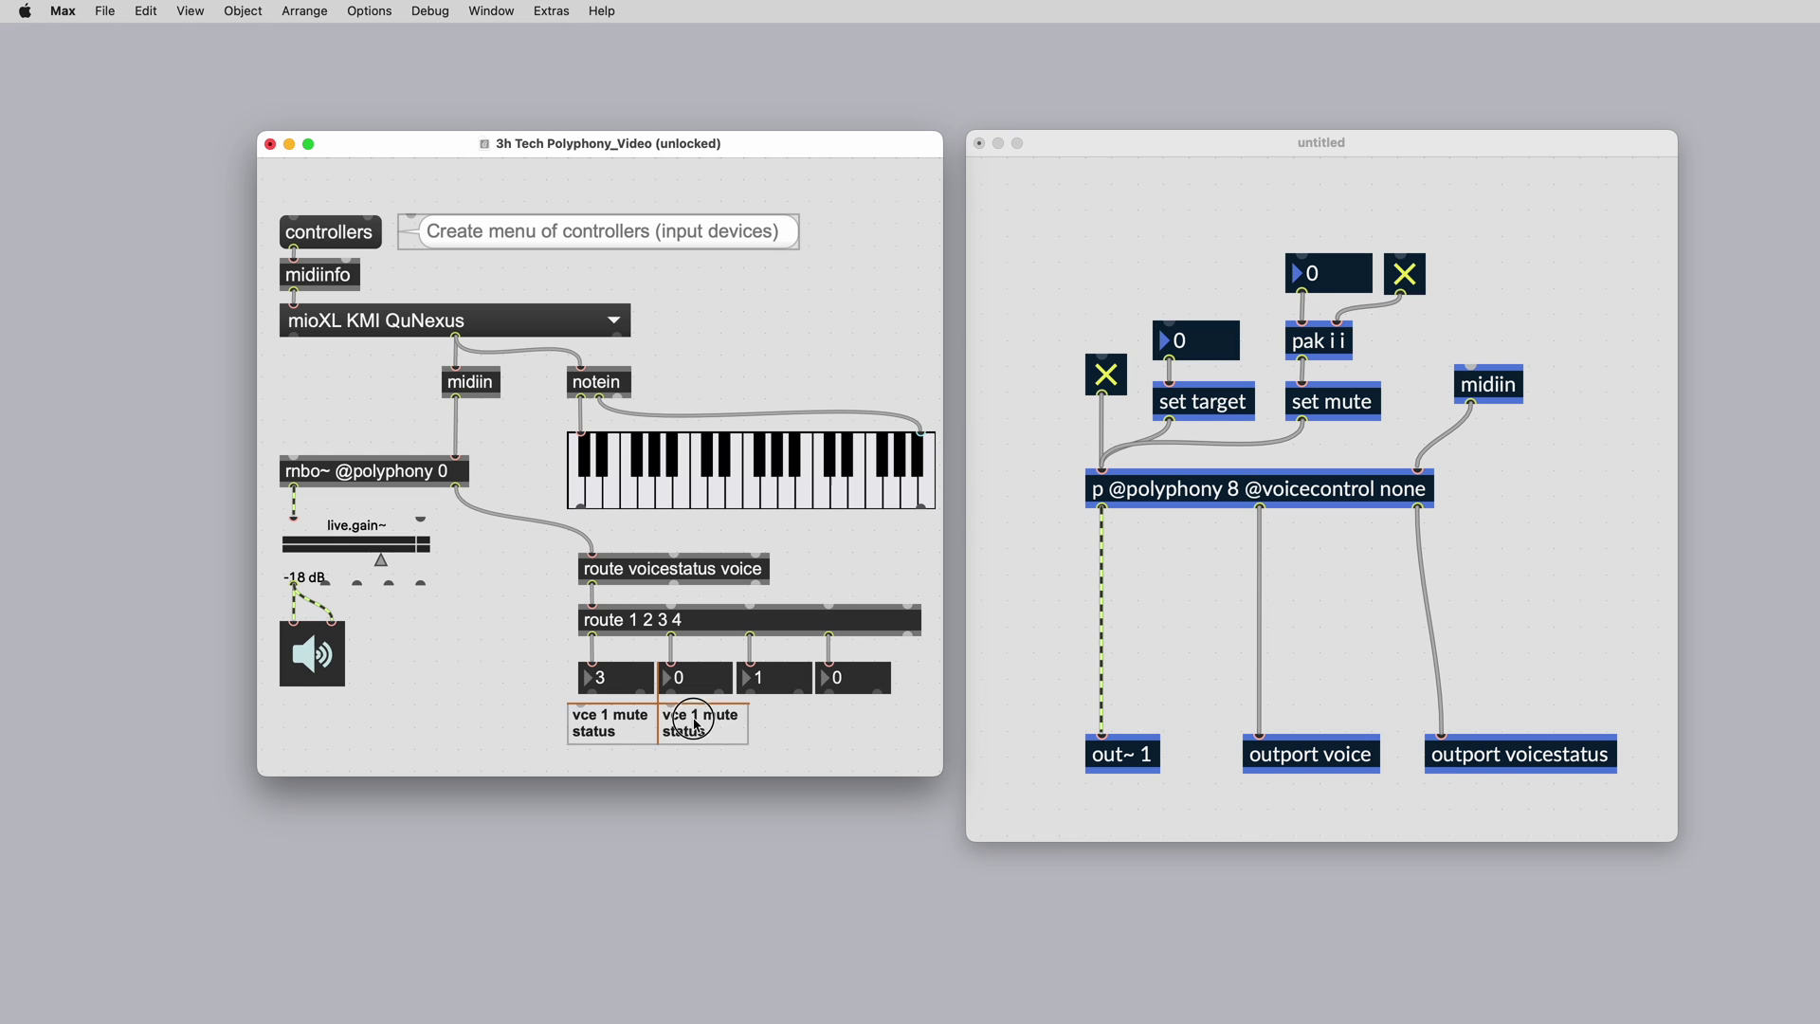
double_click(688, 714)
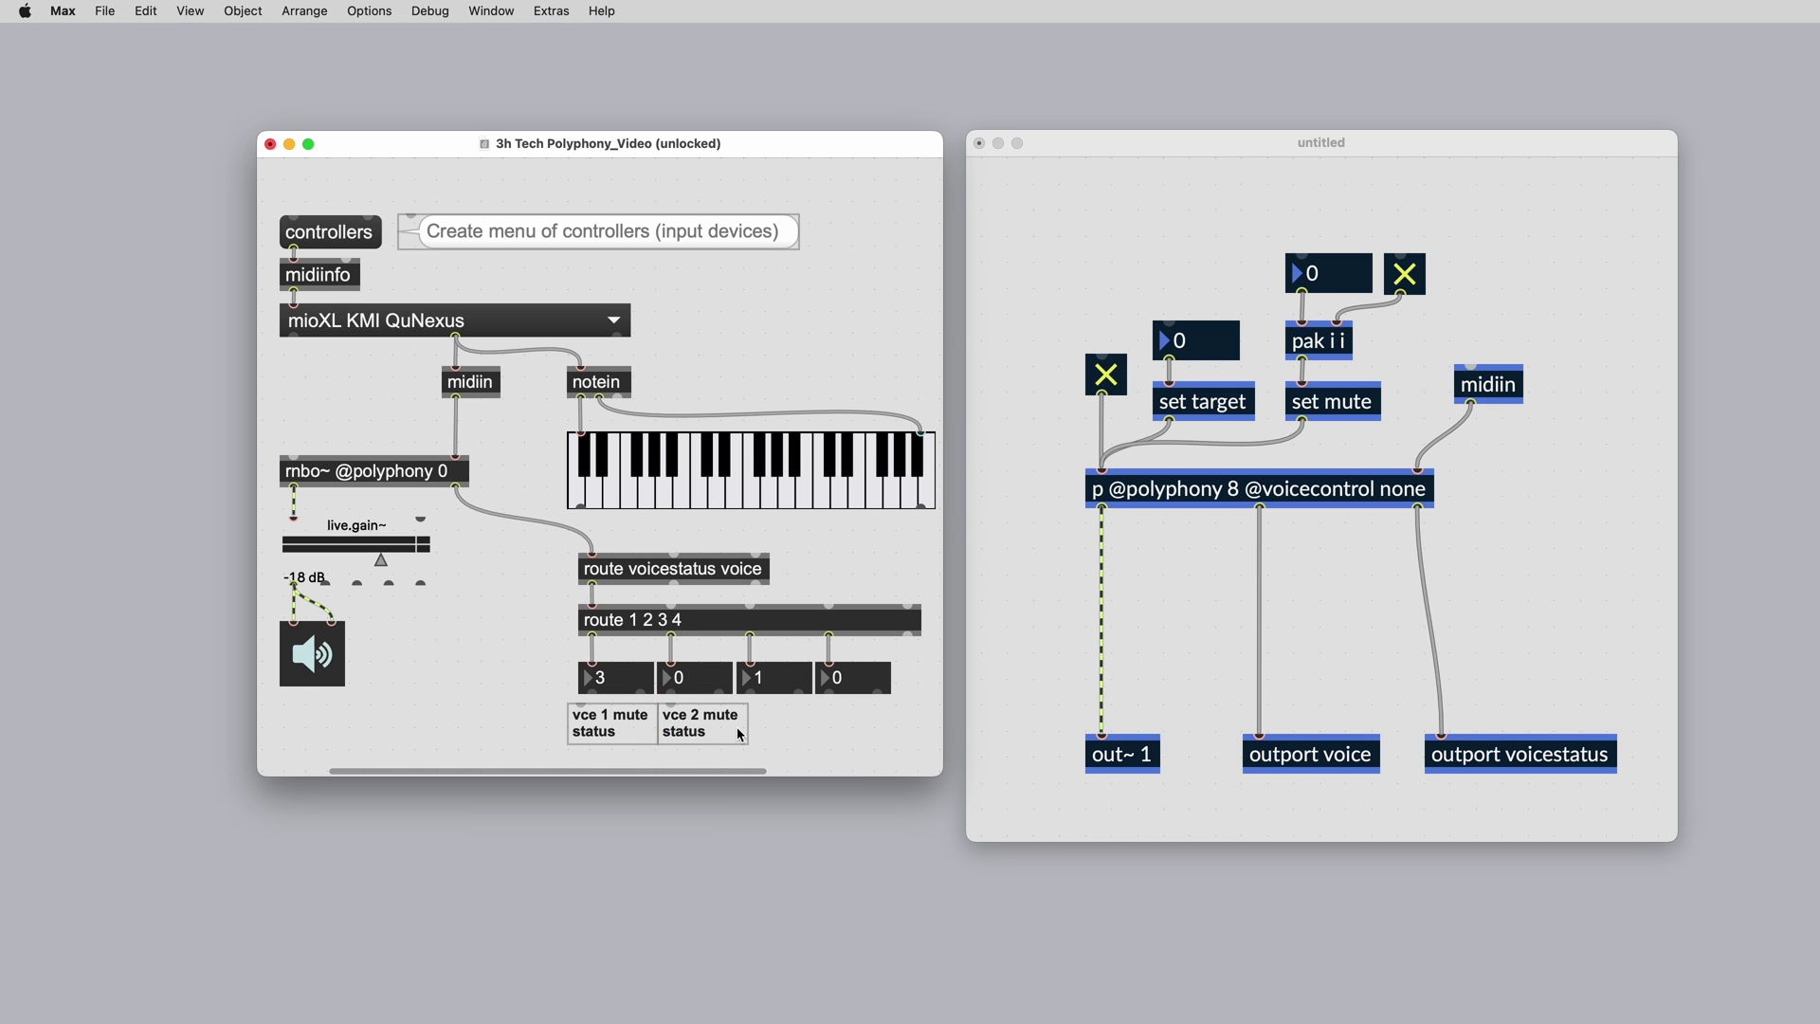
left_click_drag(703, 723, 783, 724, "alt")
double_click(782, 717)
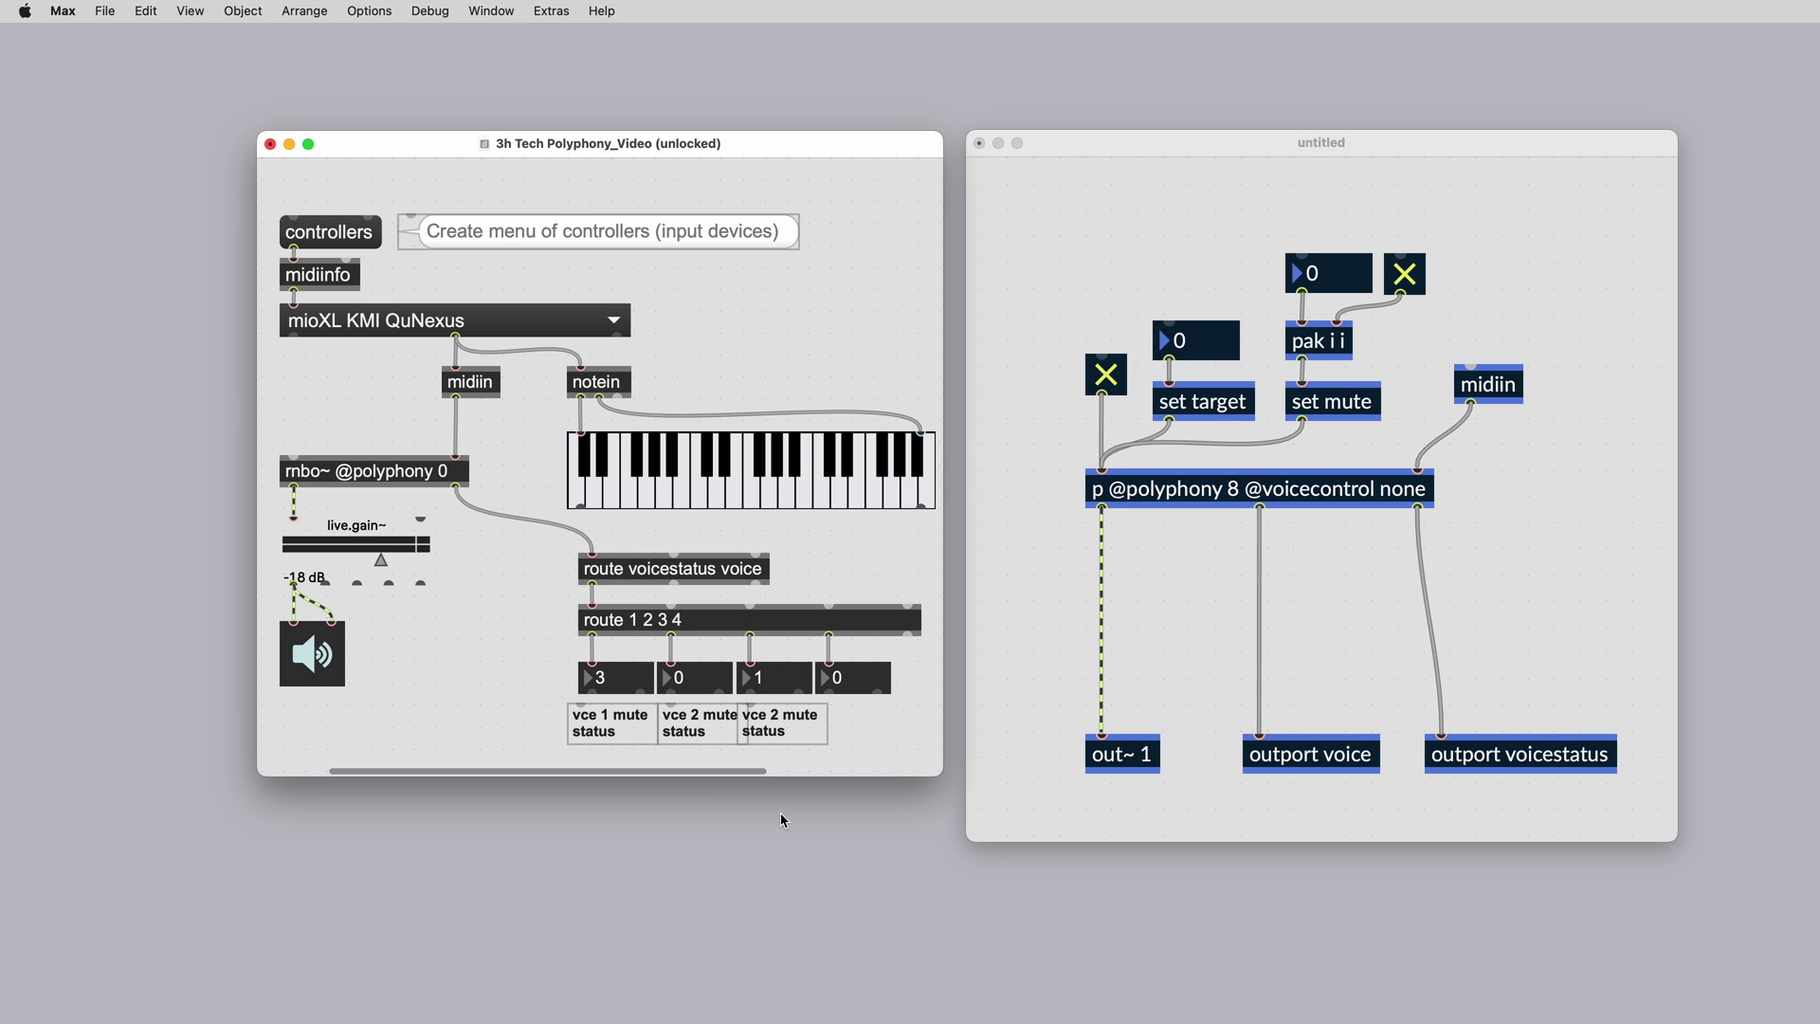
type("3")
left_click(881, 782)
left_click_drag(796, 725, 910, 725, "alt")
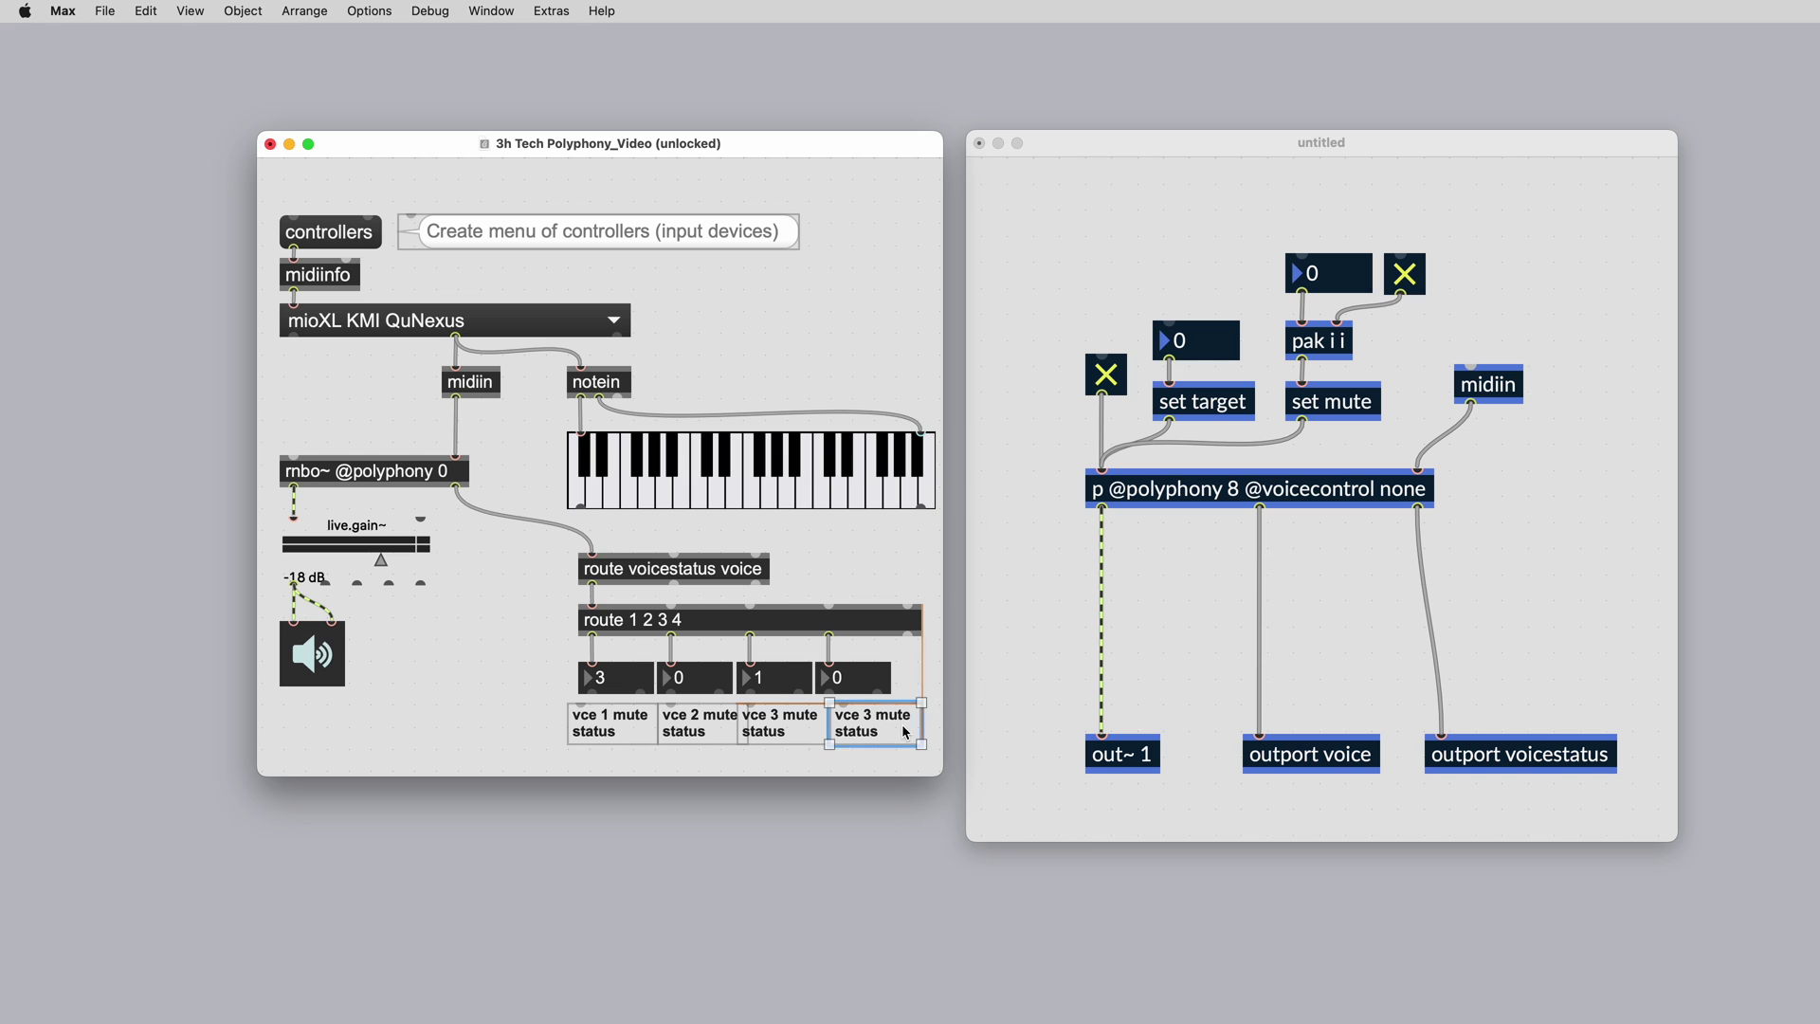
double_click(869, 714)
type("4")
key("super+e")
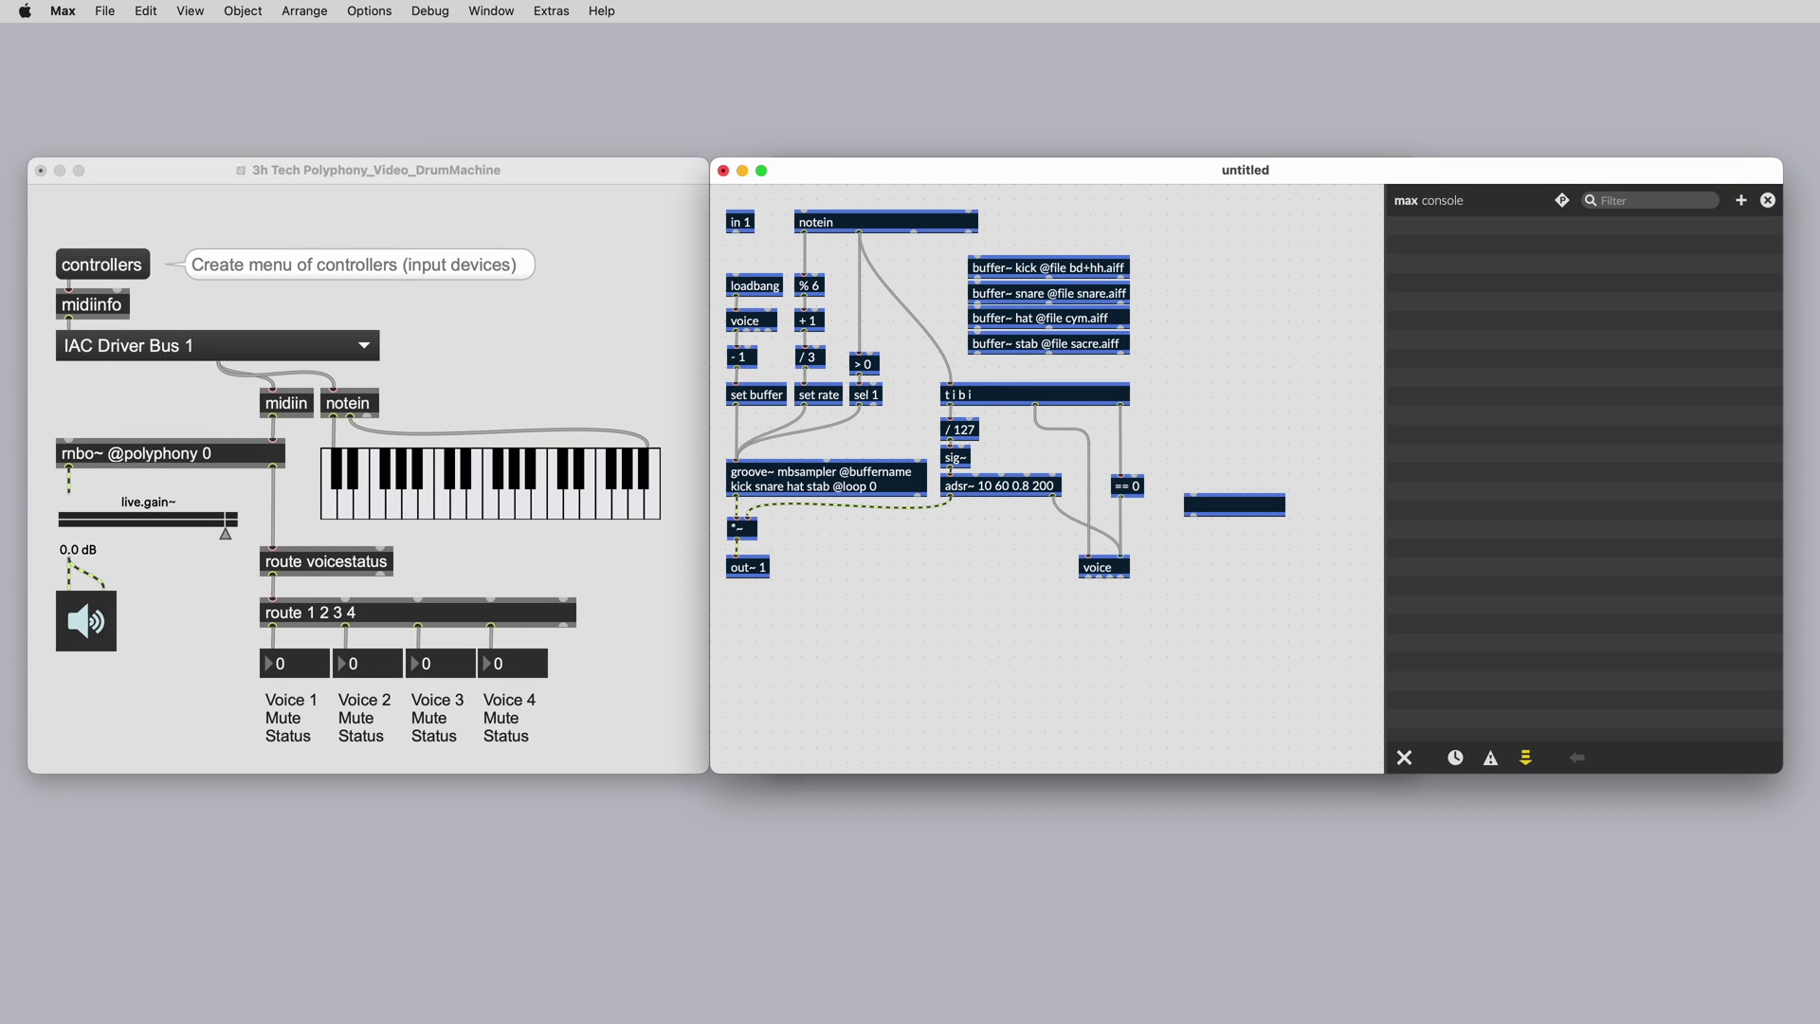
type("slider")
Create a slider in the polyphonic subpatcher and inspect the unsupported UI object warning.
key("Return")
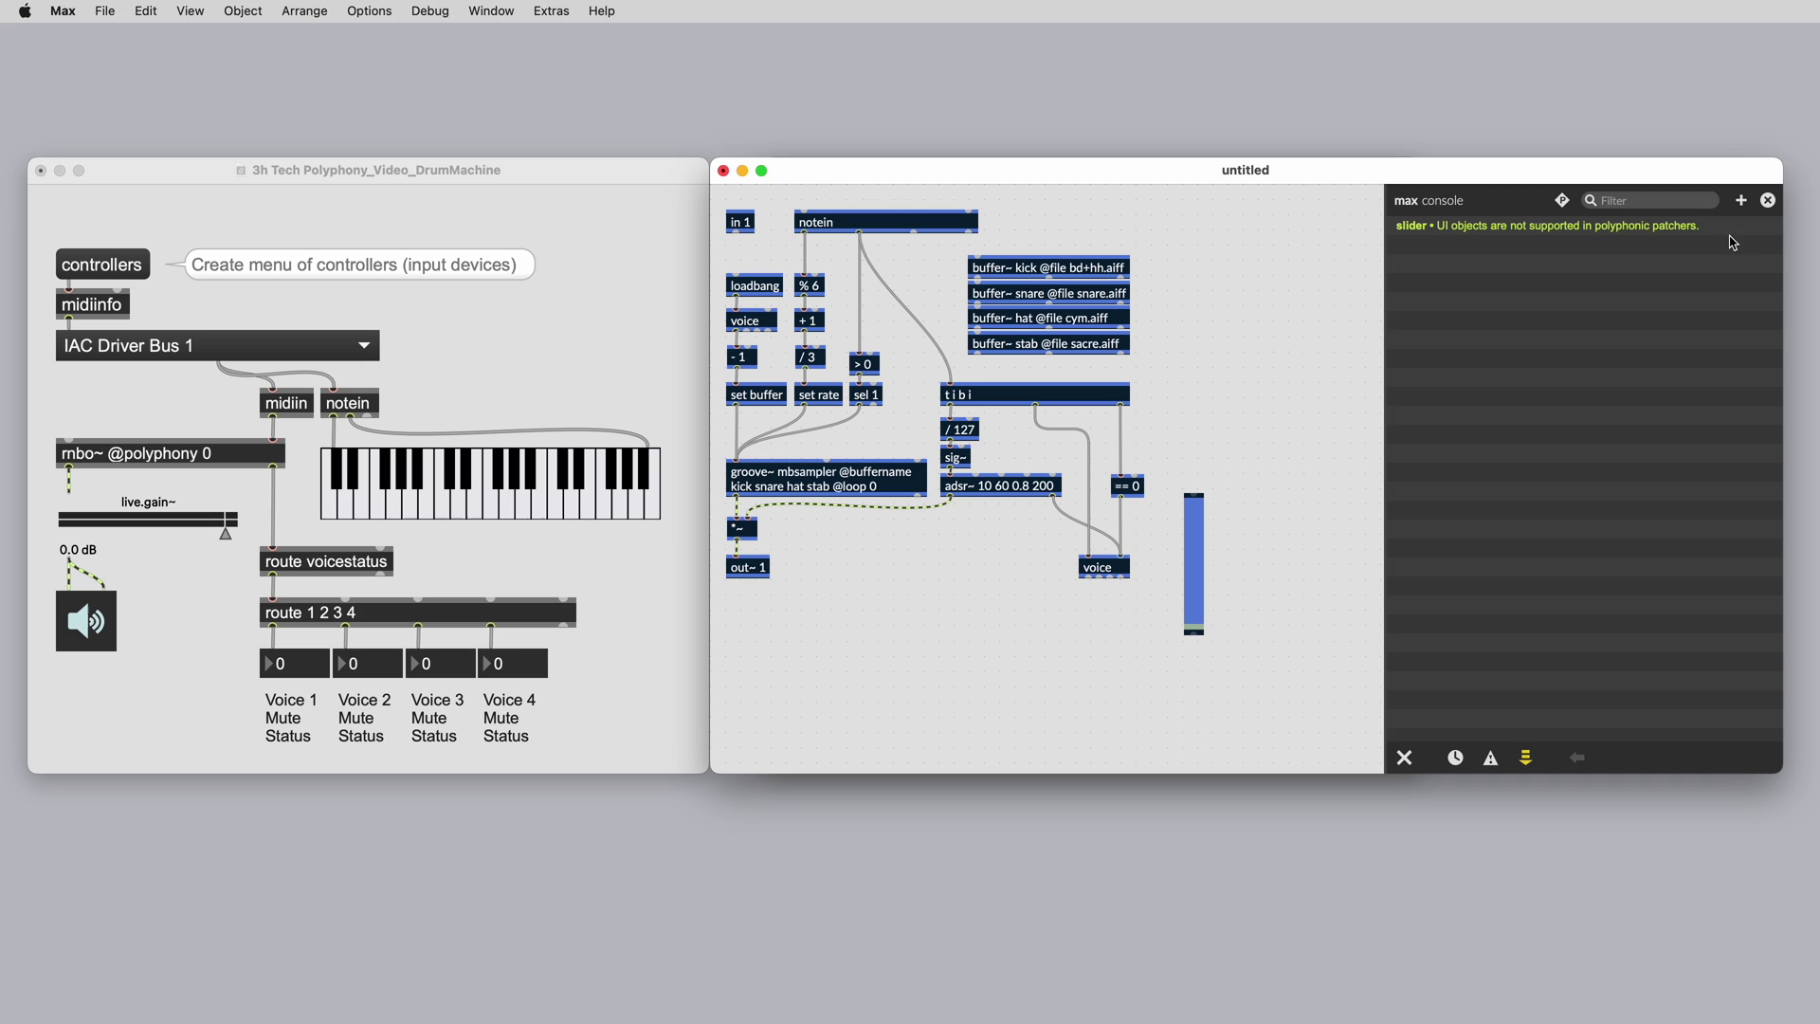
left_click(1733, 234)
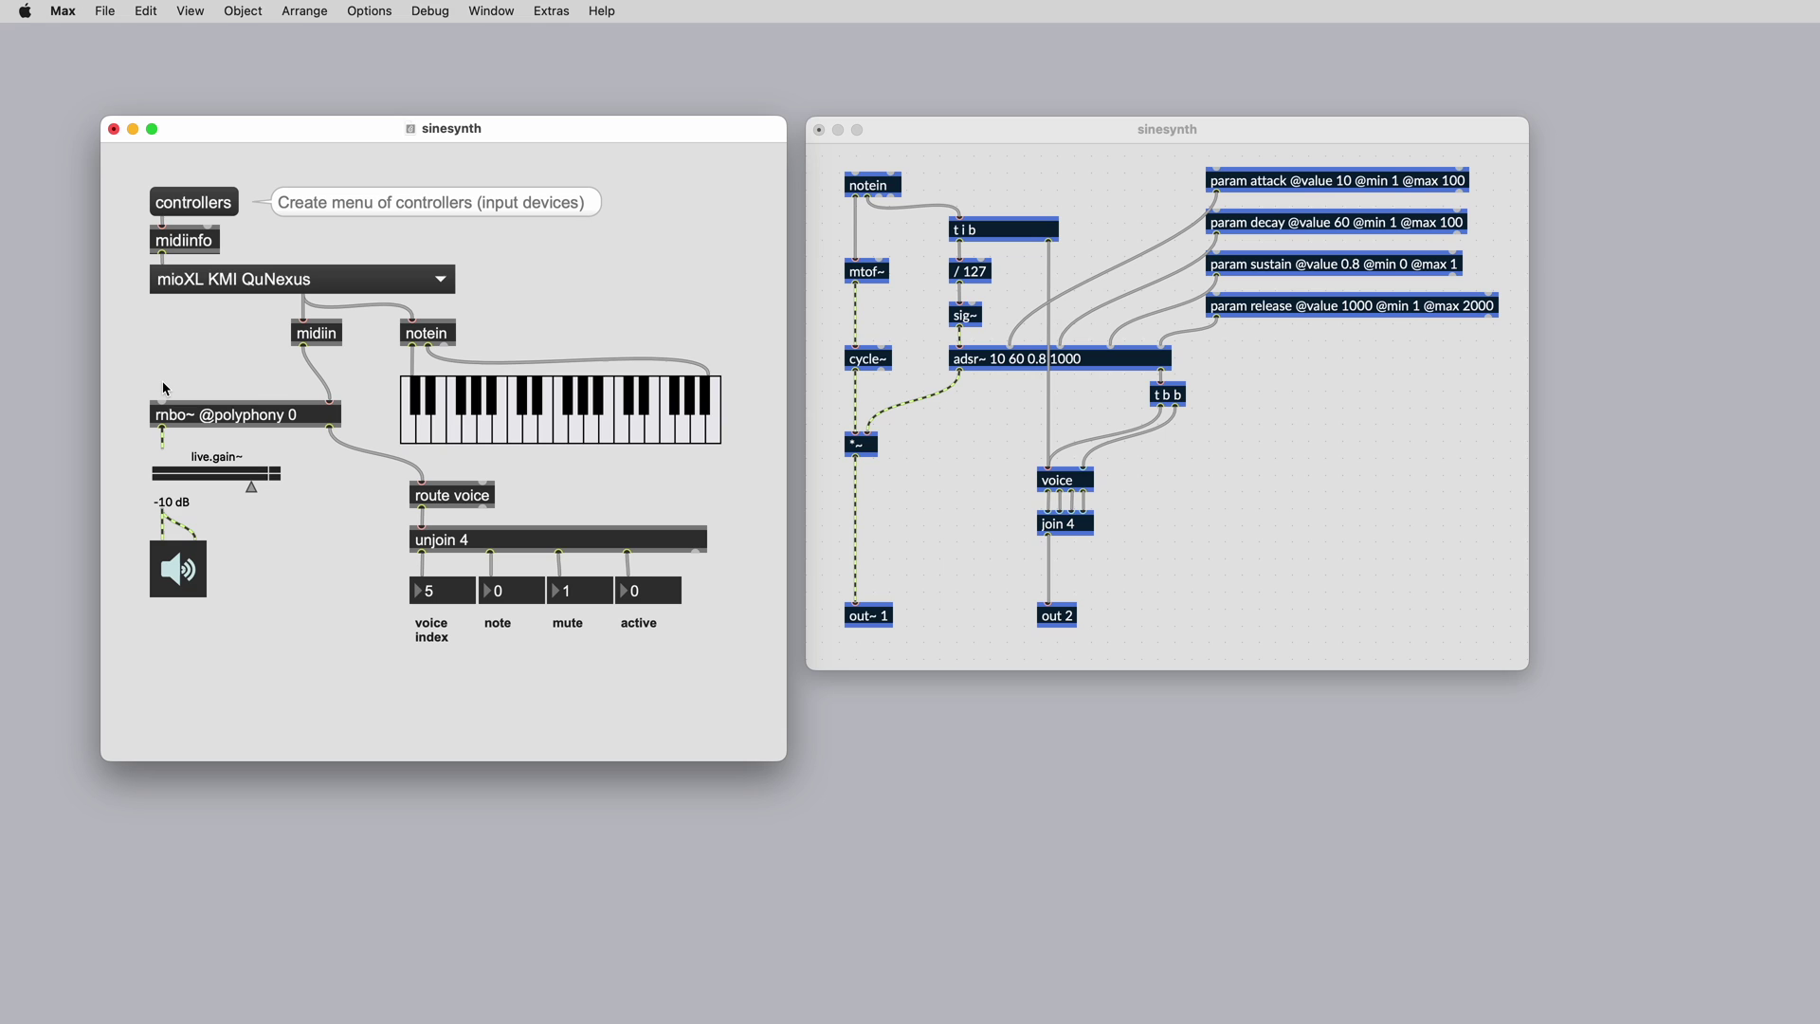
Add an attribute control on rnbo~ for sinesynth/attack and relock the patch.
key("super+e")
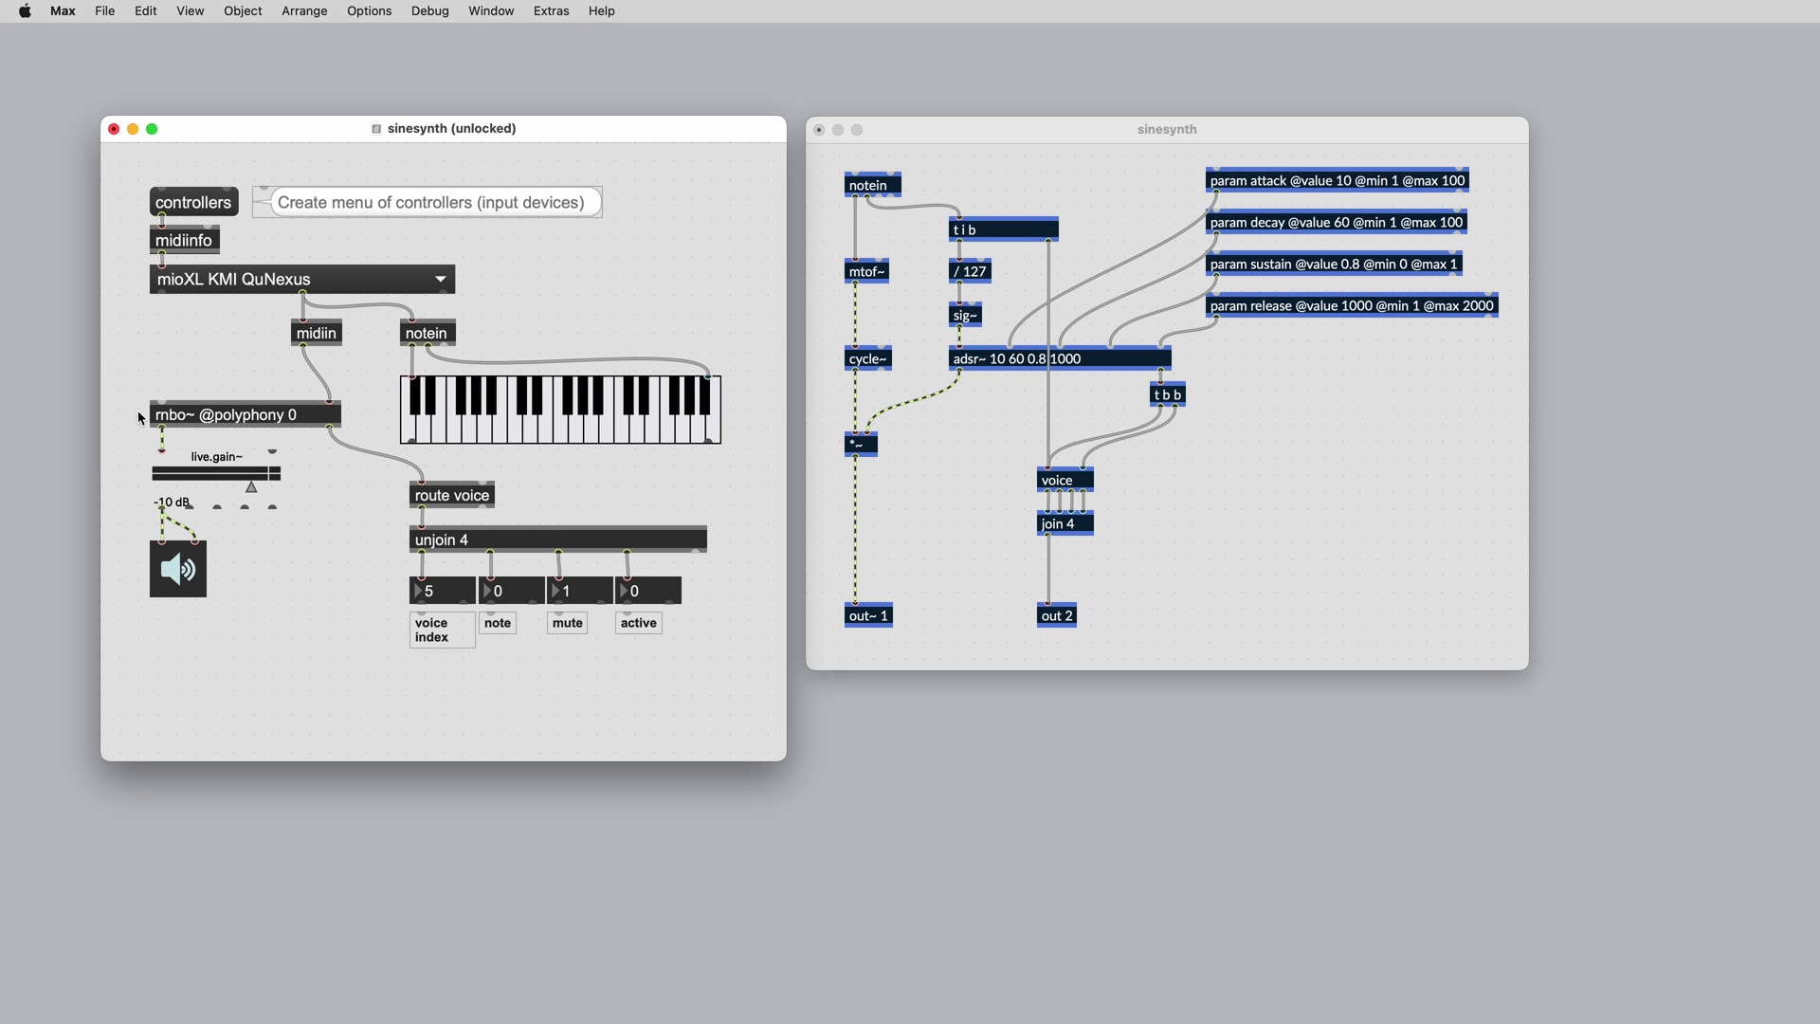
right_click(156, 416)
mouse_move(182, 339)
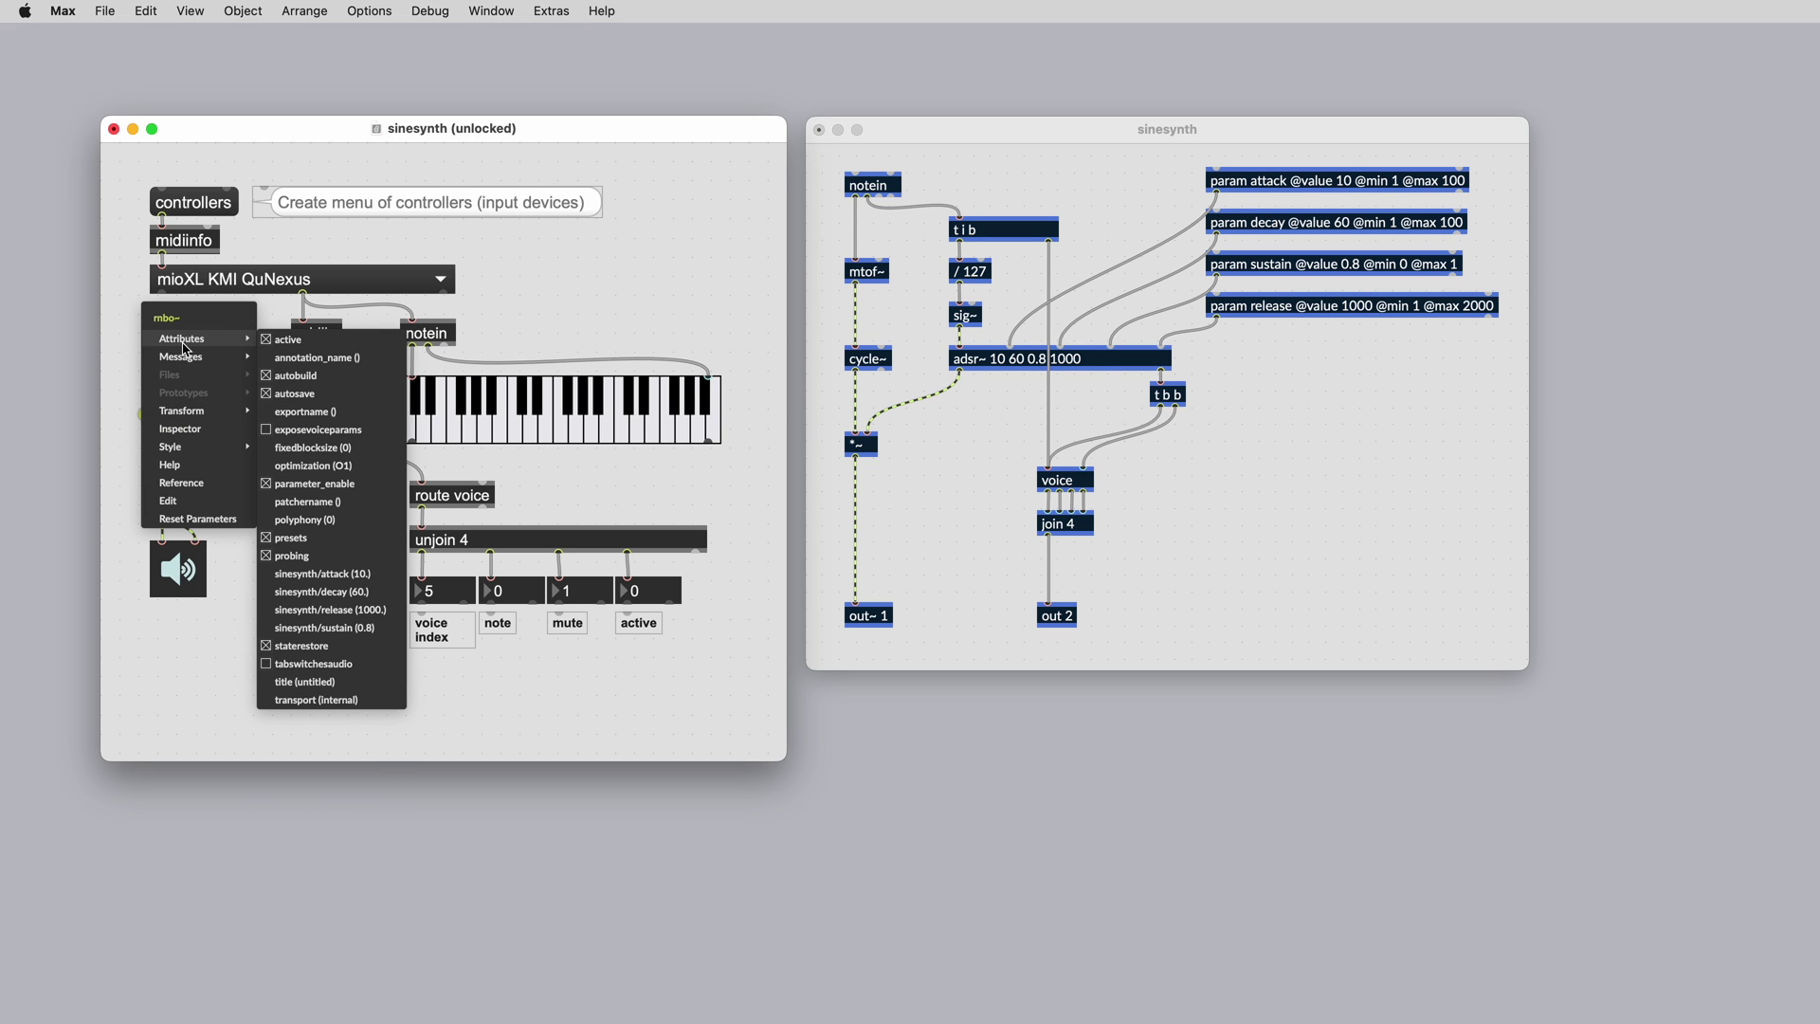
left_click(342, 574)
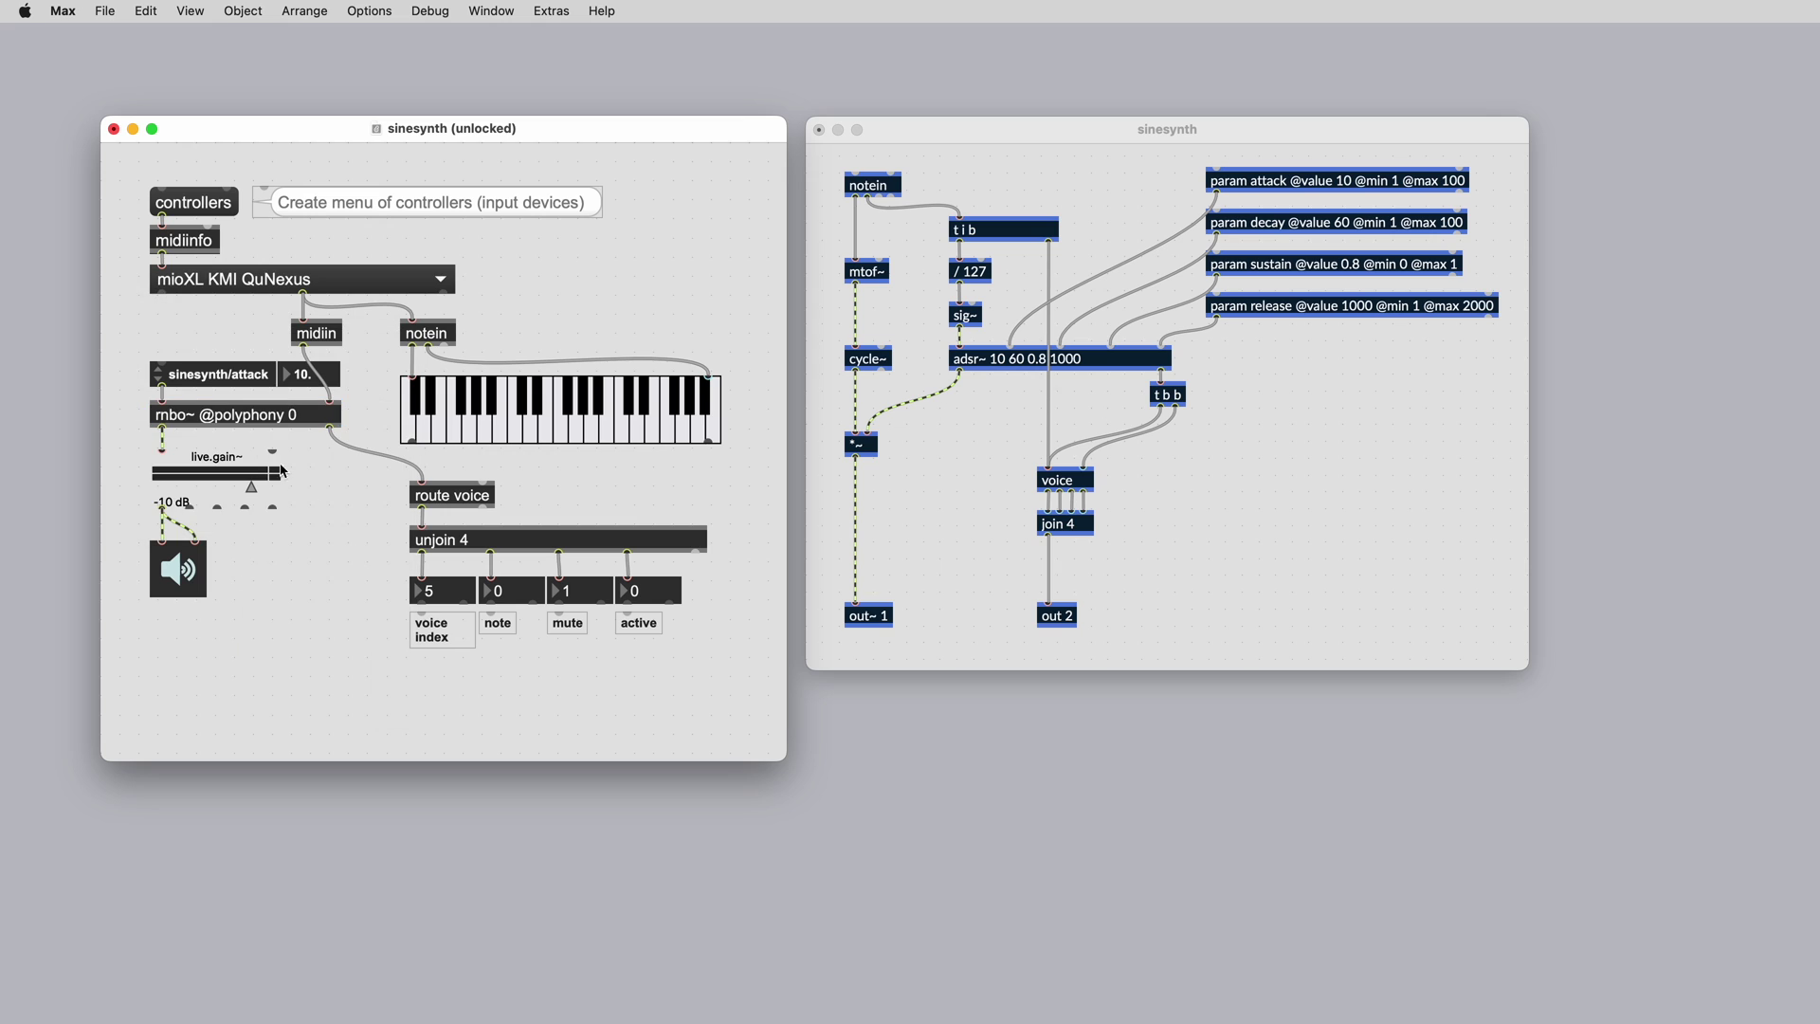
key("super+e")
Retarget the control to sinesynth/decay then sinesynth/release and drag the release value down.
left_click(207, 373)
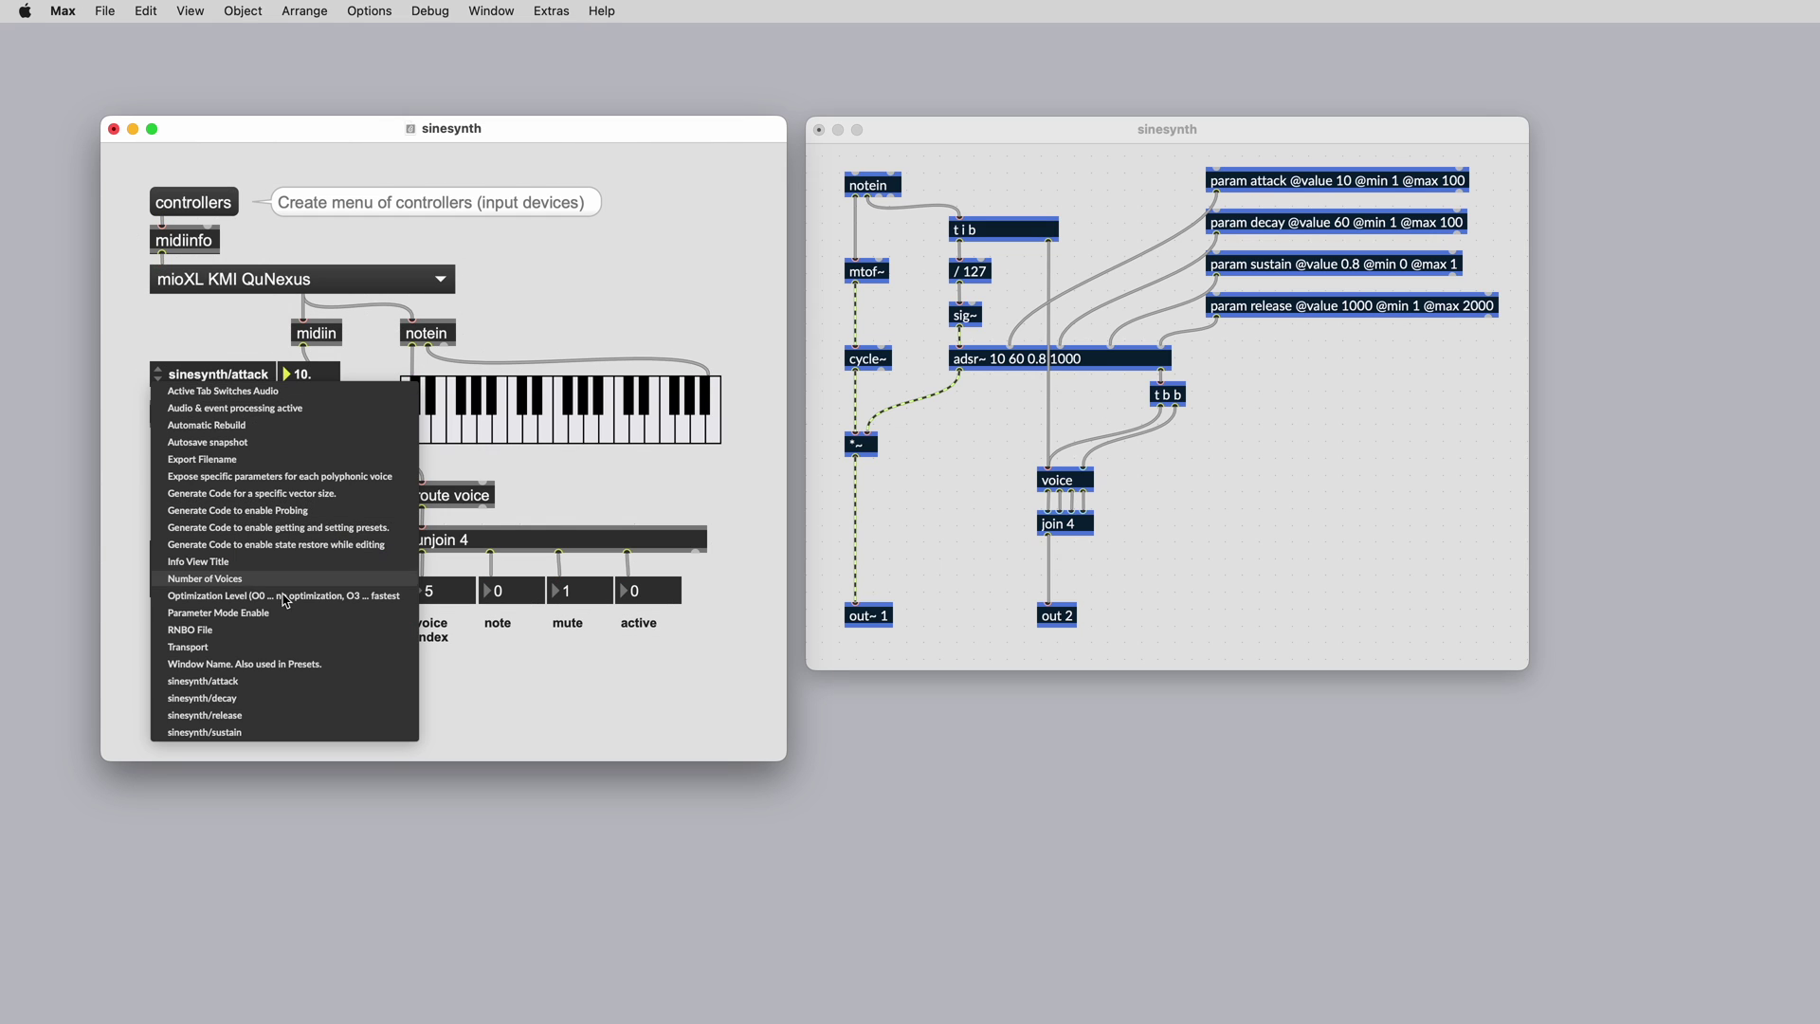
left_click(229, 697)
left_click(214, 373)
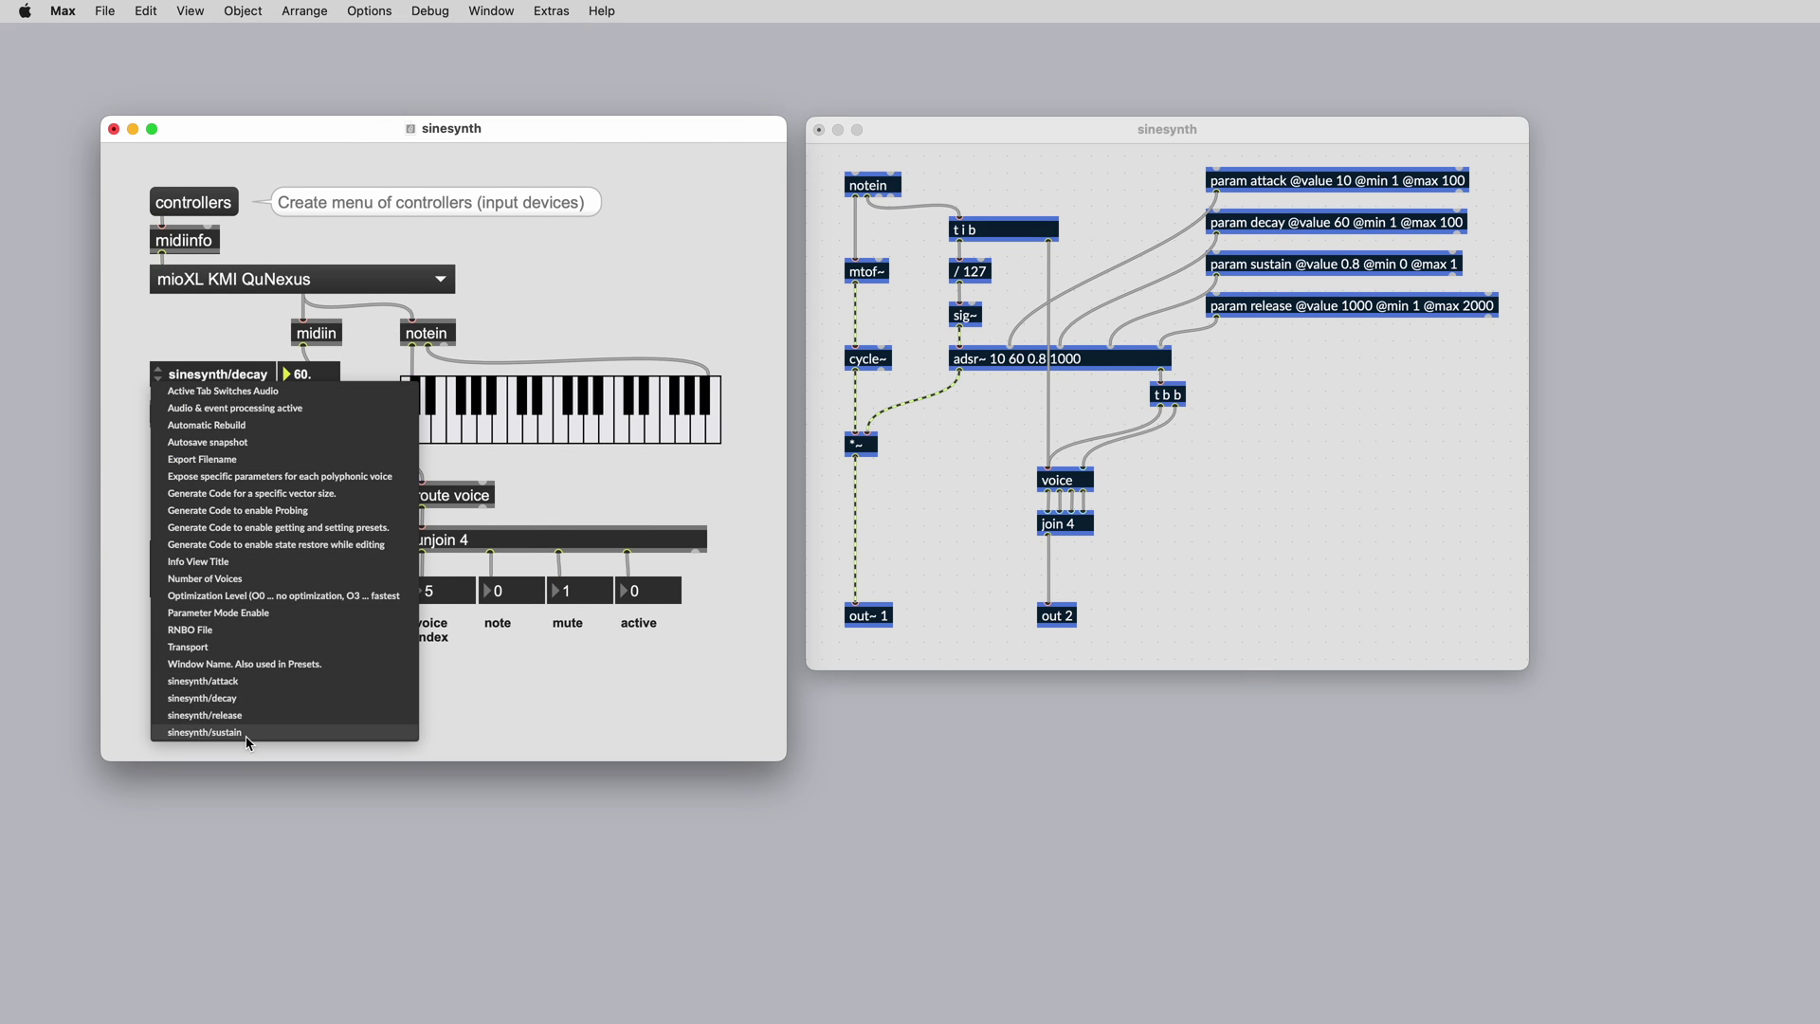
left_click(207, 715)
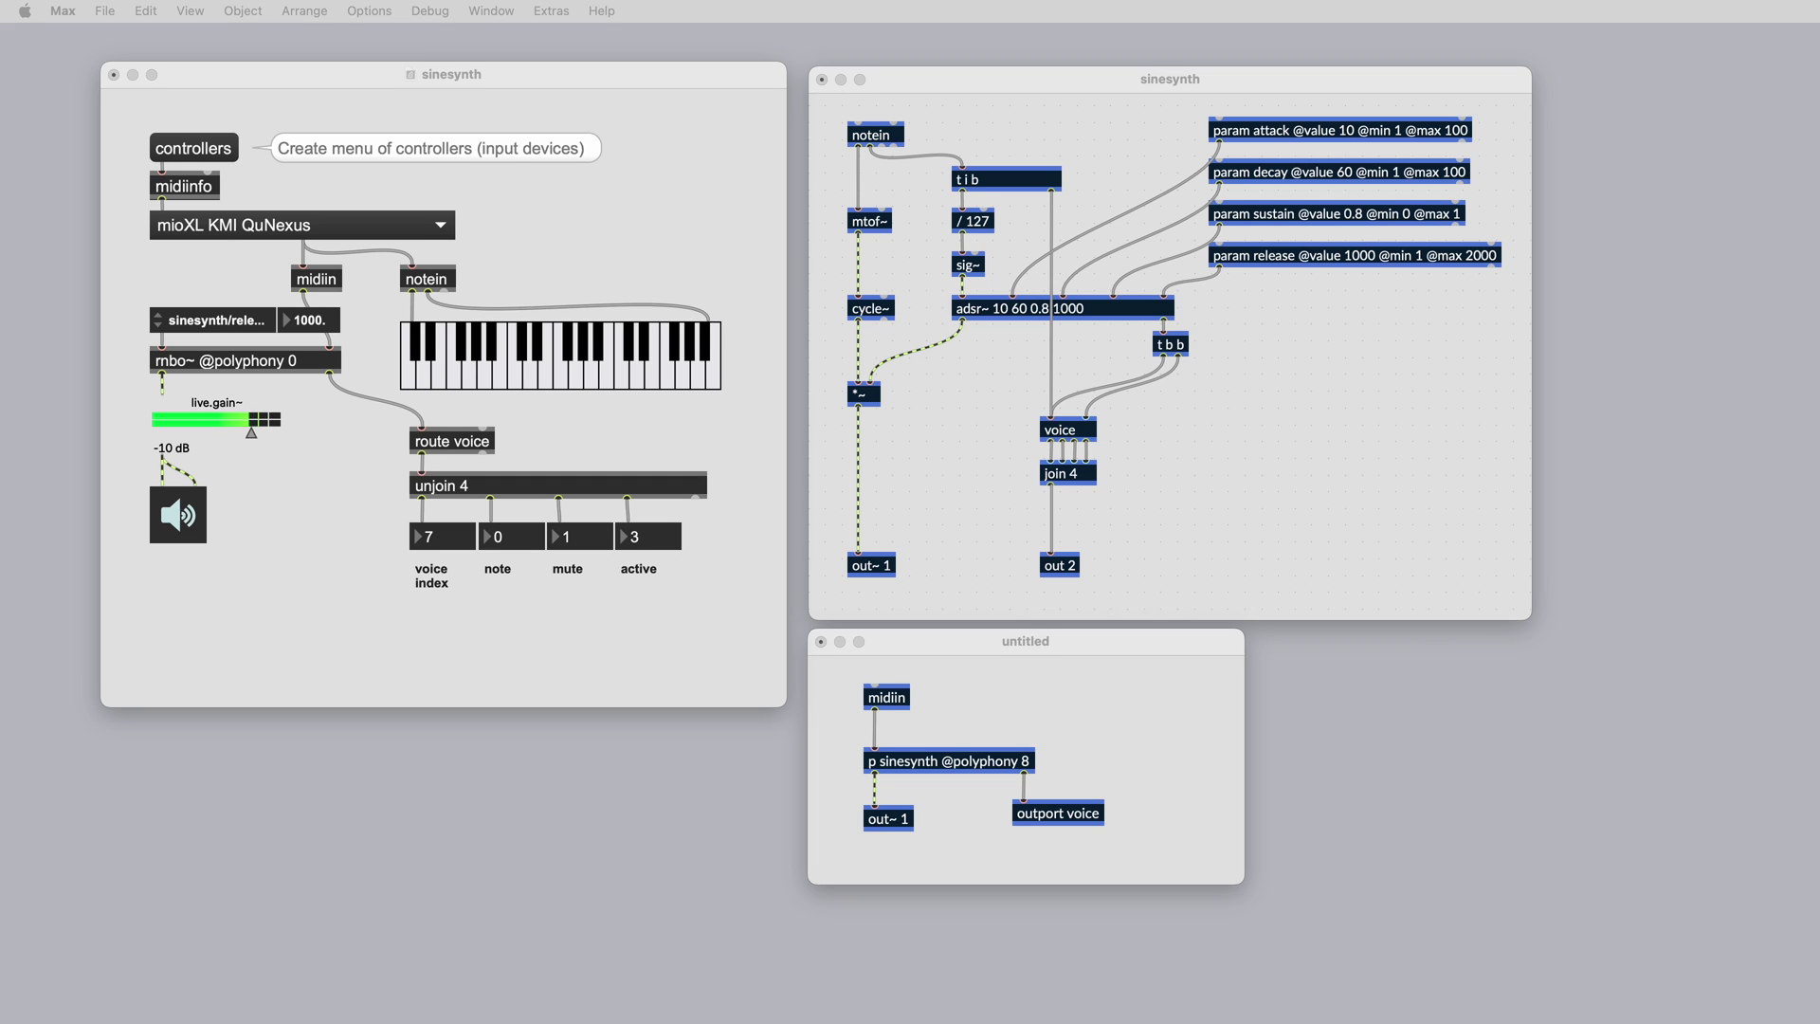
left_click(298, 320)
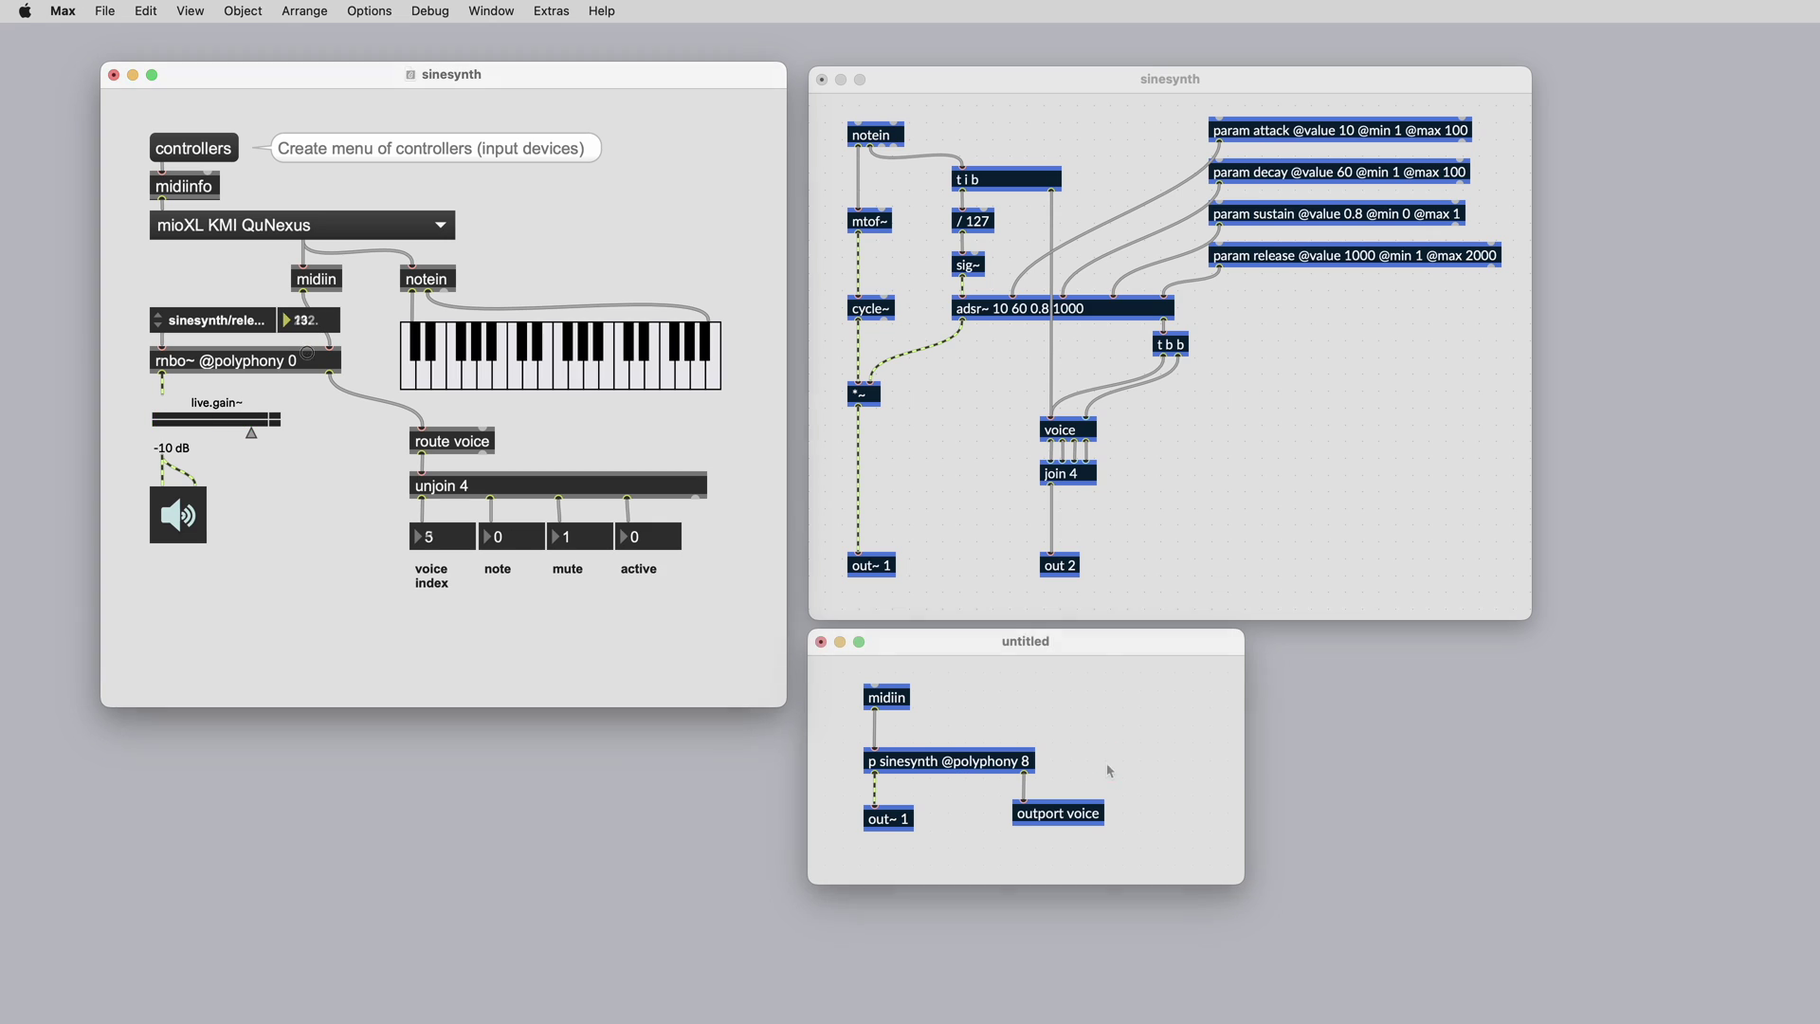
left_click(1027, 764)
double_click(1027, 763)
type("@ex")
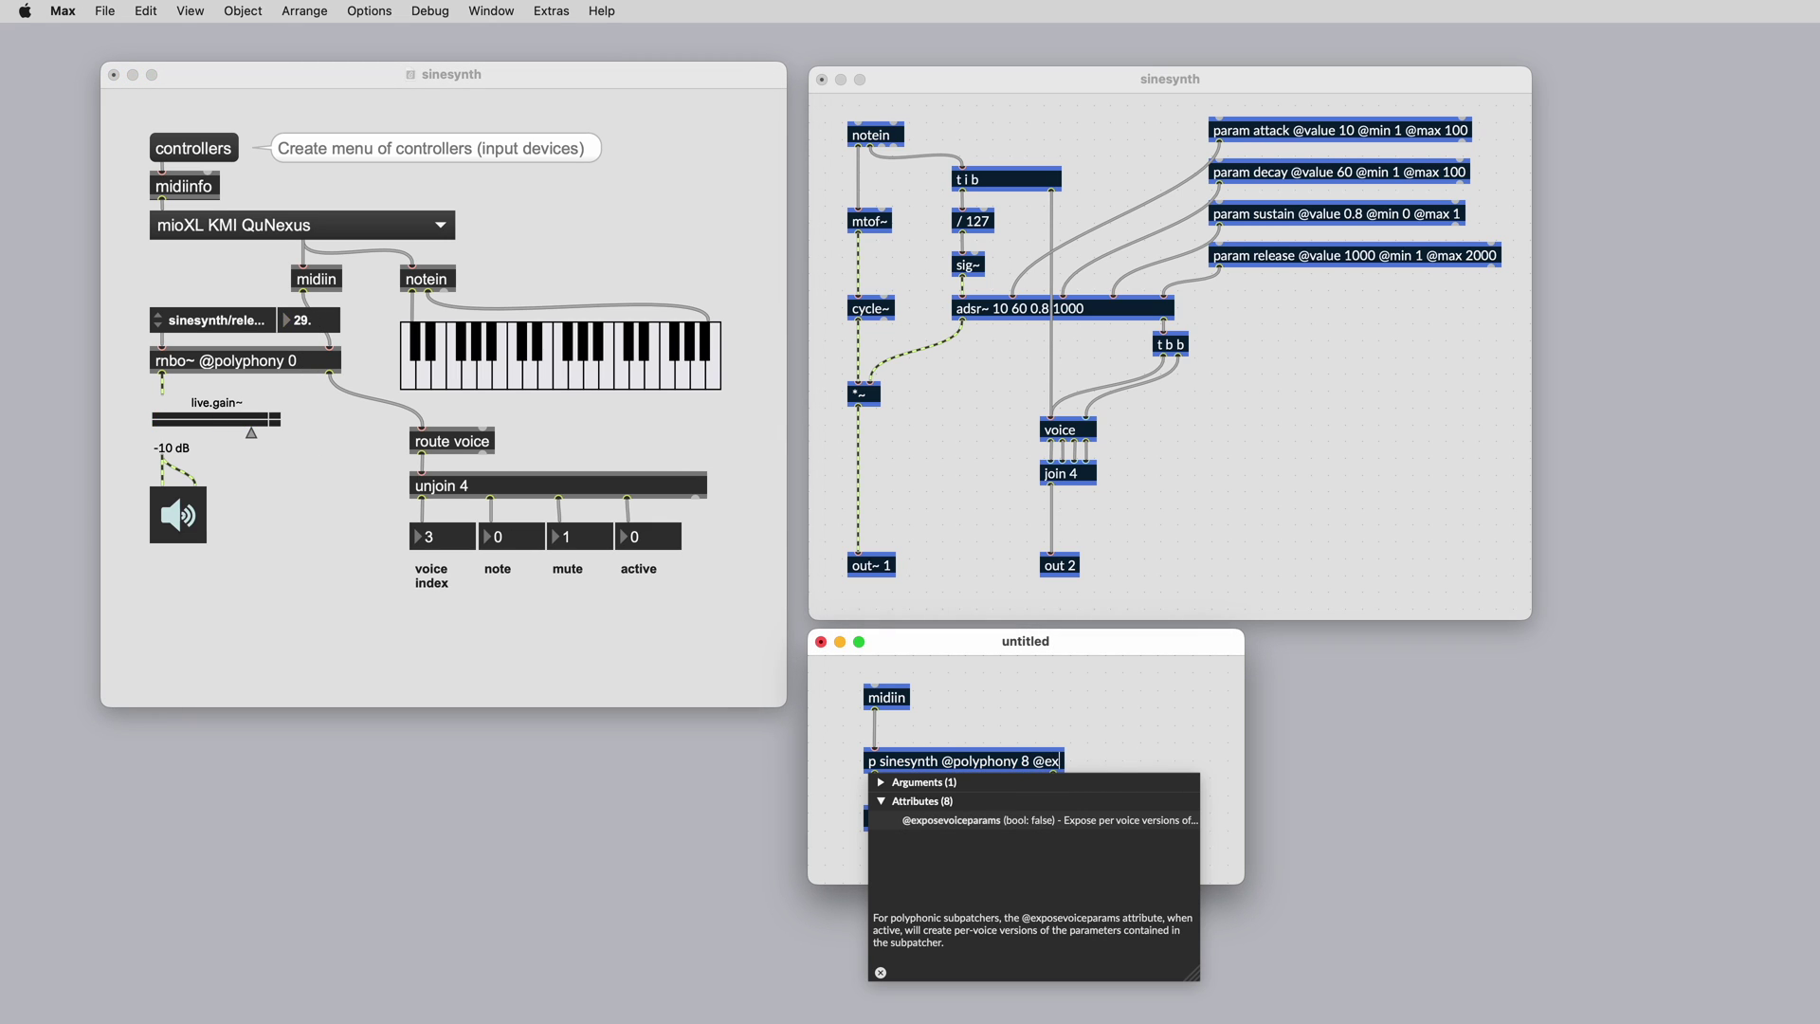
type("posevoiceparams 1")
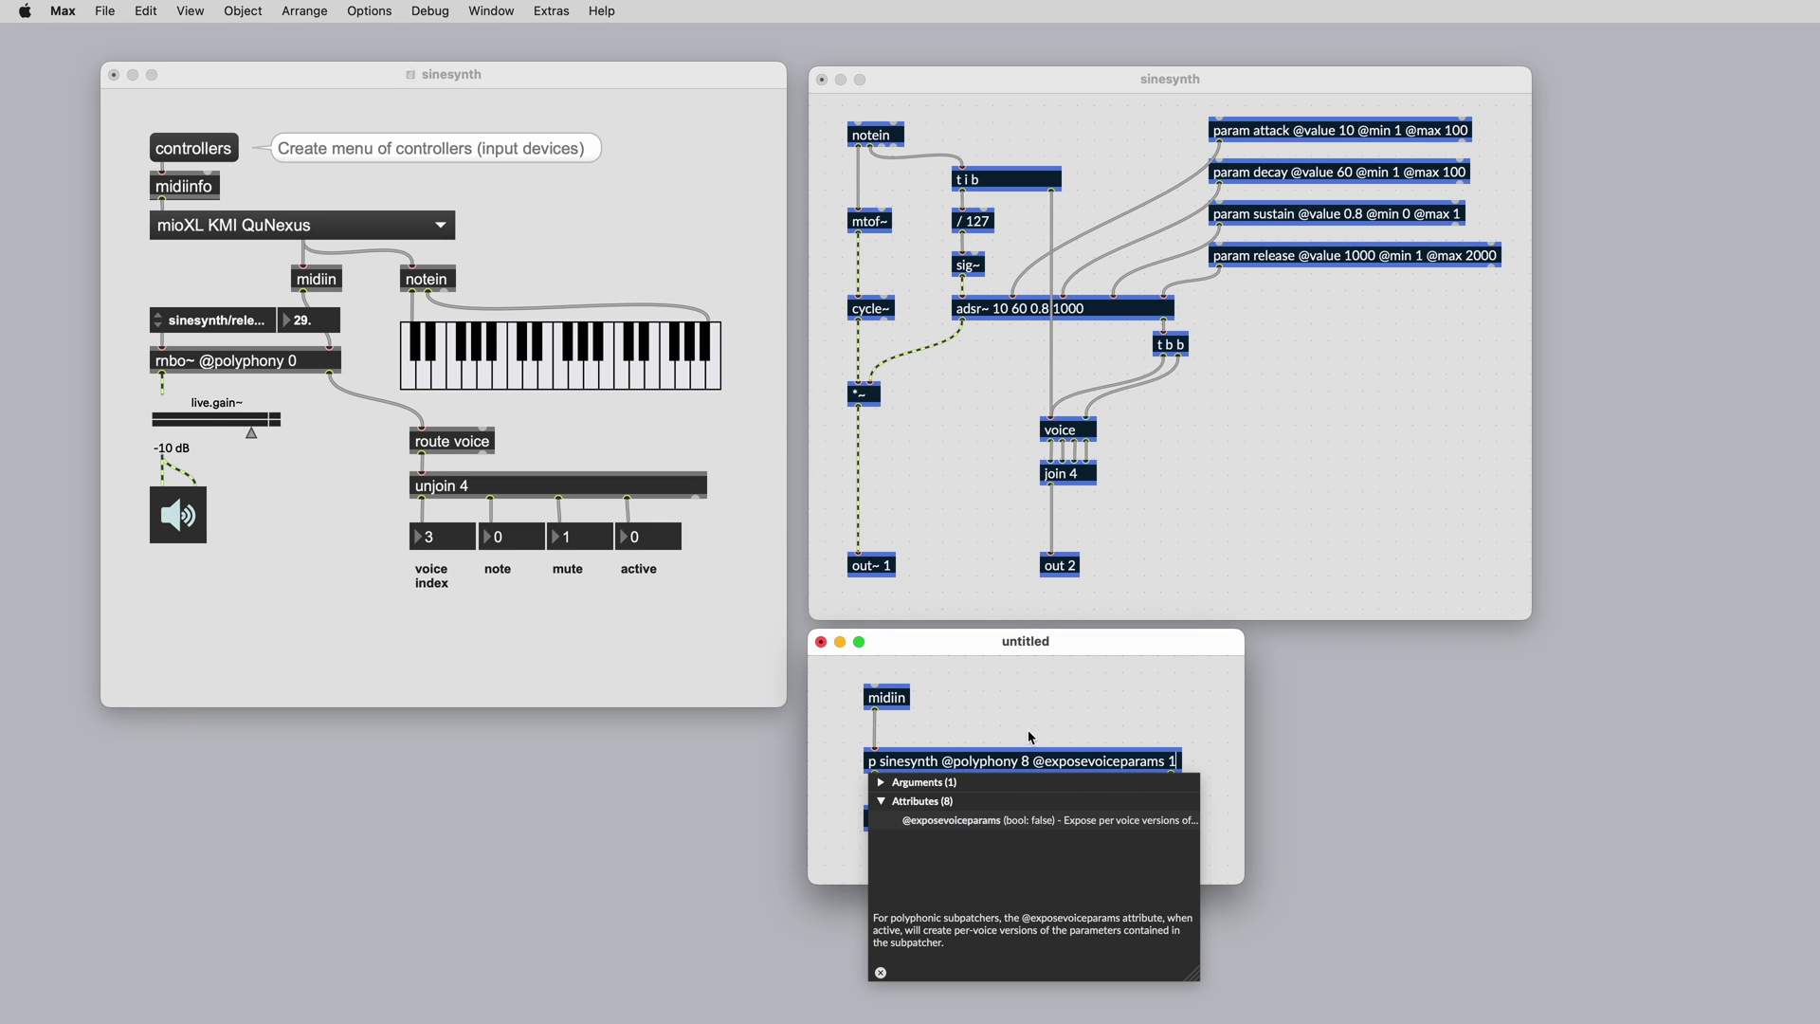
left_click(1048, 711)
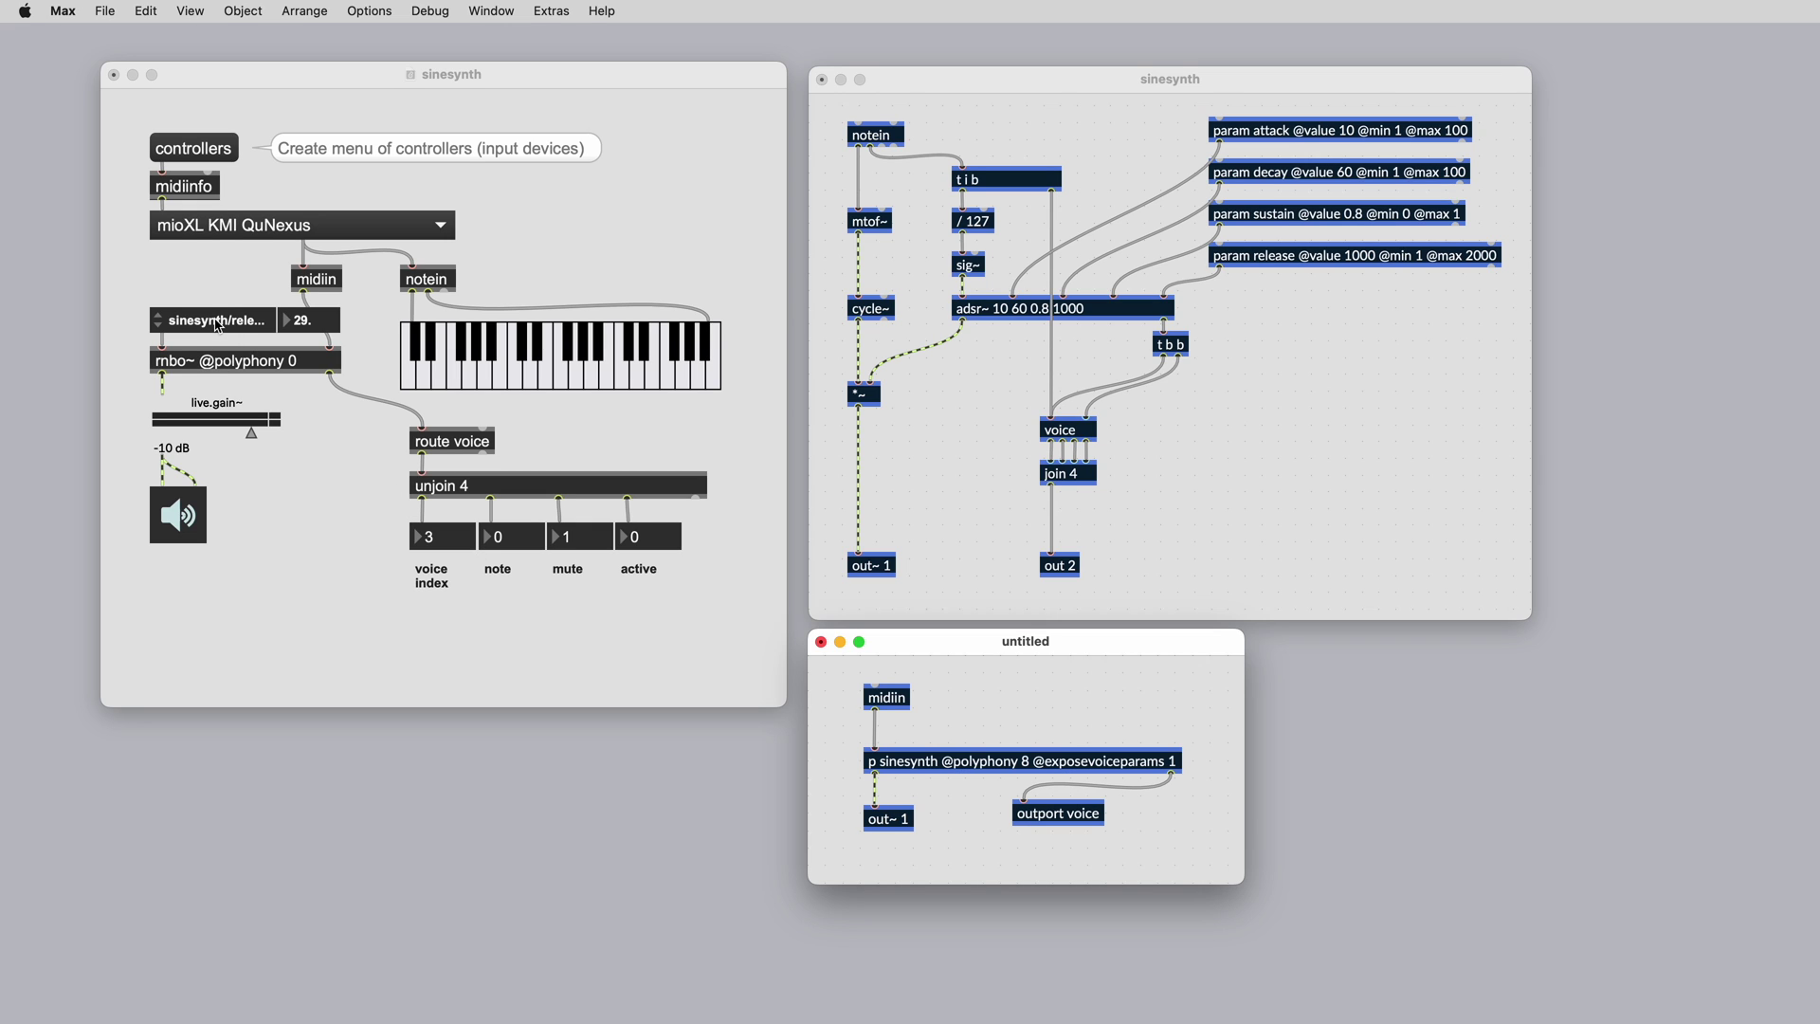
left_click(217, 321)
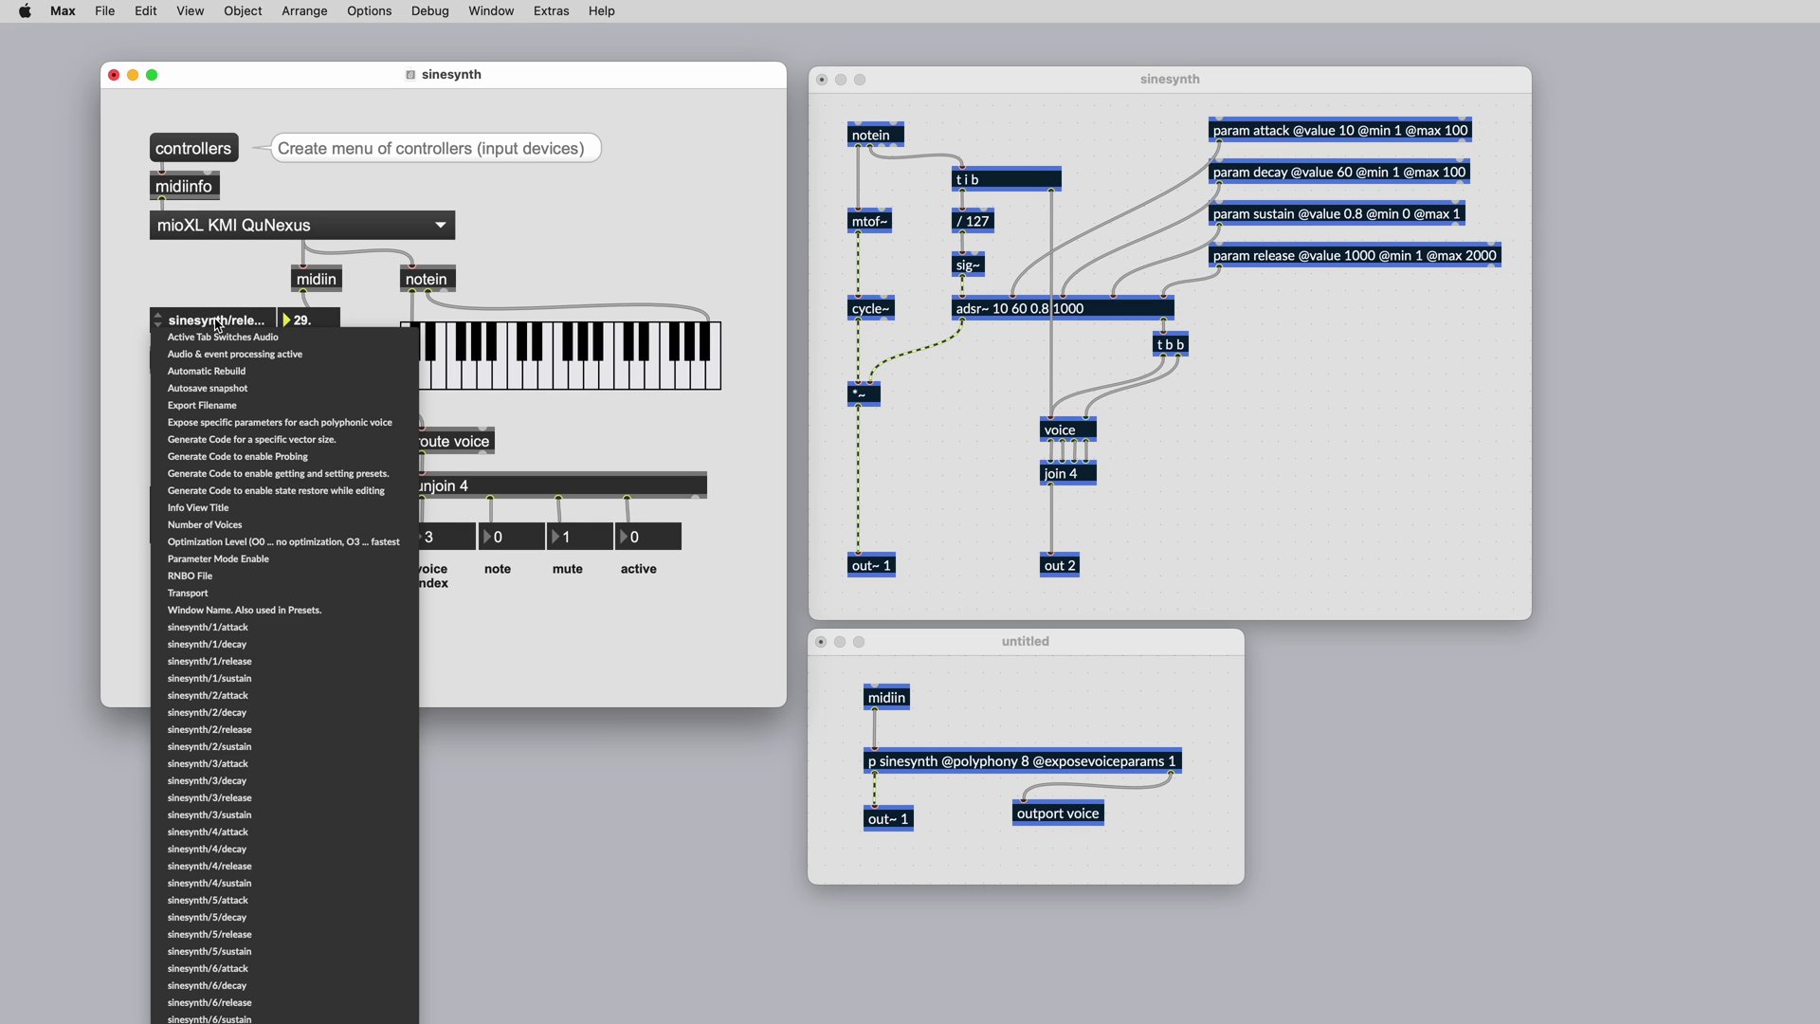
left_click(269, 666)
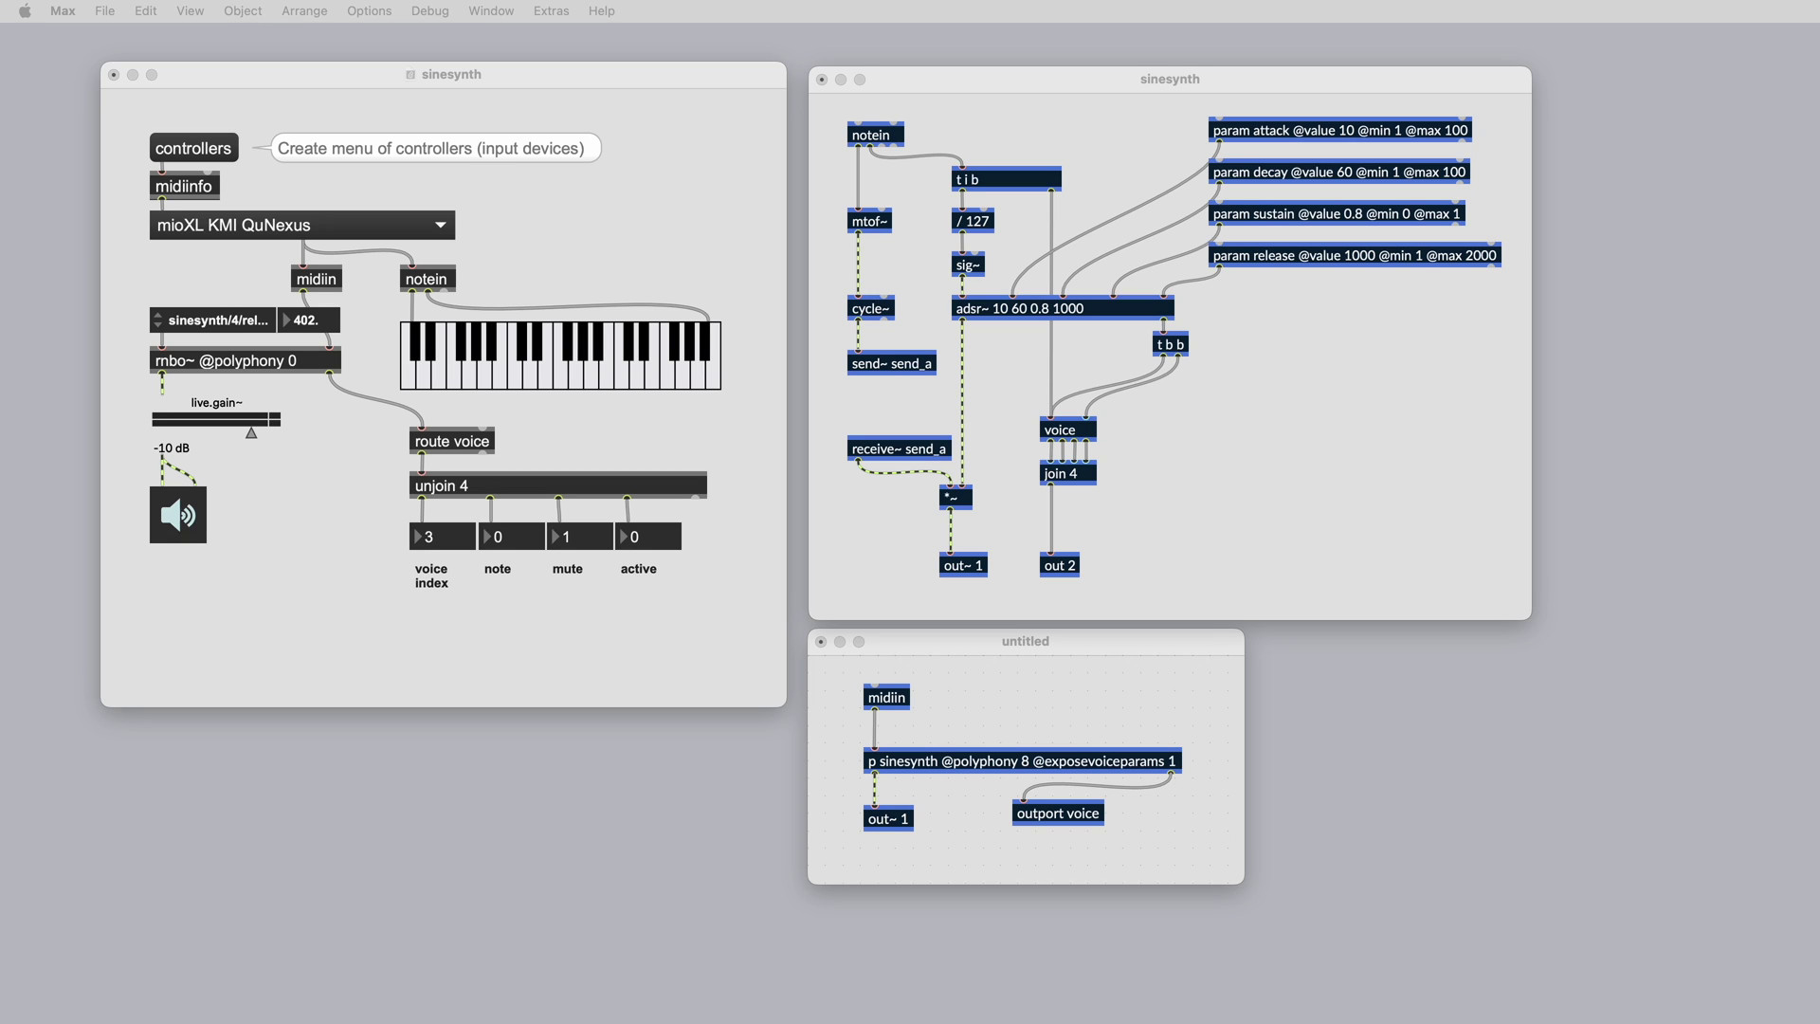
Build a vectorsize~ into number~ readout in the untitled patch, then delete it again.
left_click(1019, 694)
type("n")
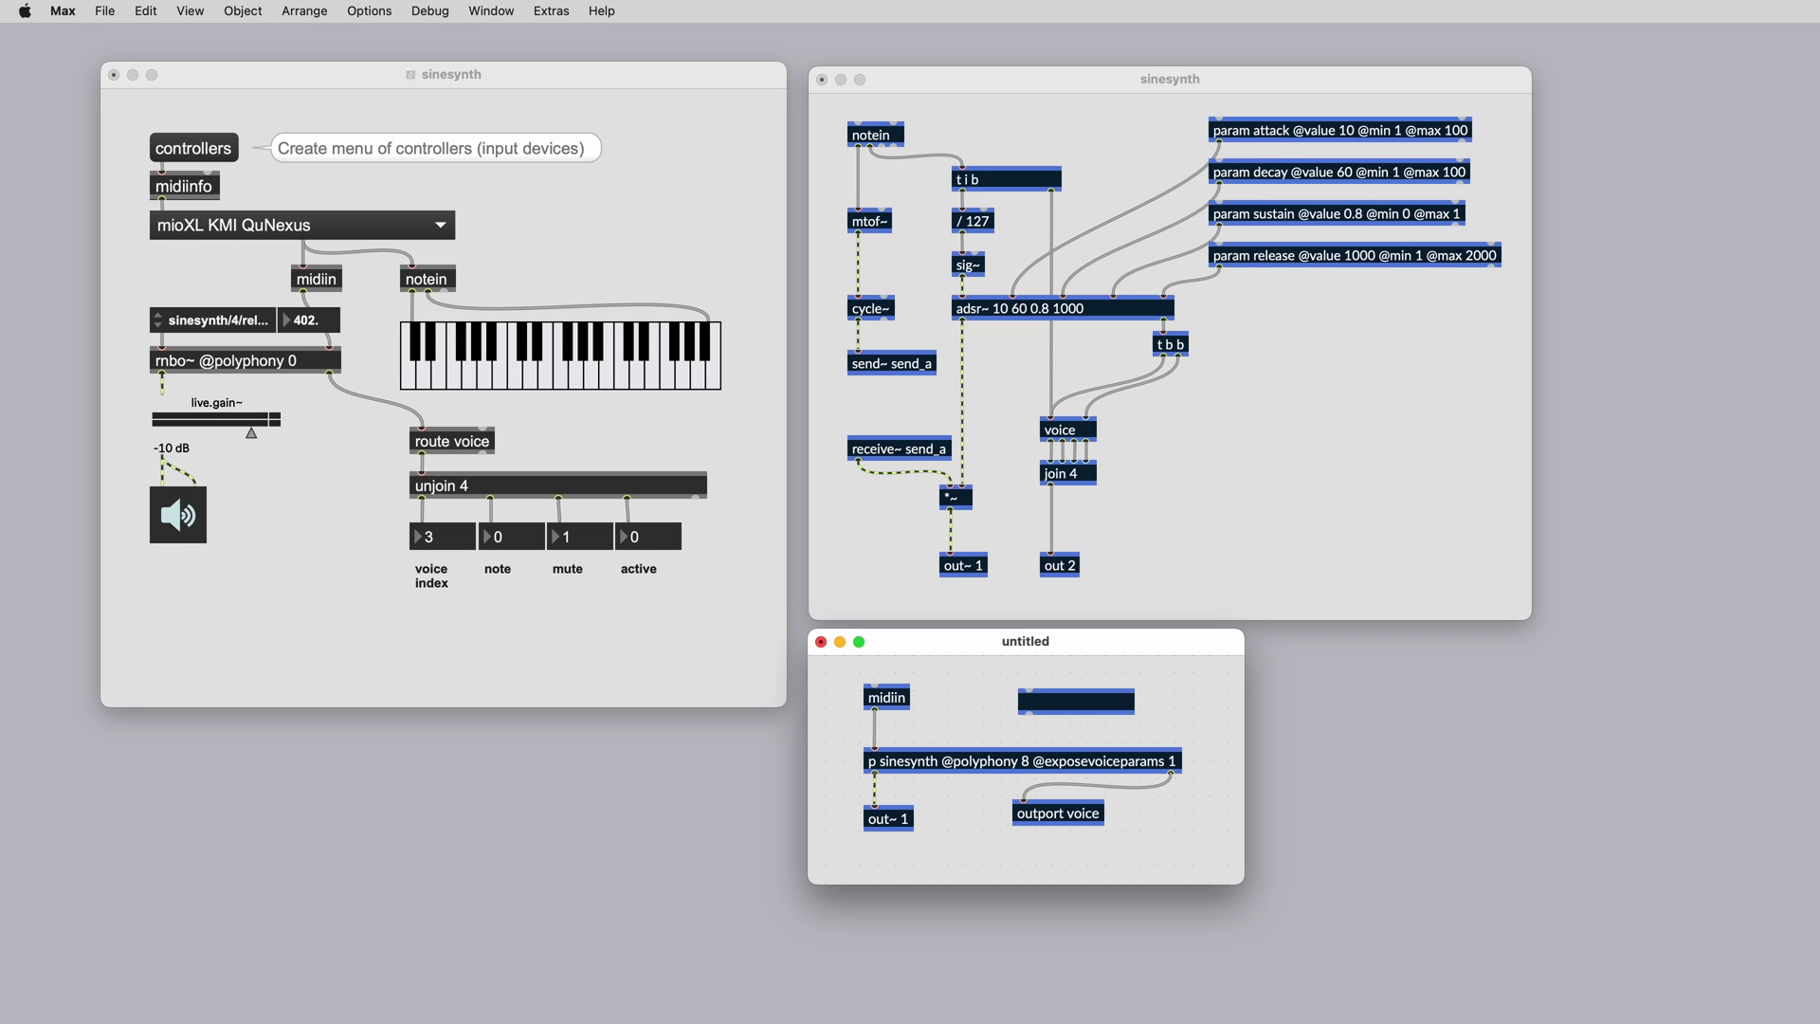
type("vectorsize")
key("Down")
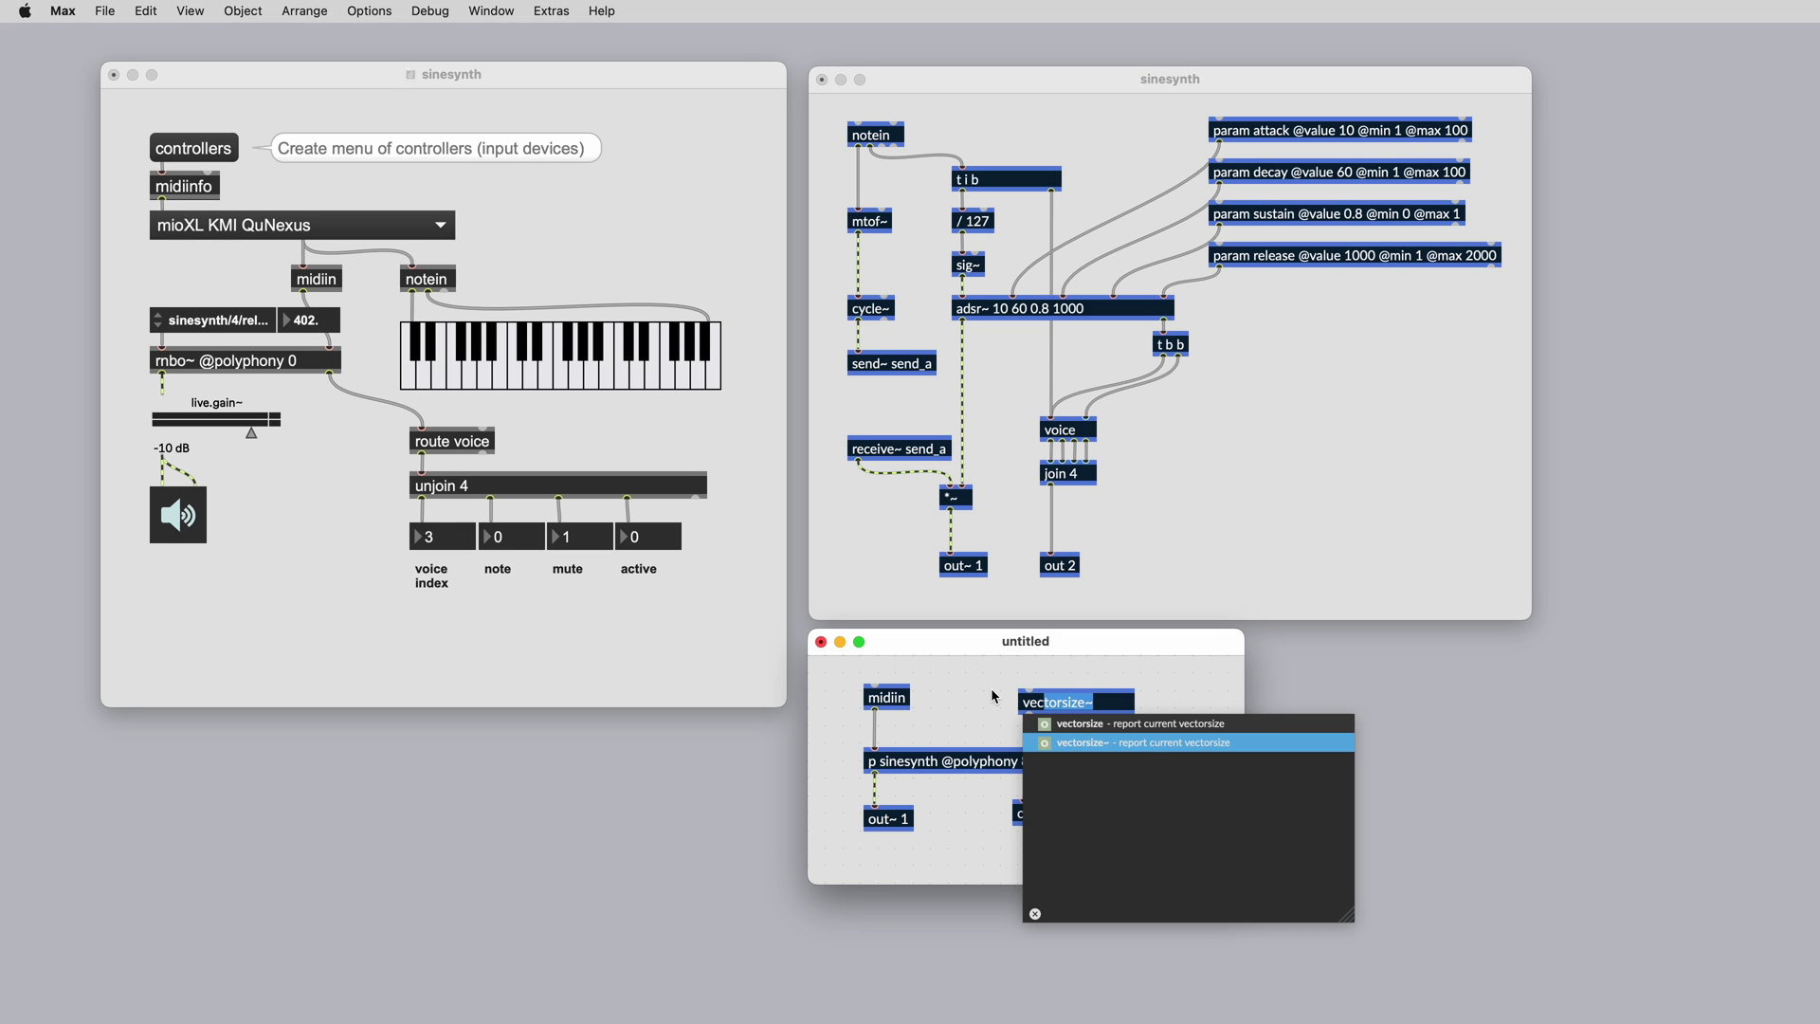
key("Return")
left_click_drag(1068, 703, 1105, 690)
left_click(1080, 718)
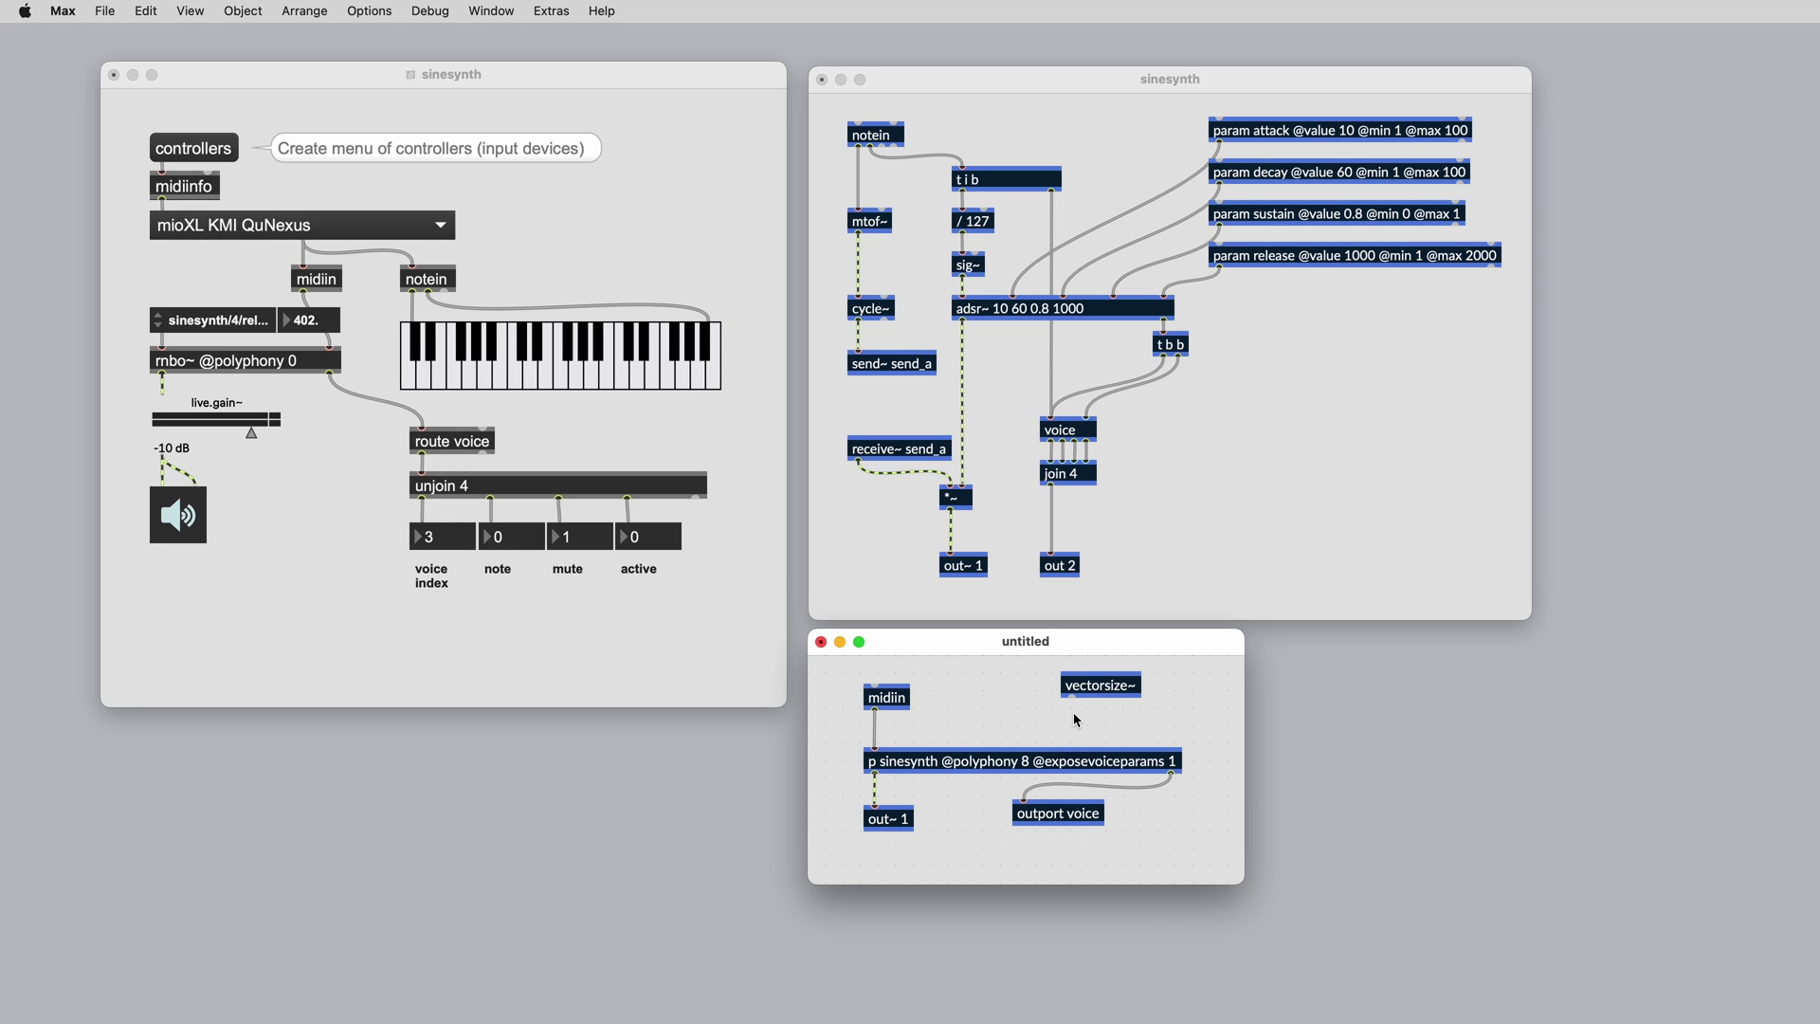
type("nnumber~")
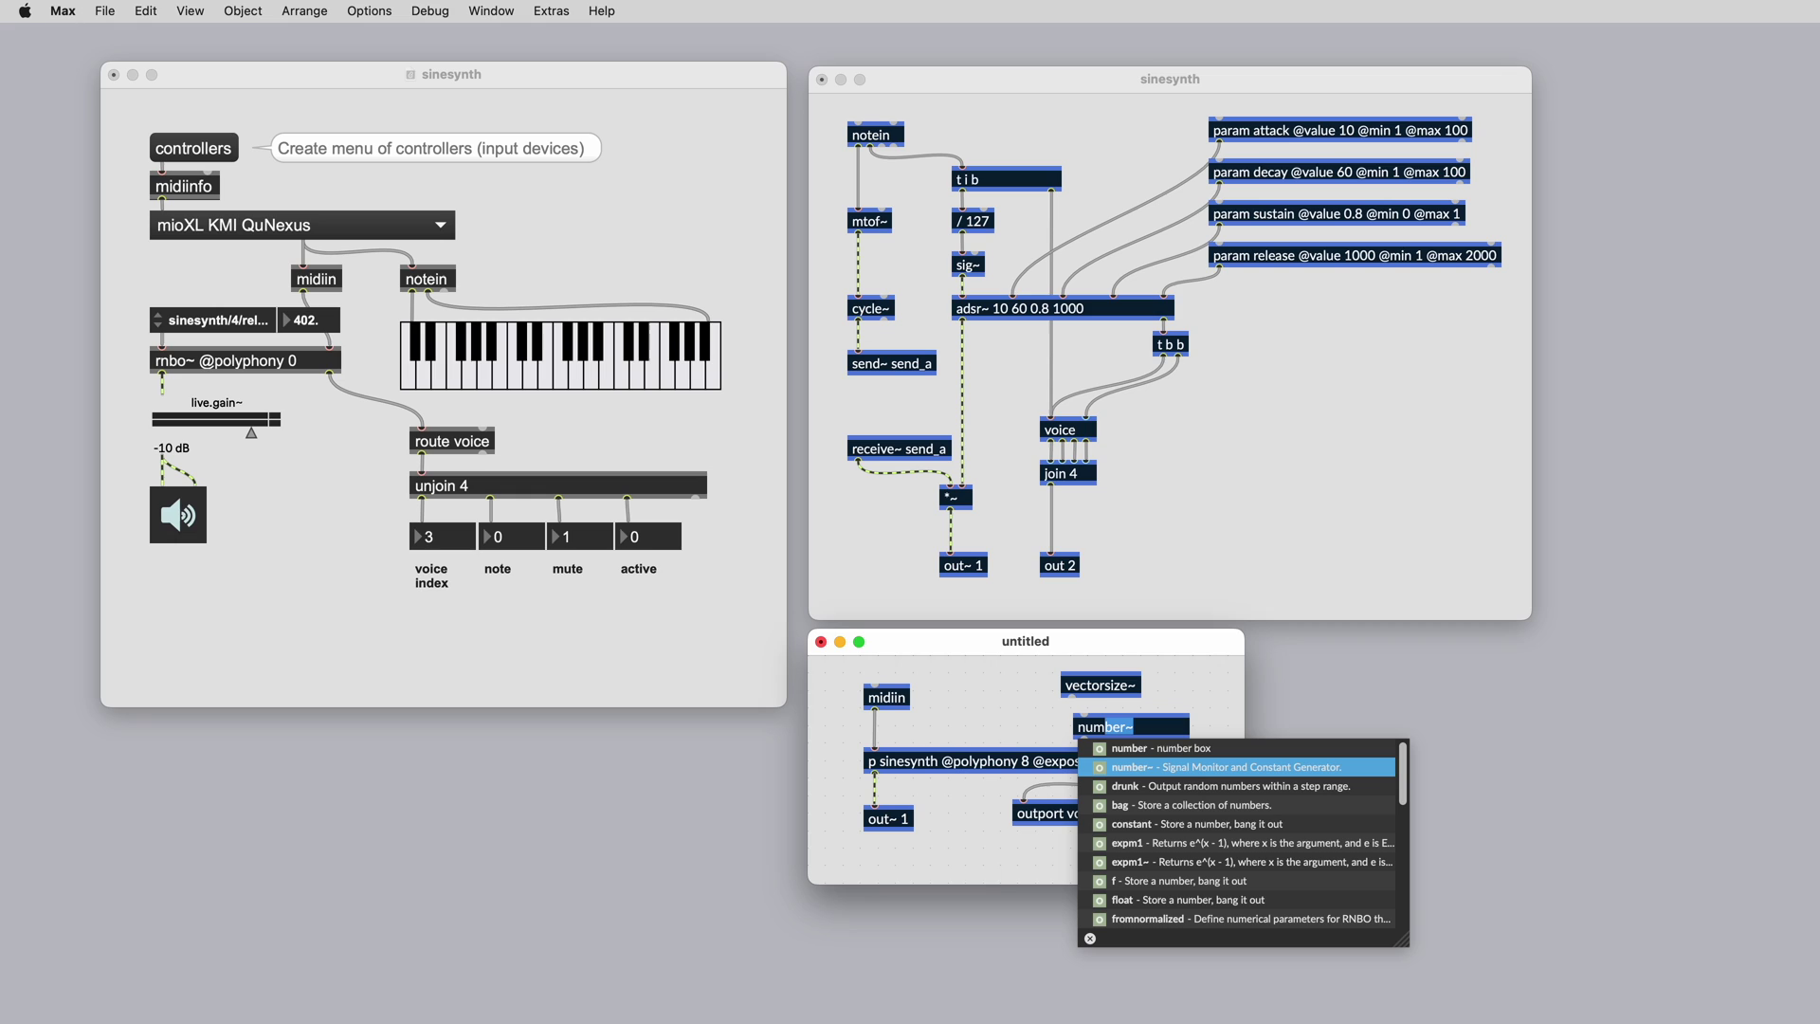
key("Return")
left_click_drag(1074, 694, 1092, 731)
left_click(1021, 719)
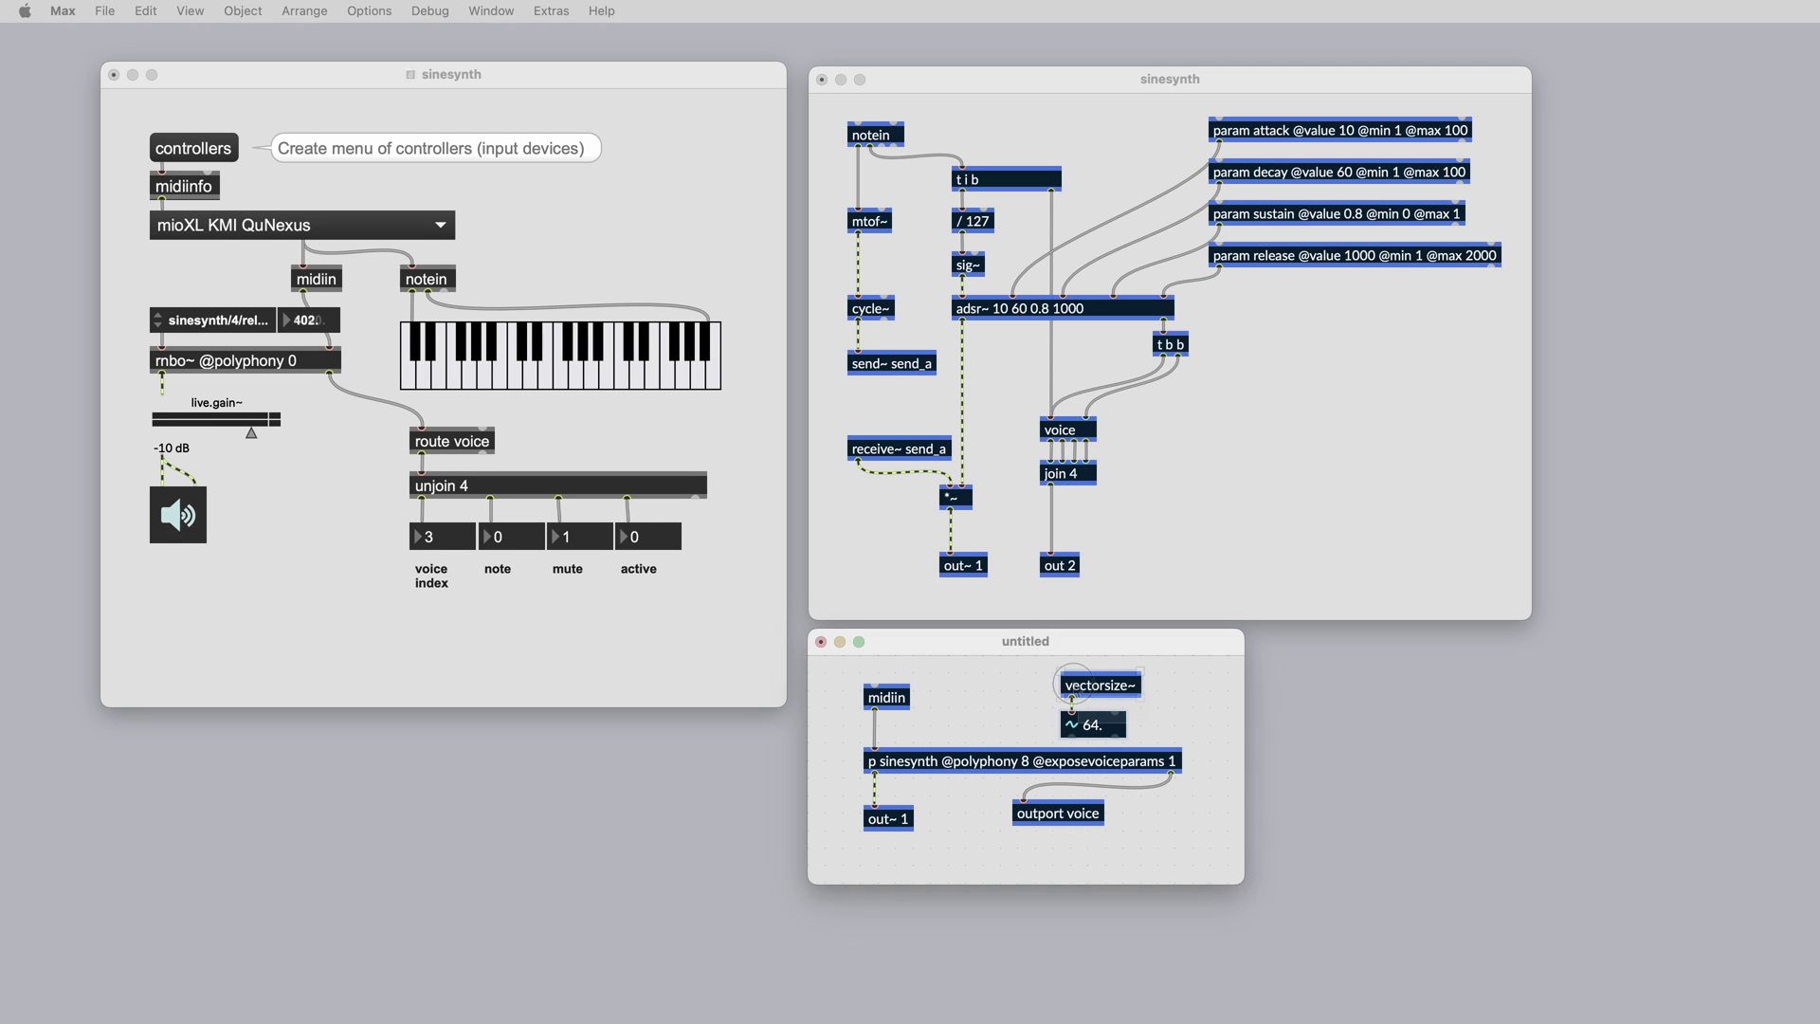
left_click_drag(1045, 668, 1153, 747)
key("Delete")
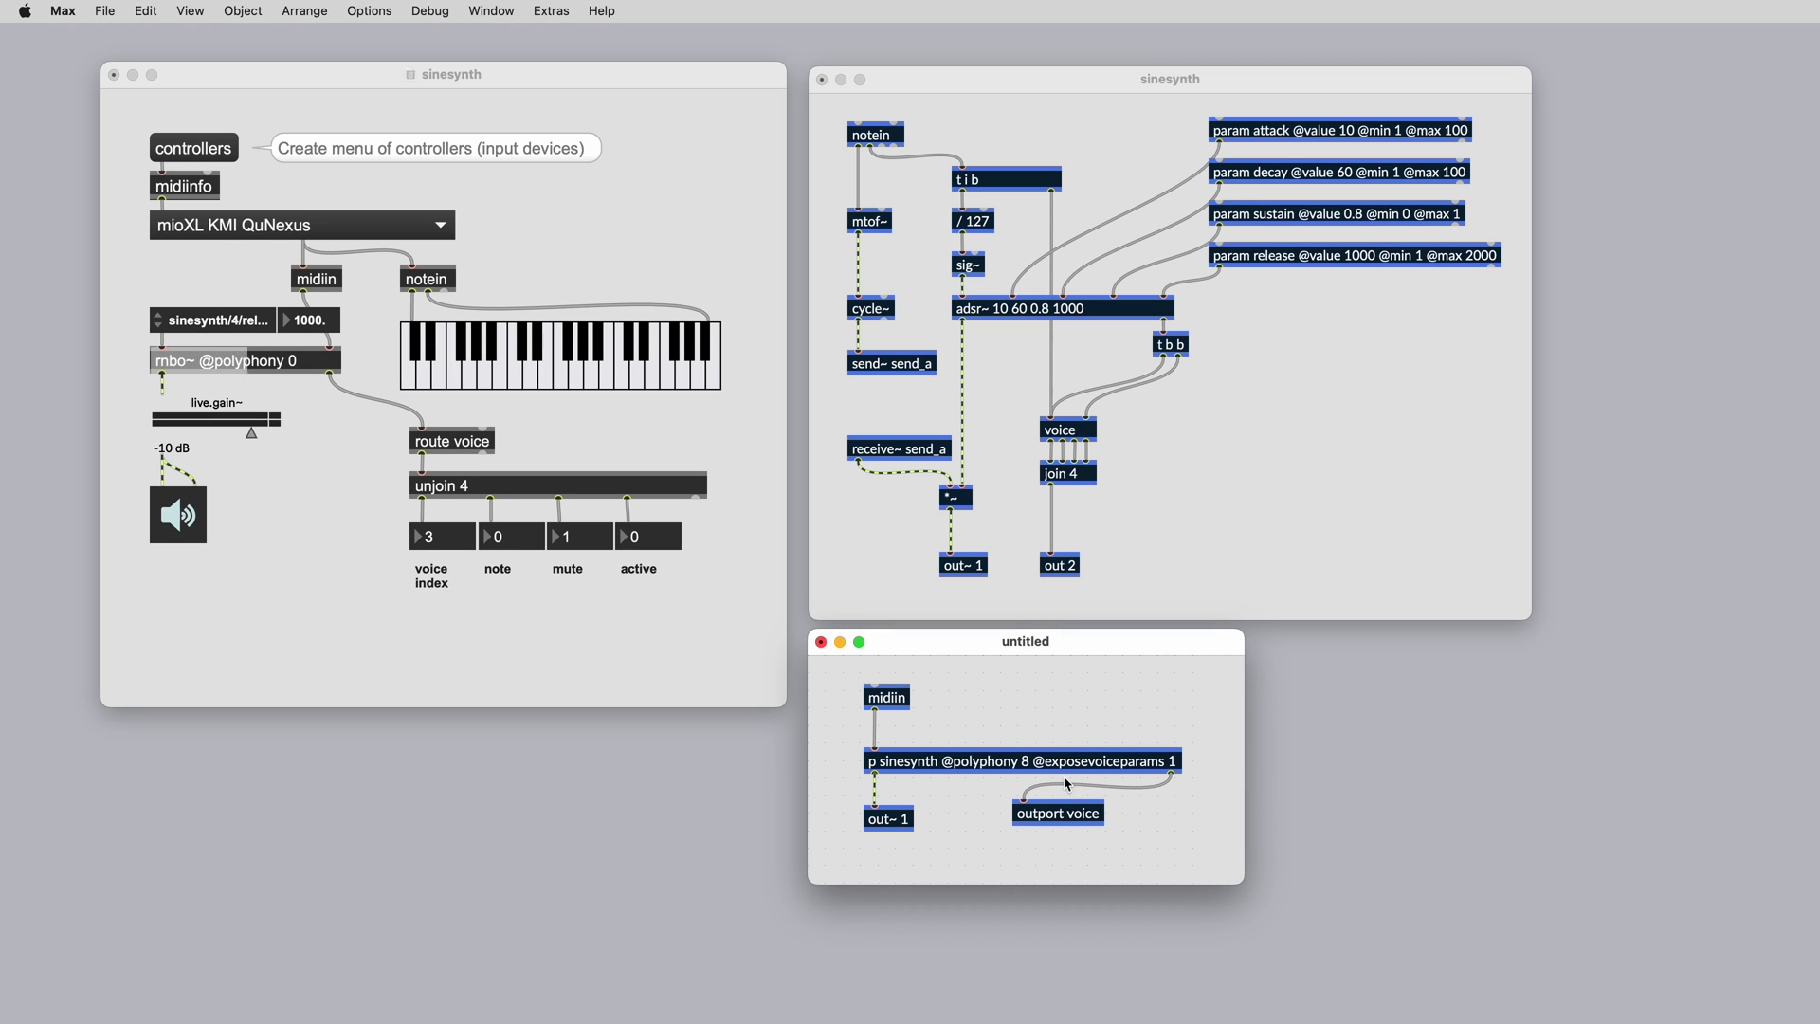
double_click(1070, 761)
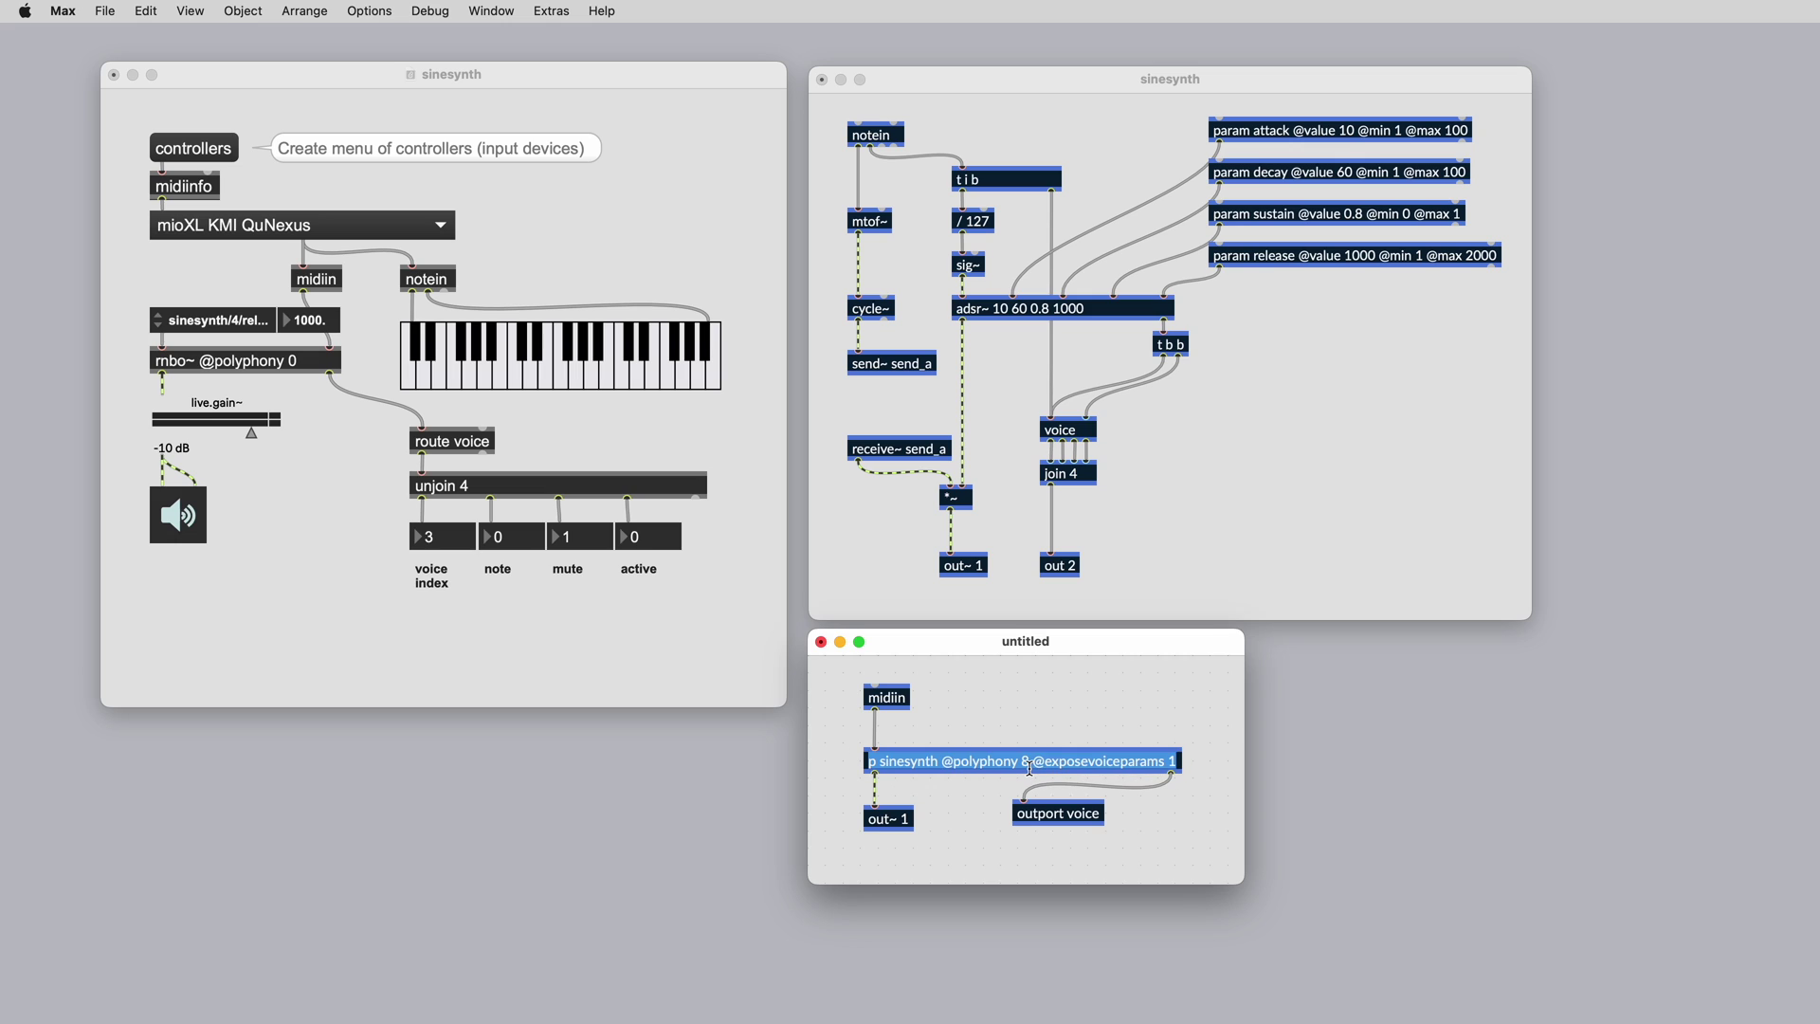
left_click(1033, 761)
left_click_drag(1033, 761, 1195, 768)
key("BackSpace")
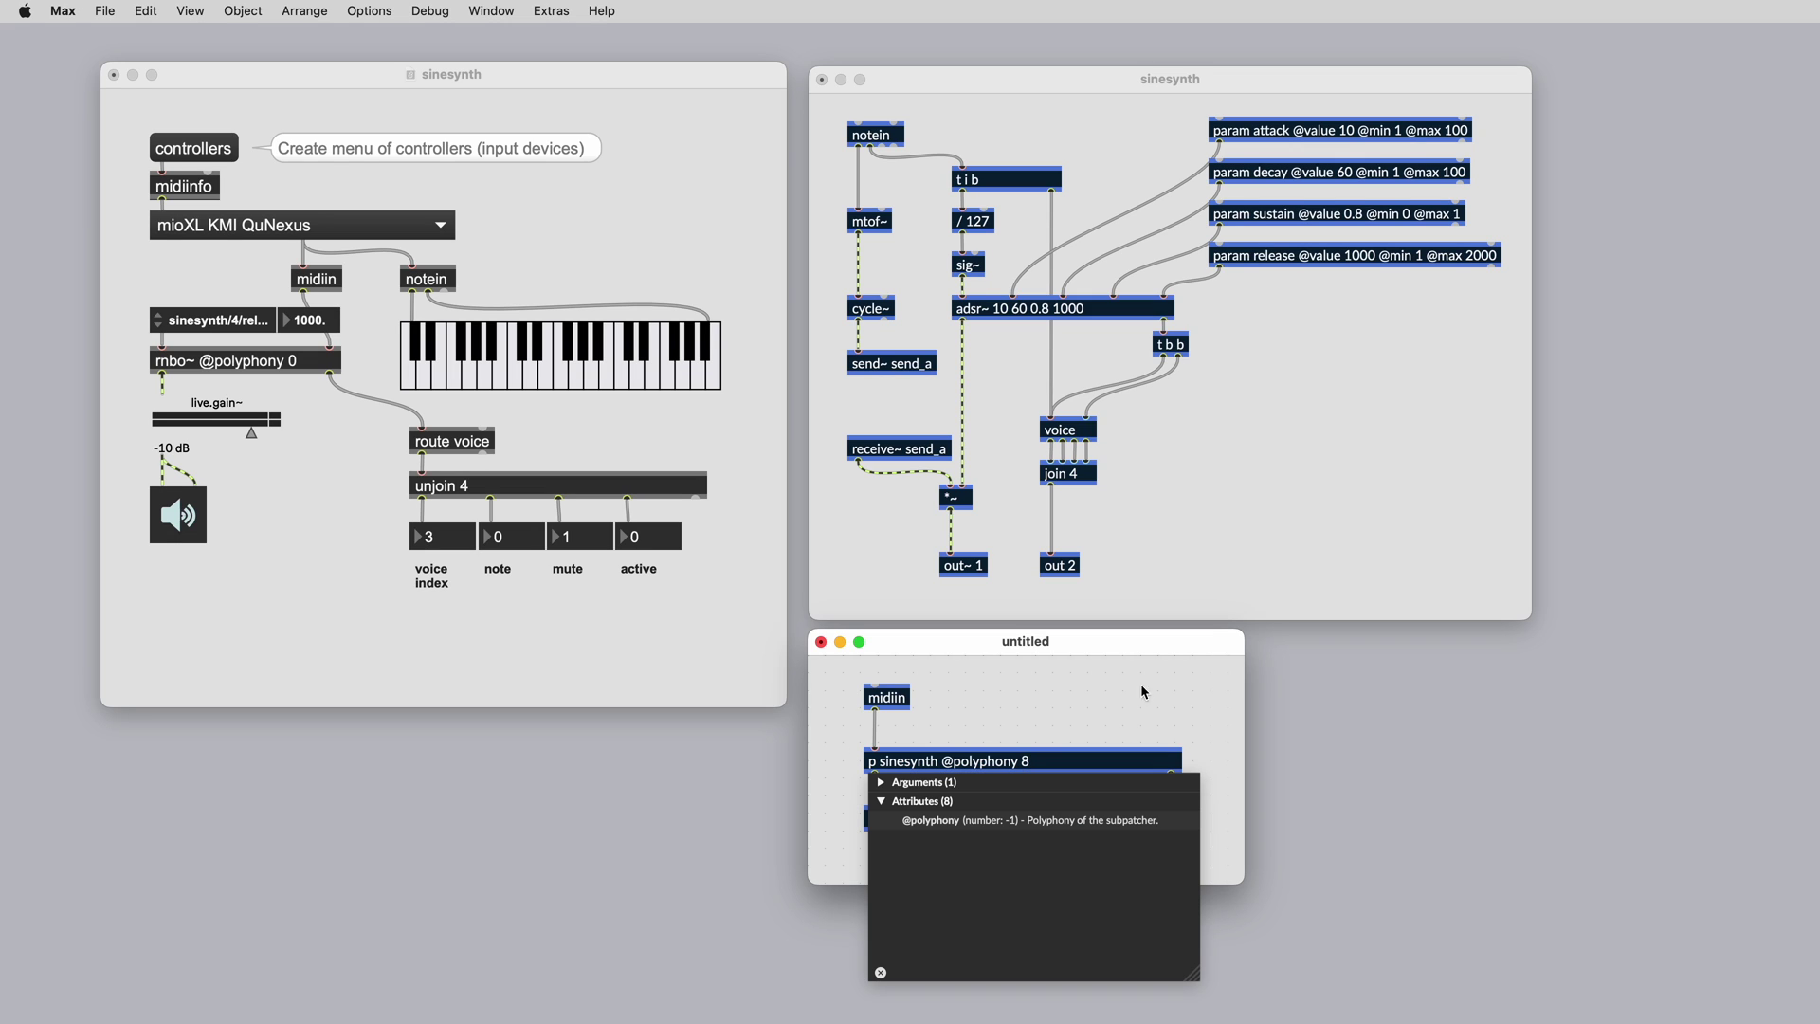
left_click(1040, 710)
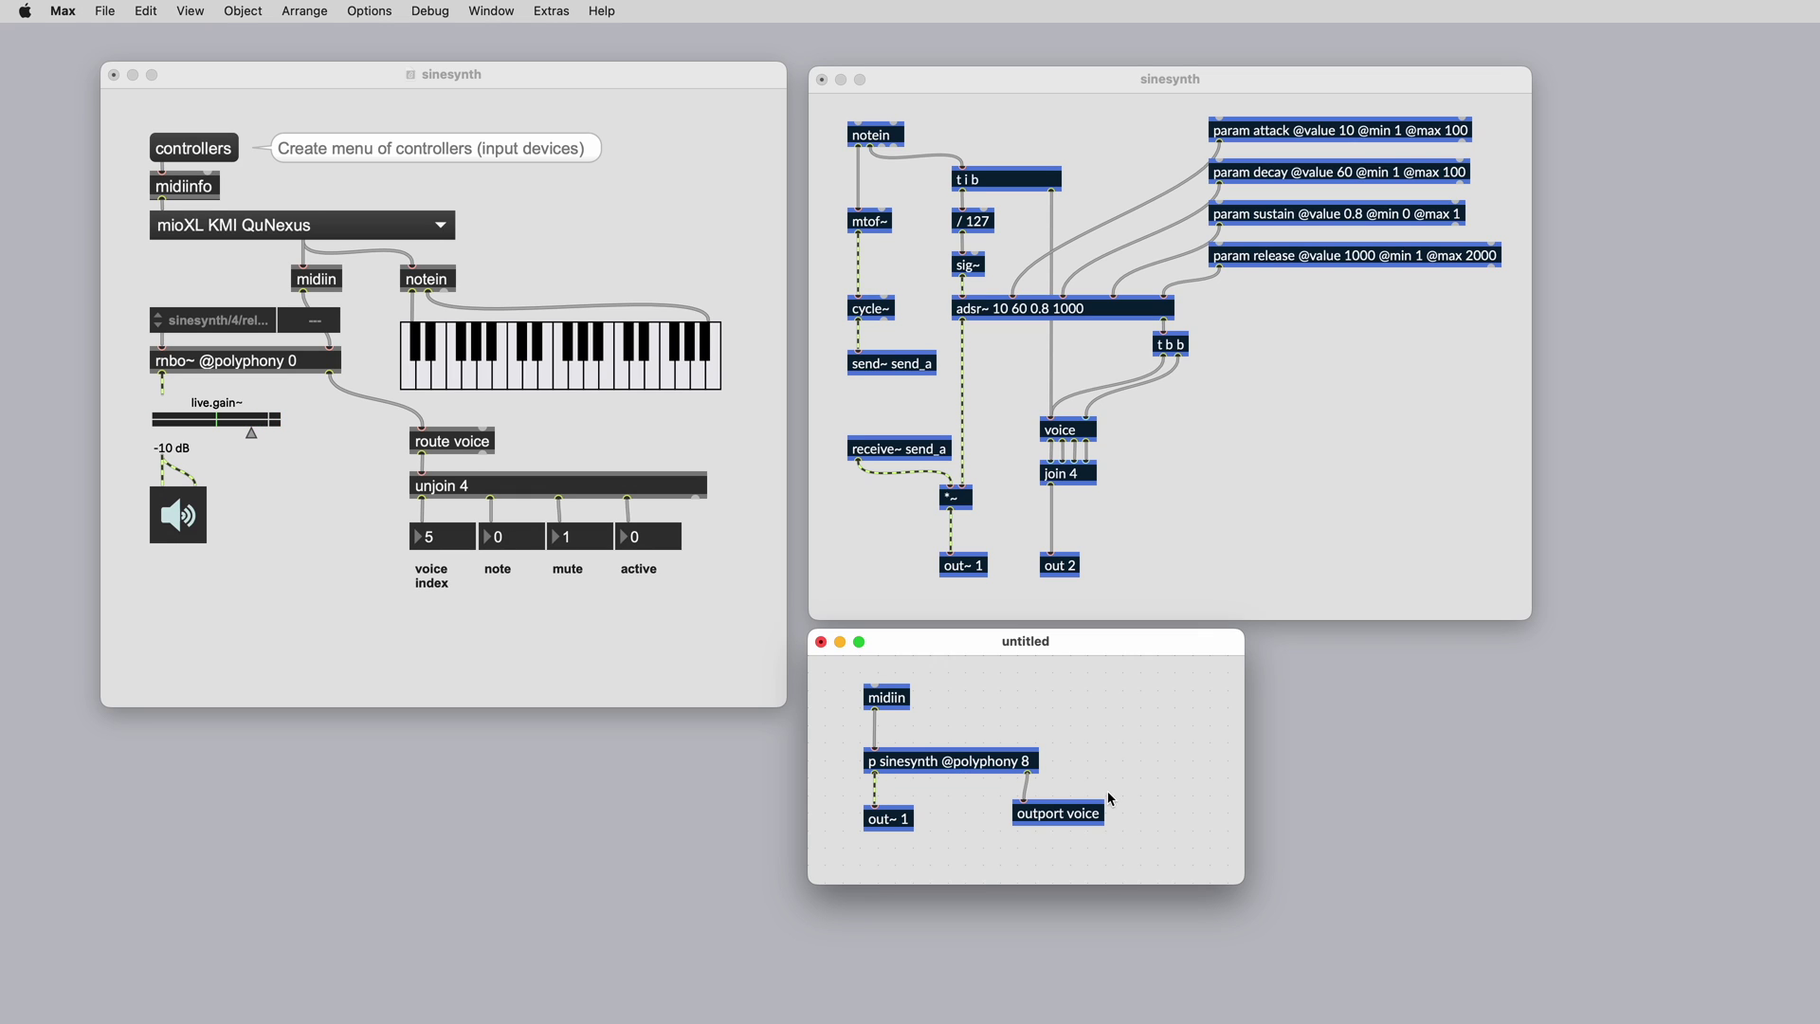
left_click(1081, 819)
left_click_drag(1081, 823, 1087, 822)
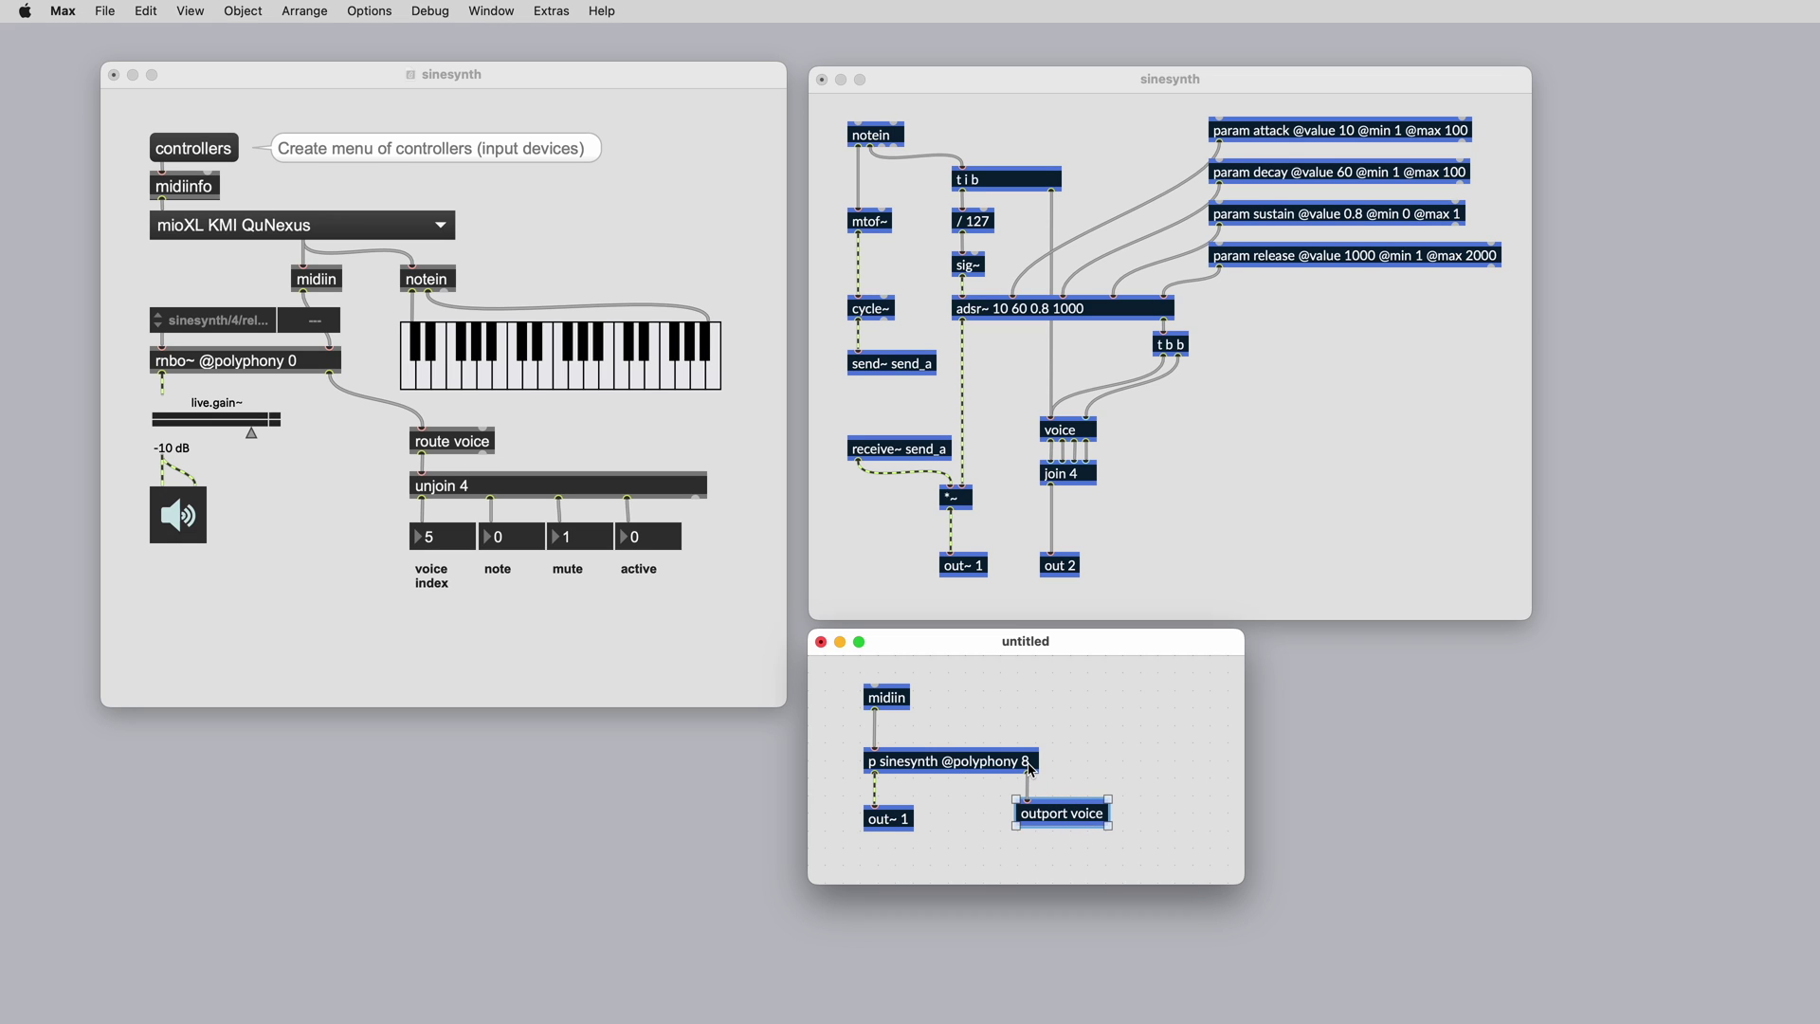
double_click(1031, 769)
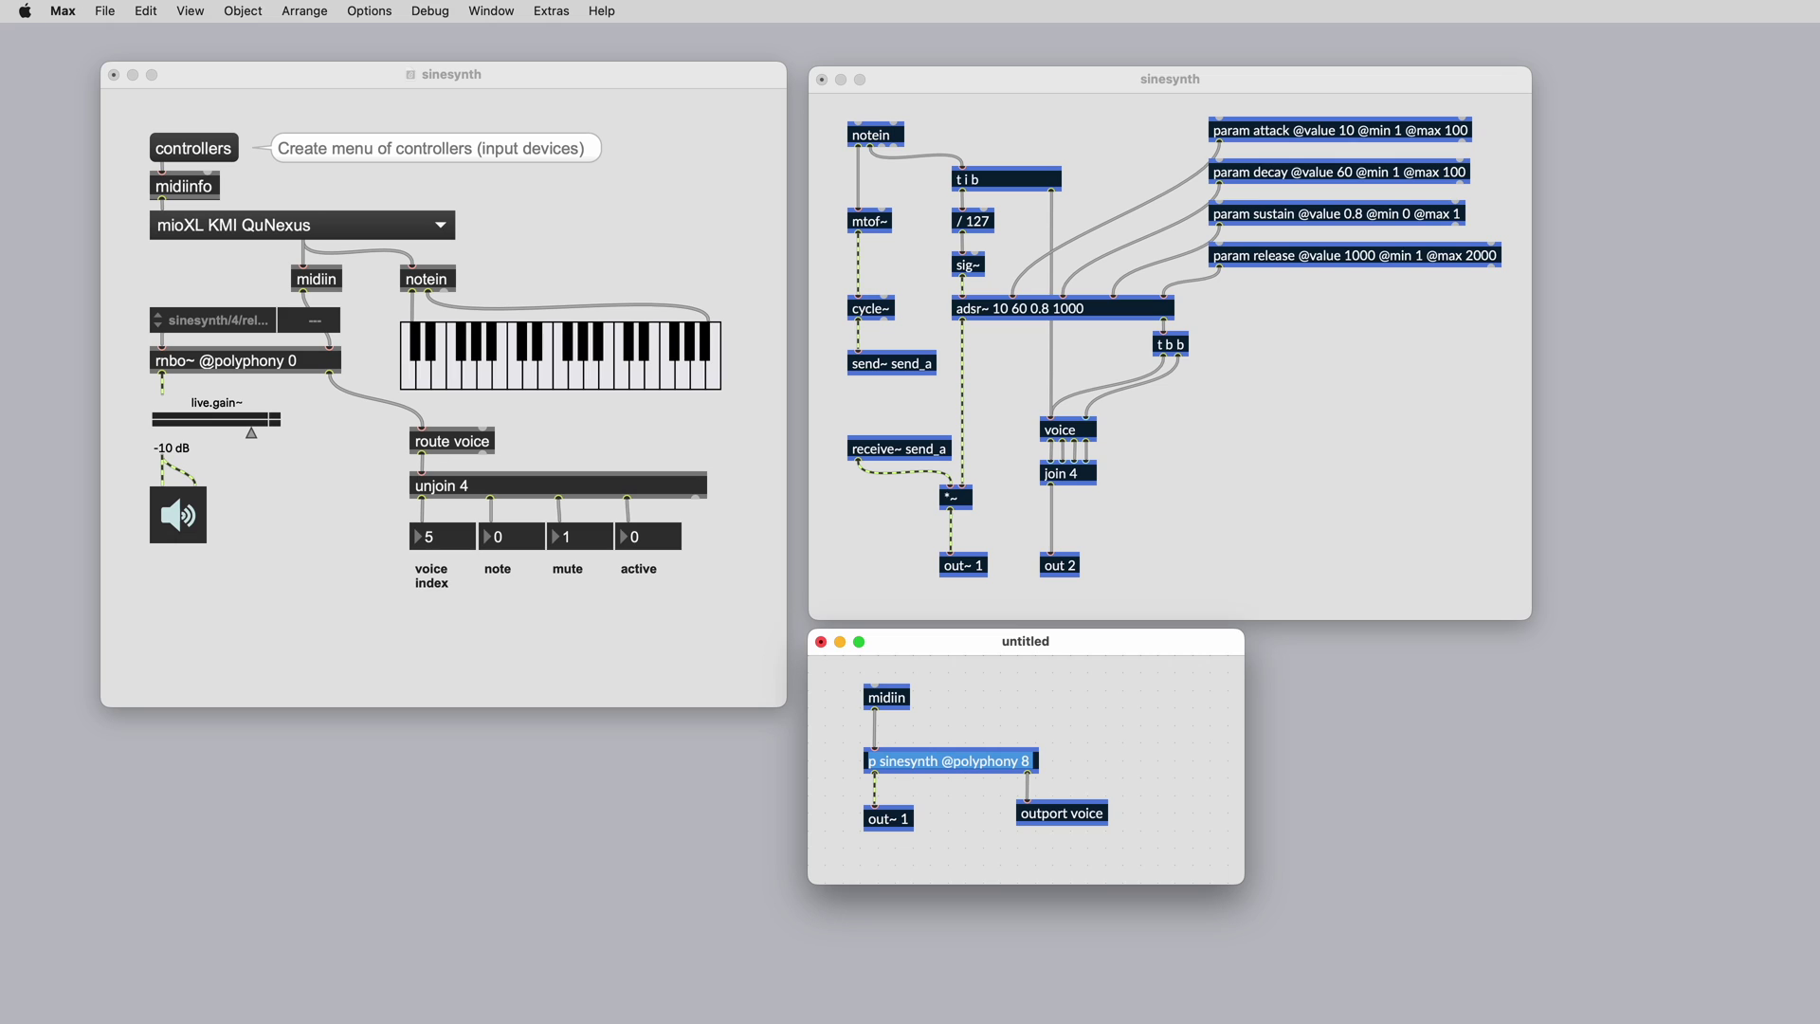
key("Return")
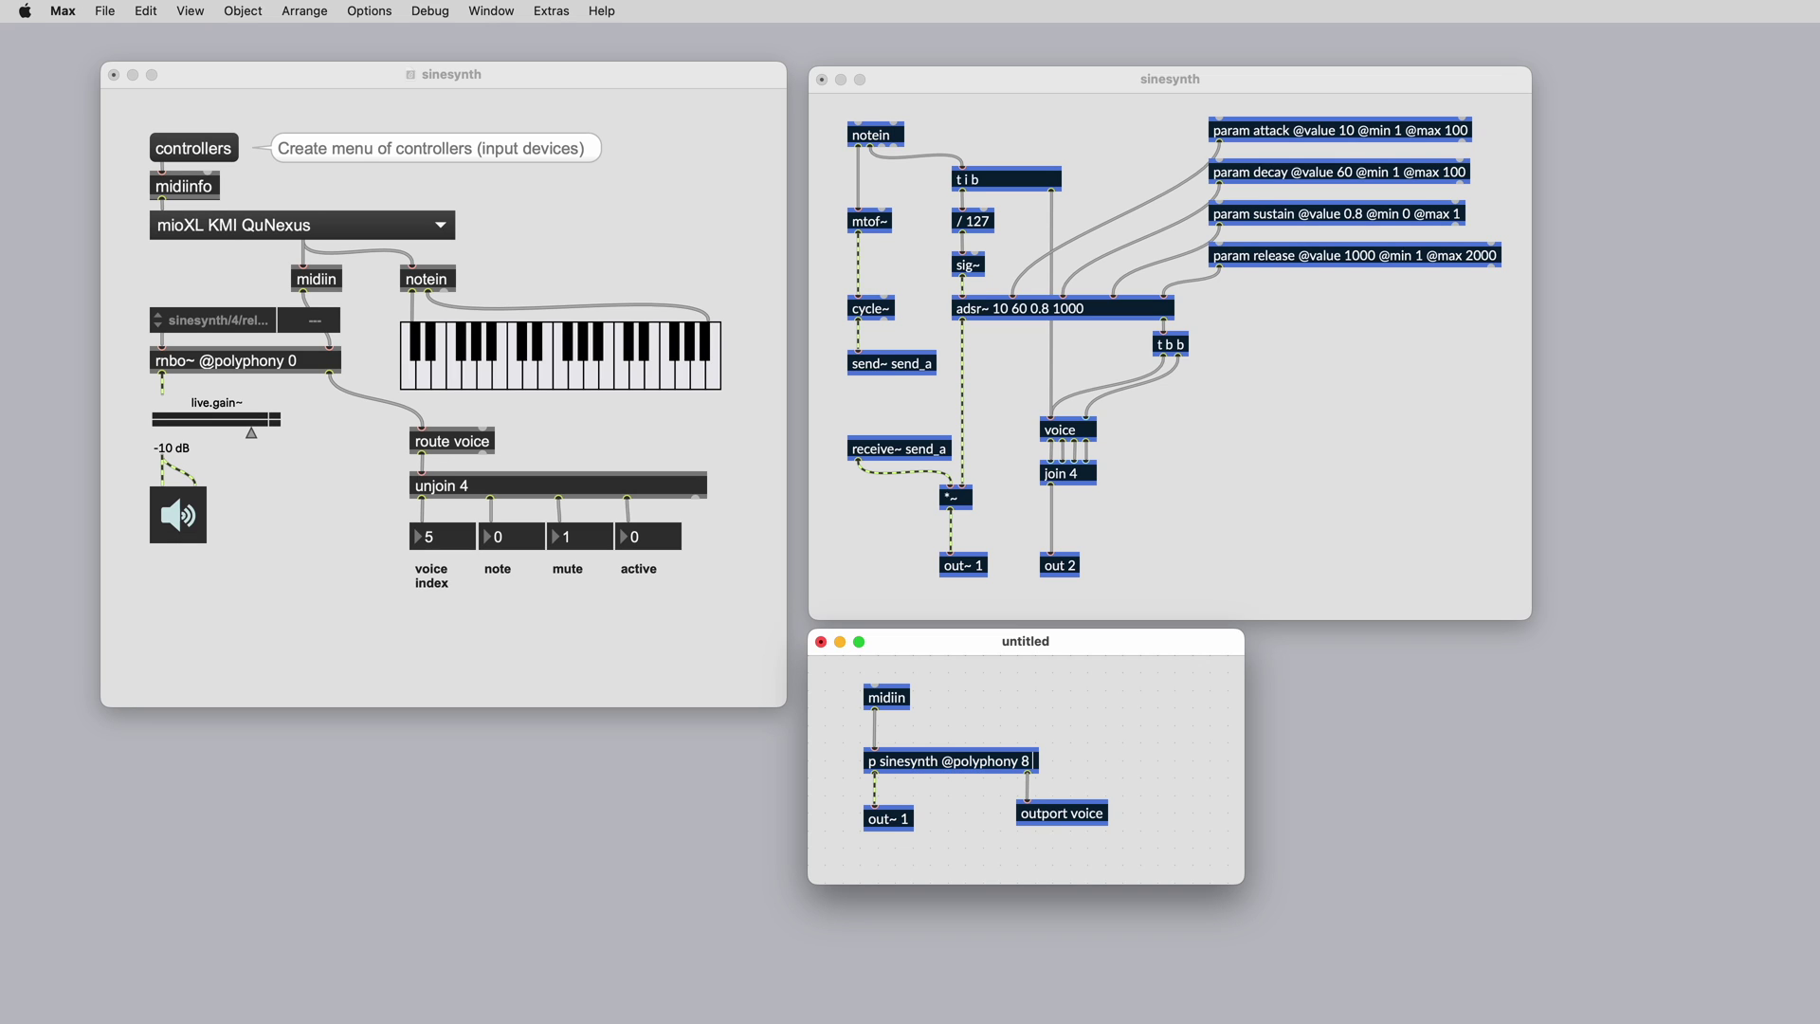
type("@")
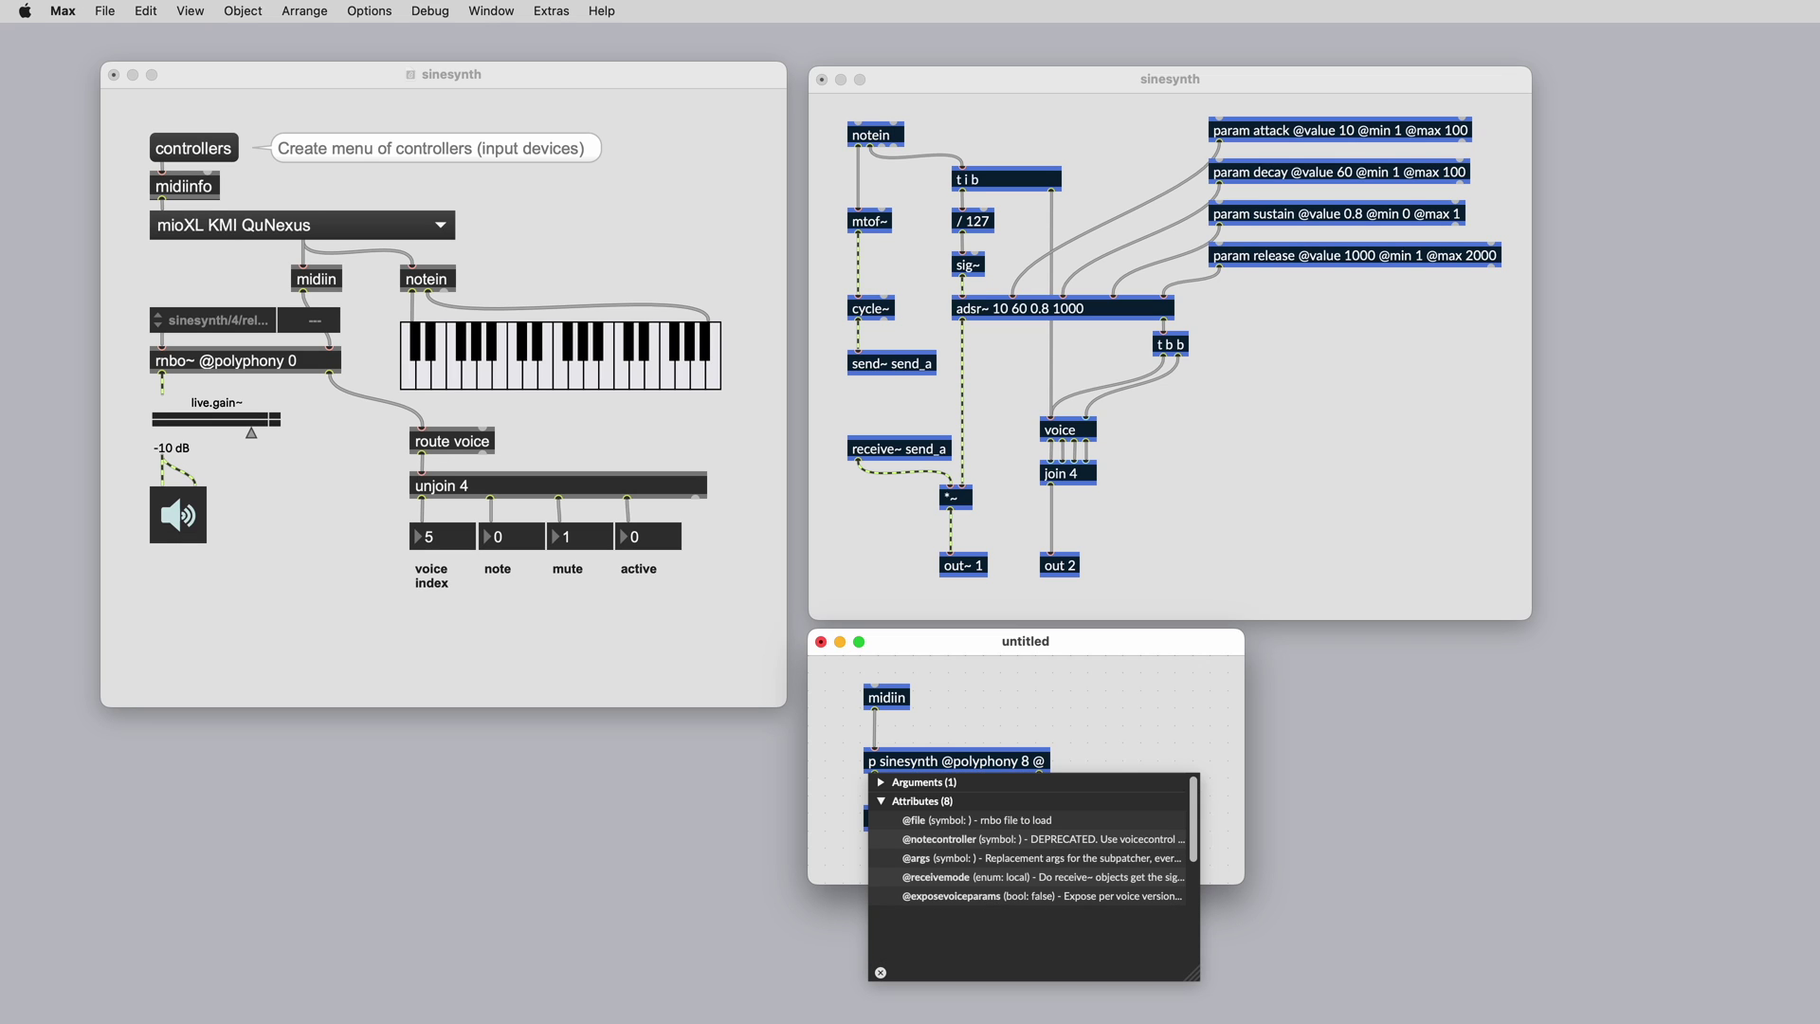
type("rec")
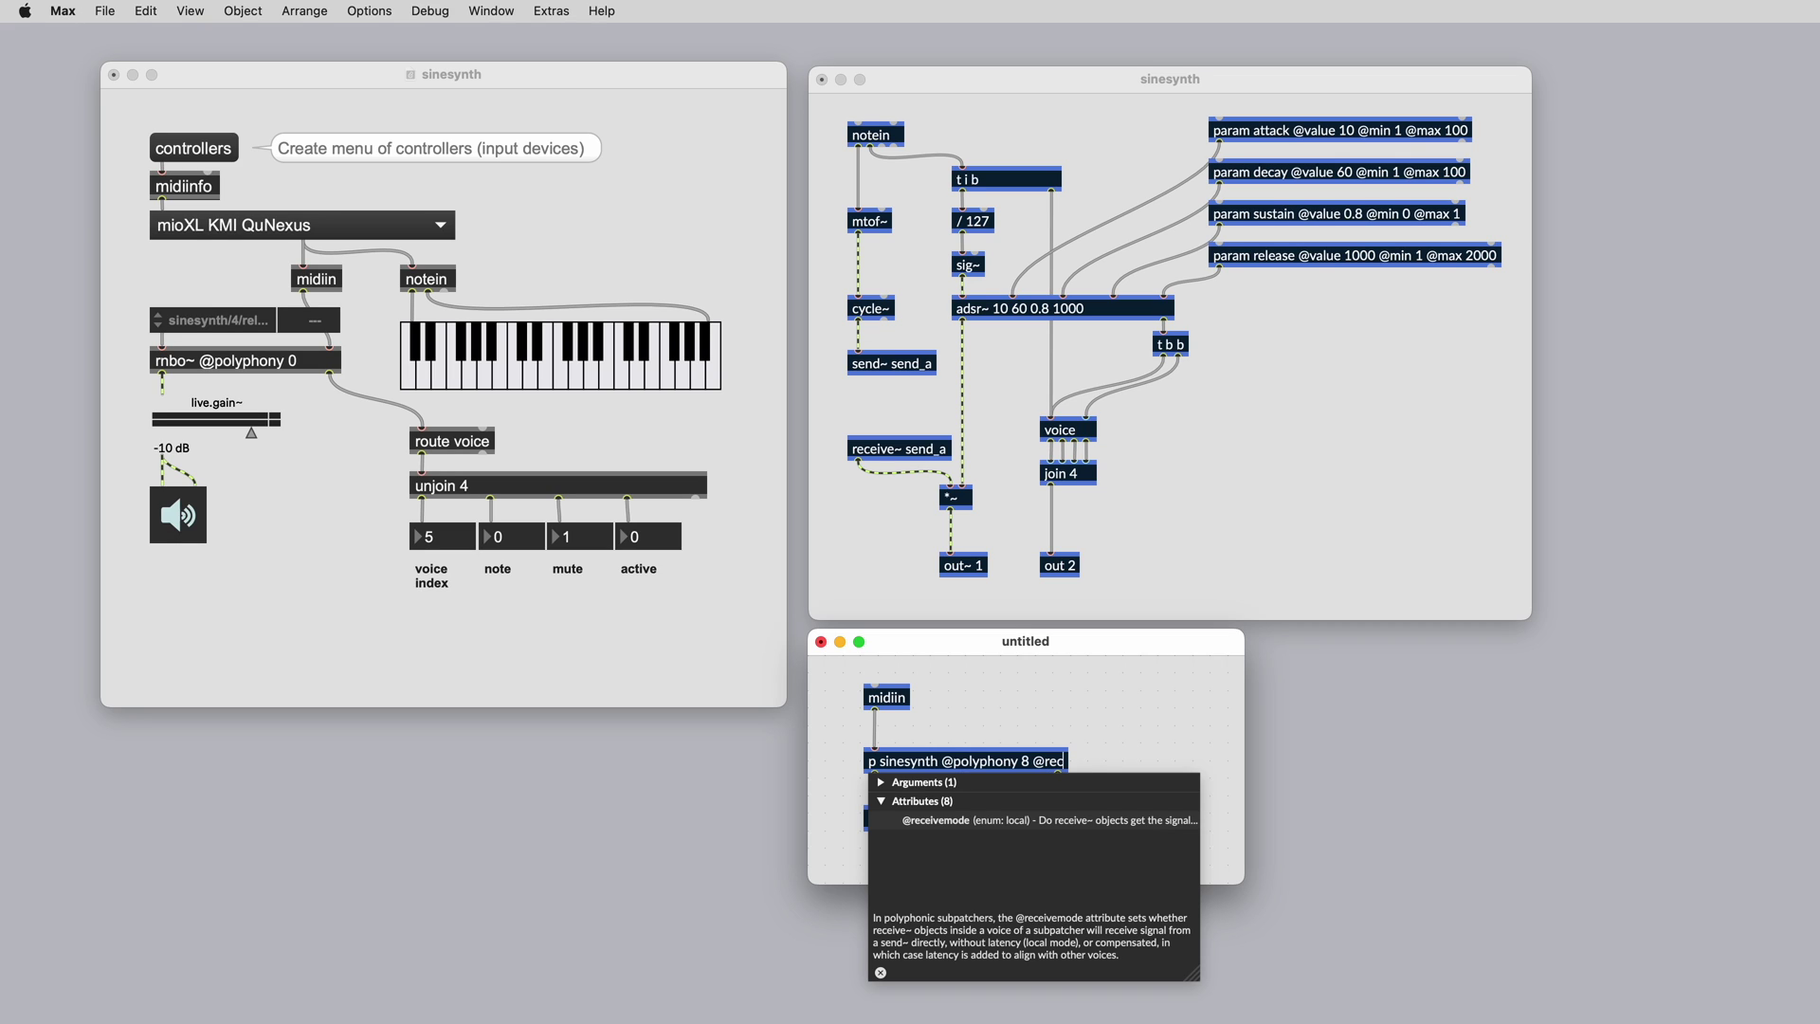
key("Down")
type("co")
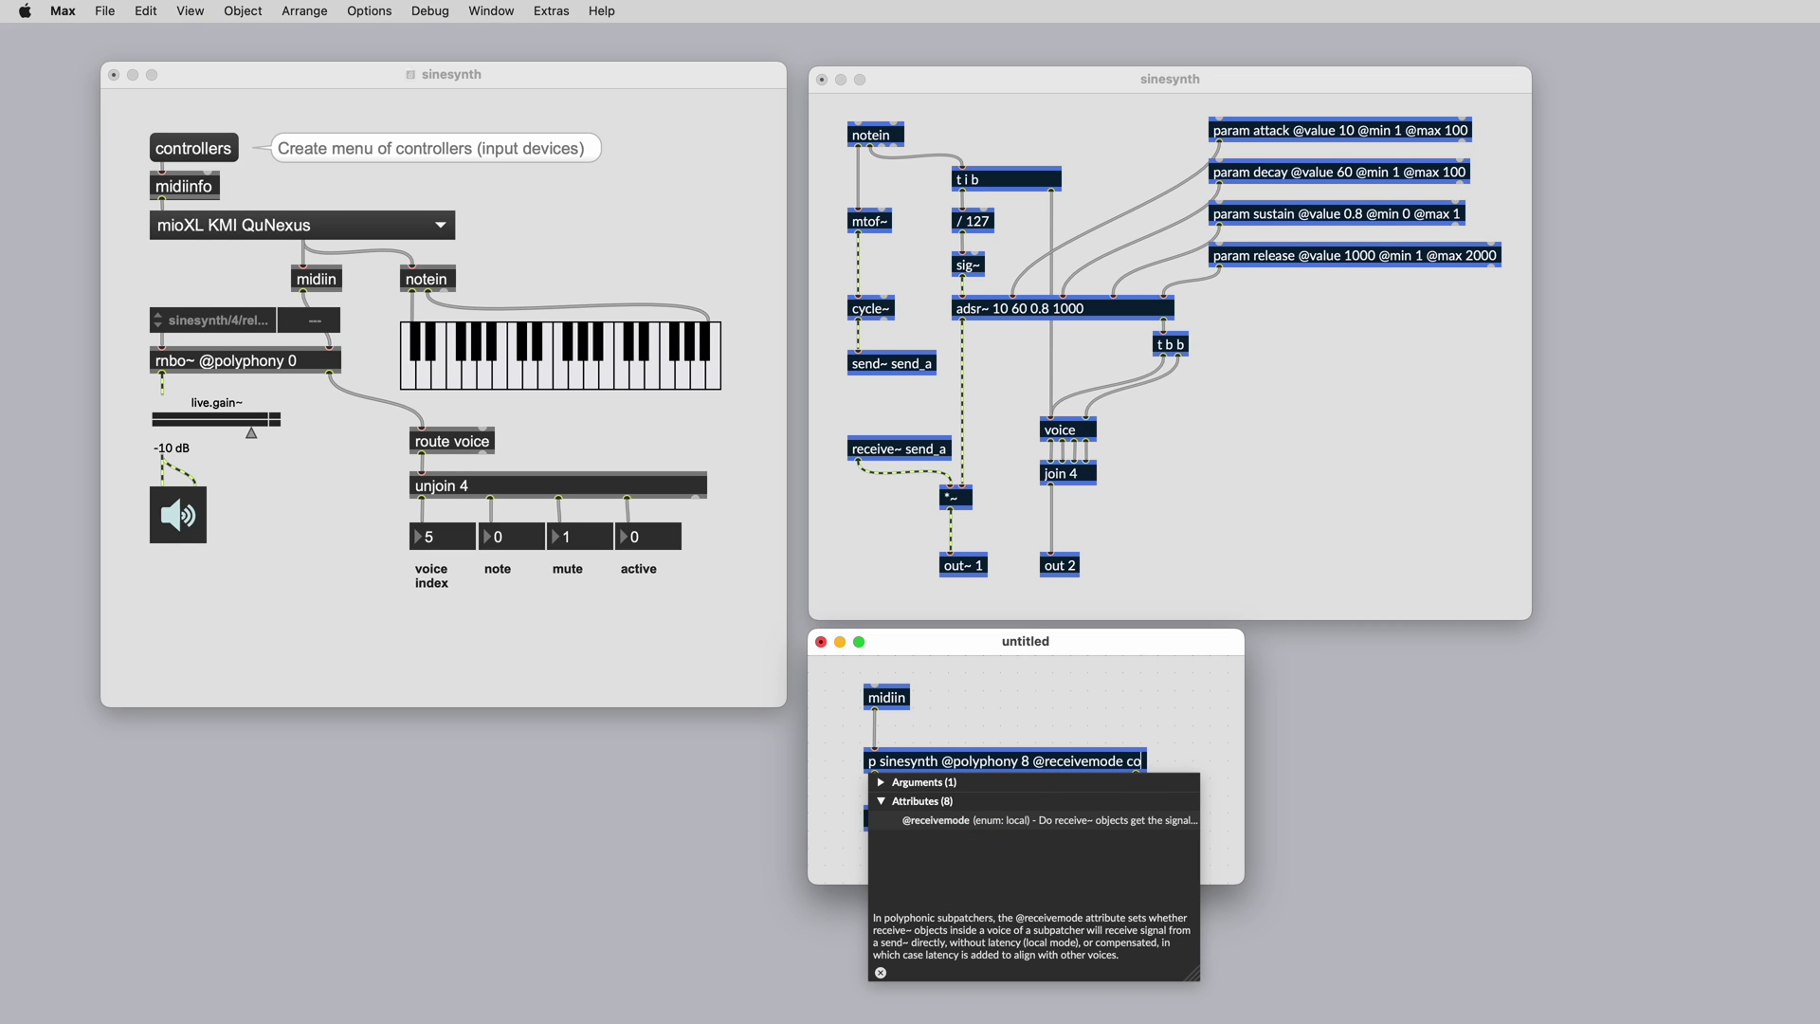
type("mpensated")
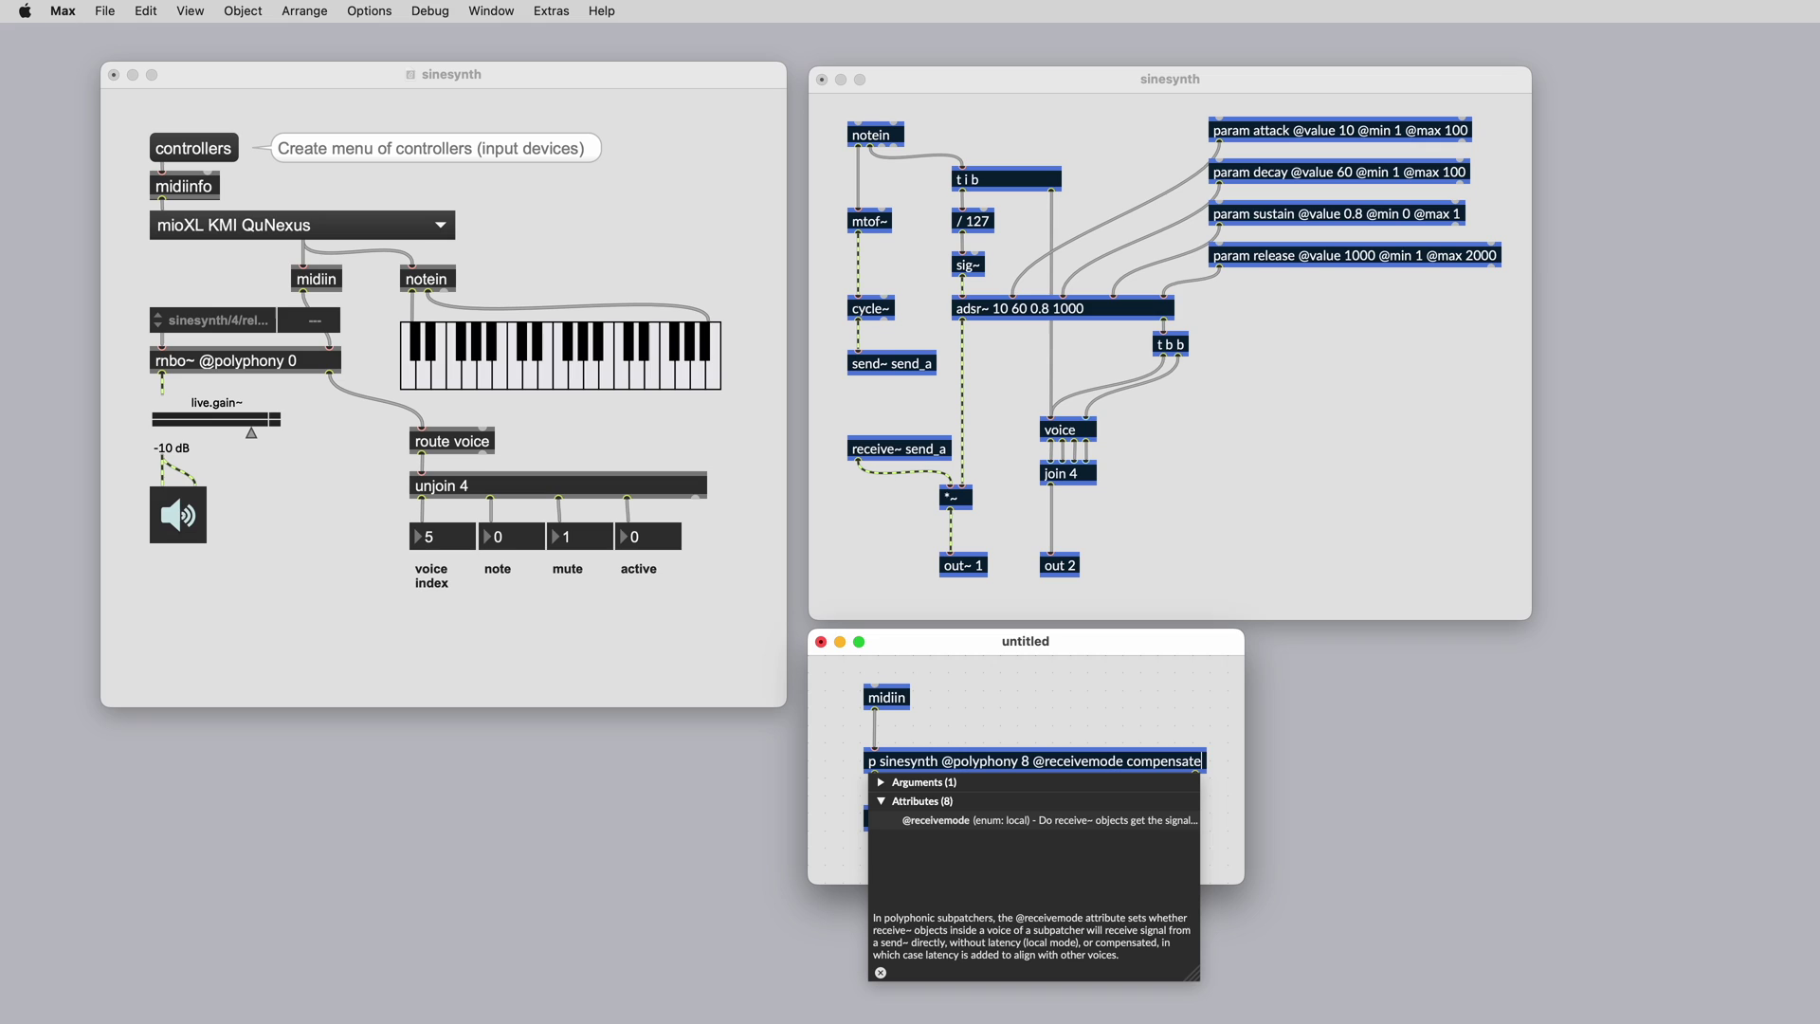
left_click(1093, 717)
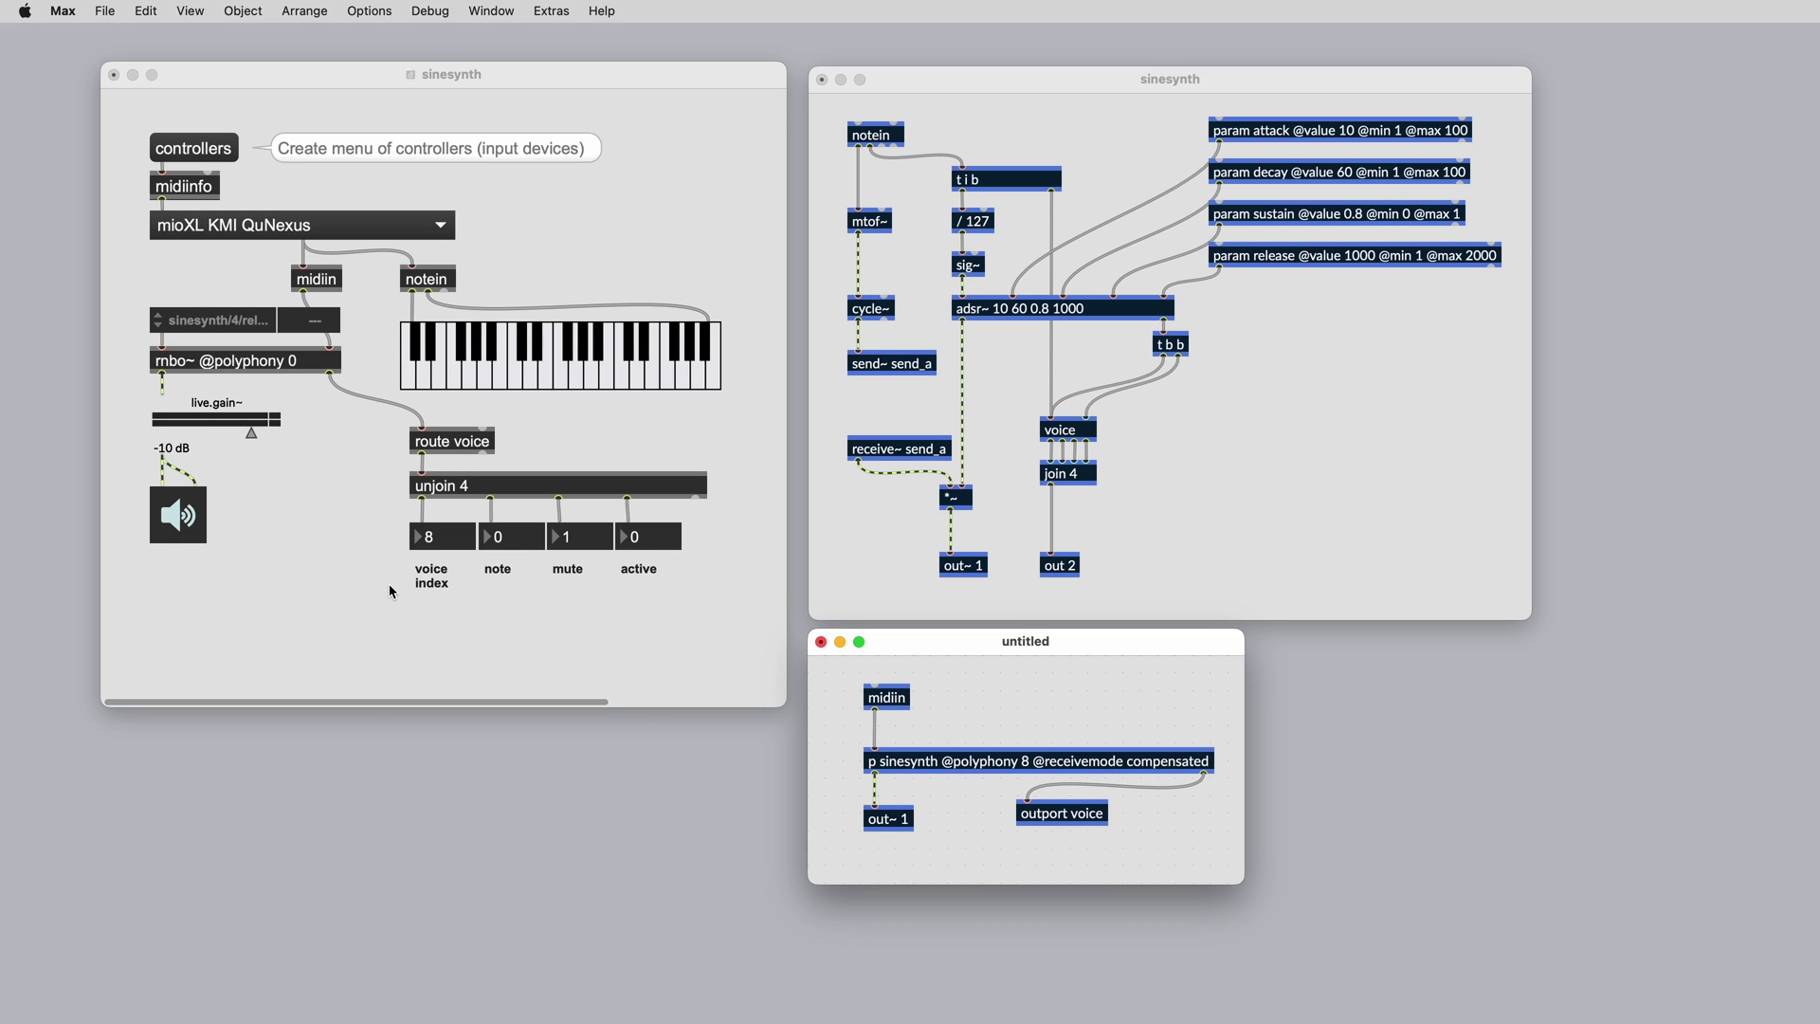
Turn the main sinesynth patch's live.gain~ output down to -27 dB.
left_click(304, 546)
left_click_drag(250, 430, 223, 431)
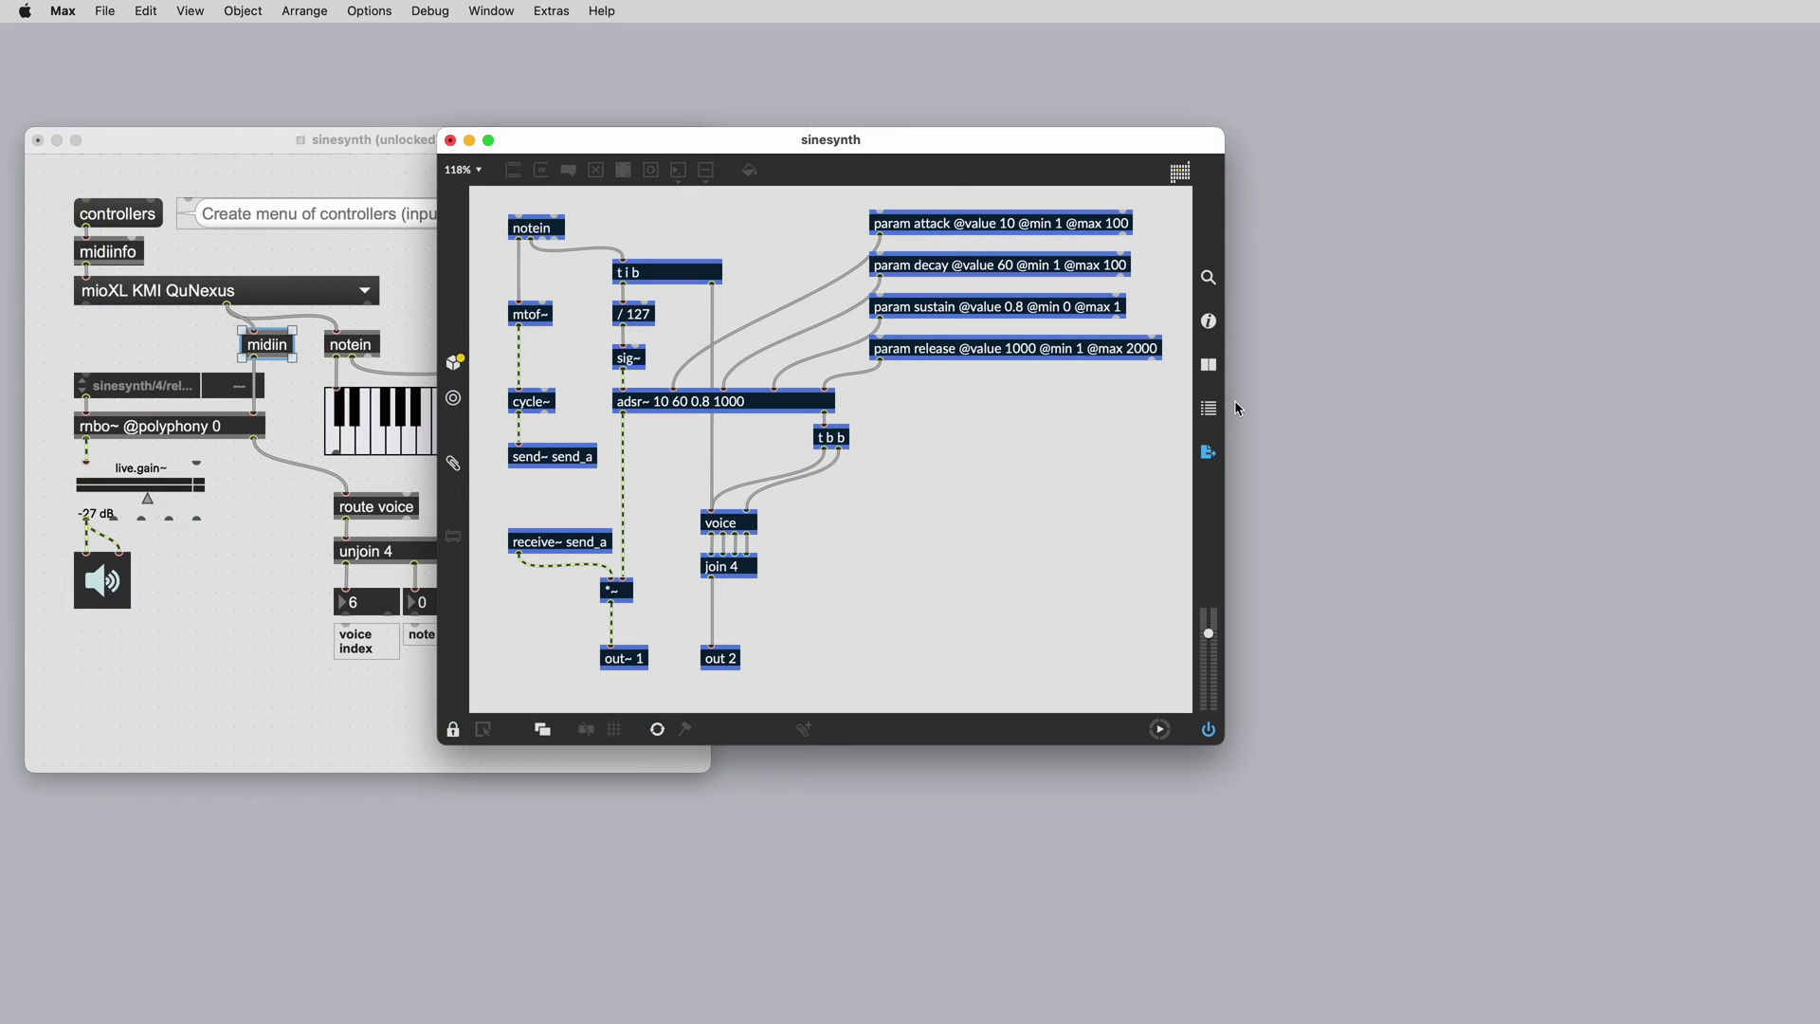
Open the export sidebar's Max External Export settings and select the Codegen: Polyphony Settings row.
left_click(1211, 455)
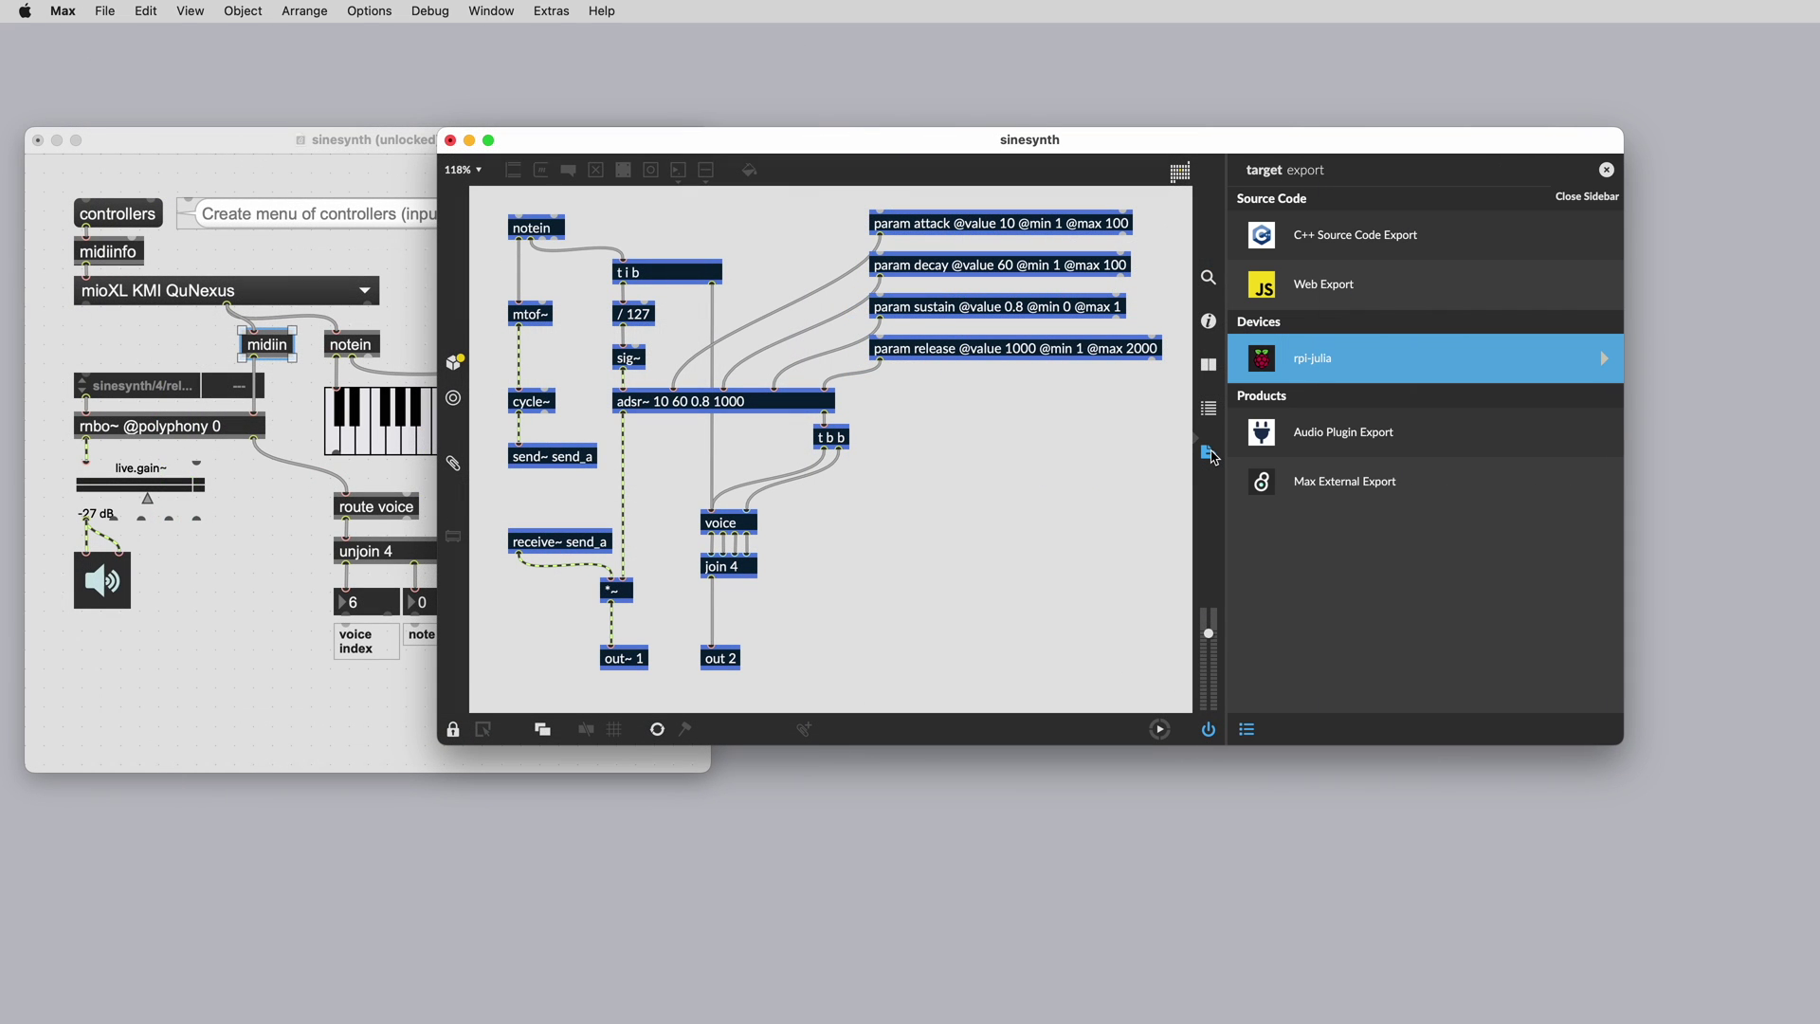
left_click(1212, 456)
left_click(1420, 488)
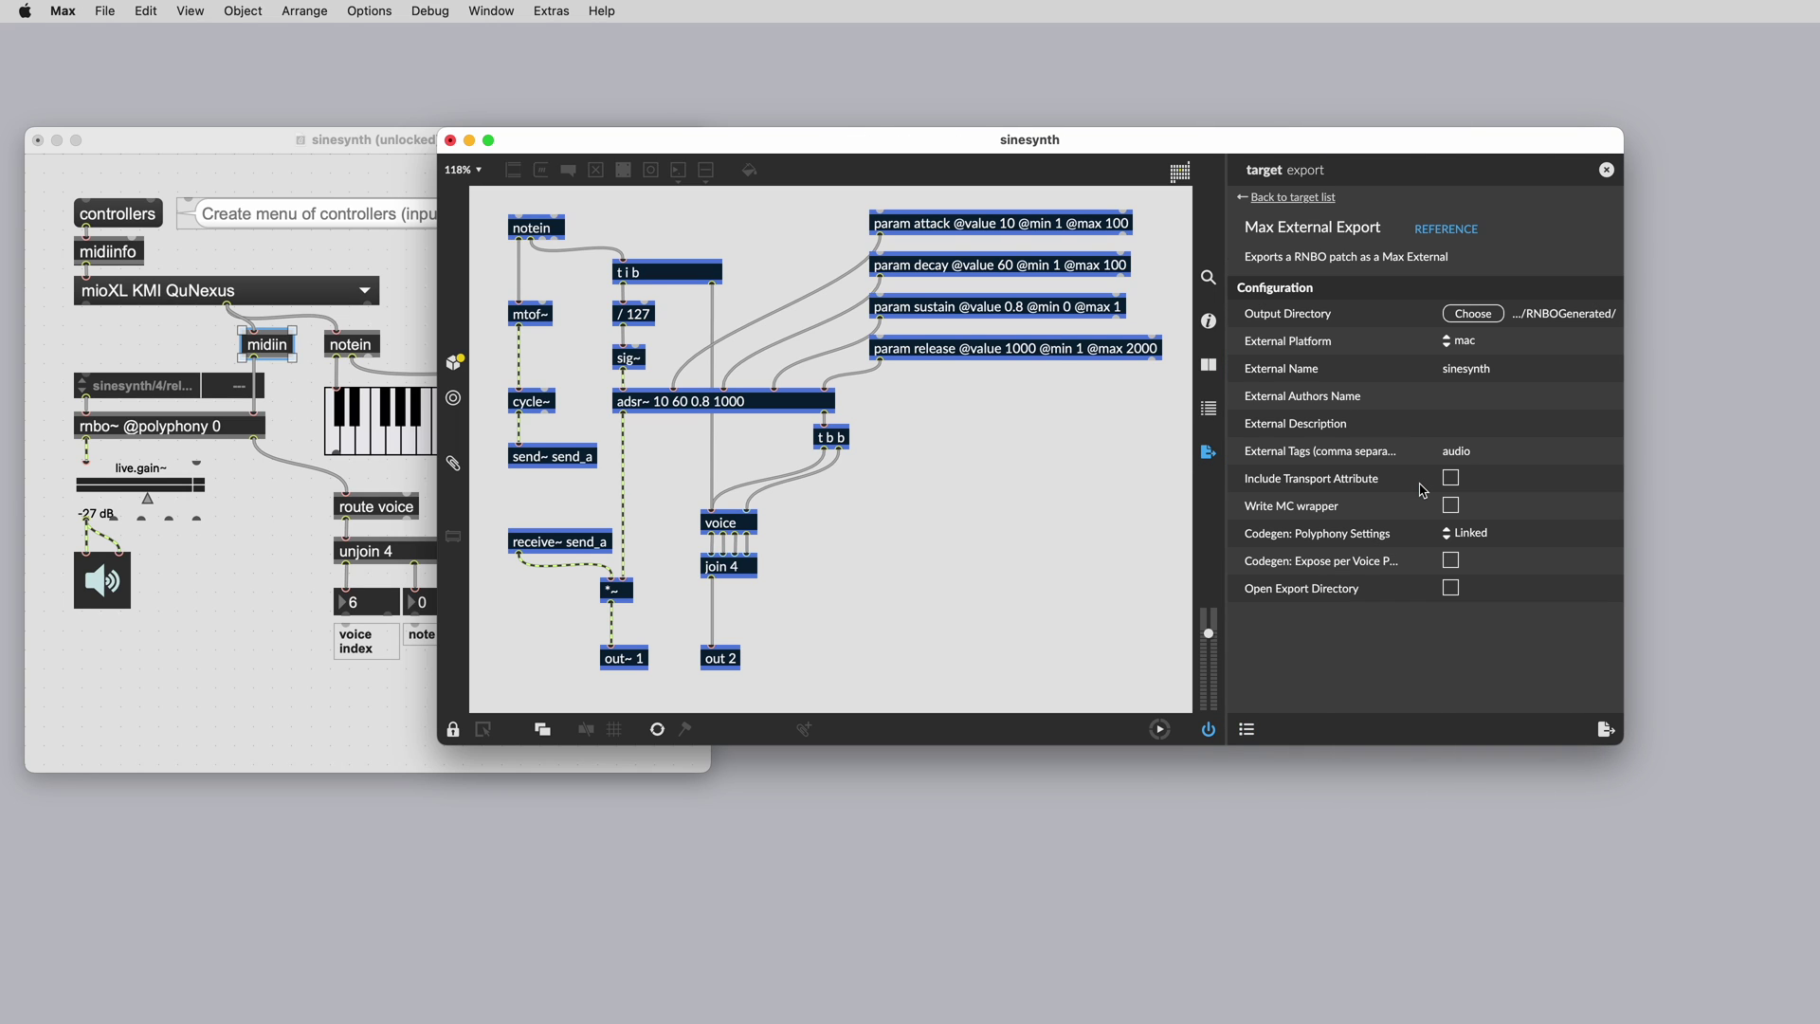
left_click(1398, 533)
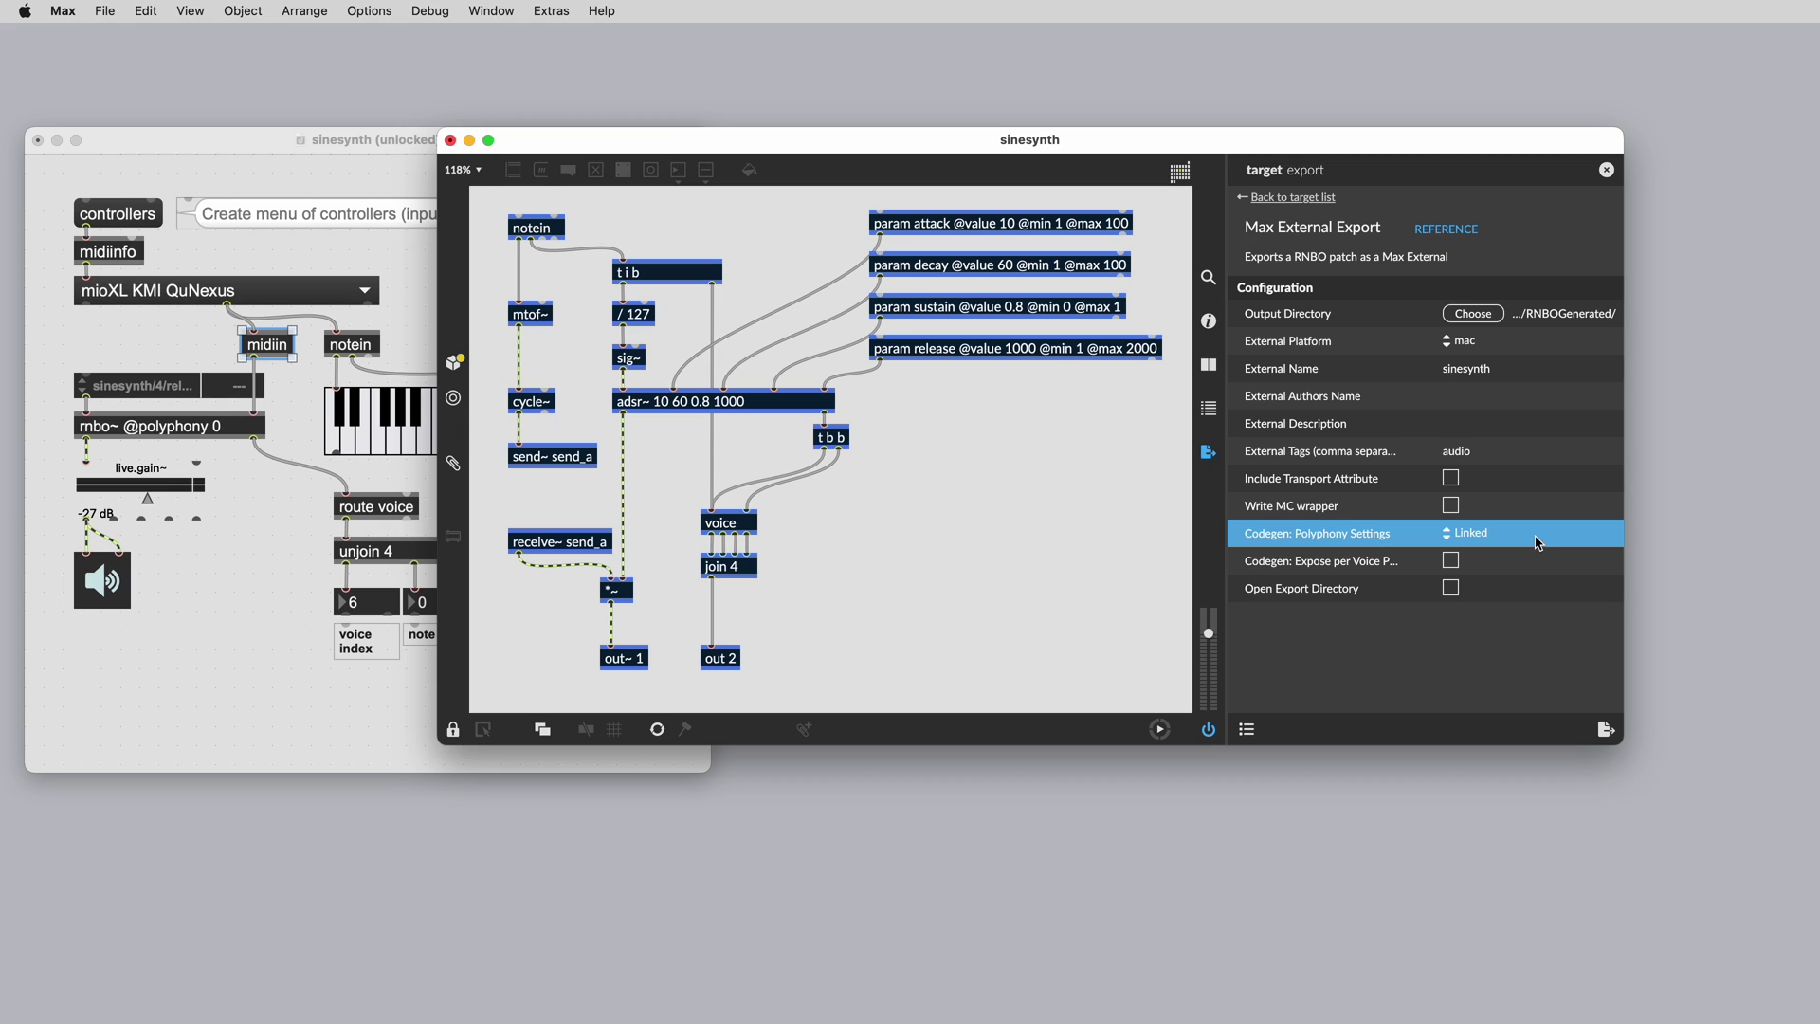
Try export polyphony as Voice Count 128, then Disabled, then back to Linked.
left_click(1474, 536)
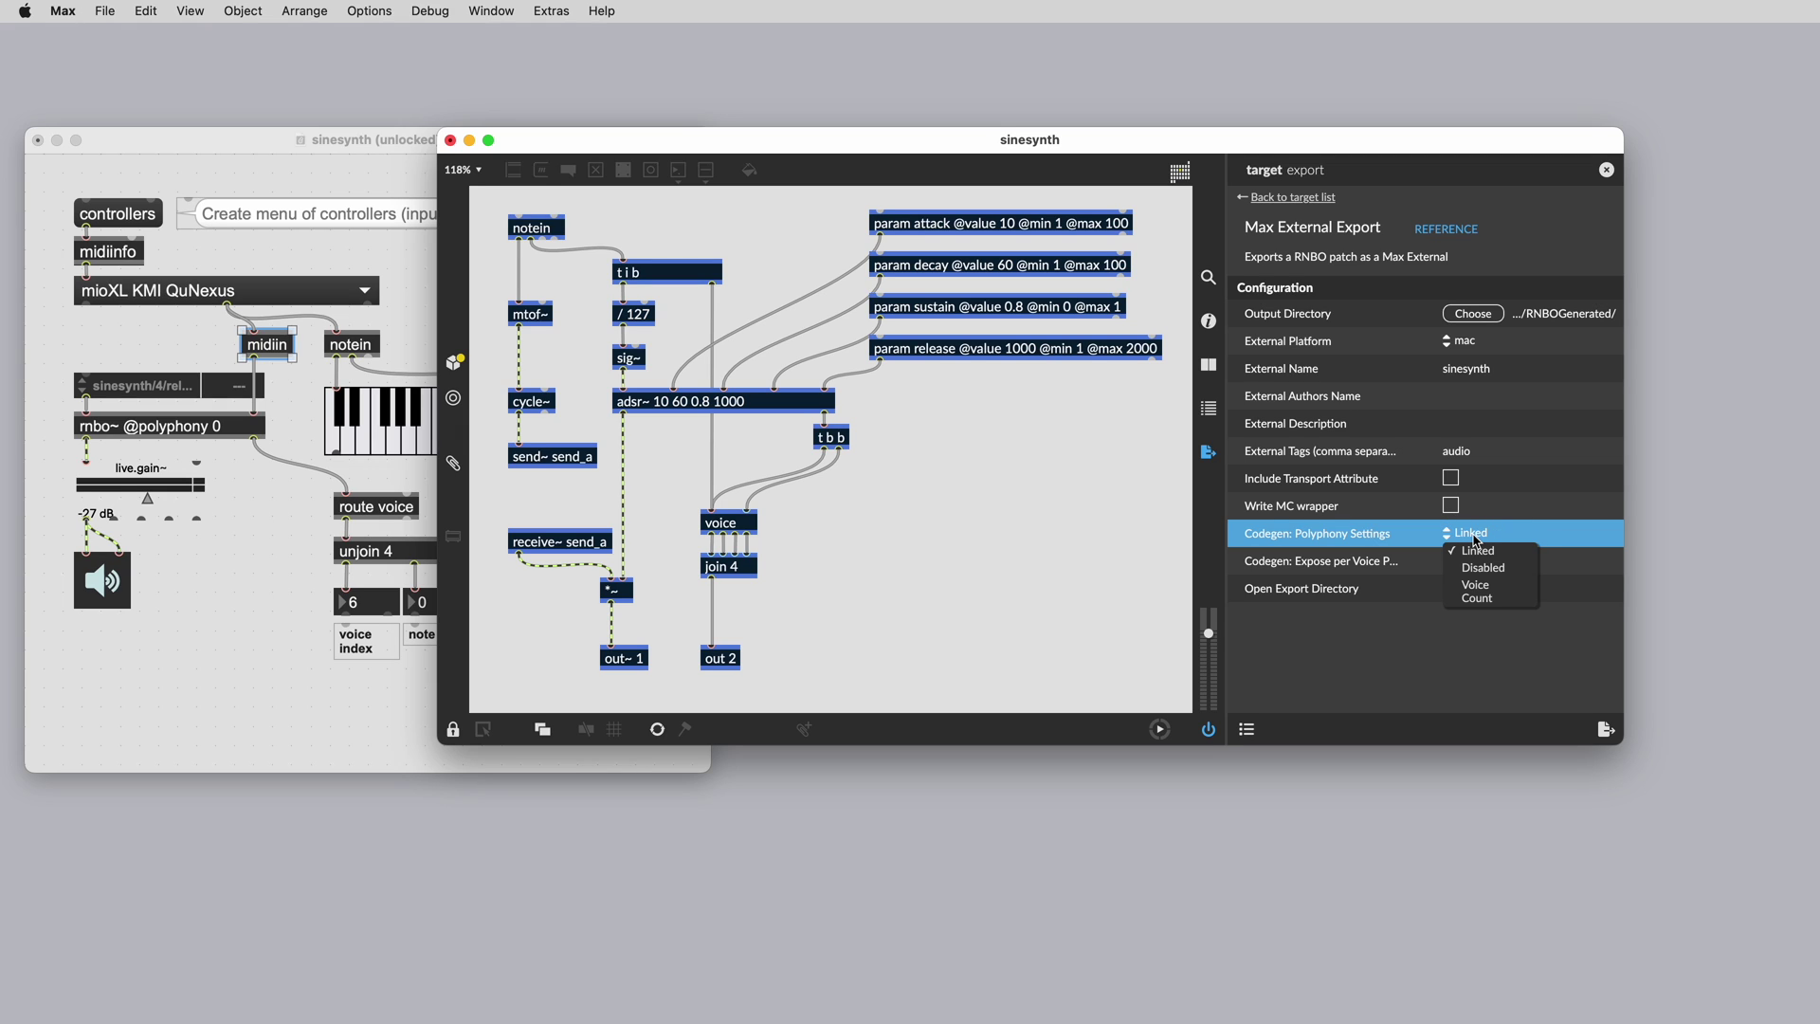
left_click(1479, 589)
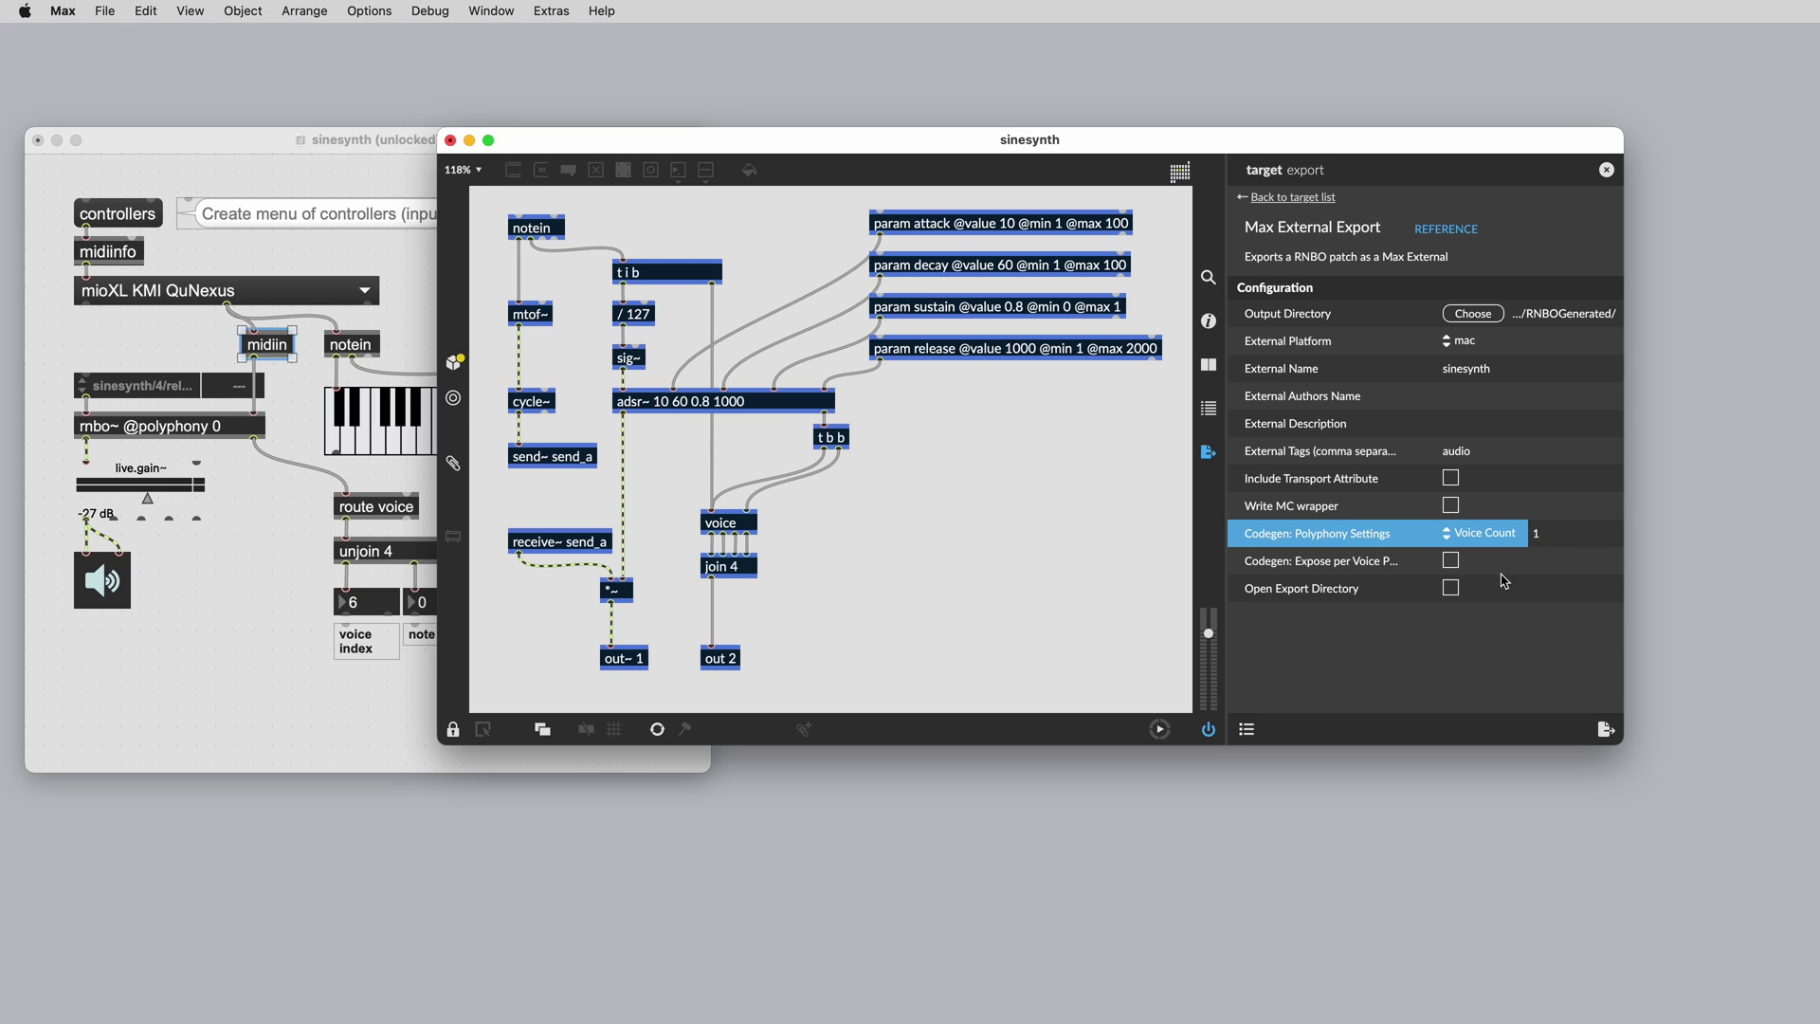
key("BackSpace")
left_click(1530, 701)
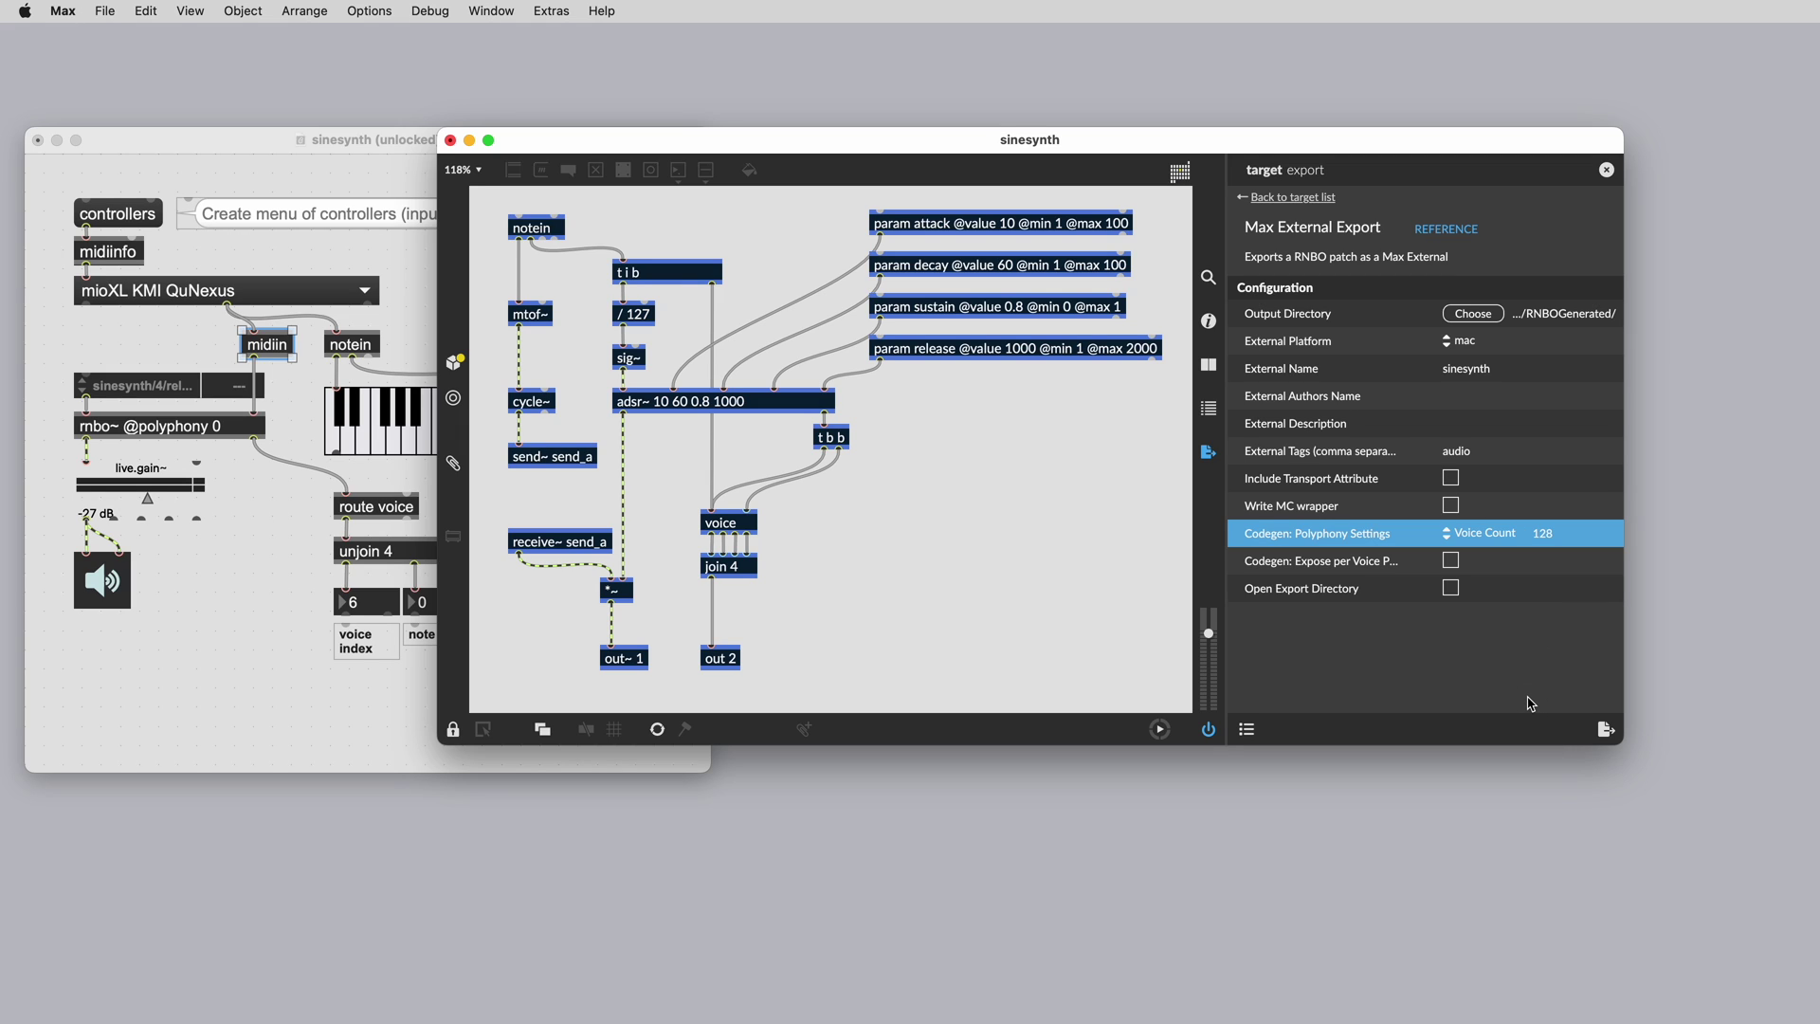
left_click(1479, 534)
left_click(1487, 569)
left_click(1476, 533)
left_click(1488, 552)
Set export polyphony to Voice Count with 32 voices.
left_click(1476, 533)
left_click(1479, 591)
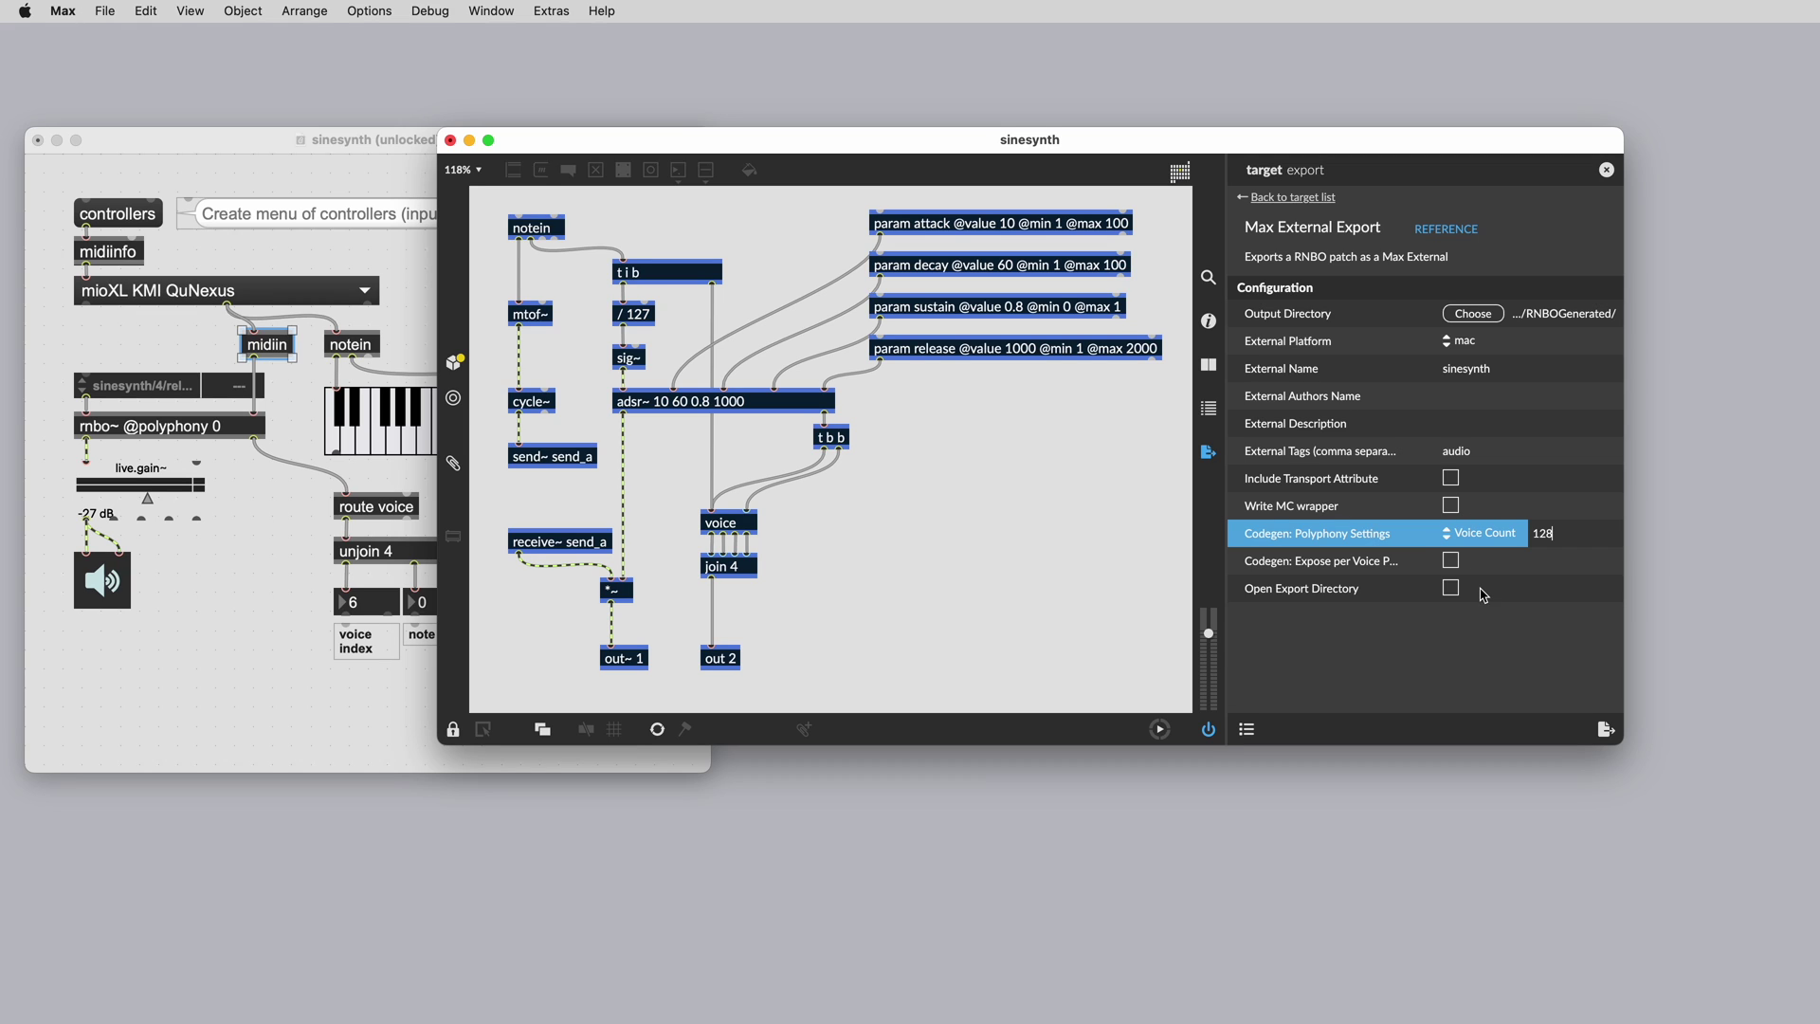
double_click(1544, 533)
key("BackSpace")
type("2")
key("Return")
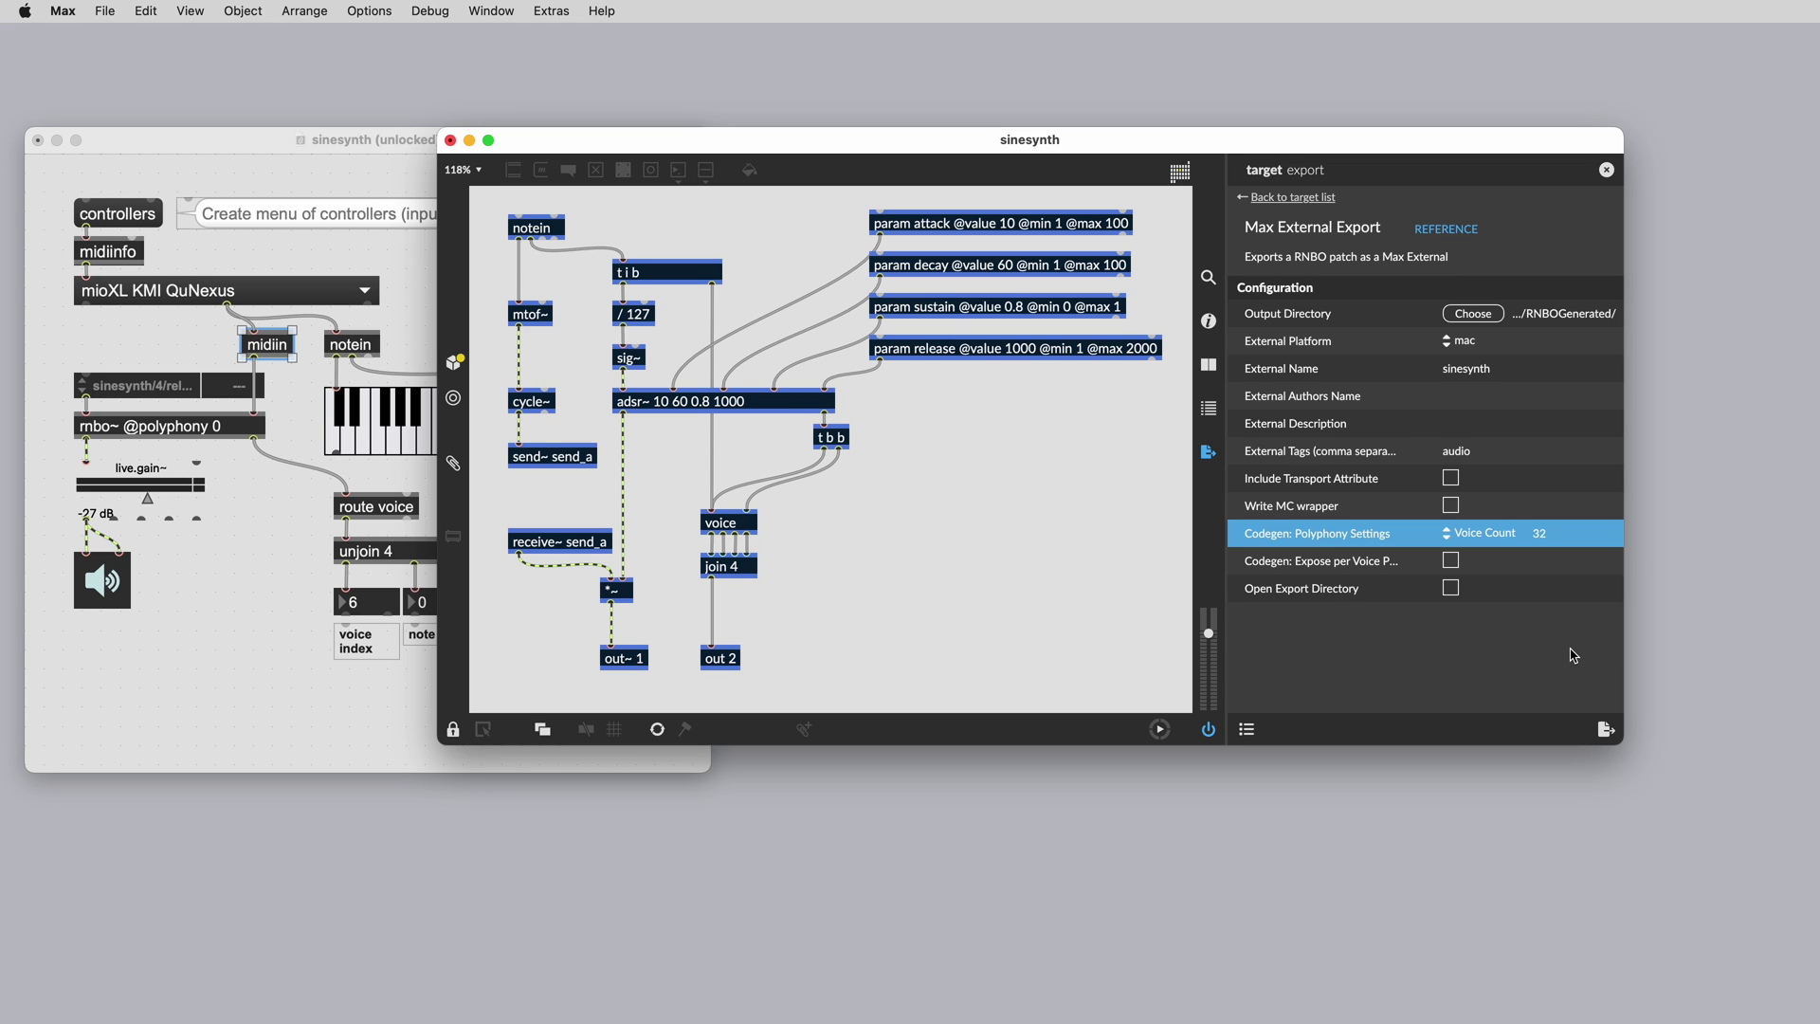